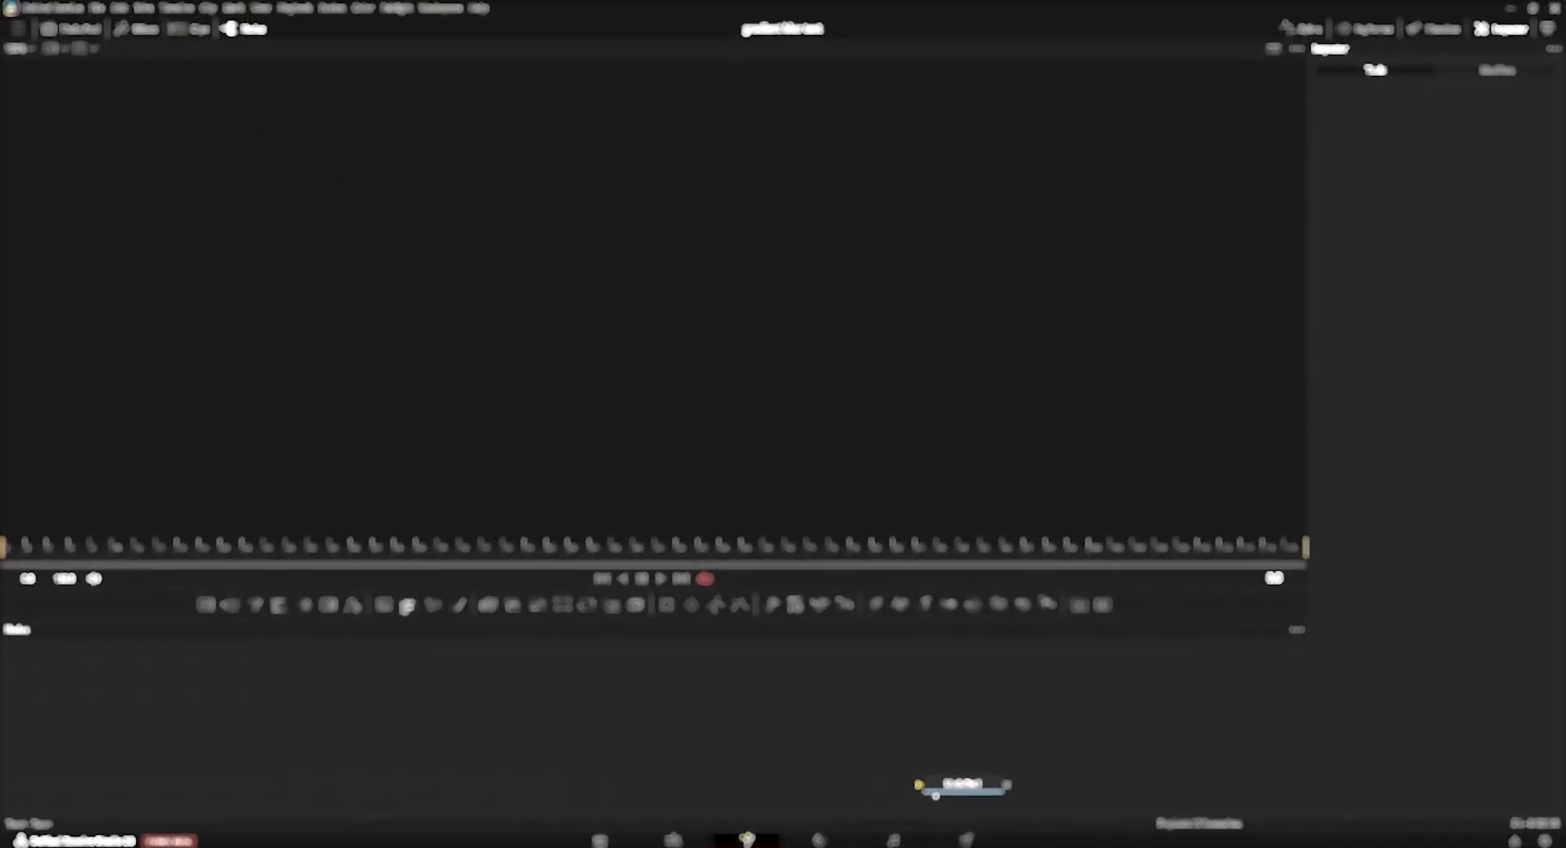
Step: Add a Text node, show it in the viewer and enter the text "blur"
{"action": "left_click_drag", "start_coordinate": [409, 605], "coordinate": [292, 717]}
{"action": "key", "text": "2"}
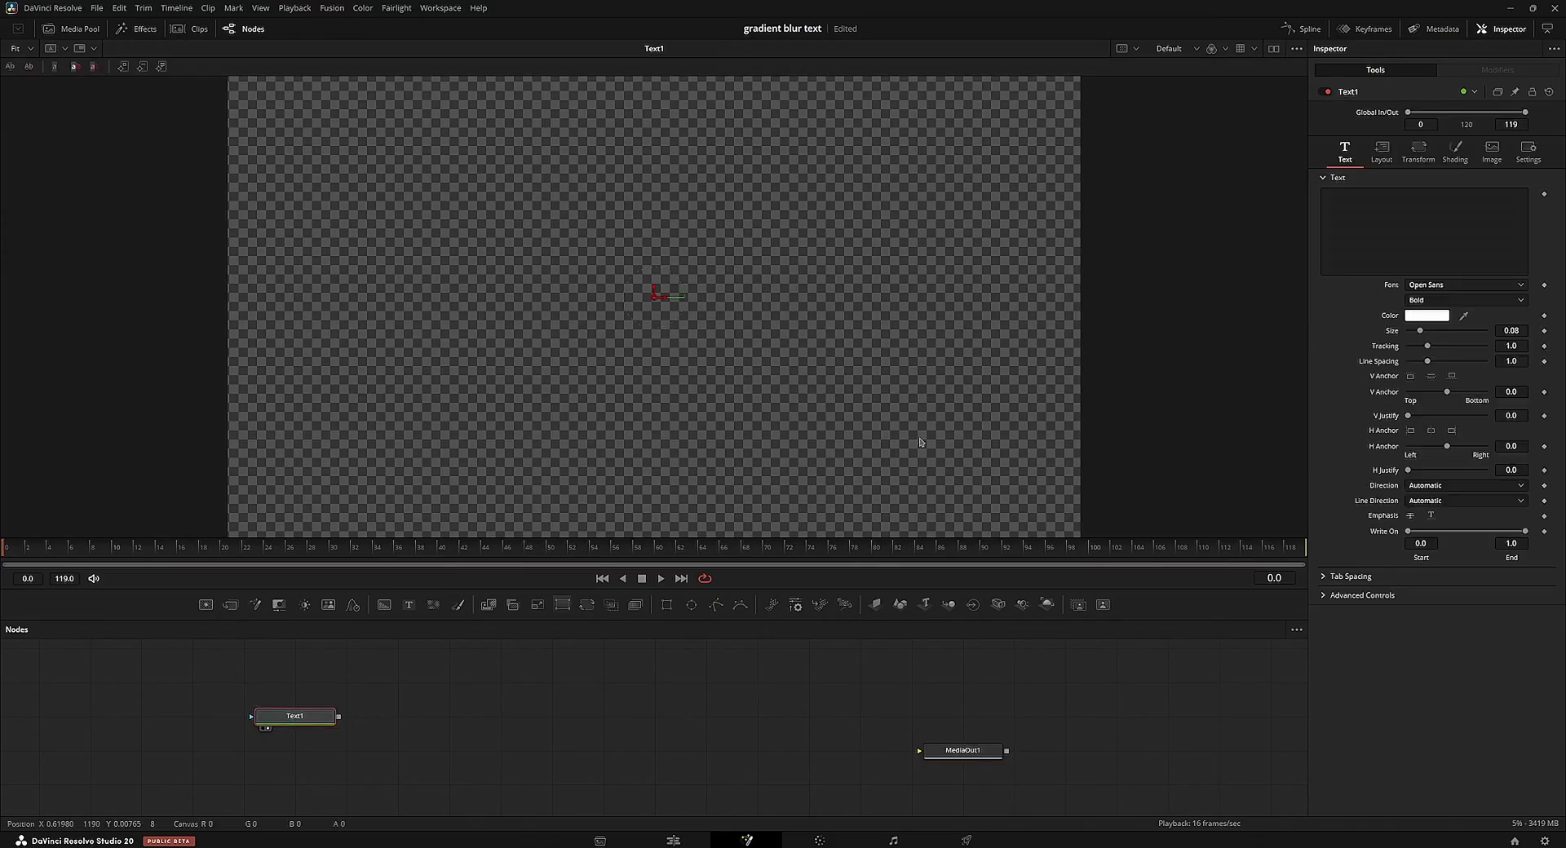
{"action": "left_click", "coordinate": [1371, 221]}
{"action": "type", "text": "blur"}
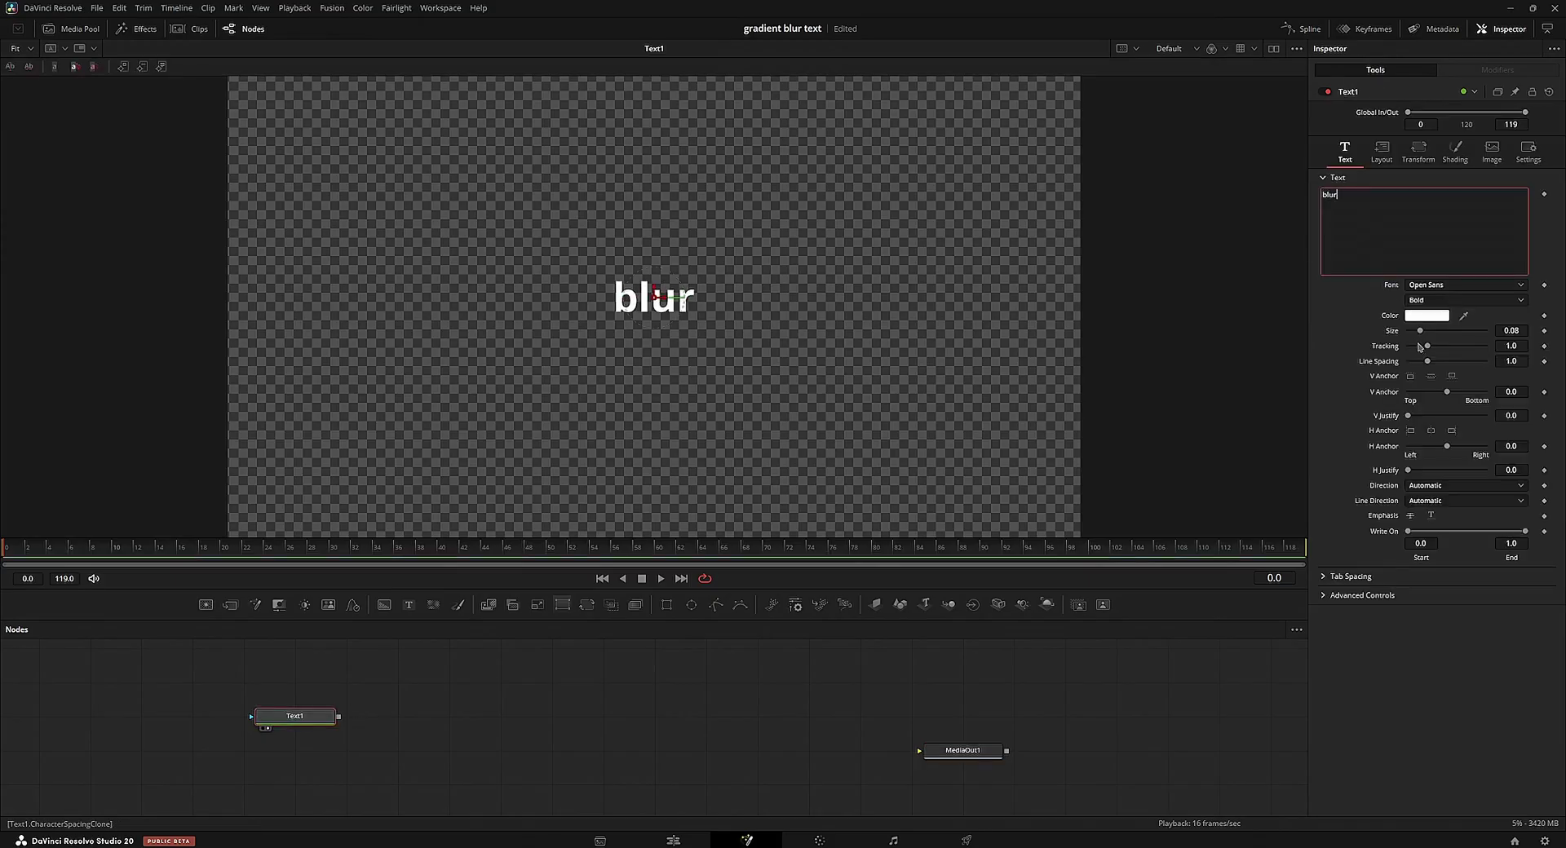
Step: Enlarge the text to a size of about 0.417 and change its font to Arial
{"action": "left_click_drag", "start_coordinate": [1421, 331], "coordinate": [1474, 332]}
{"action": "left_click", "coordinate": [1452, 288]}
{"action": "type", "text": "arial"}
{"action": "key", "text": "Return"}
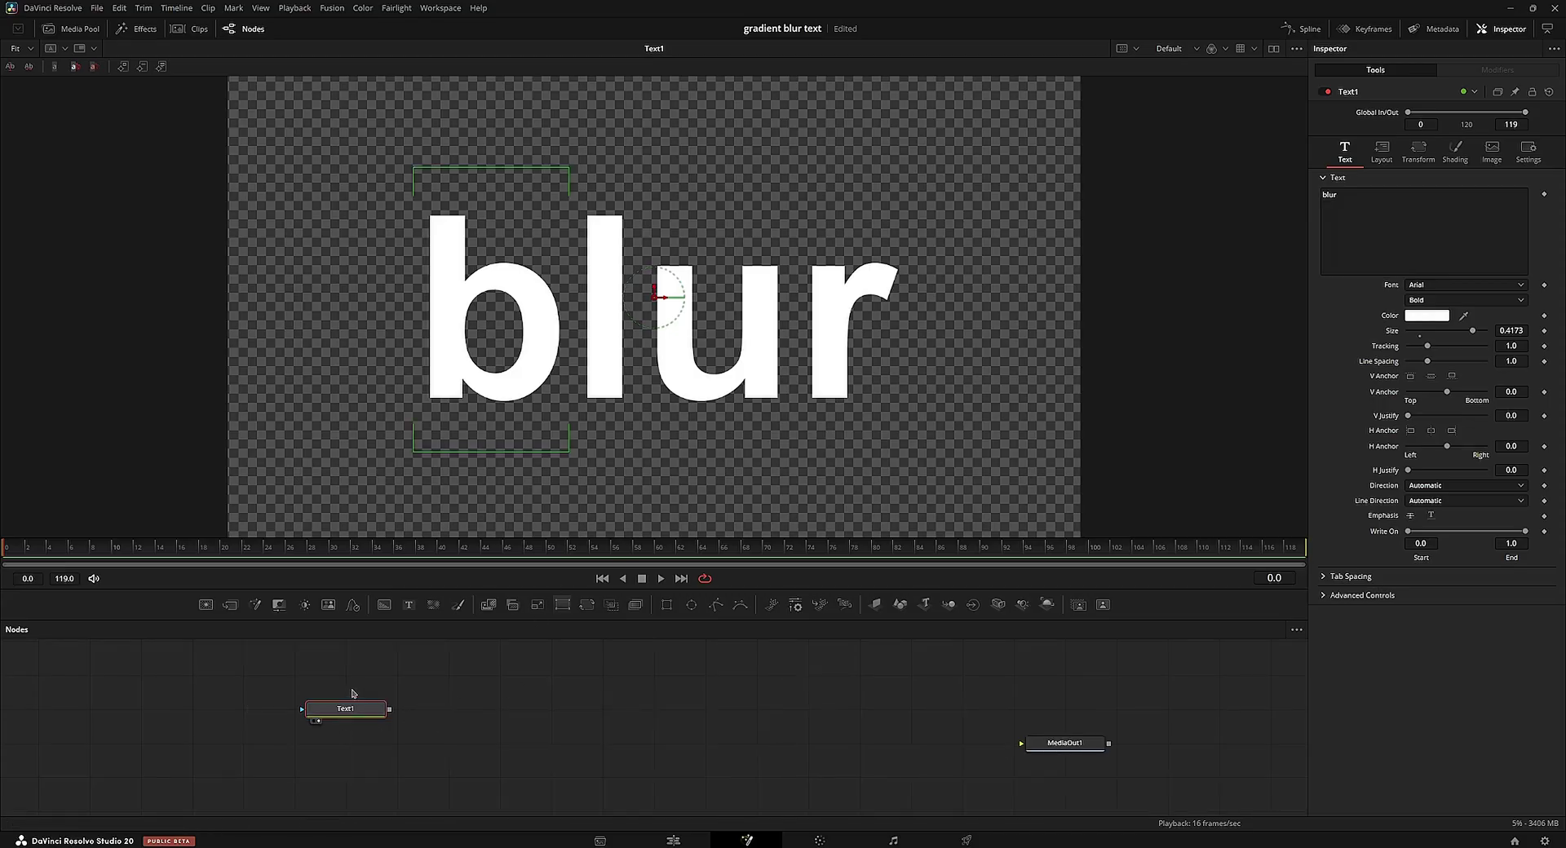
Step: Add a VariBlur node connected after the Text node
{"action": "key", "text": "shift+space"}
{"action": "type", "text": "vari"}
{"action": "key", "text": "Return"}
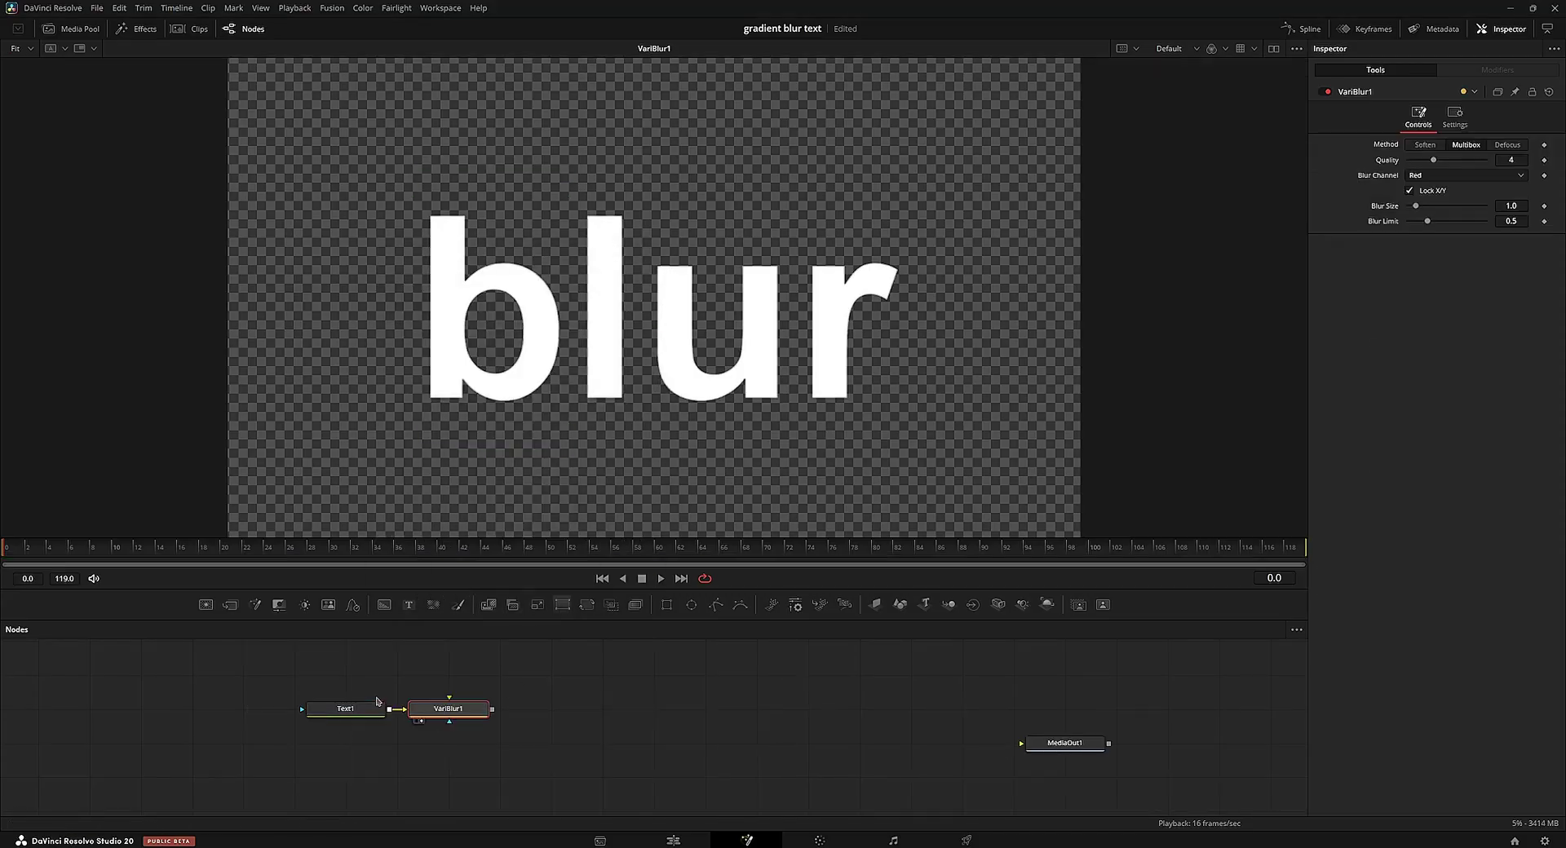
Step: Set the VariBlur to the Defocus method with quality 10, blur channel Luma and blur size 20
{"action": "left_click", "coordinate": [1505, 145]}
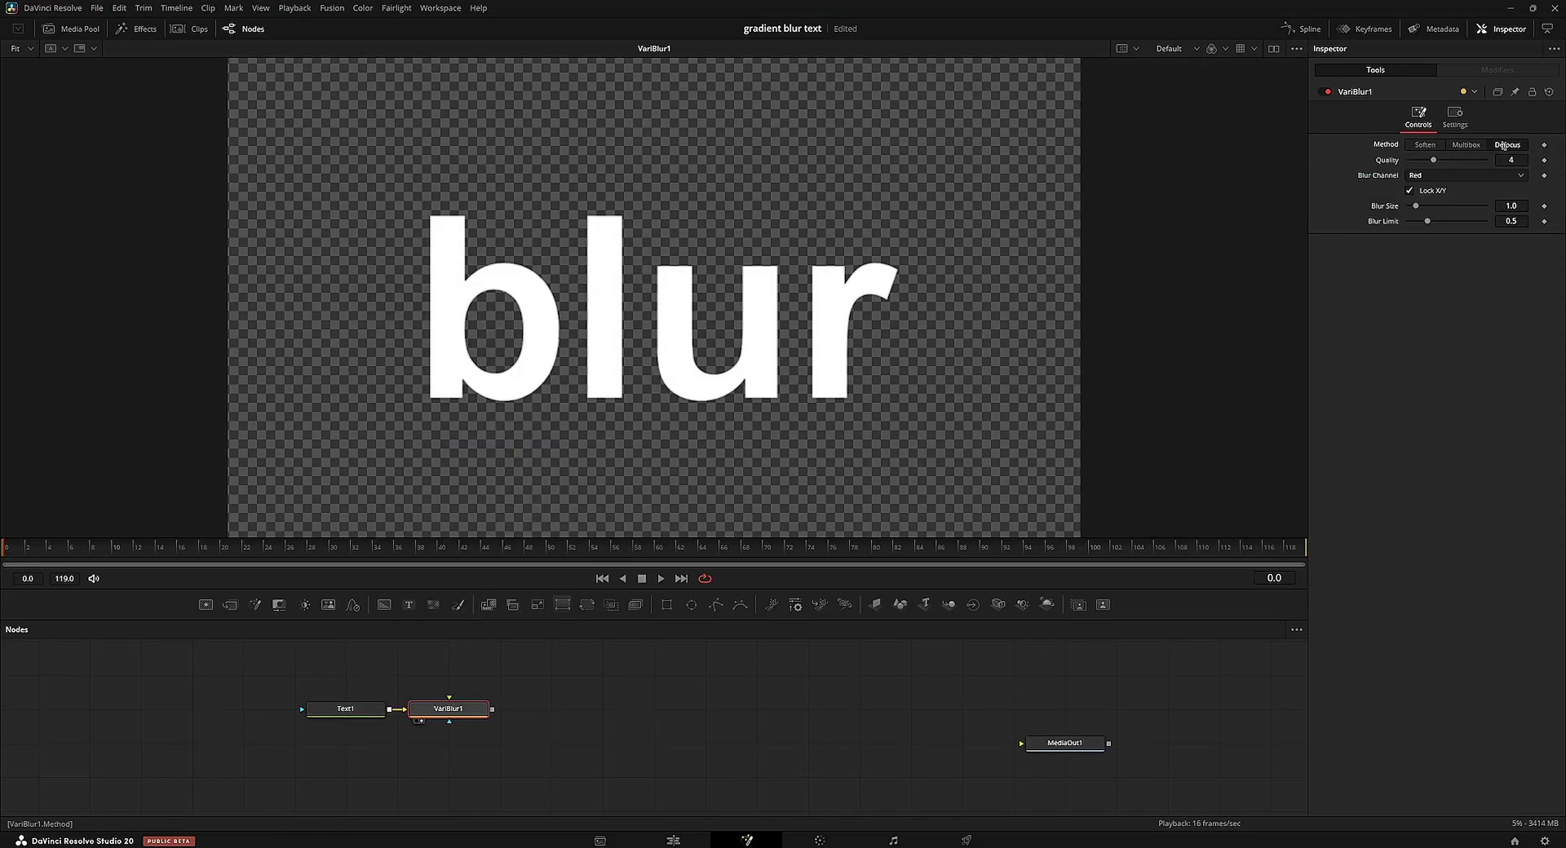
{"action": "left_click", "coordinate": [1421, 176]}
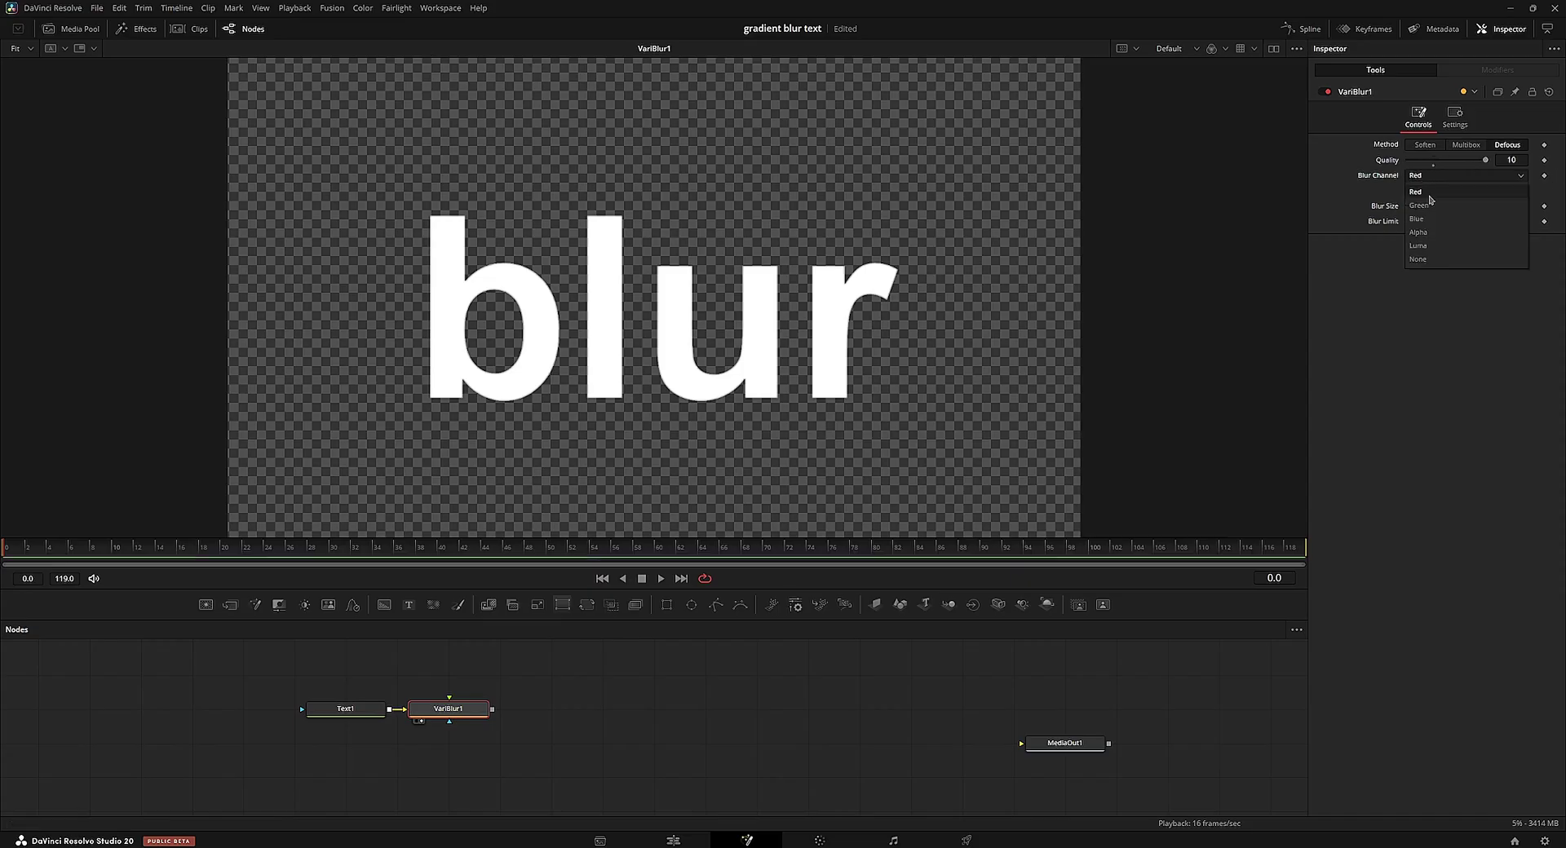
{"action": "left_click", "coordinate": [1433, 248]}
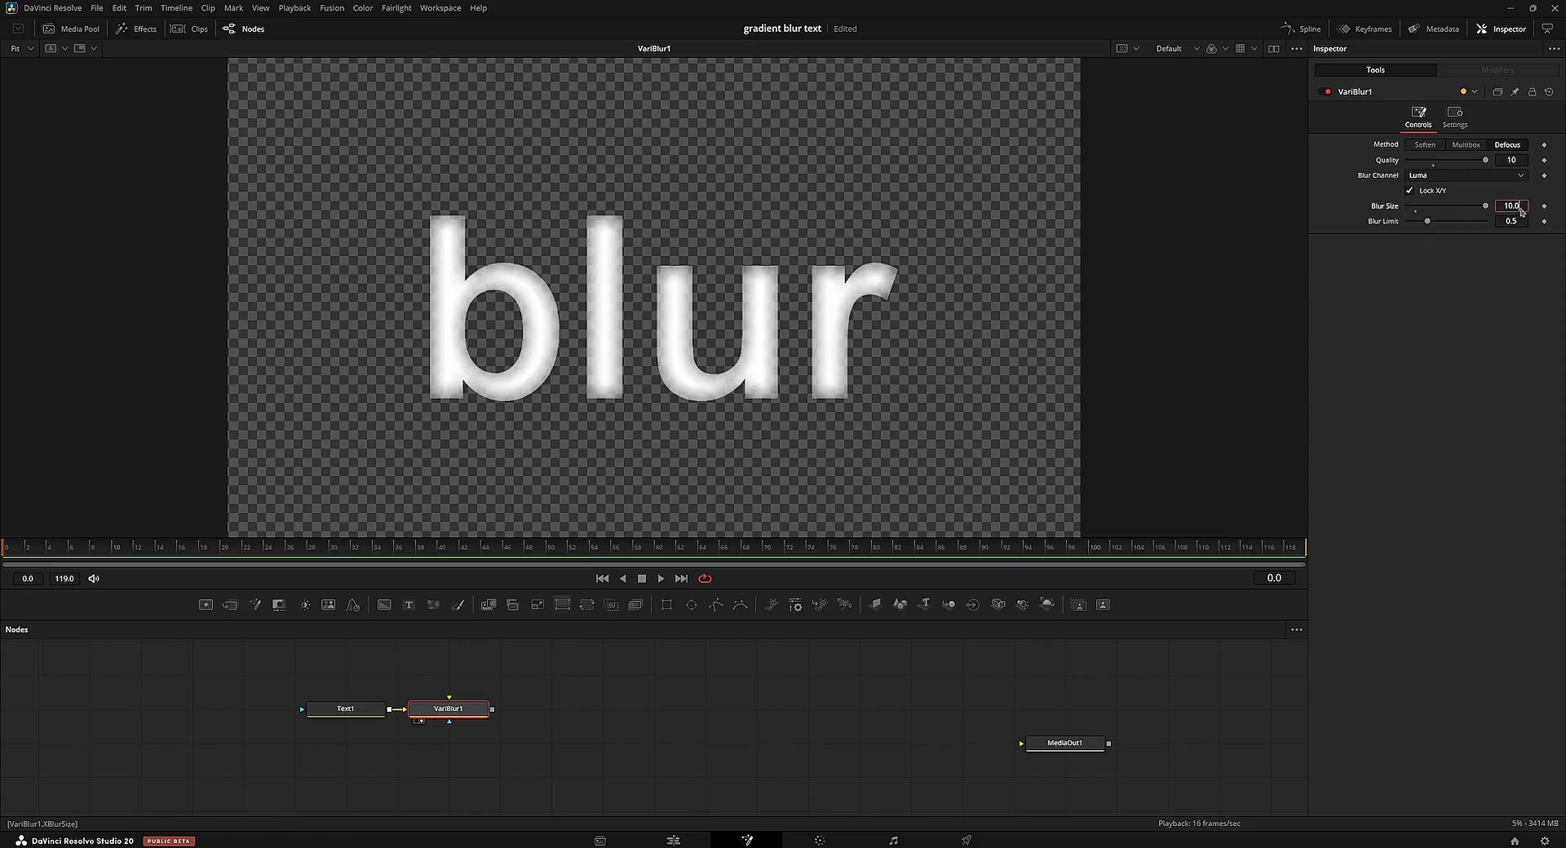
{"action": "type", "text": "15"}
{"action": "key", "text": "Return"}
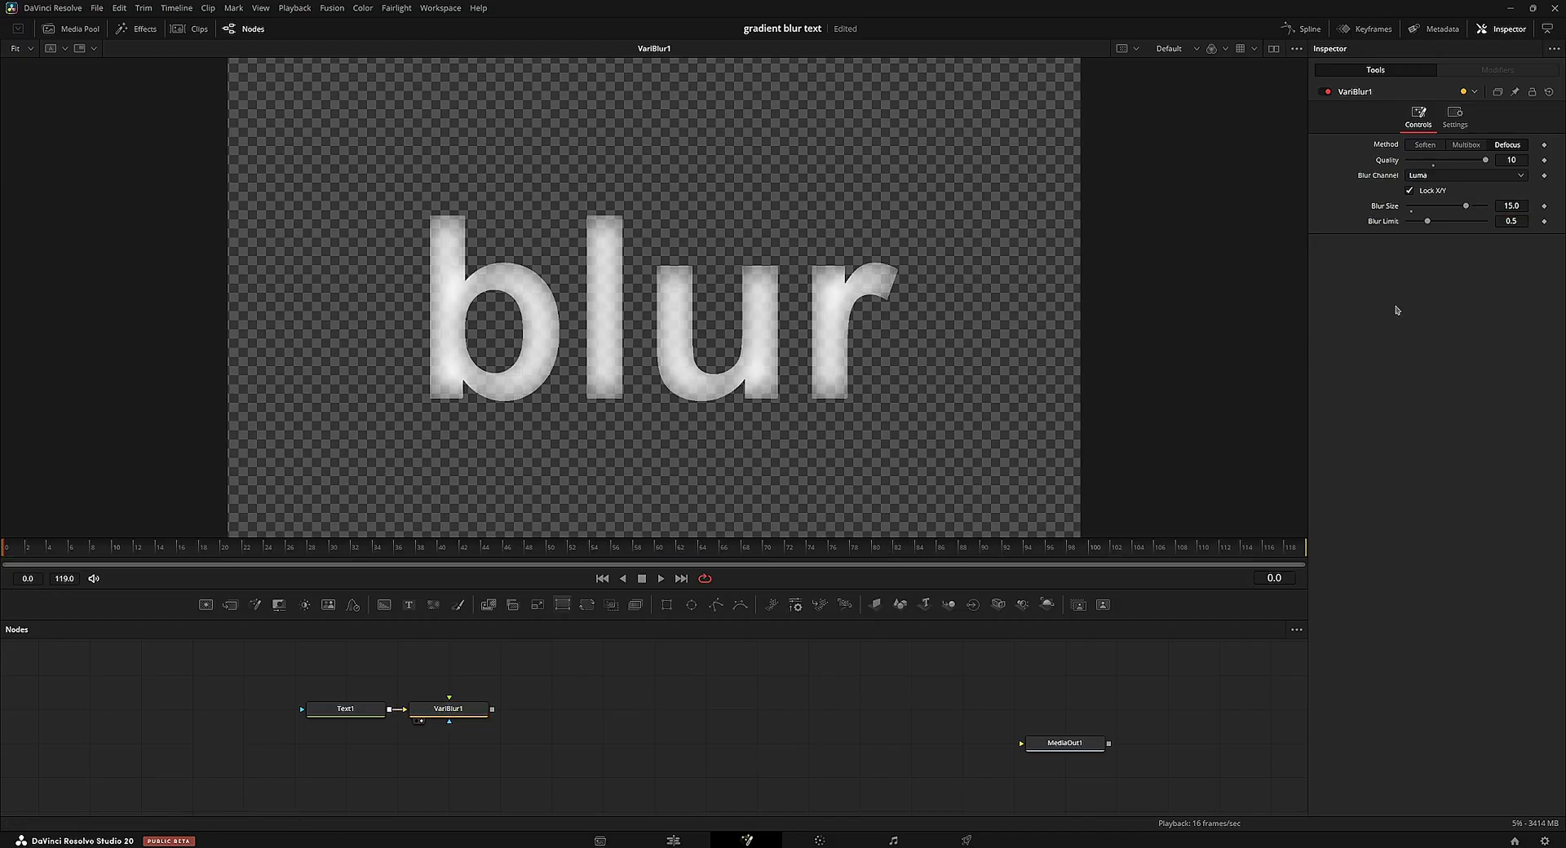
{"action": "type", "text": "20"}
Step: Space out the nodes, add a Fast Noise node above the VariBlur and connect it as the blur image
{"action": "left_click_drag", "start_coordinate": [279, 701], "coordinate": [438, 735]}
{"action": "left_click", "coordinate": [535, 691]}
{"action": "left_click_drag", "start_coordinate": [505, 674], "coordinate": [455, 678]}
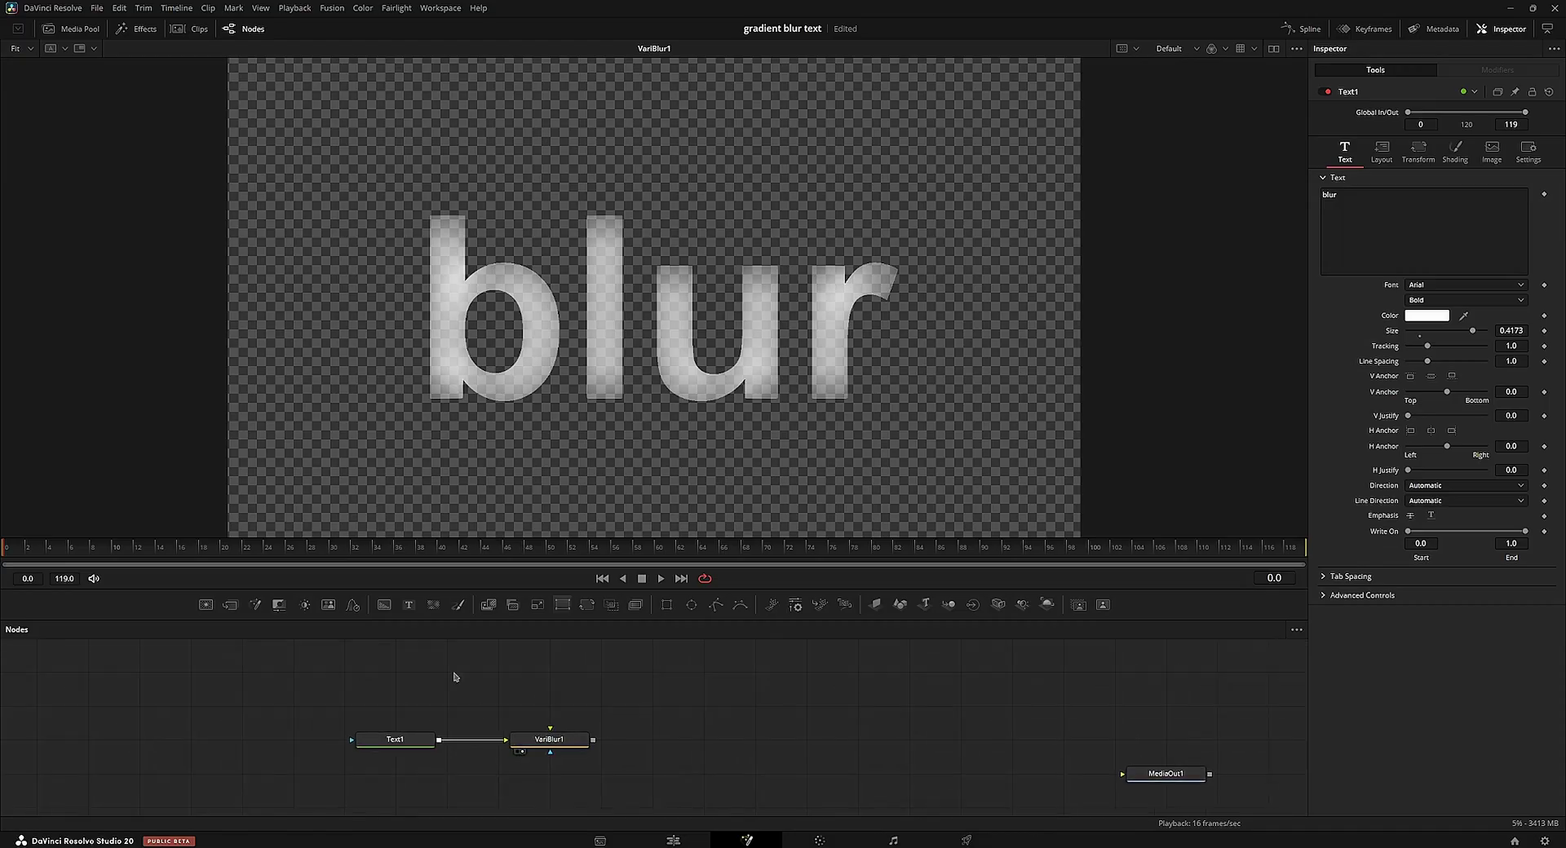
{"action": "left_click", "coordinate": [433, 604]}
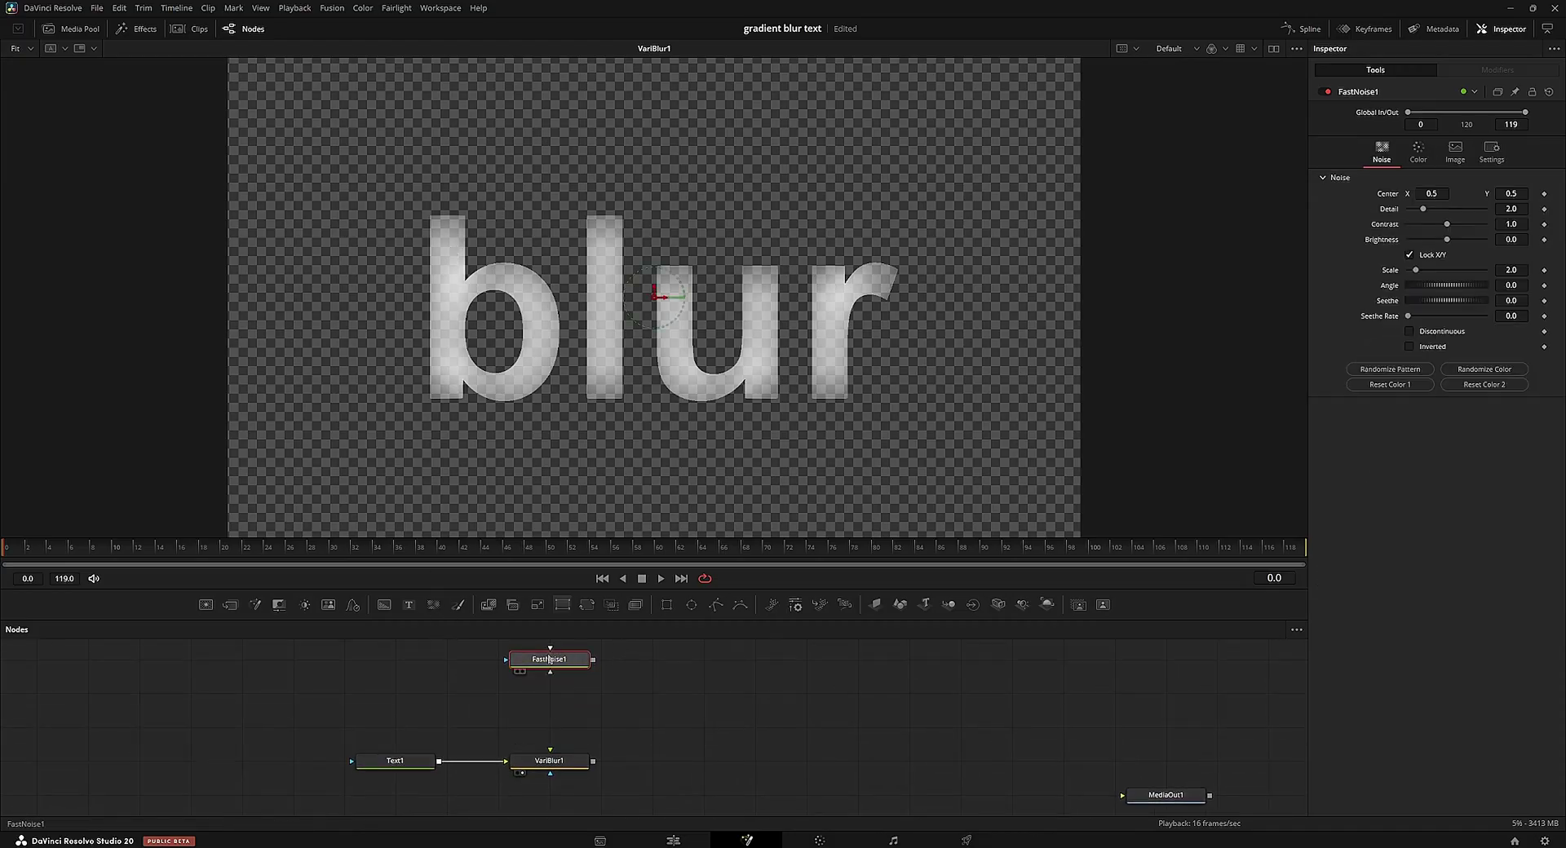
{"action": "left_click_drag", "start_coordinate": [593, 660], "coordinate": [543, 764]}
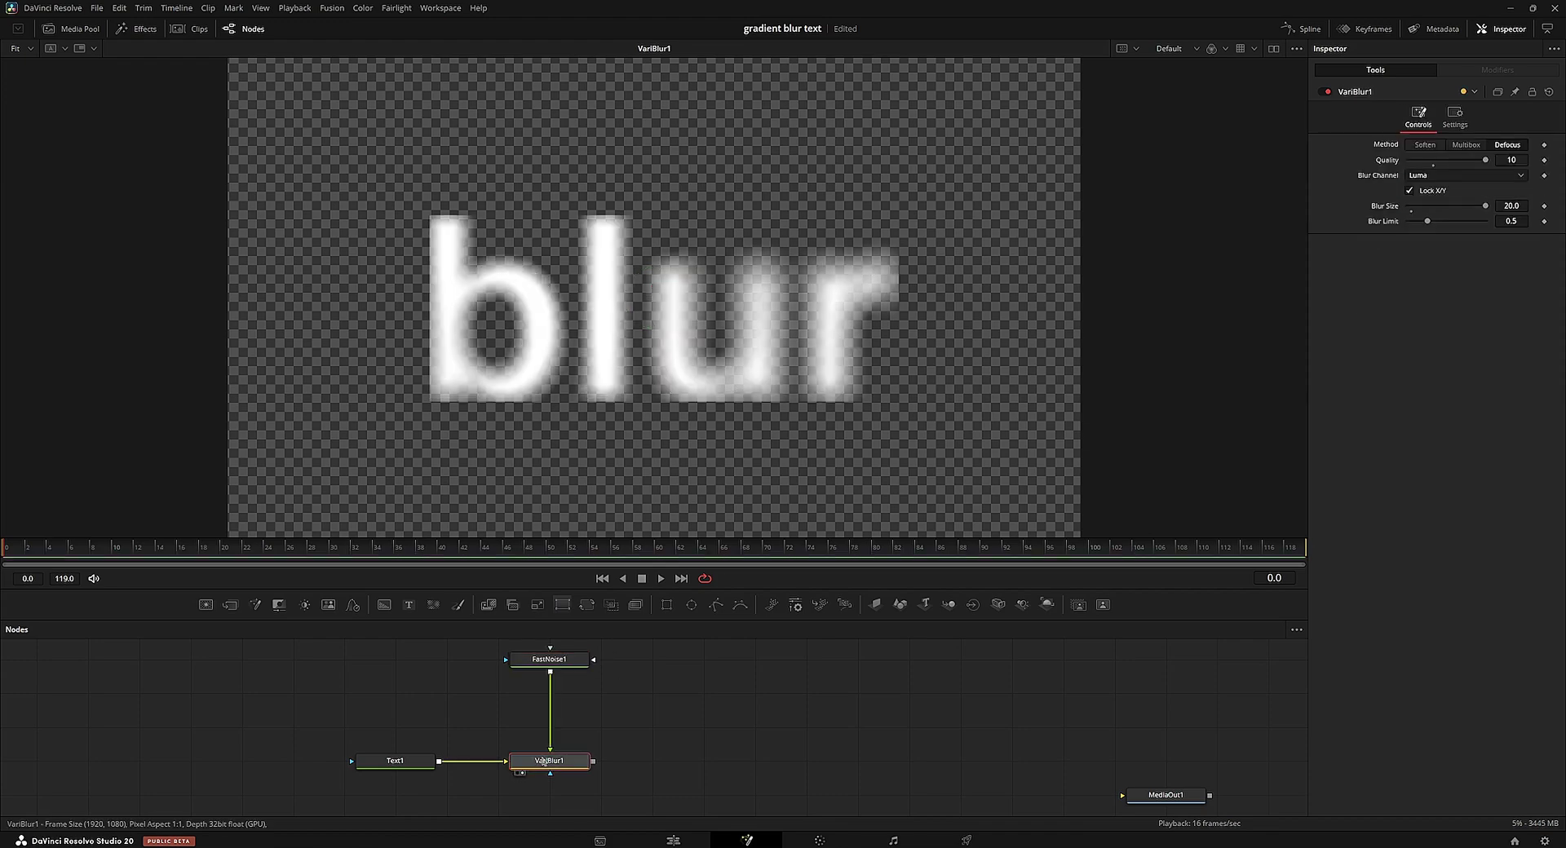
Step: Show the Fast Noise in the viewer and color it with a Radial gradient starting at X 0.5
{"action": "left_click", "coordinate": [545, 660]}
{"action": "key", "text": "2"}
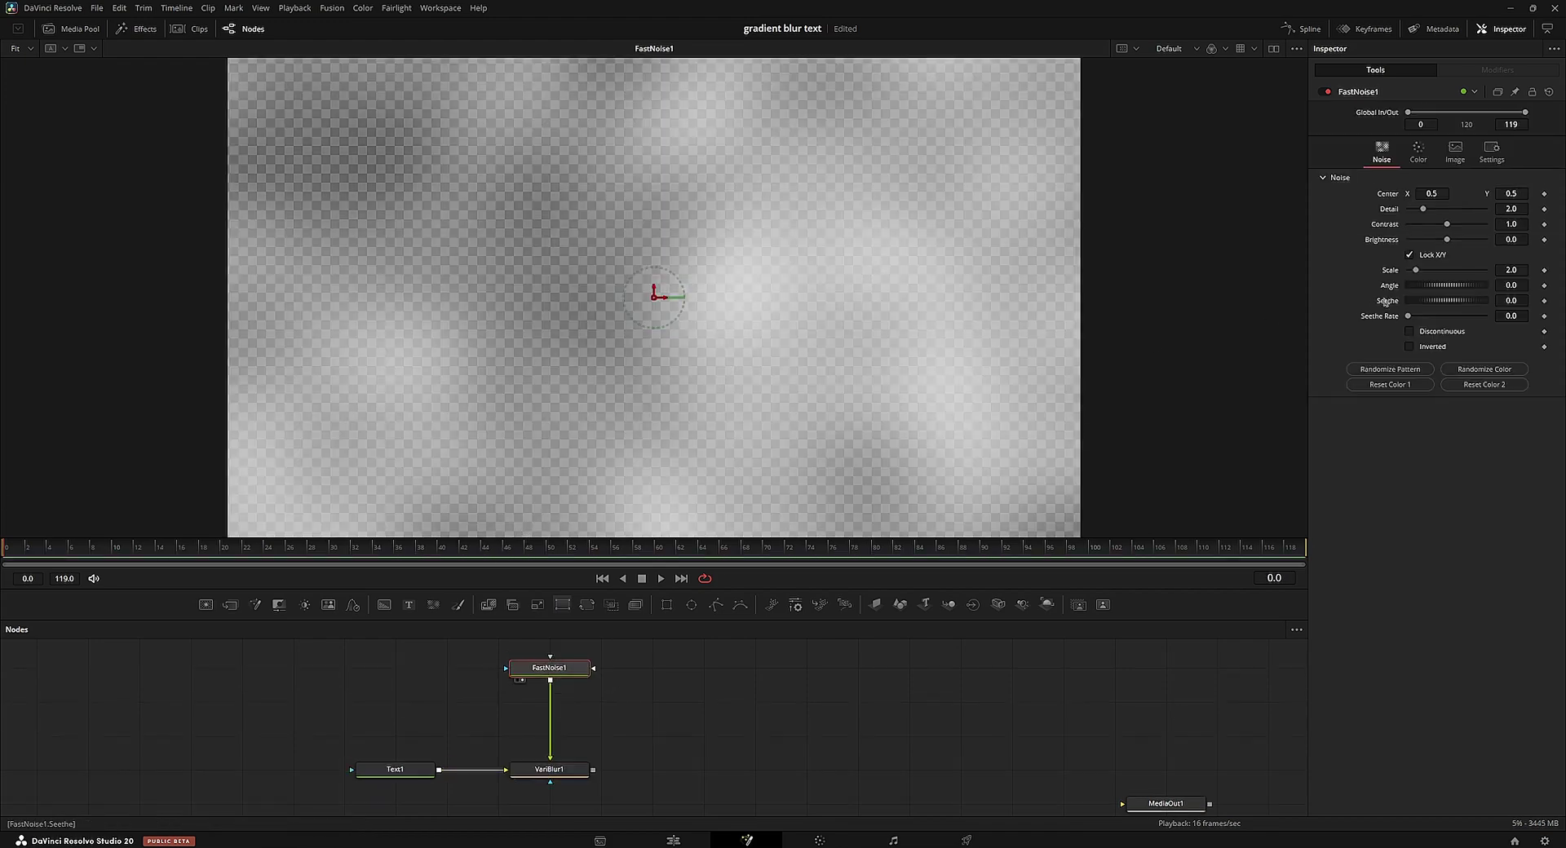
{"action": "left_click", "coordinate": [1419, 155]}
{"action": "left_click", "coordinate": [1509, 181]}
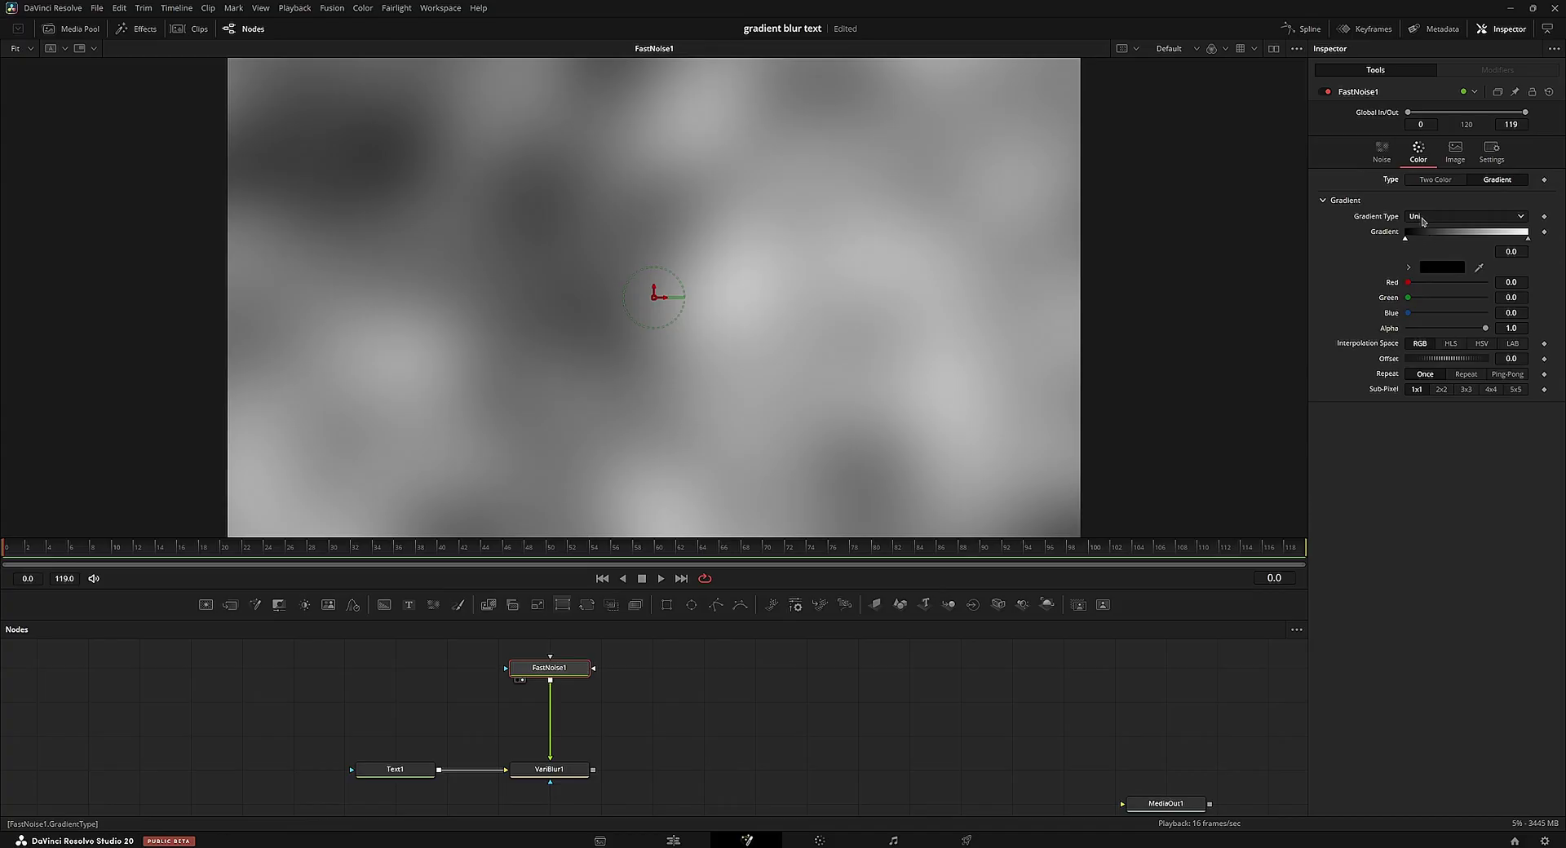
{"action": "left_click", "coordinate": [1423, 221]}
{"action": "left_click", "coordinate": [1424, 300]}
{"action": "scroll", "coordinate": [898, 281], "scroll_direction": "down", "scroll_amount": 2}
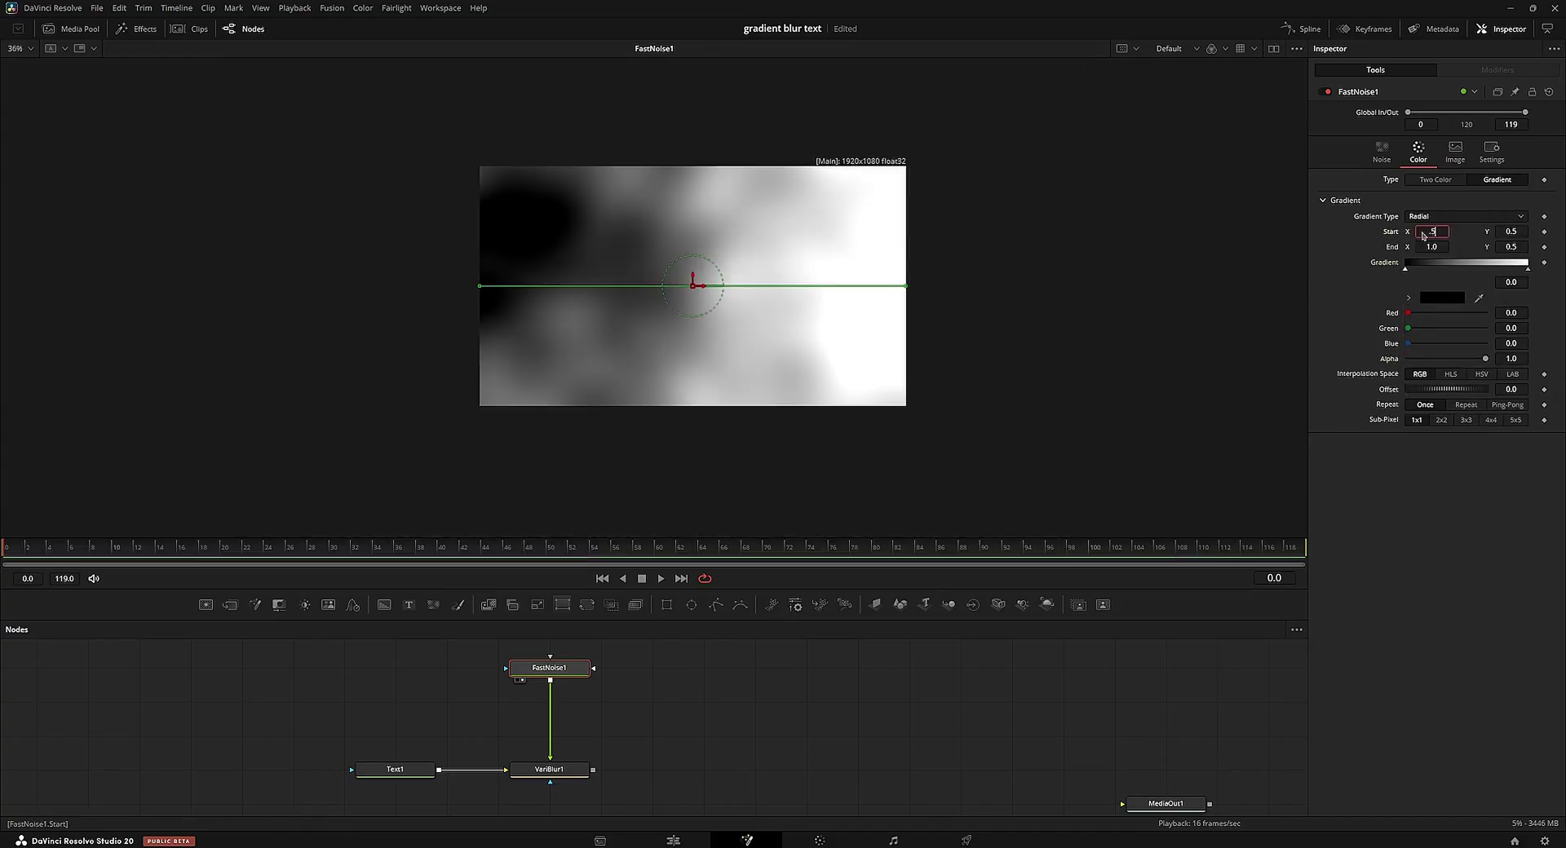
{"action": "key", "text": "Return"}
{"action": "key", "text": "ctrl+f"}
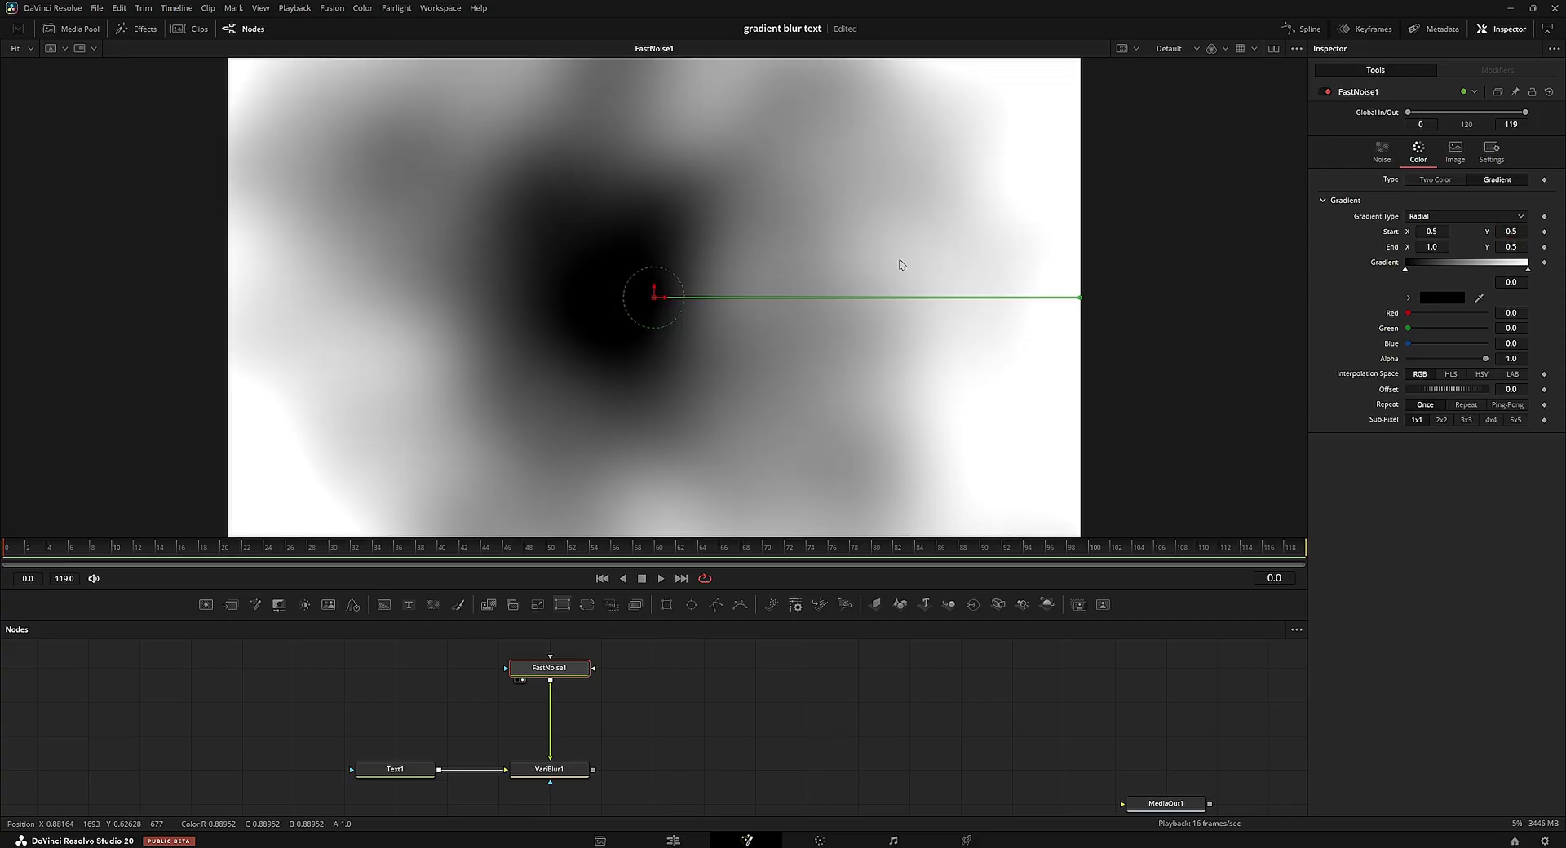
Step: Adjust the noise to detail 3.62, contrast 2.08, brightness 0.33 and scale 2
{"action": "left_click", "coordinate": [1384, 155]}
{"action": "left_click_drag", "start_coordinate": [1427, 211], "coordinate": [1418, 268]}
{"action": "left_click", "coordinate": [1505, 270]}
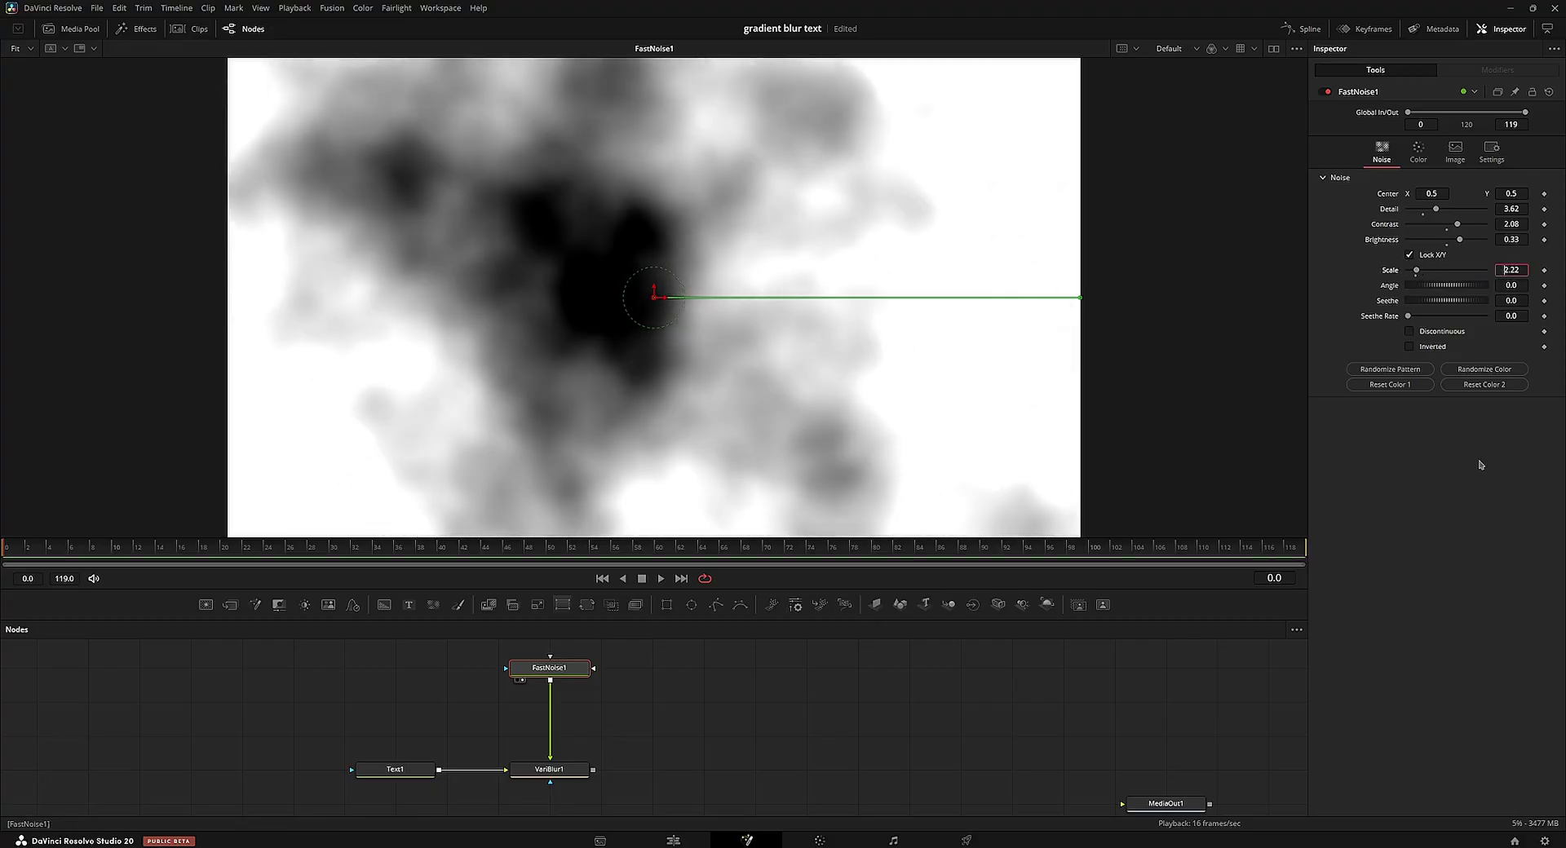
{"action": "type", "text": "2"}
{"action": "key", "text": "Return"}
Step: Reset the noise detail to 2.0, set its scale to 3 and raise the seethe rate to about 0.126
{"action": "left_click", "coordinate": [1424, 214]}
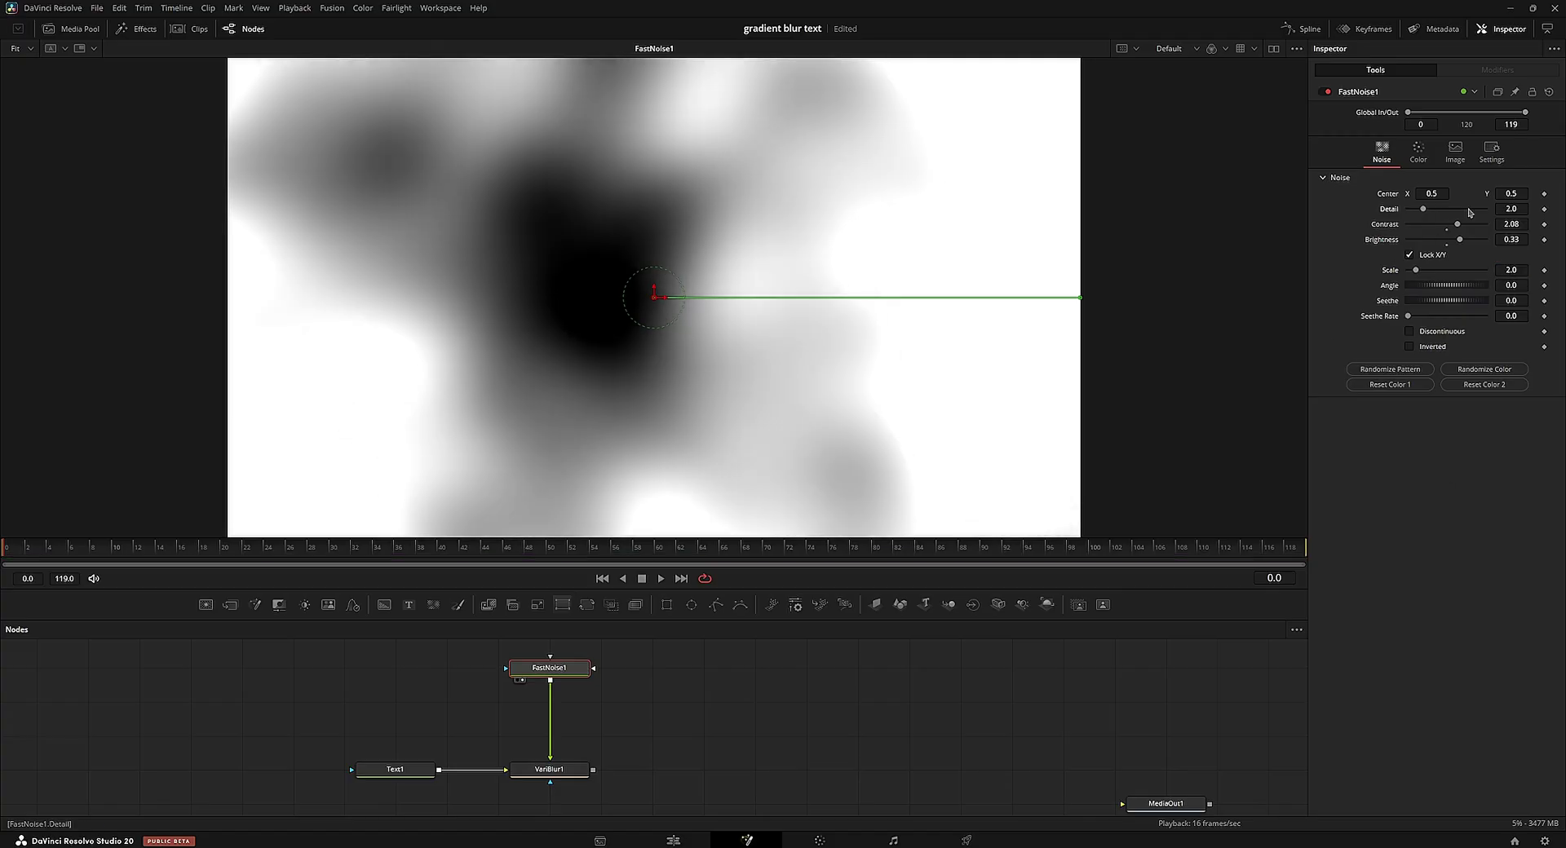
{"action": "left_click_drag", "start_coordinate": [1515, 275], "coordinate": [1525, 274]}
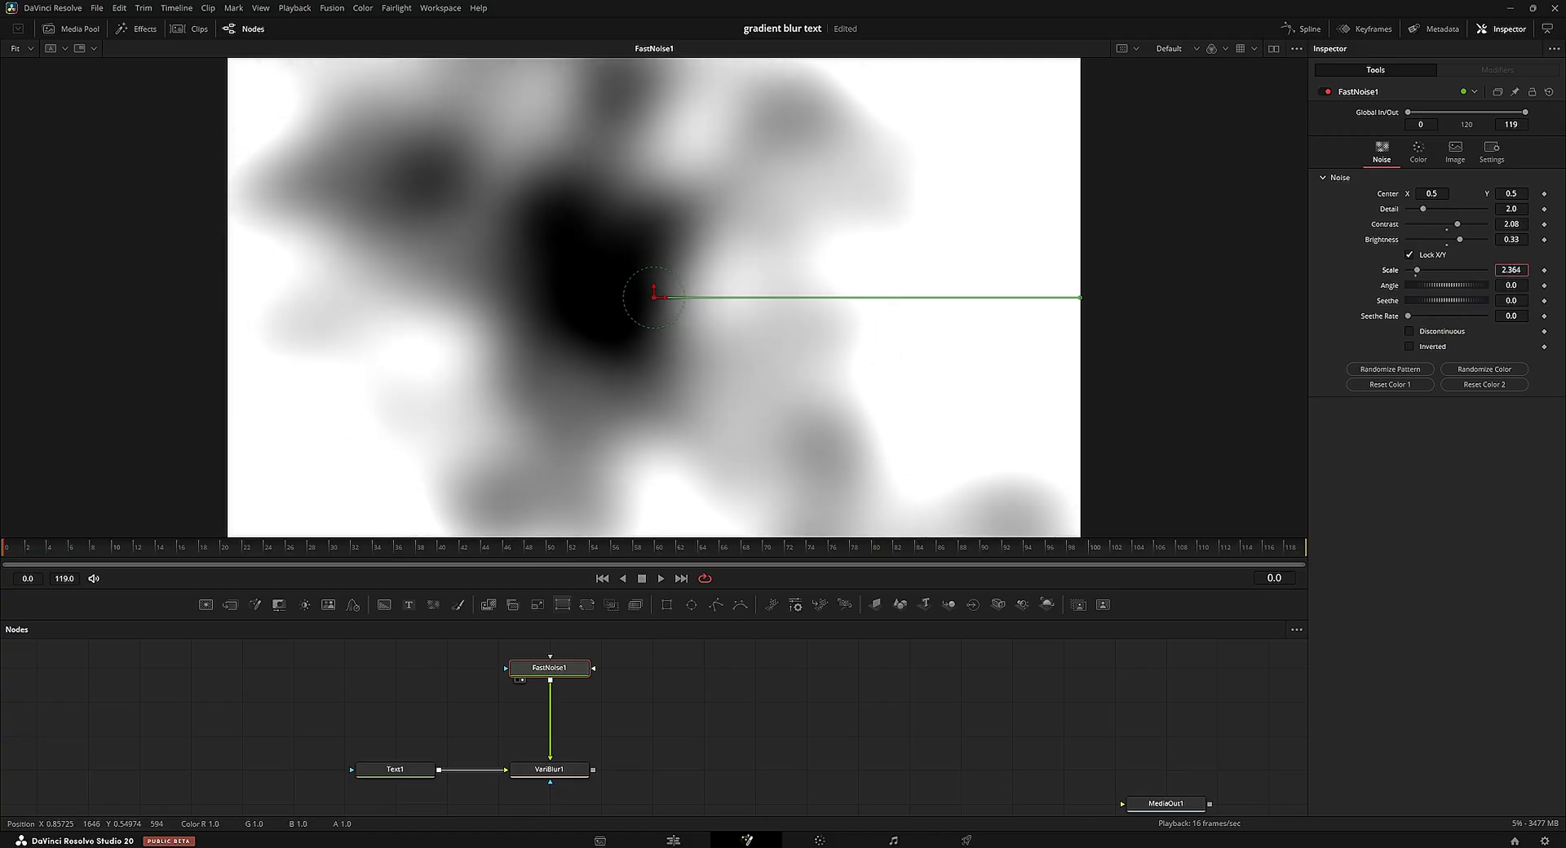
{"action": "type", "text": "3"}
{"action": "key", "text": "Return"}
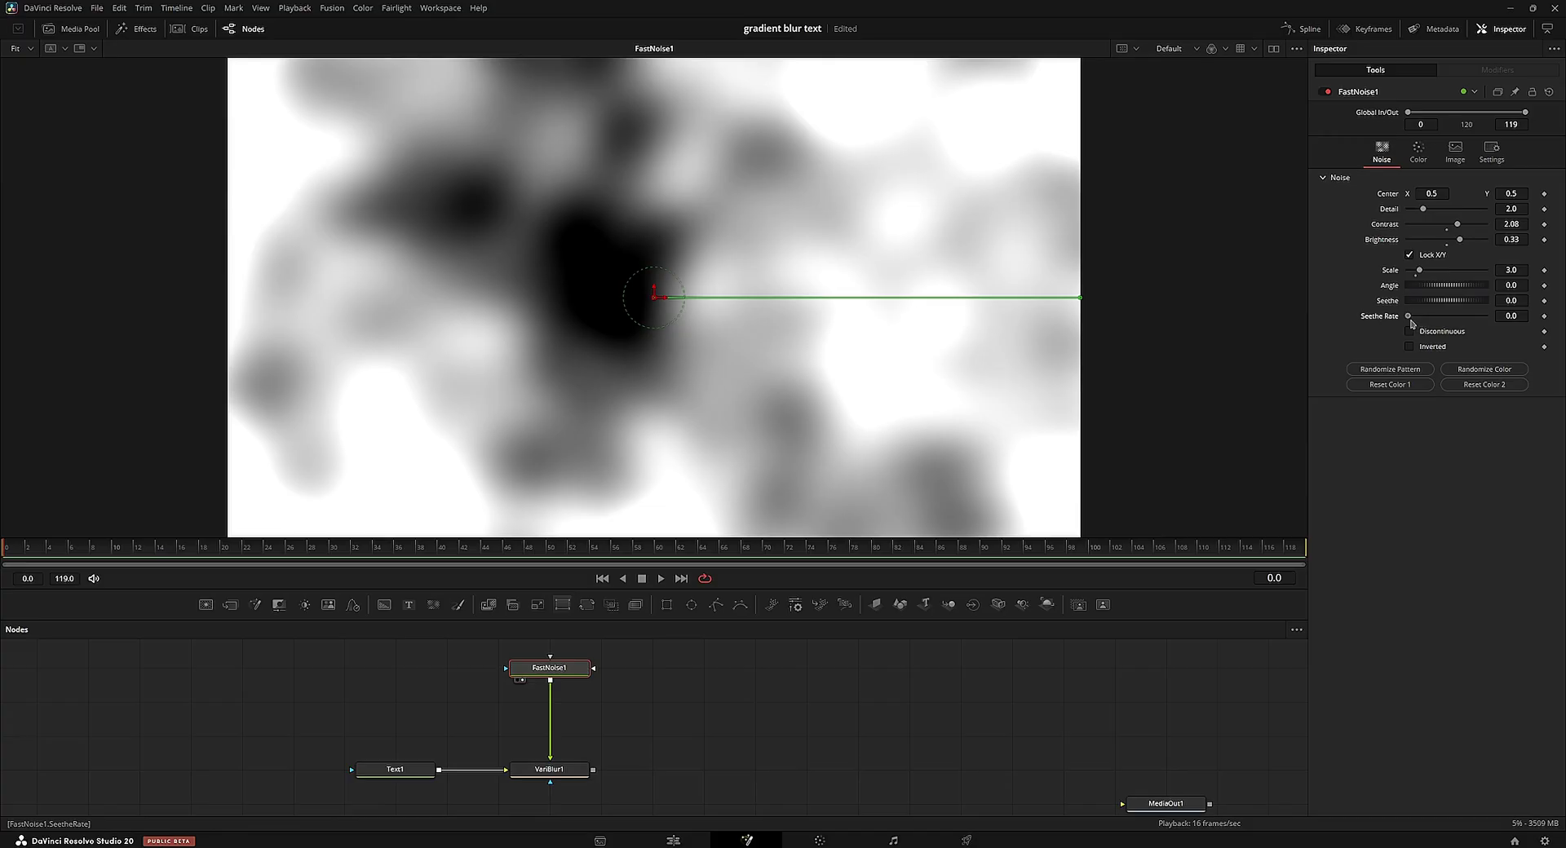
{"action": "left_click_drag", "start_coordinate": [1410, 319], "coordinate": [1421, 323]}
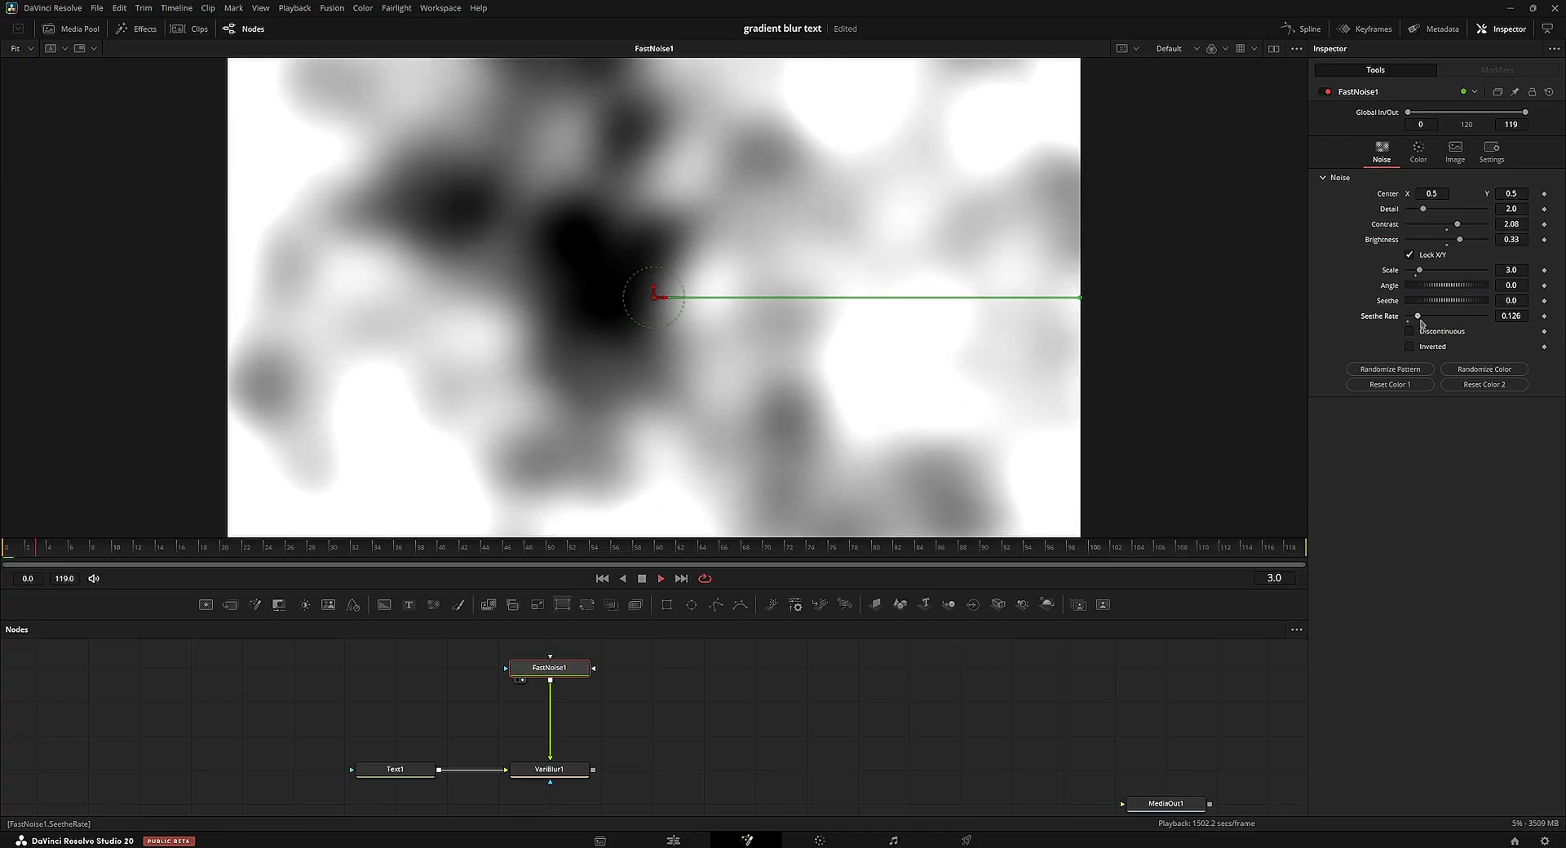
Step: Keyframe the gradient offset at -1.37 on frame 0 and raise it to a higher value near the timeline's end
{"action": "left_click", "coordinate": [1418, 149]}
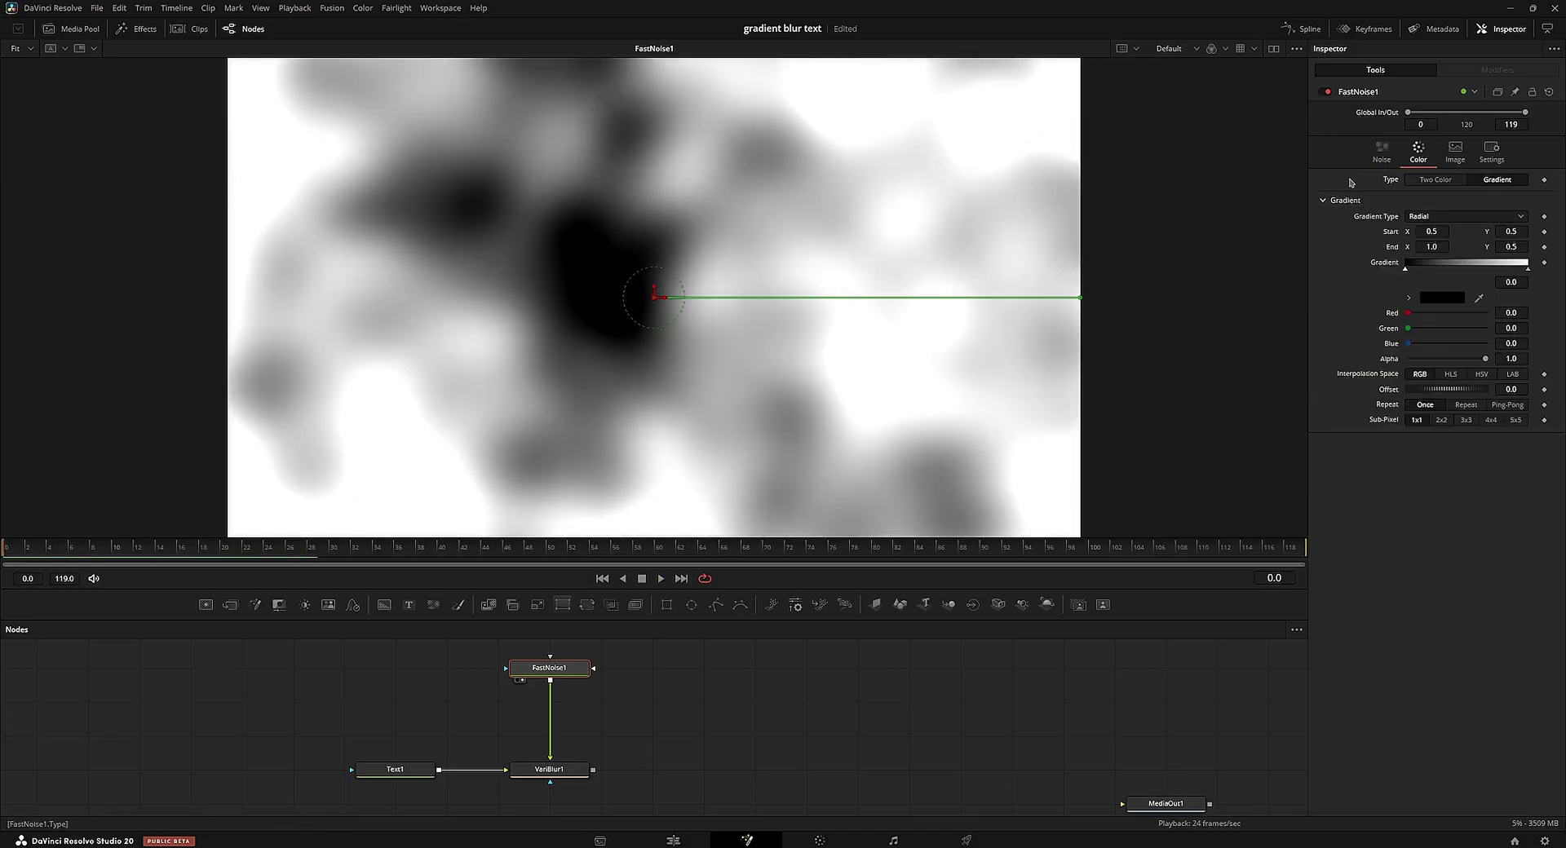
{"action": "left_click", "coordinate": [1543, 390]}
{"action": "left_click_drag", "start_coordinate": [1484, 391], "coordinate": [1332, 393]}
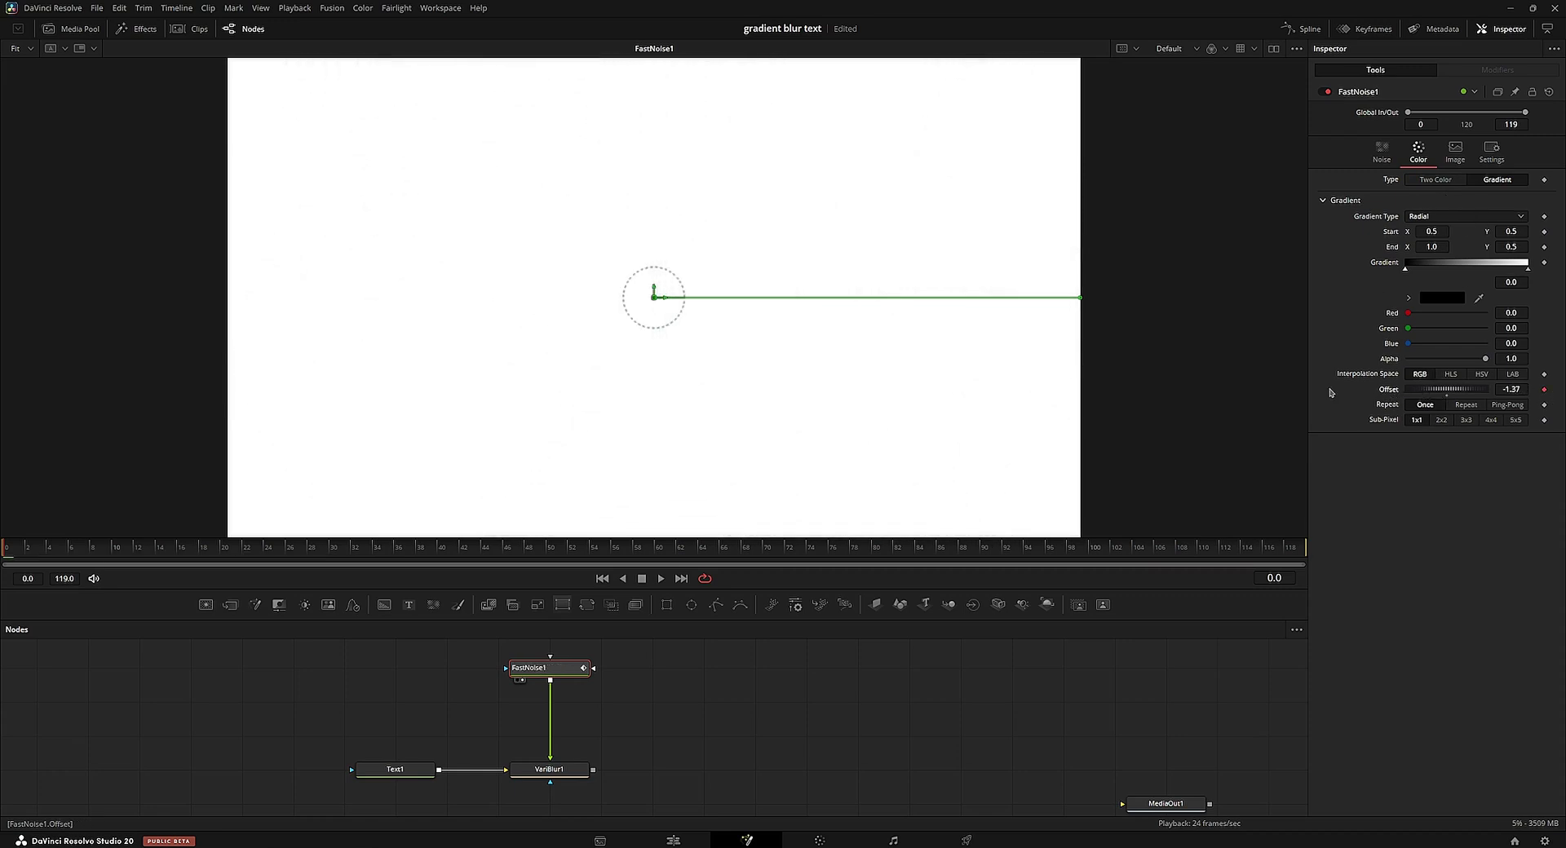
{"action": "left_click_drag", "start_coordinate": [503, 549], "coordinate": [527, 552]}
{"action": "left_click_drag", "start_coordinate": [1428, 394], "coordinate": [1473, 393]}
Step: Play the noise animation, then shorten the radial gradient to an end X of 0.843 and scrub through the result
{"action": "key", "text": "space"}
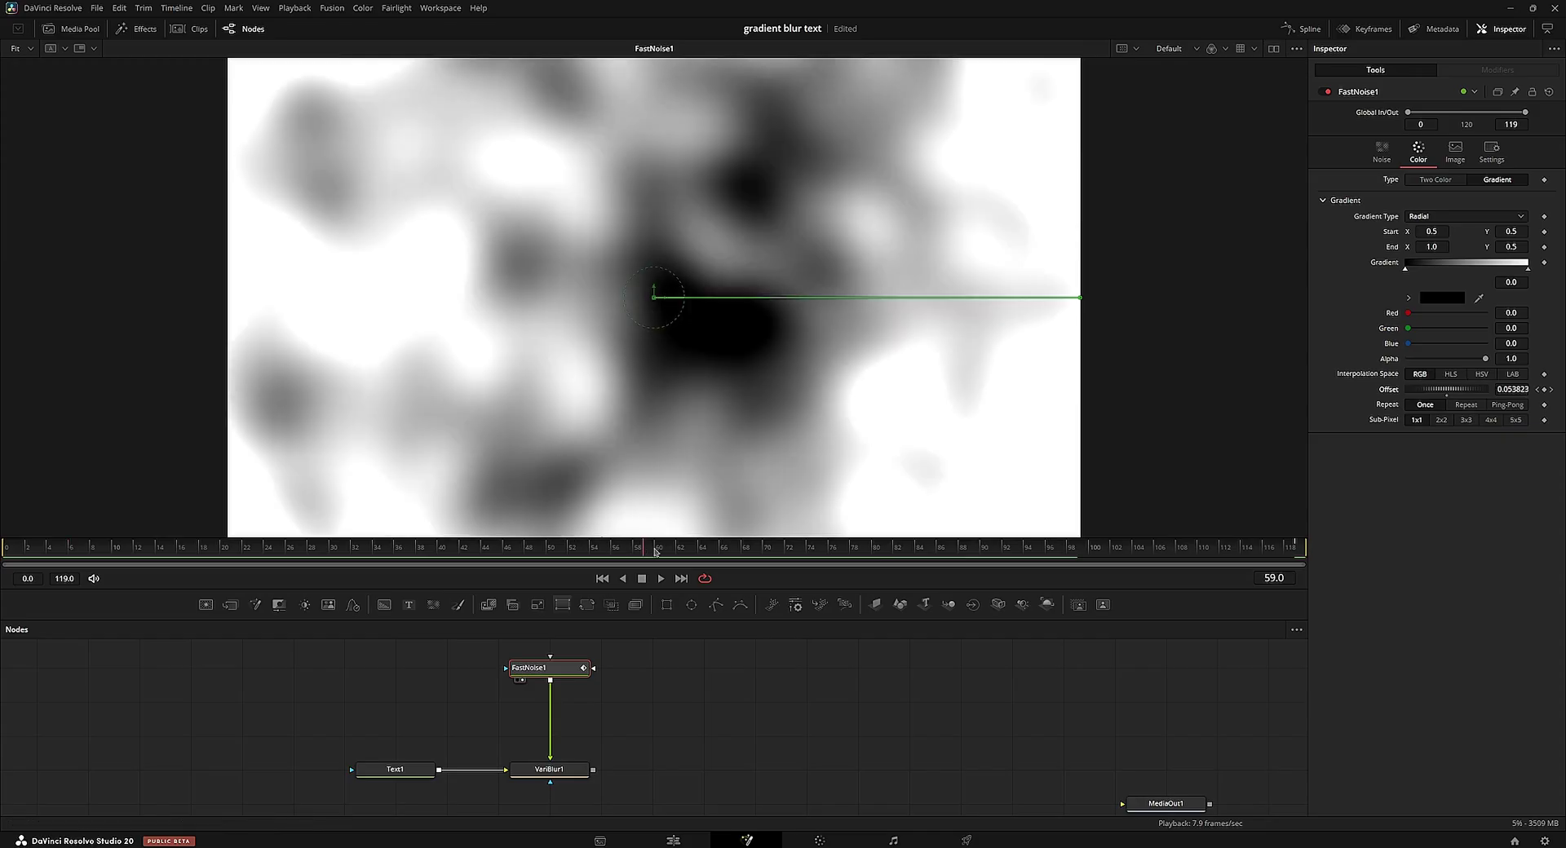
{"action": "key", "text": "space"}
{"action": "left_click_drag", "start_coordinate": [1434, 251], "coordinate": [1303, 263]}
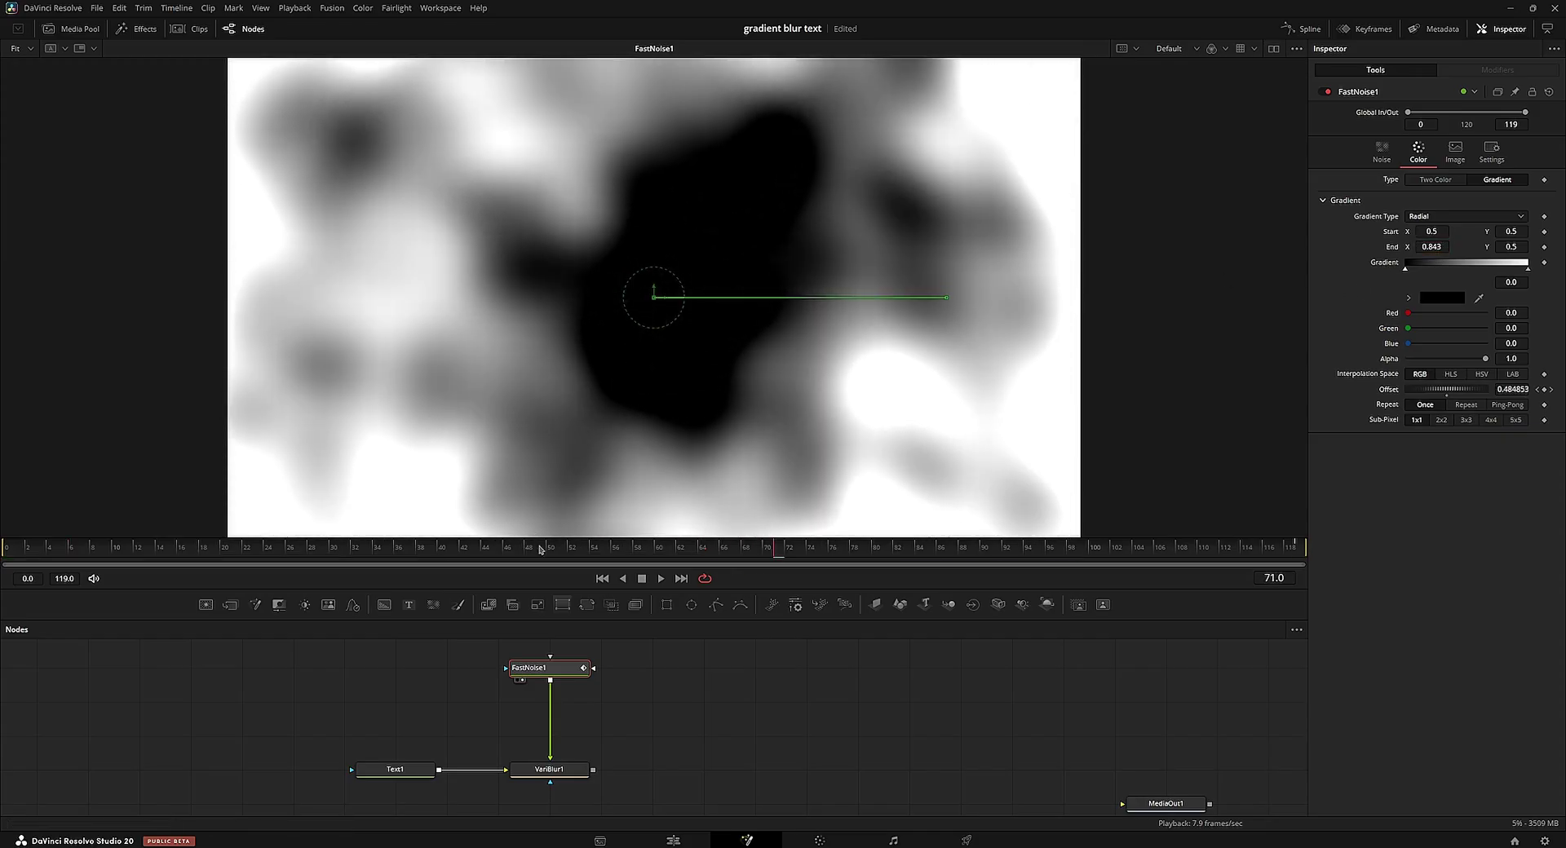
{"action": "left_click_drag", "start_coordinate": [539, 550], "coordinate": [1225, 309]}
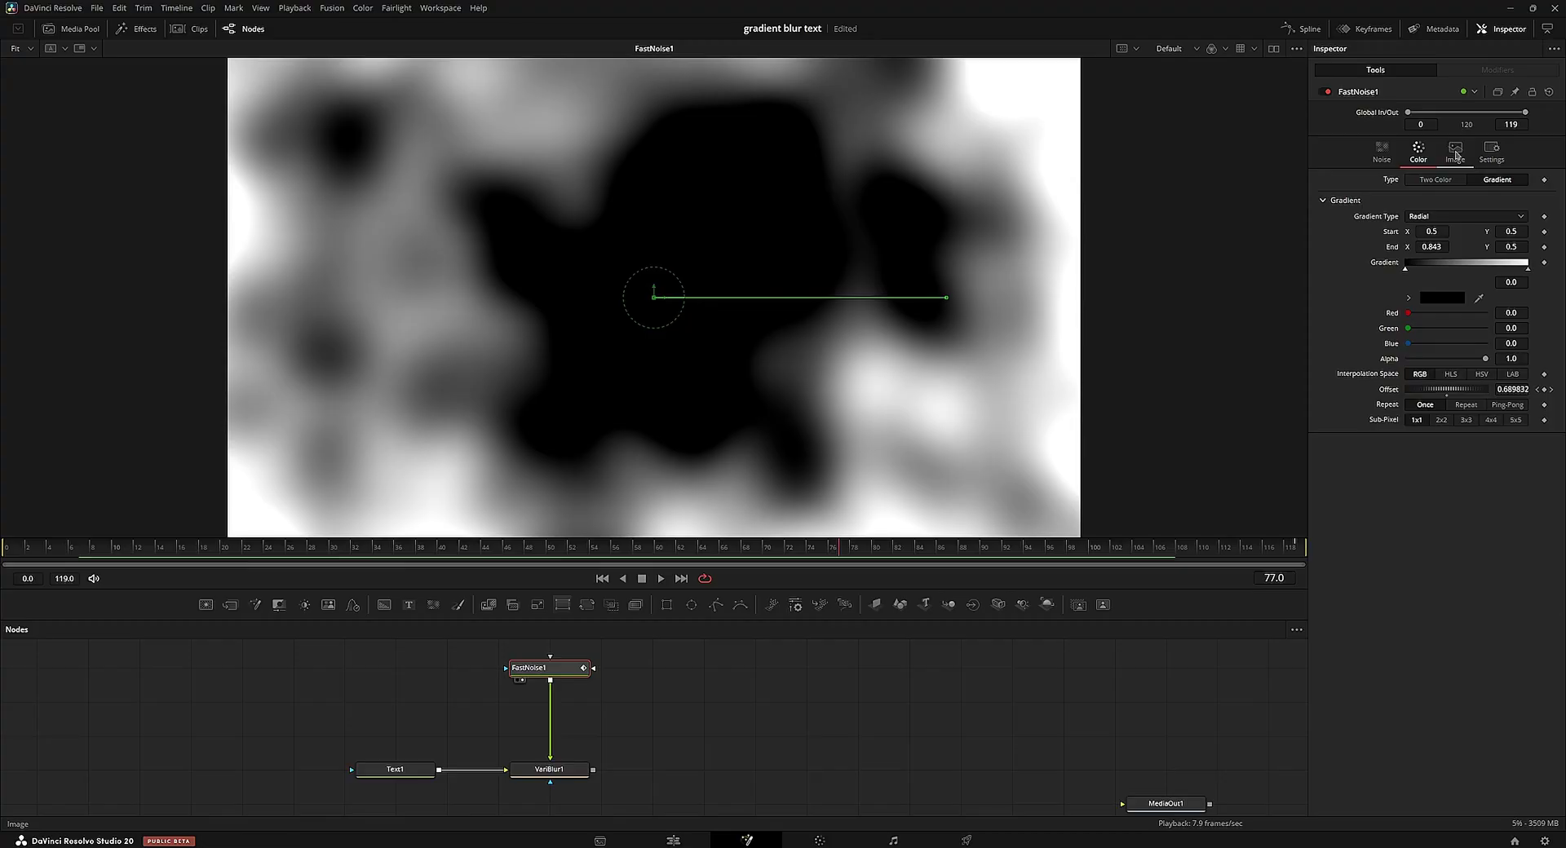
Step: Unlock the noise's X/Y scale, vary the Y scale separately and scrub the animation back to the start
{"action": "left_click", "coordinate": [1378, 153]}
{"action": "left_click", "coordinate": [1409, 255]}
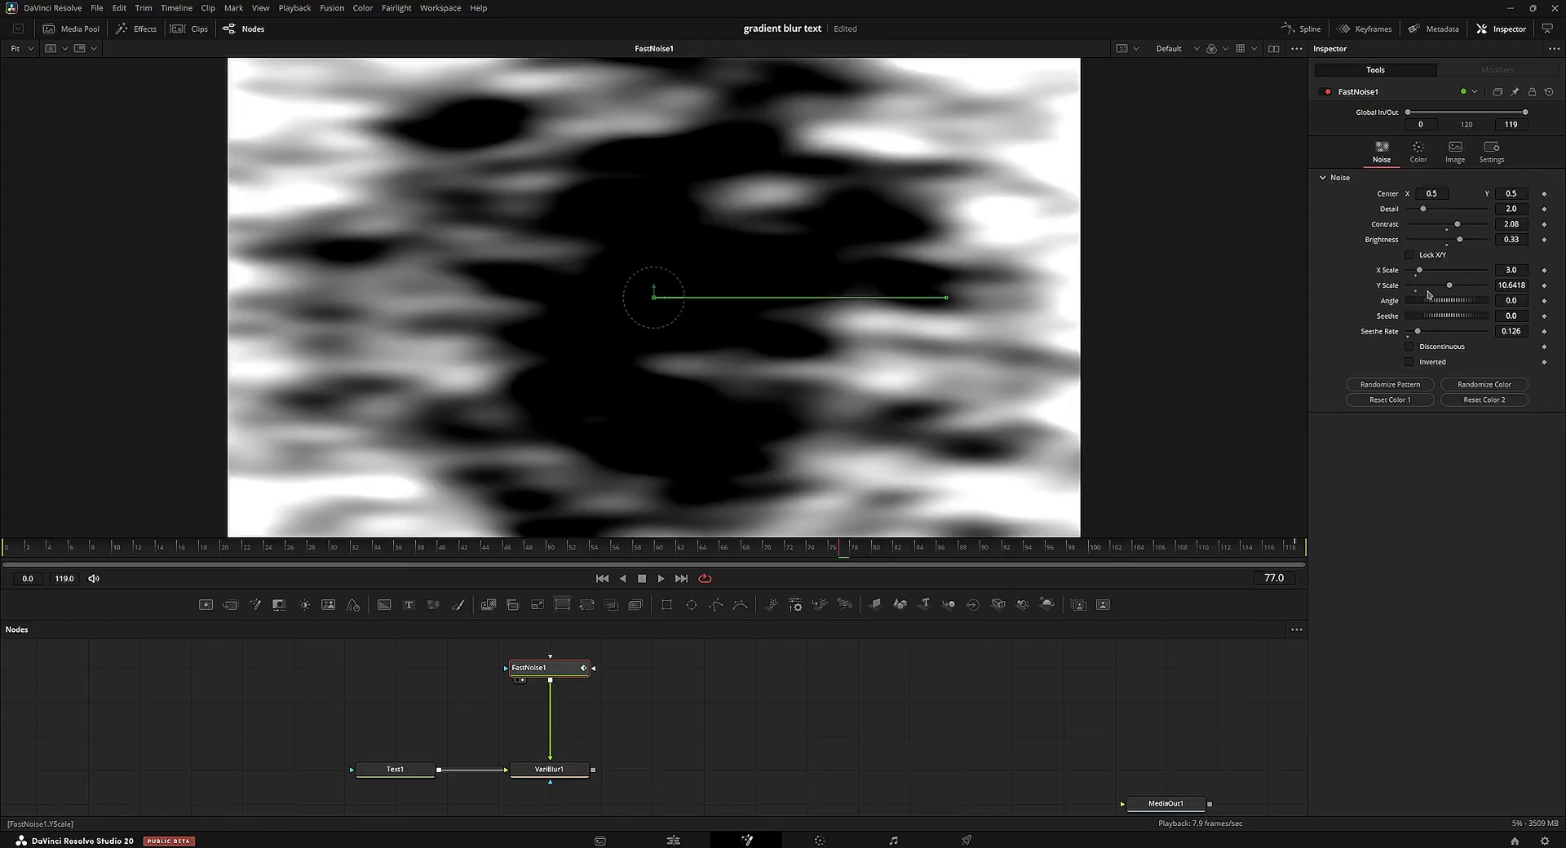
{"action": "left_click_drag", "start_coordinate": [1428, 295], "coordinate": [1411, 294]}
{"action": "left_click_drag", "start_coordinate": [725, 548], "coordinate": [4, 563]}
Step: Play the VariBlur result, examine the blurred letters' edges up close and compare them with the original text
{"action": "left_click", "coordinate": [549, 770]}
{"action": "key", "text": "2"}
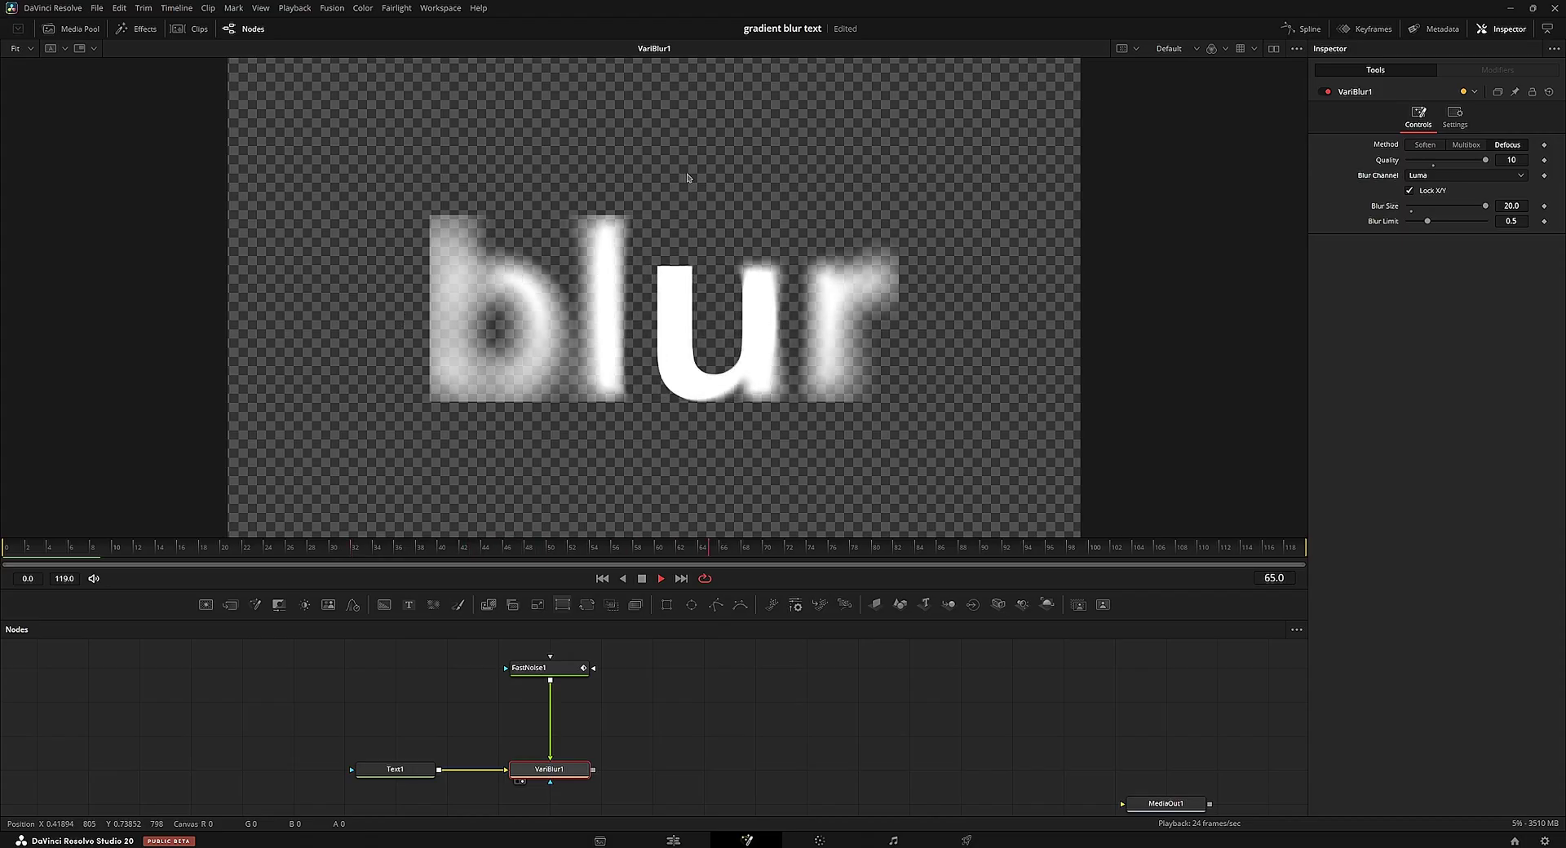
{"action": "left_click_drag", "start_coordinate": [1018, 546], "coordinate": [99, 539]}
{"action": "scroll", "coordinate": [415, 300], "scroll_direction": "up", "scroll_amount": 3}
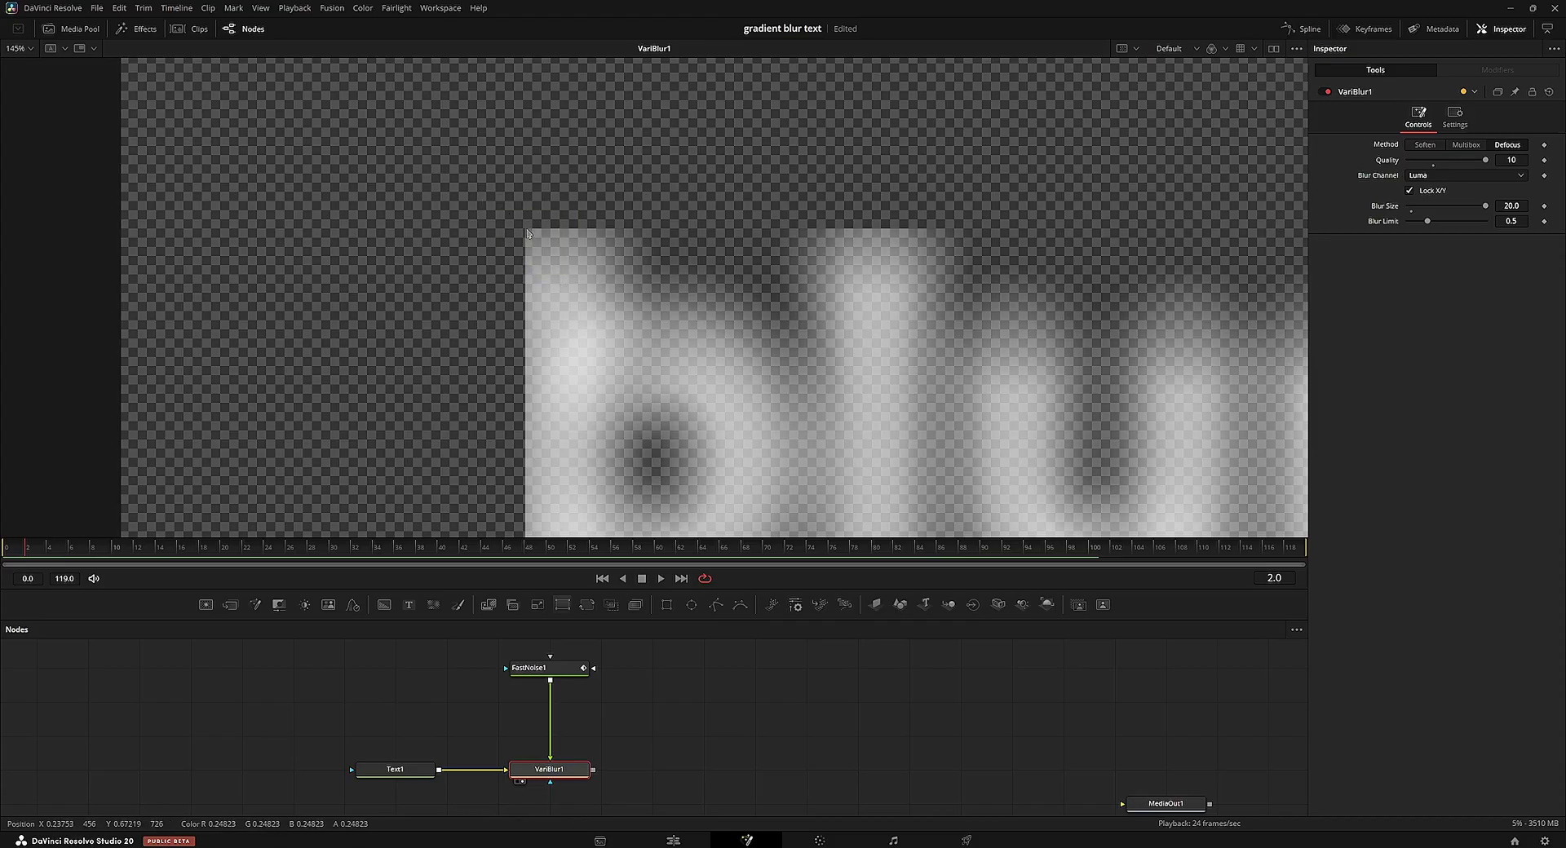
{"action": "scroll", "coordinate": [527, 235], "scroll_direction": "up", "scroll_amount": 5}
{"action": "left_click_drag", "start_coordinate": [395, 769], "coordinate": [584, 330]}
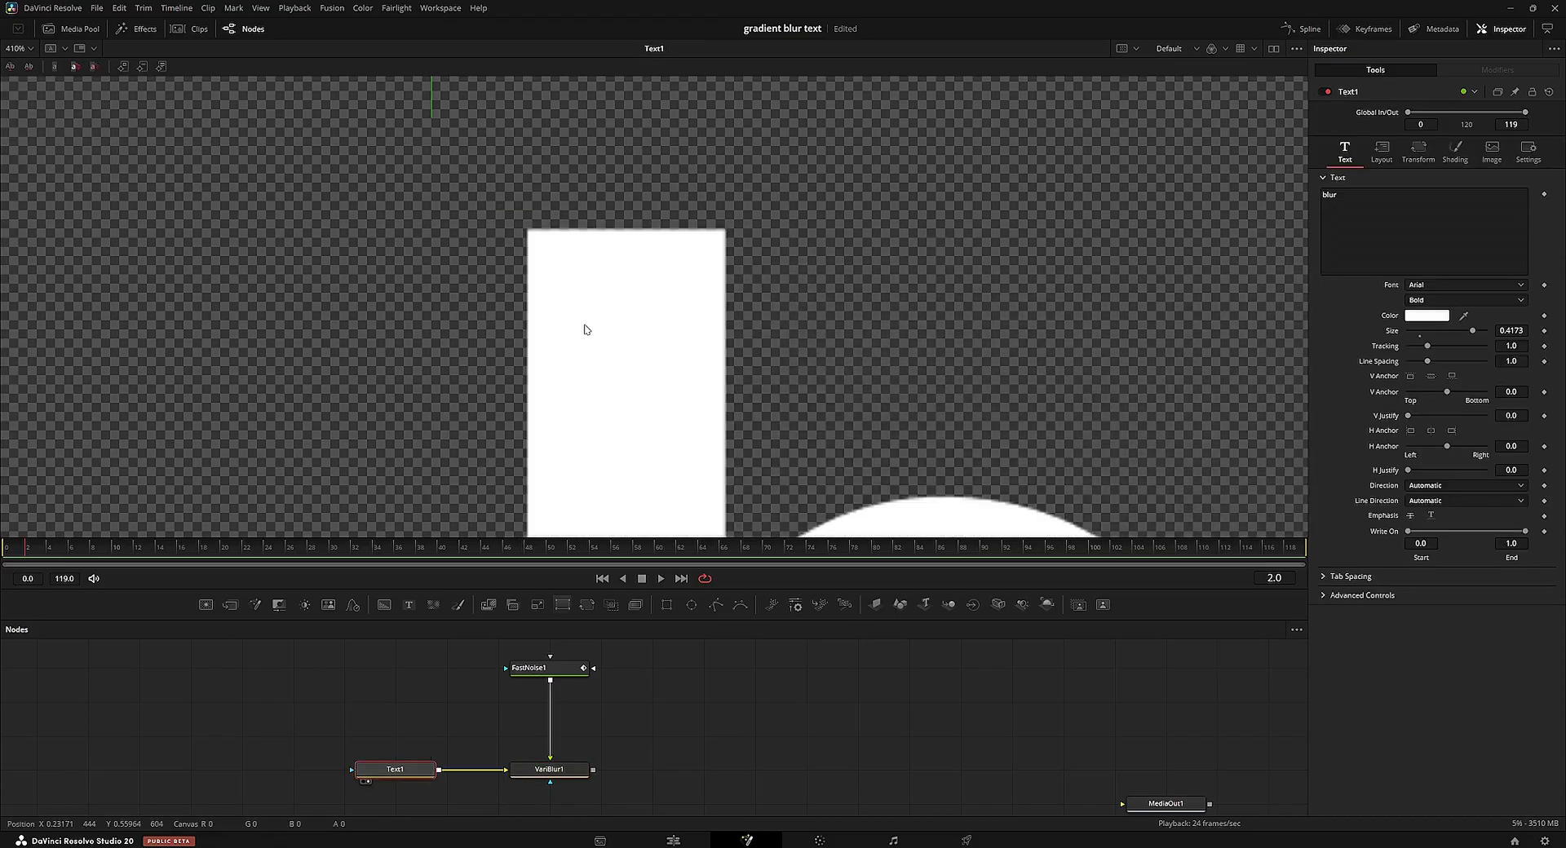
{"action": "key", "text": "ctrl+f"}
Step: Turn on the domain of definition outline among the viewer's Region options and examine it around the text
{"action": "left_click", "coordinate": [1297, 49]}
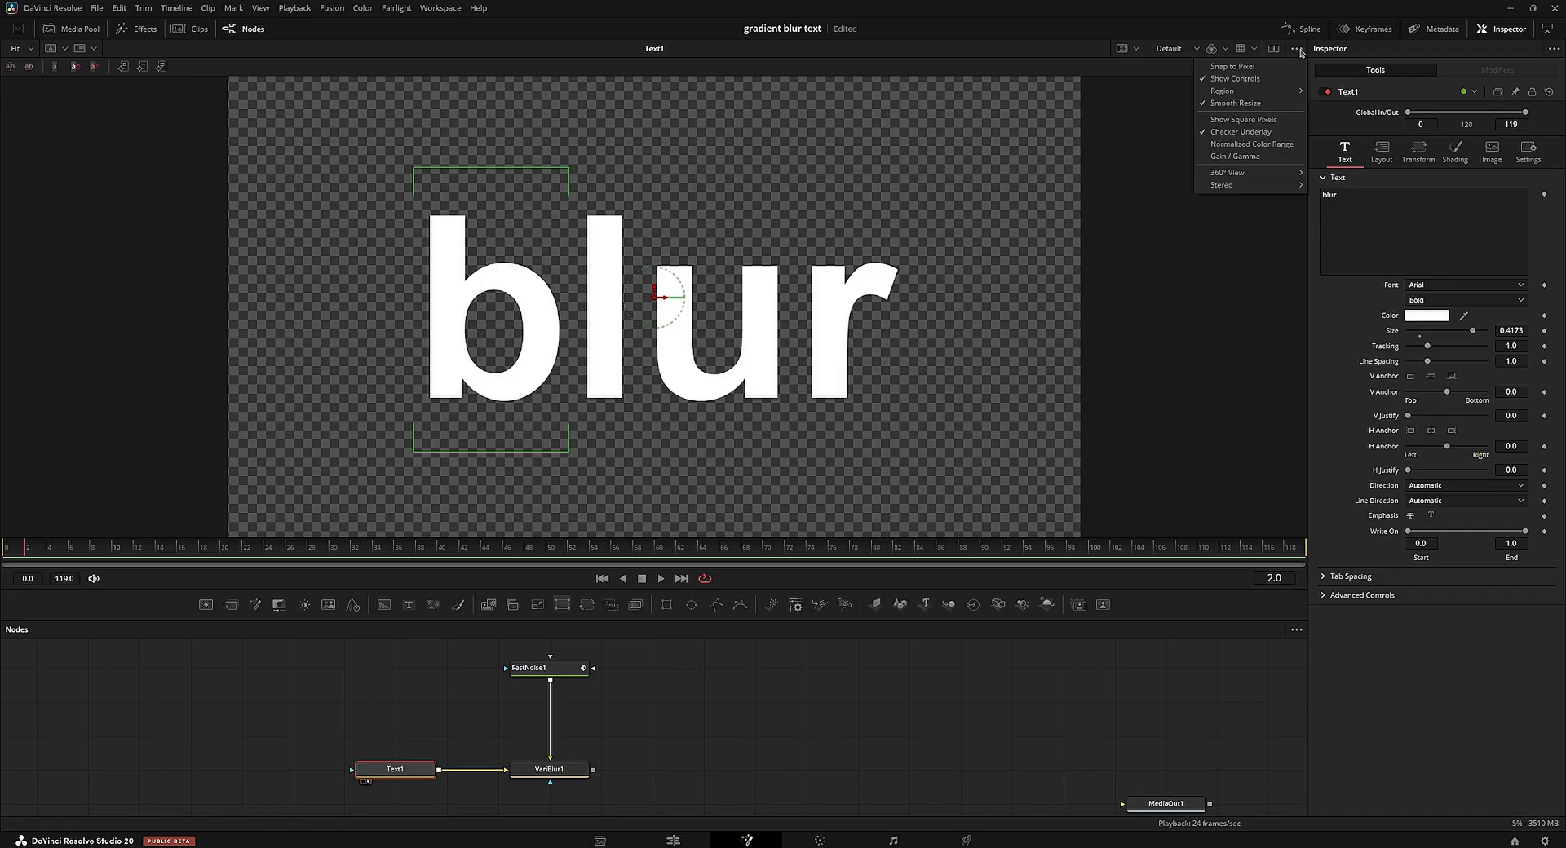
{"action": "mouse_move", "coordinate": [1261, 98]}
{"action": "left_click", "coordinate": [1352, 170]}
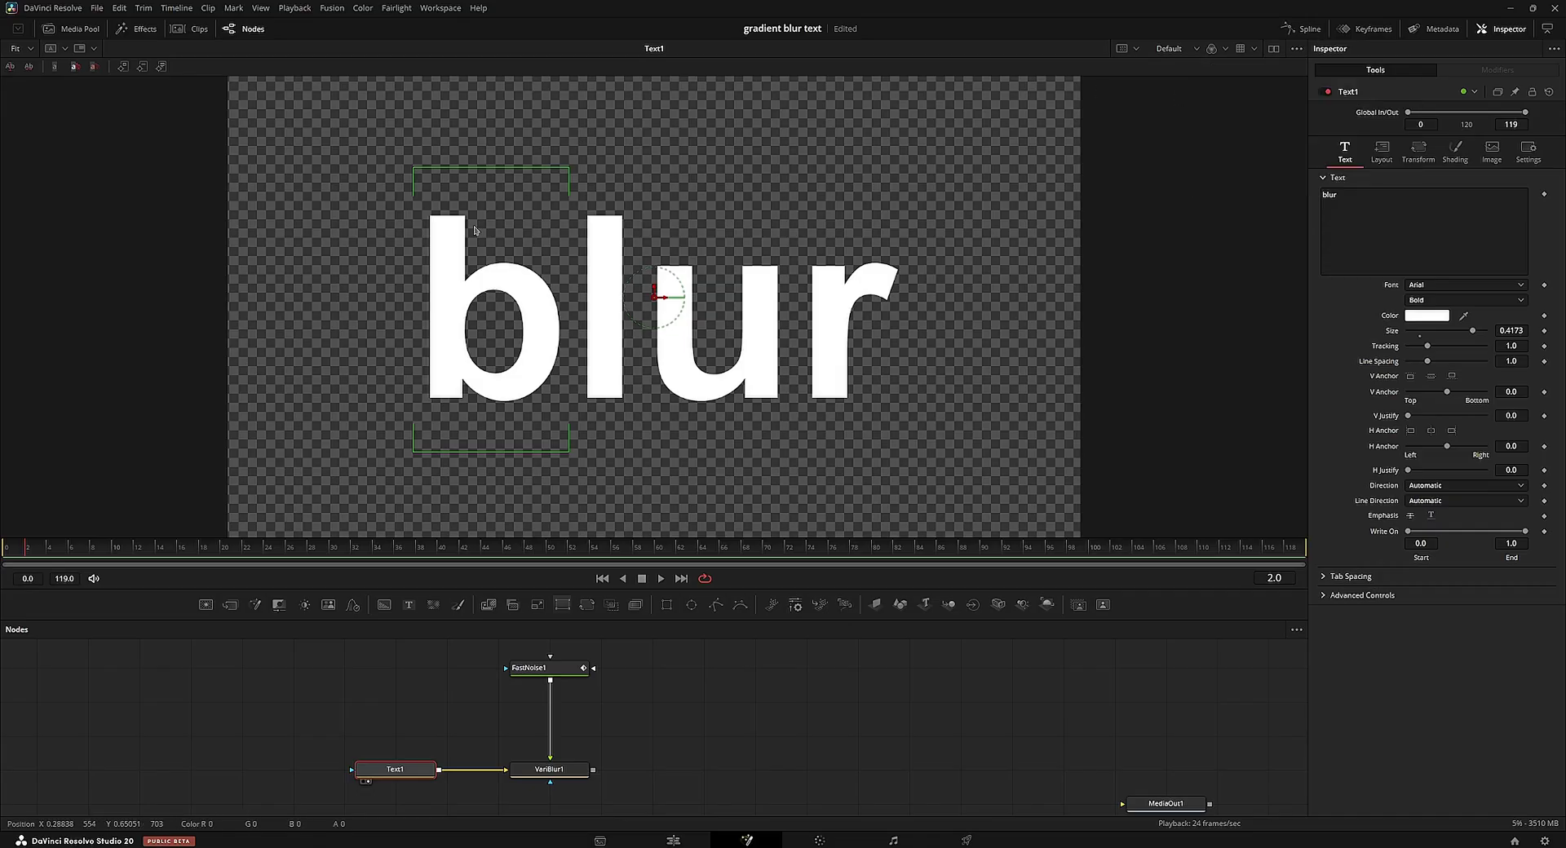
{"action": "scroll", "coordinate": [482, 232], "scroll_direction": "up", "scroll_amount": 2}
{"action": "left_click", "coordinate": [694, 693]}
{"action": "scroll", "coordinate": [493, 375], "scroll_direction": "down", "scroll_amount": 3}
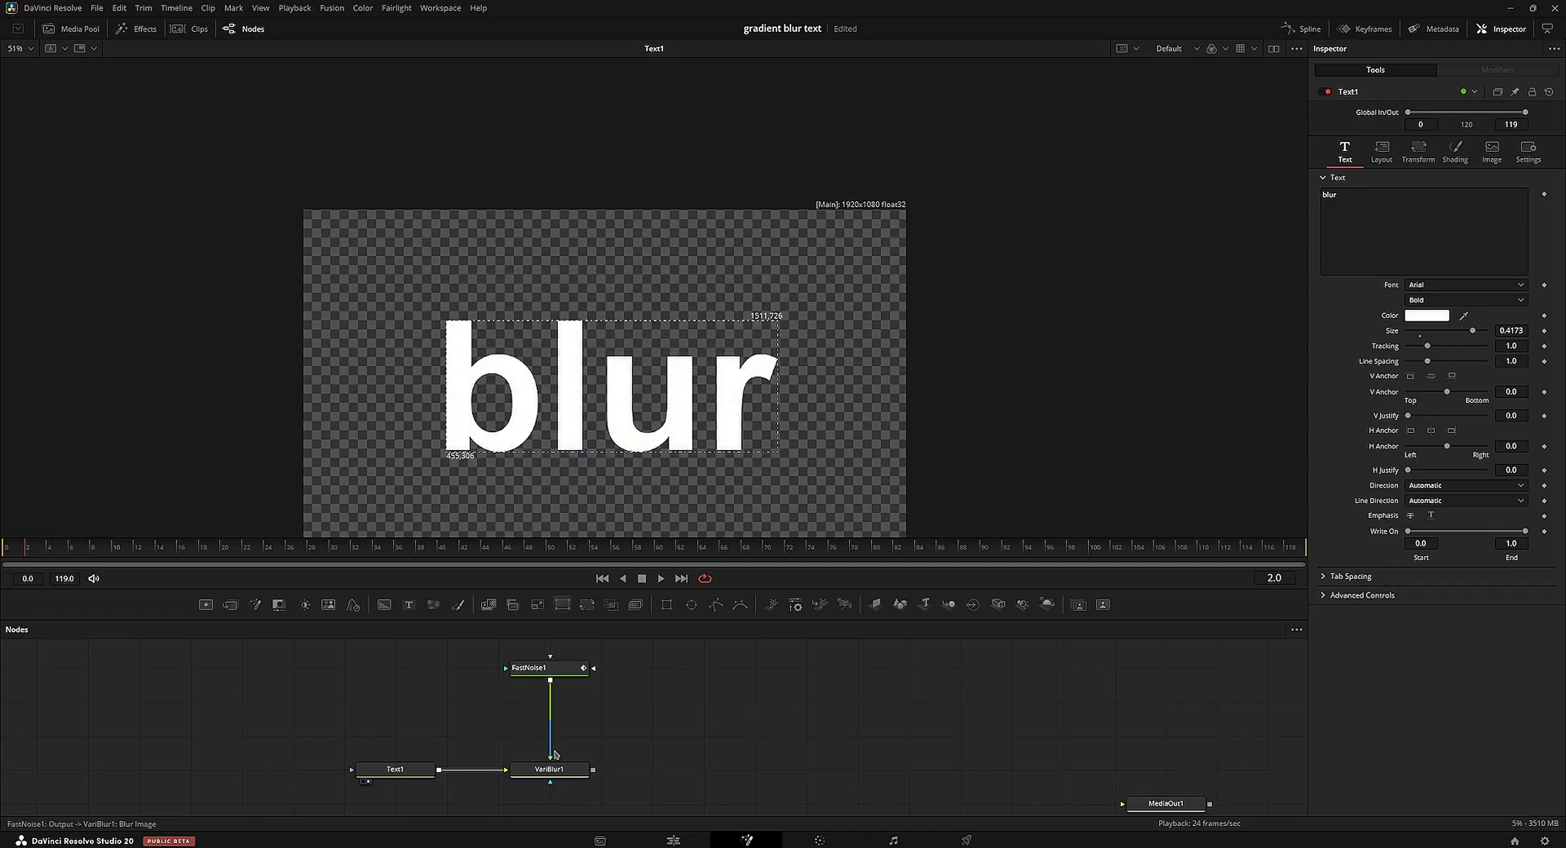
Step: Show the VariBlur result with its domain outline and move the Text node farther away to open space between the nodes
{"action": "left_click", "coordinate": [520, 781]}
{"action": "key", "text": "ctrl+f"}
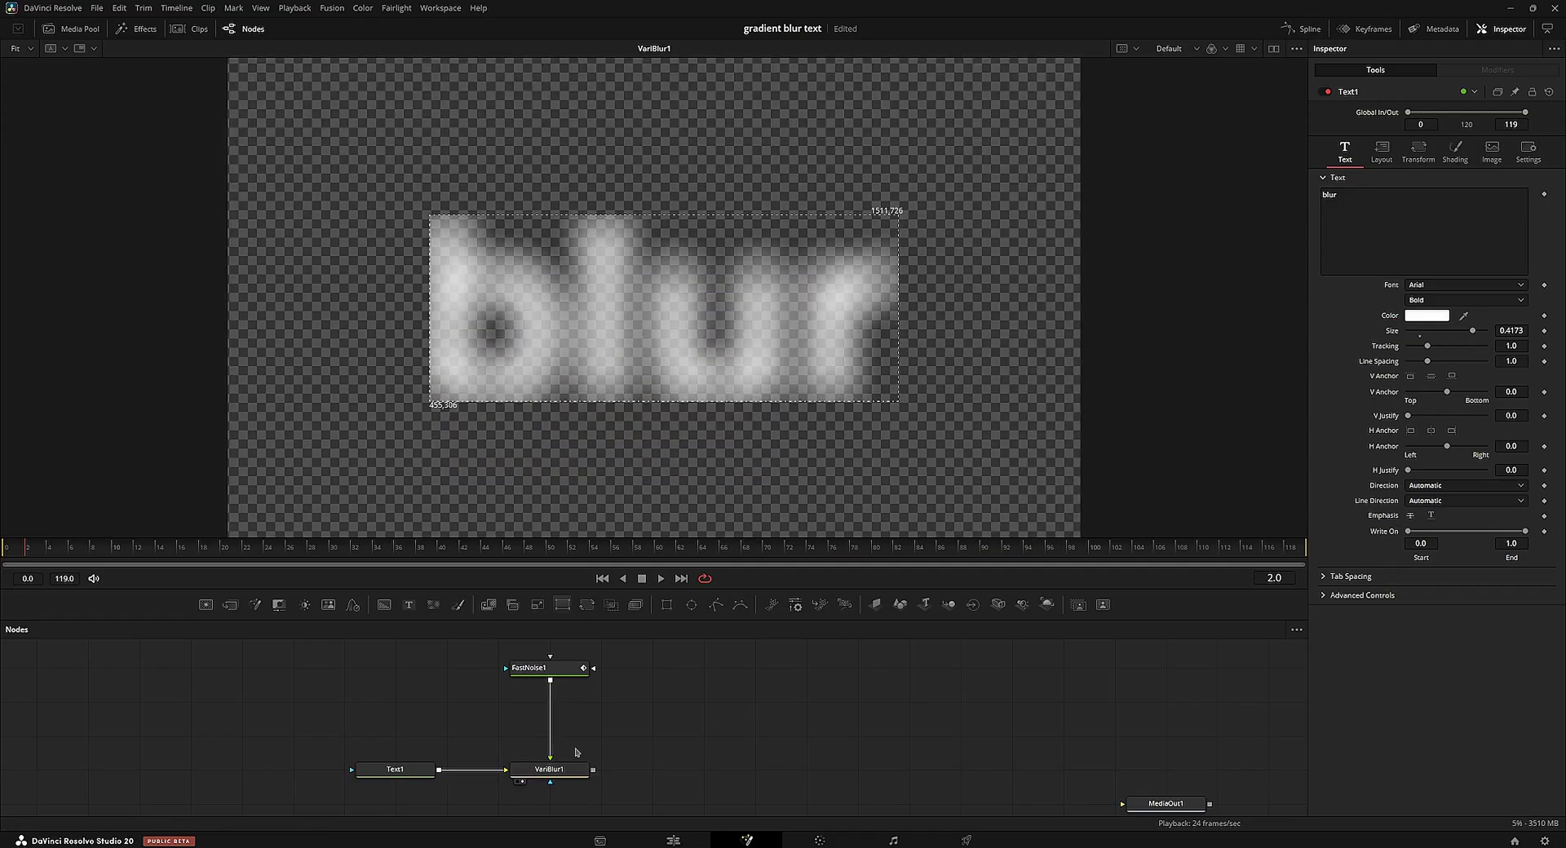
{"action": "left_click", "coordinate": [571, 770]}
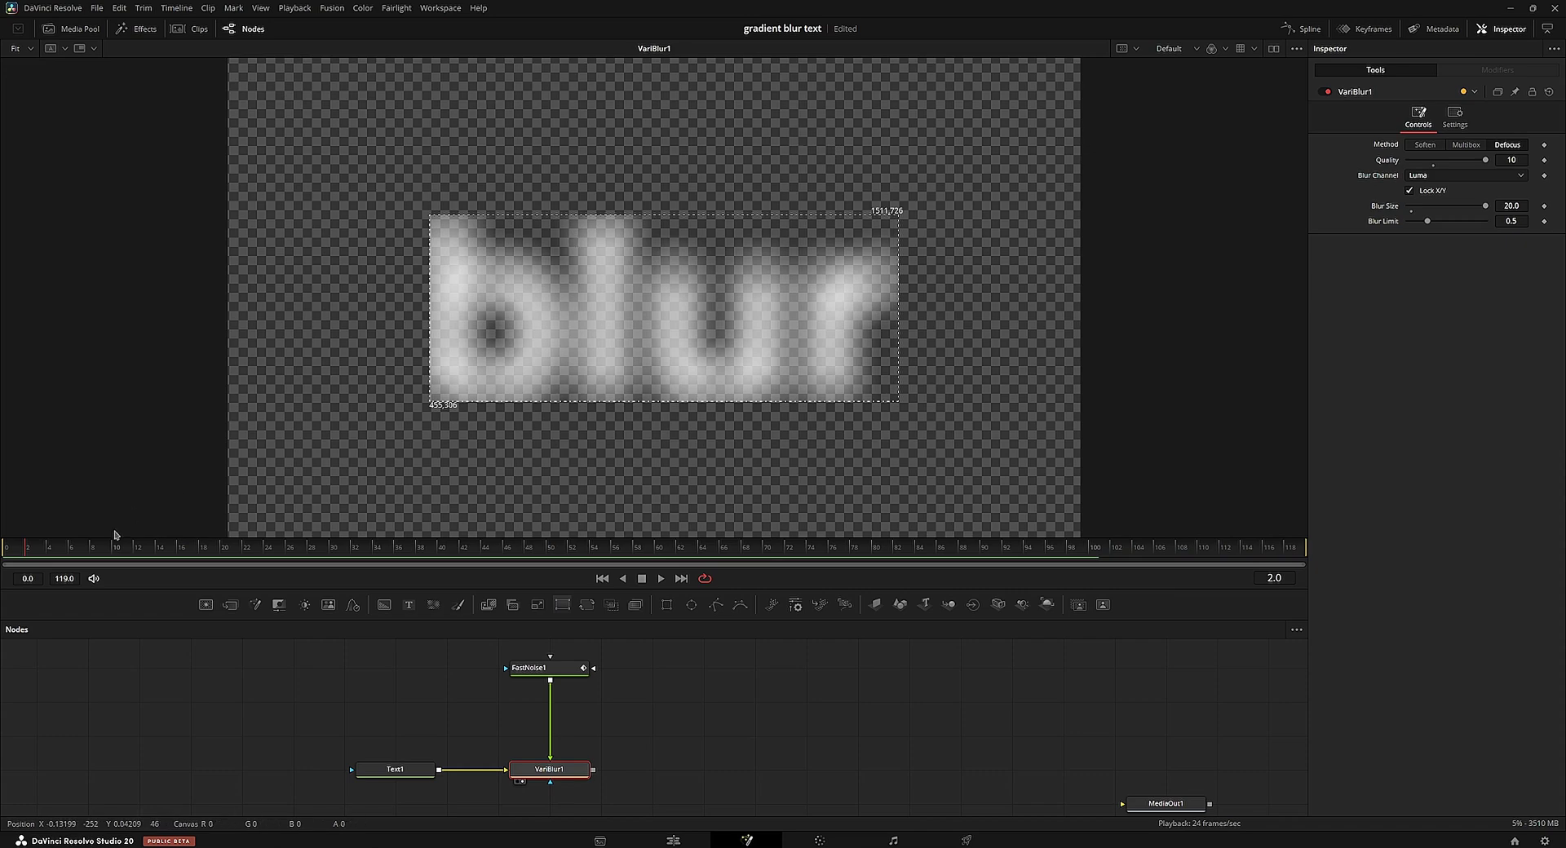
{"action": "left_click_drag", "start_coordinate": [385, 766], "coordinate": [283, 766]}
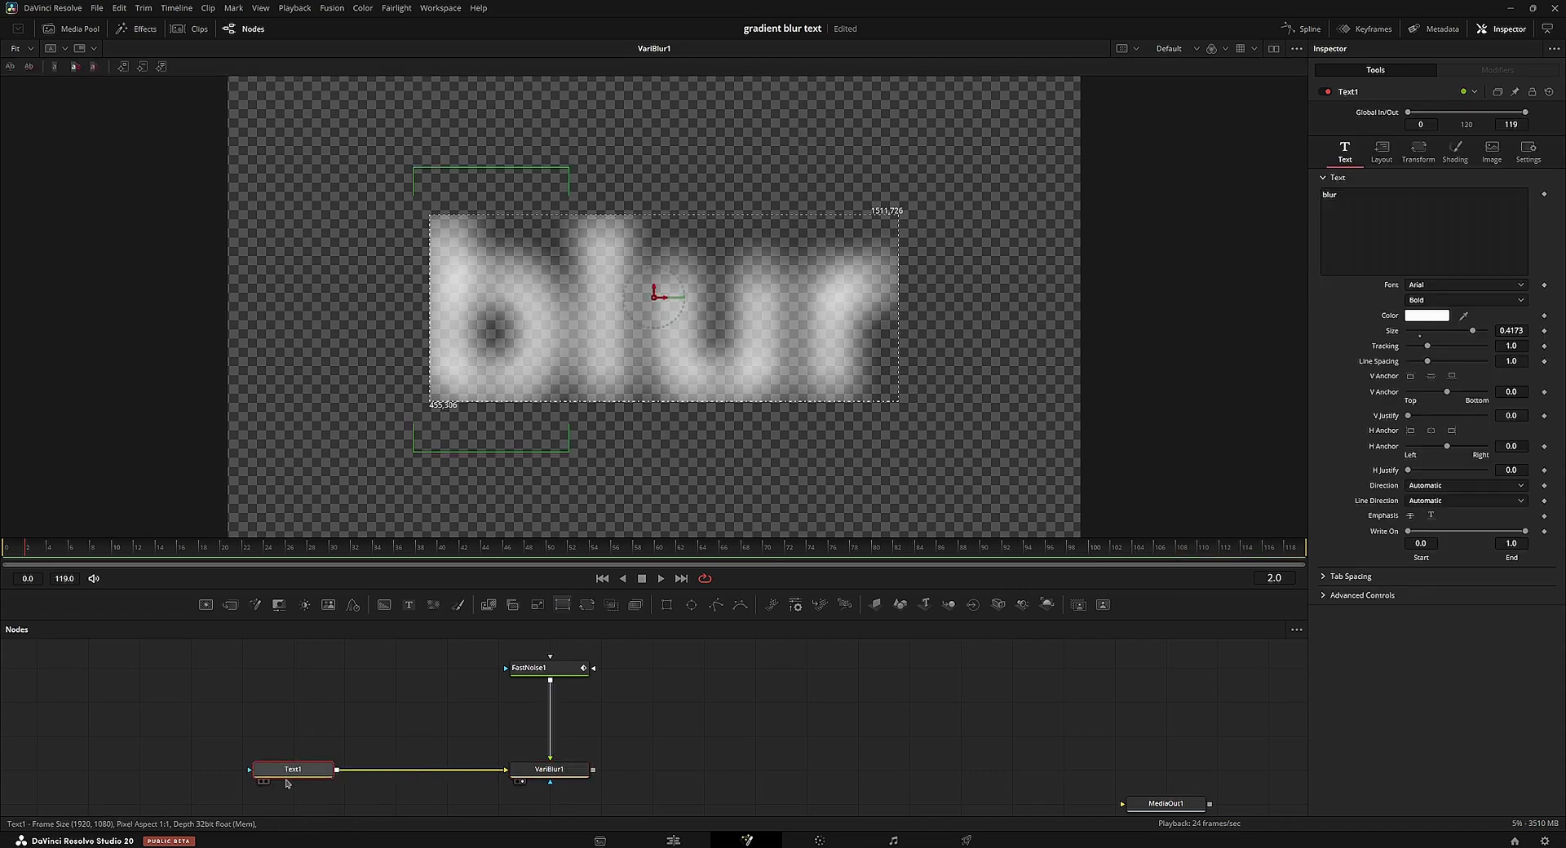
Step: Insert a Set Domain node between the Text and VariBlur nodes and switch its mode to Set
{"action": "key", "text": "shift+space"}
{"action": "type", "text": "setdo"}
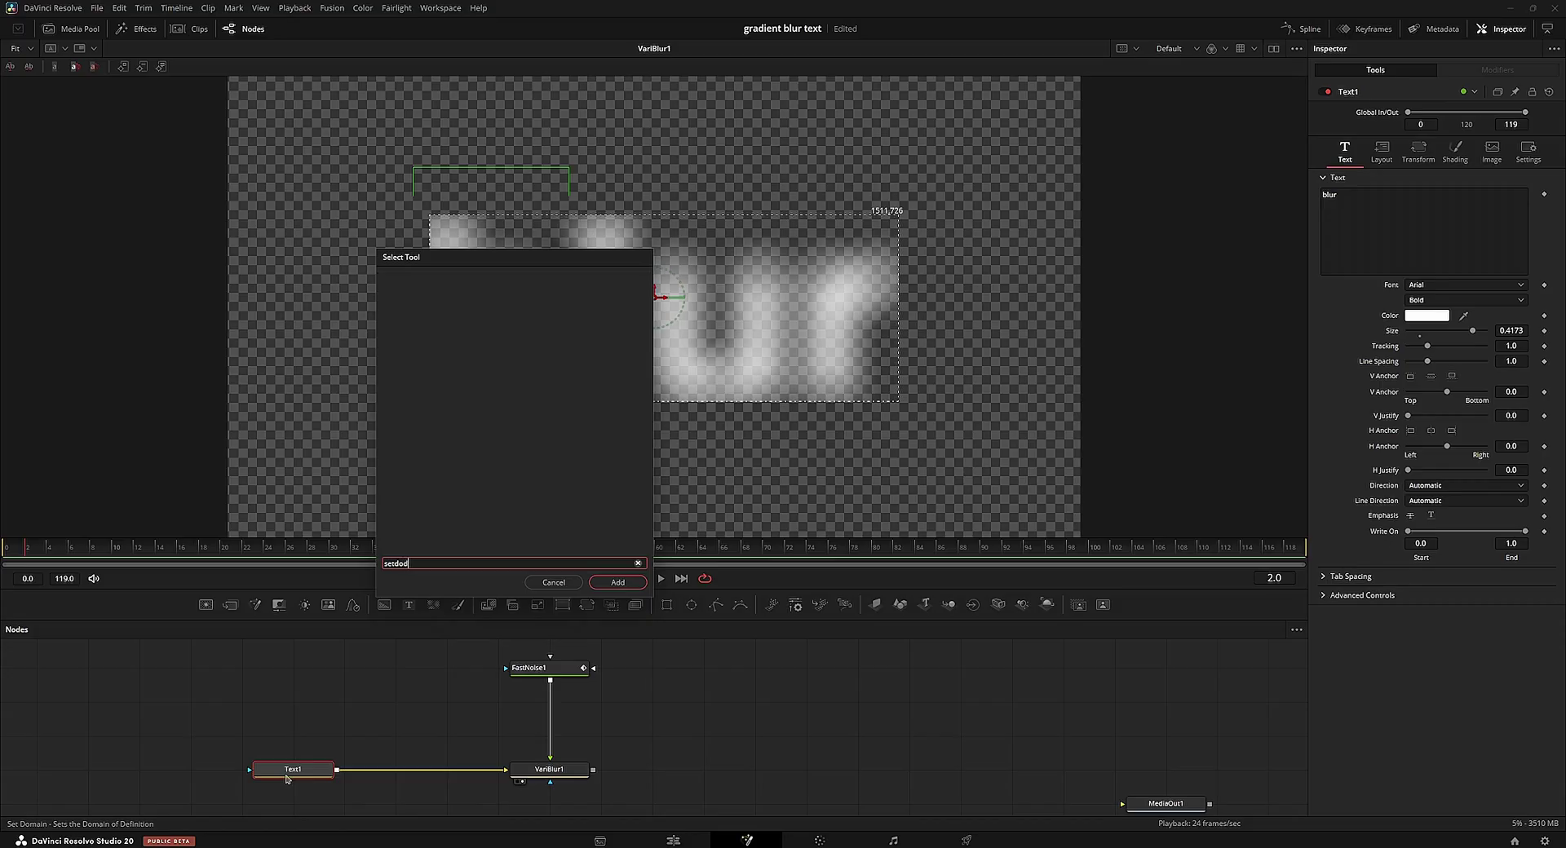
{"action": "key", "text": "Return"}
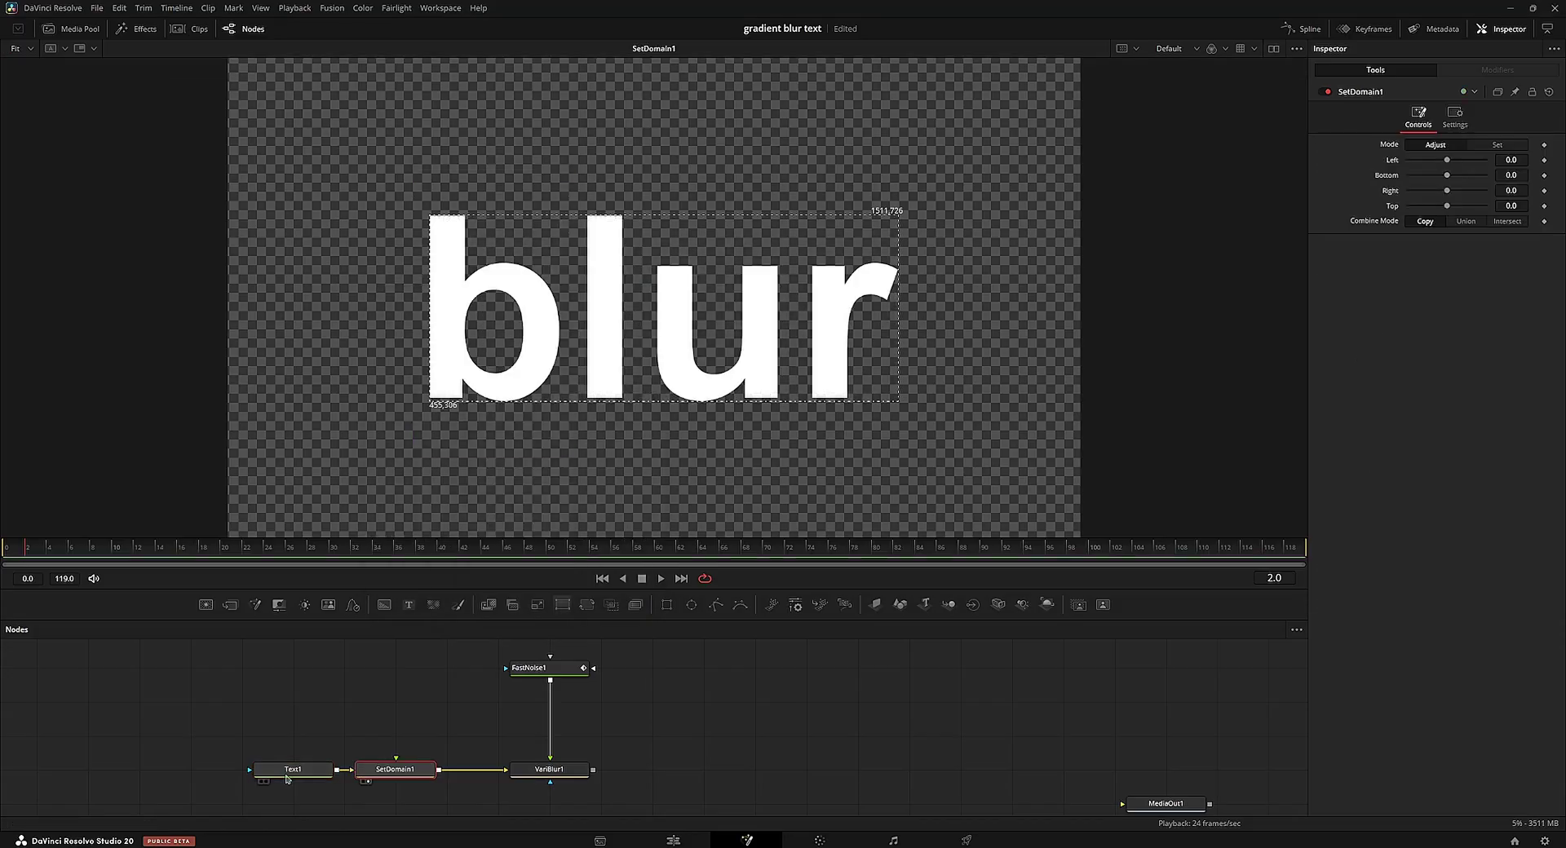
{"action": "left_click", "coordinate": [1512, 149]}
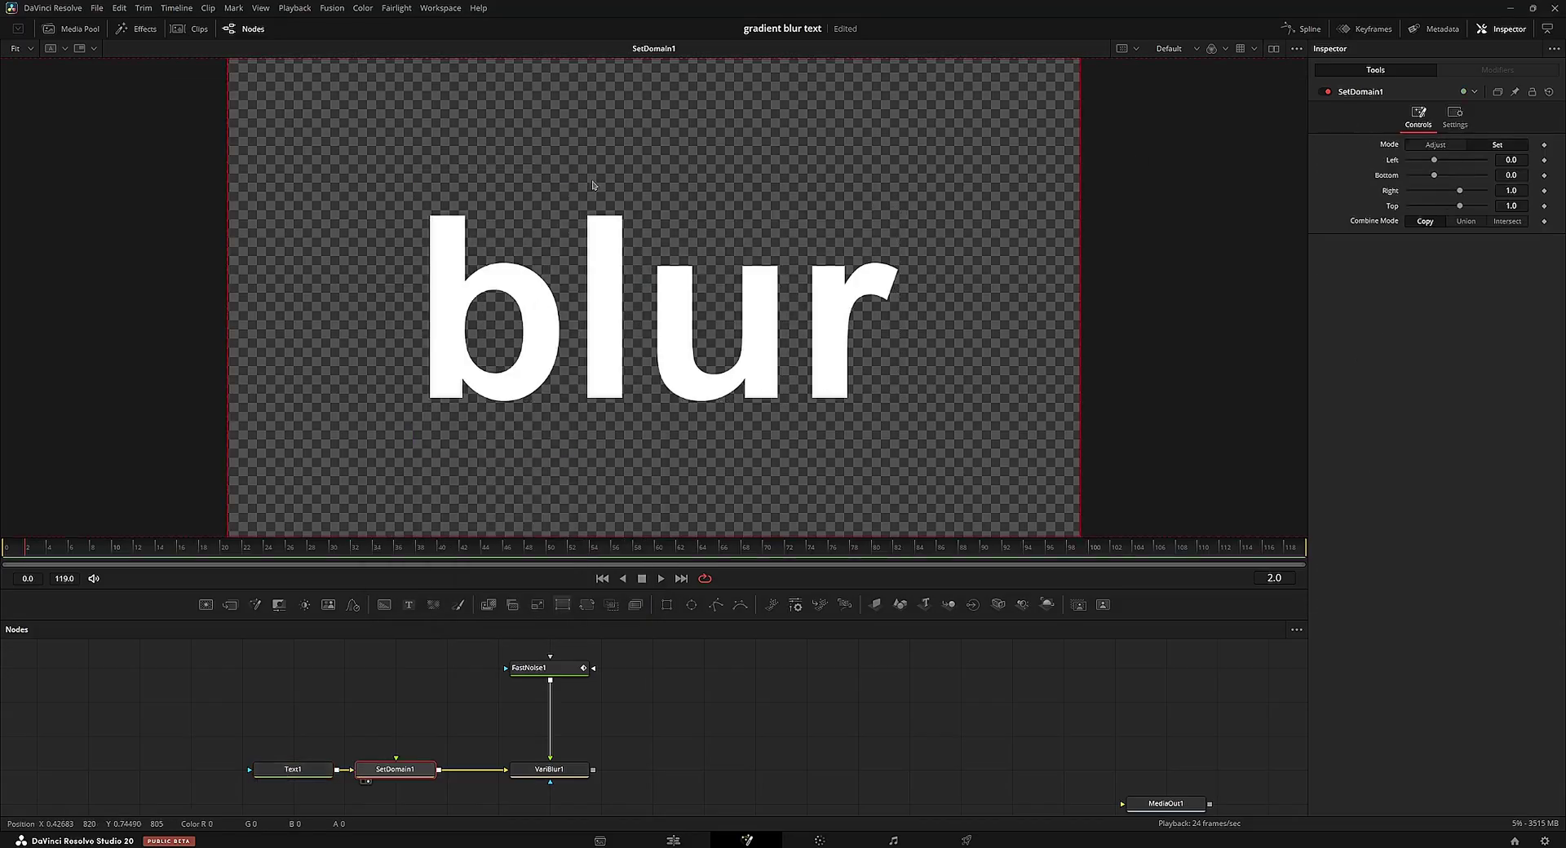
Step: Show the VariBlur result, scrub the reveal and examine the blur's edges and the domain outline around the frame
{"action": "left_click", "coordinate": [549, 769]}
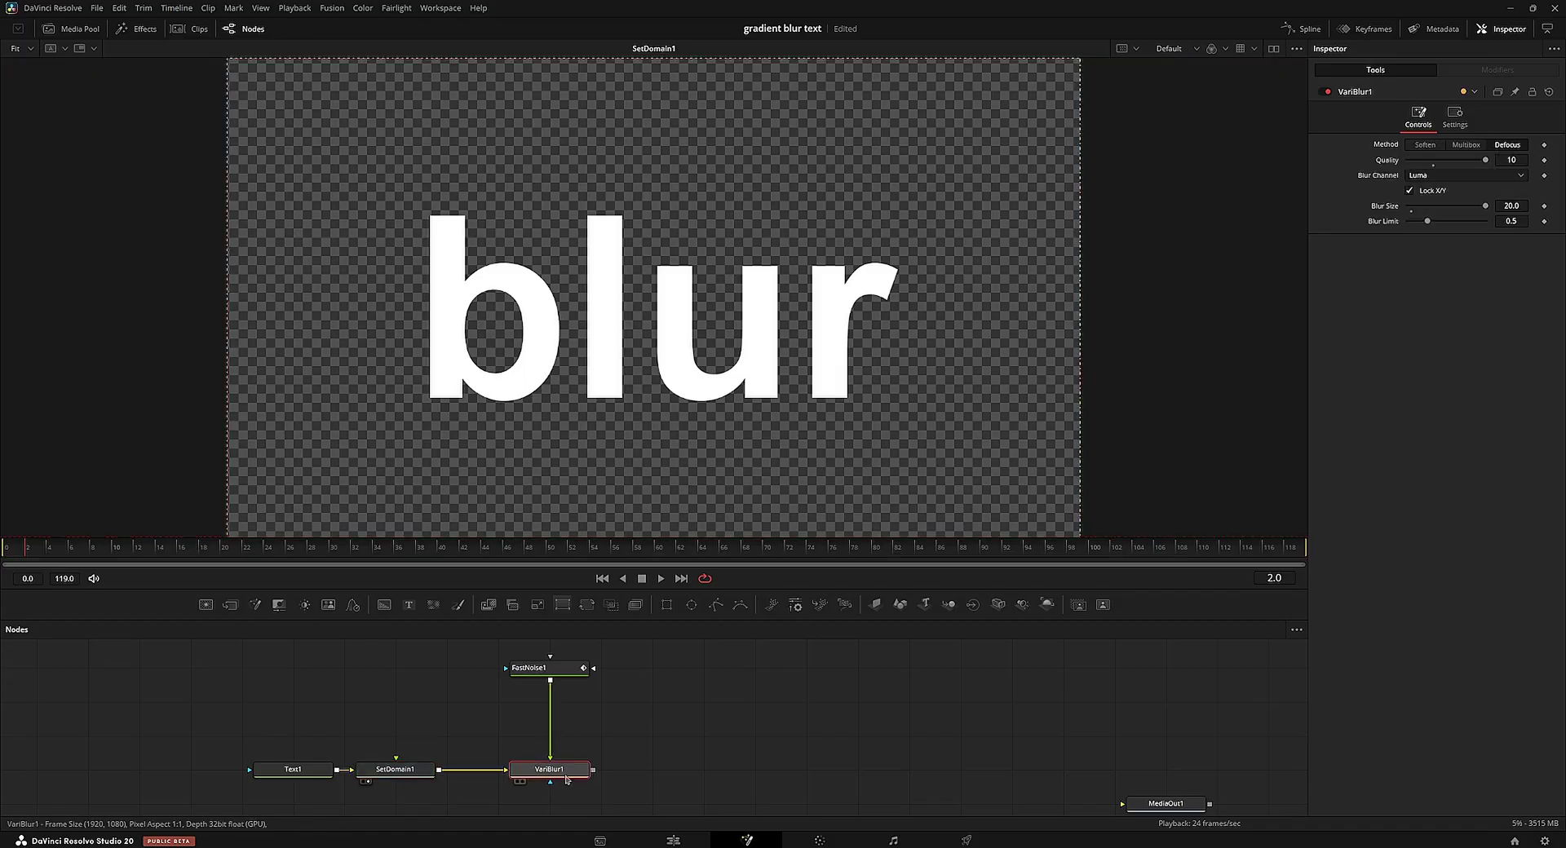
{"action": "key", "text": "1"}
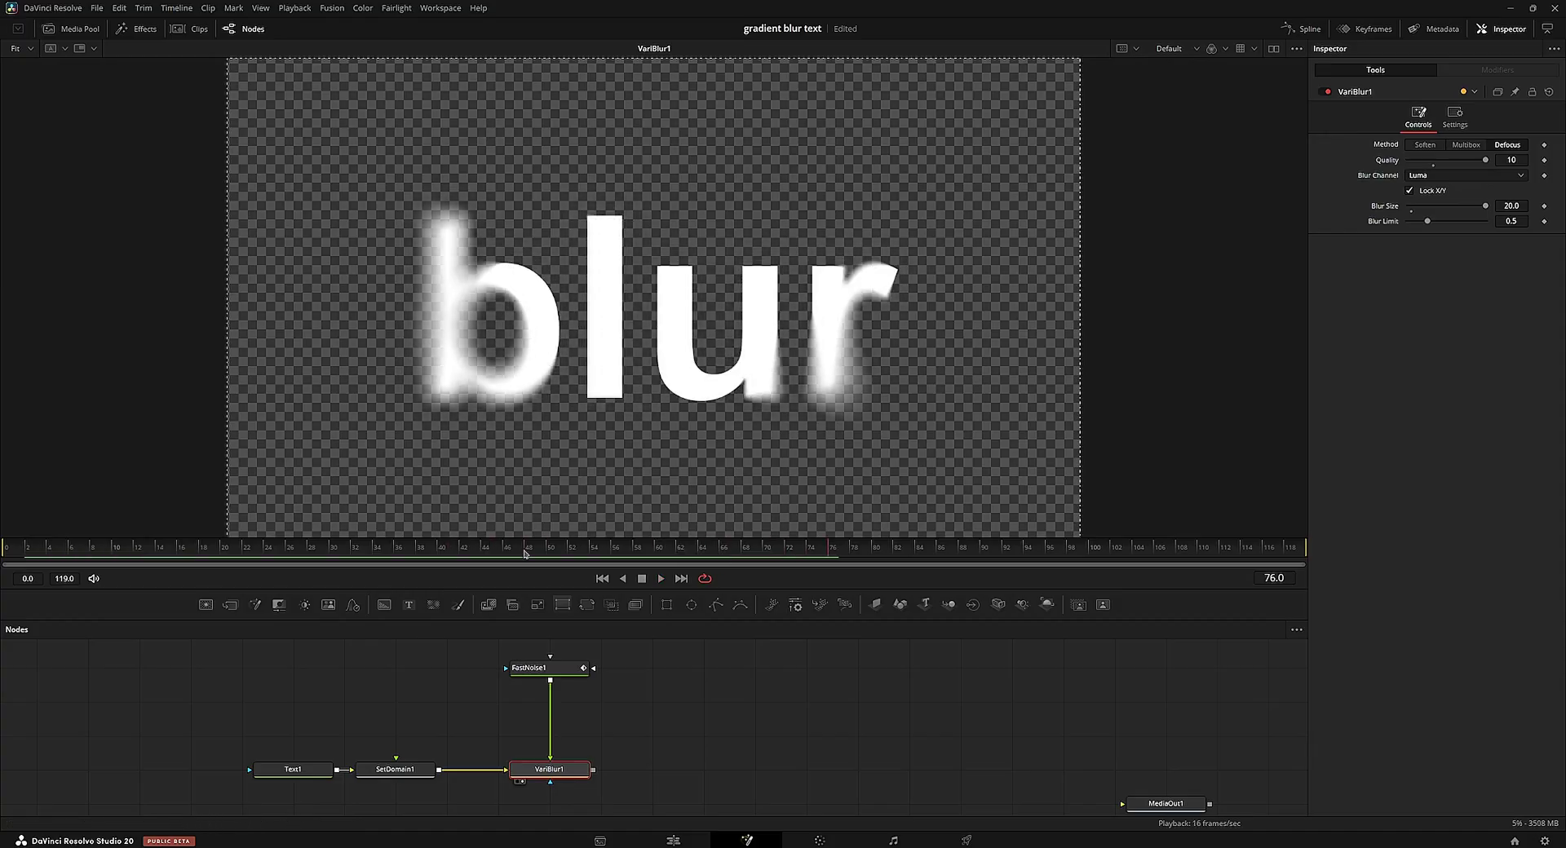
{"action": "scroll", "coordinate": [393, 309], "scroll_direction": "down", "scroll_amount": 3}
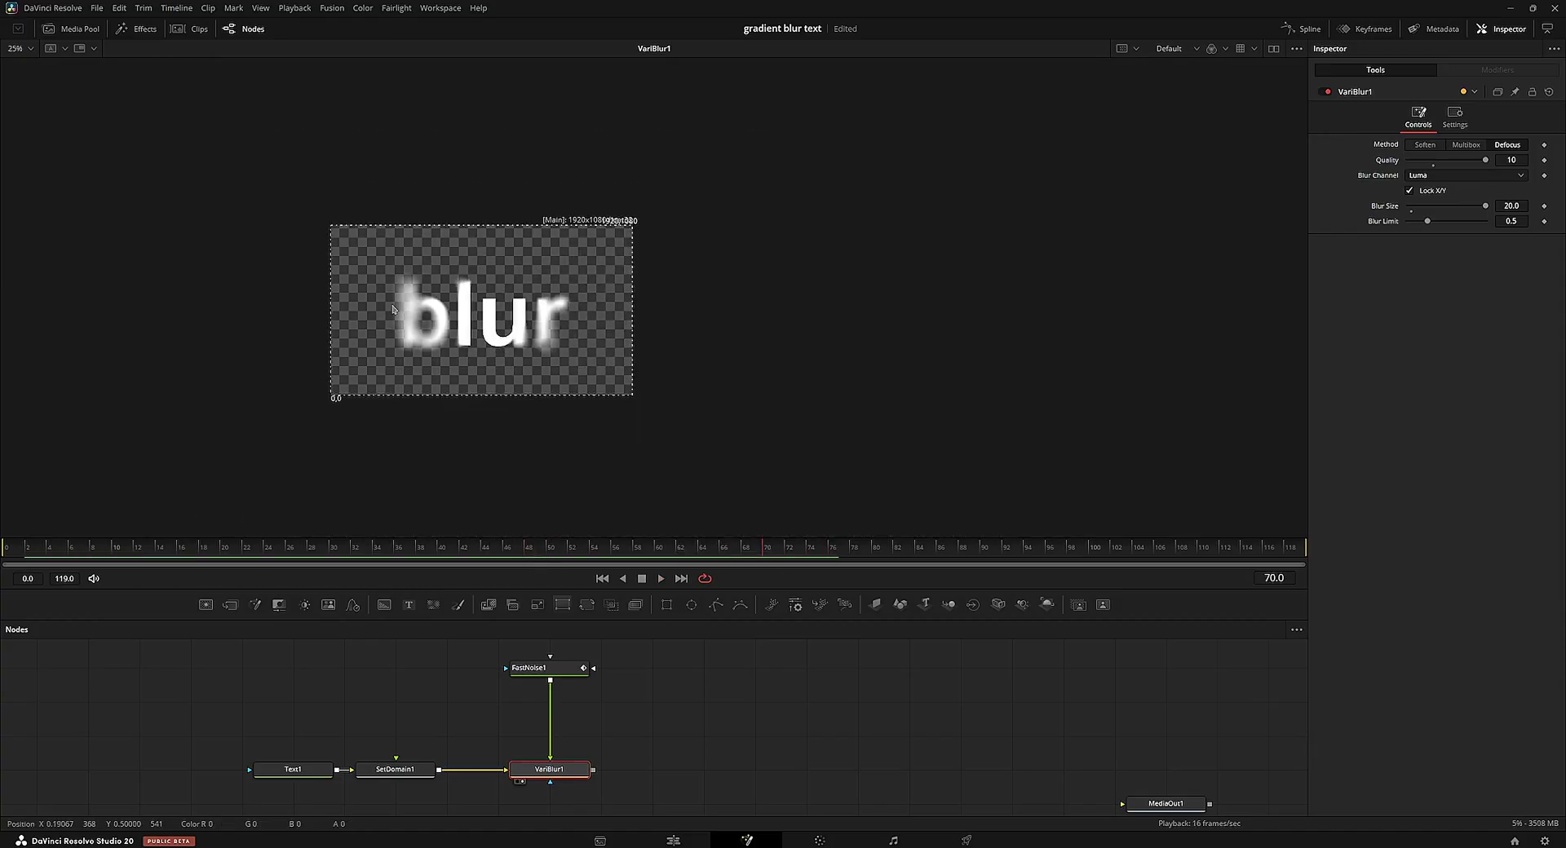
{"action": "left_click", "coordinate": [393, 775]}
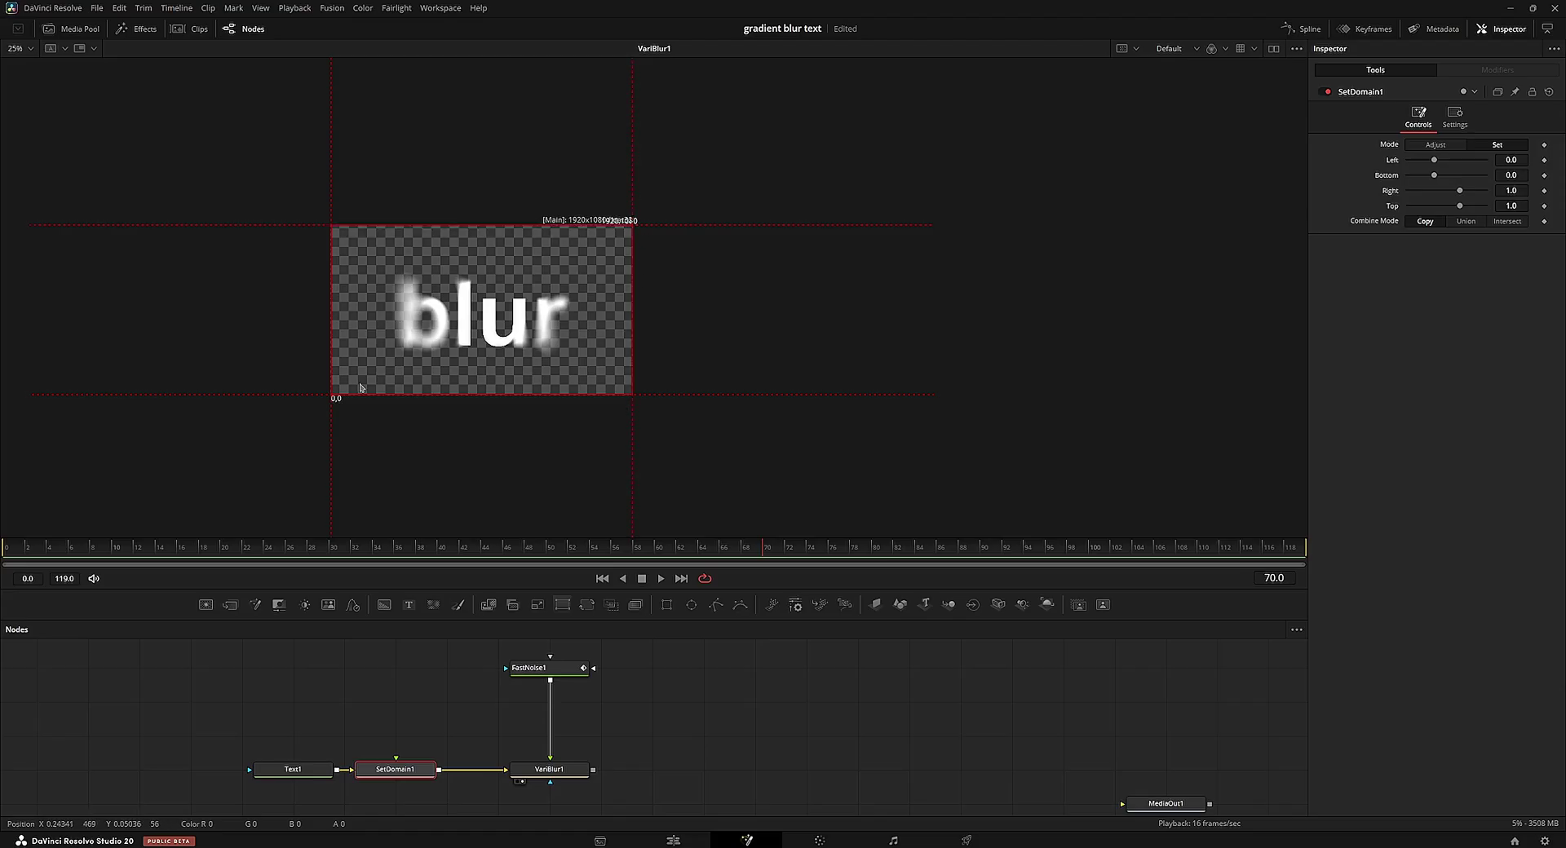
{"action": "scroll", "coordinate": [360, 388], "scroll_direction": "up", "scroll_amount": 5}
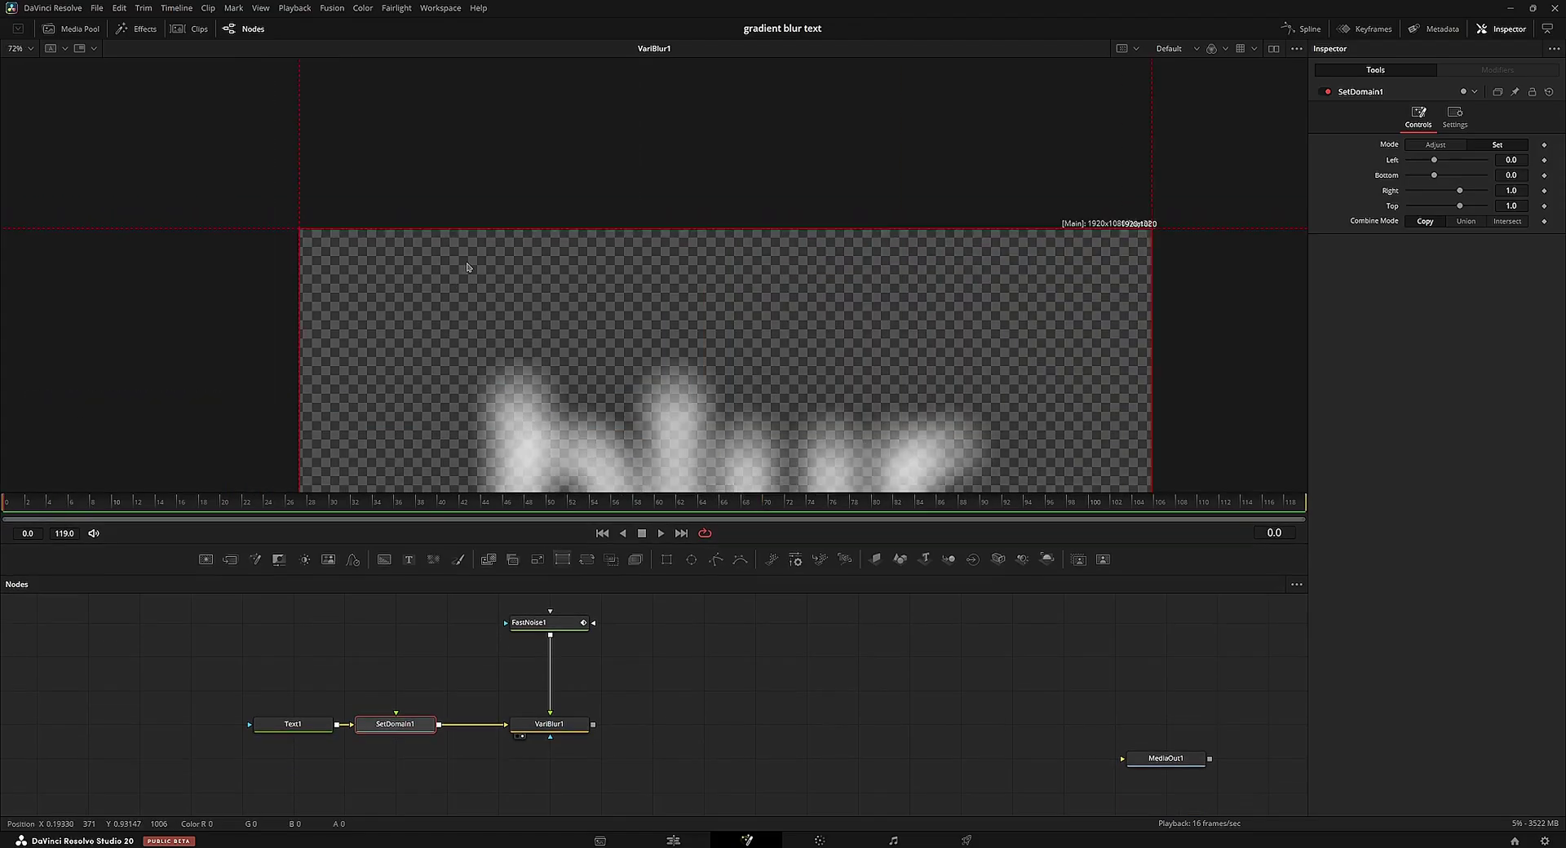
{"action": "key", "text": "ctrl+f"}
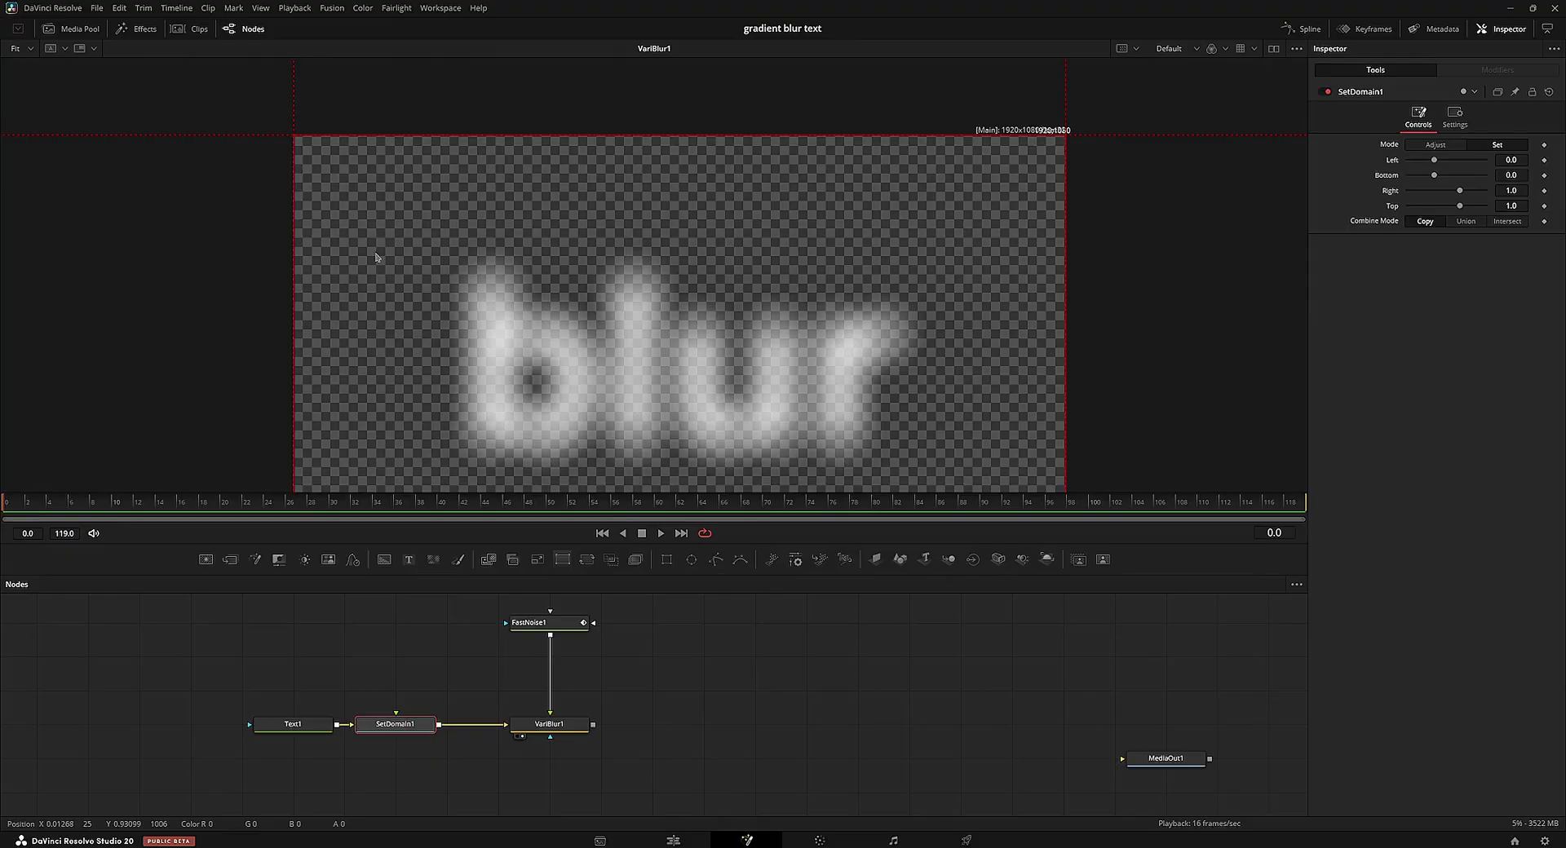
{"action": "left_click_drag", "start_coordinate": [450, 368], "coordinate": [315, 289]}
{"action": "key", "text": "ctrl+f"}
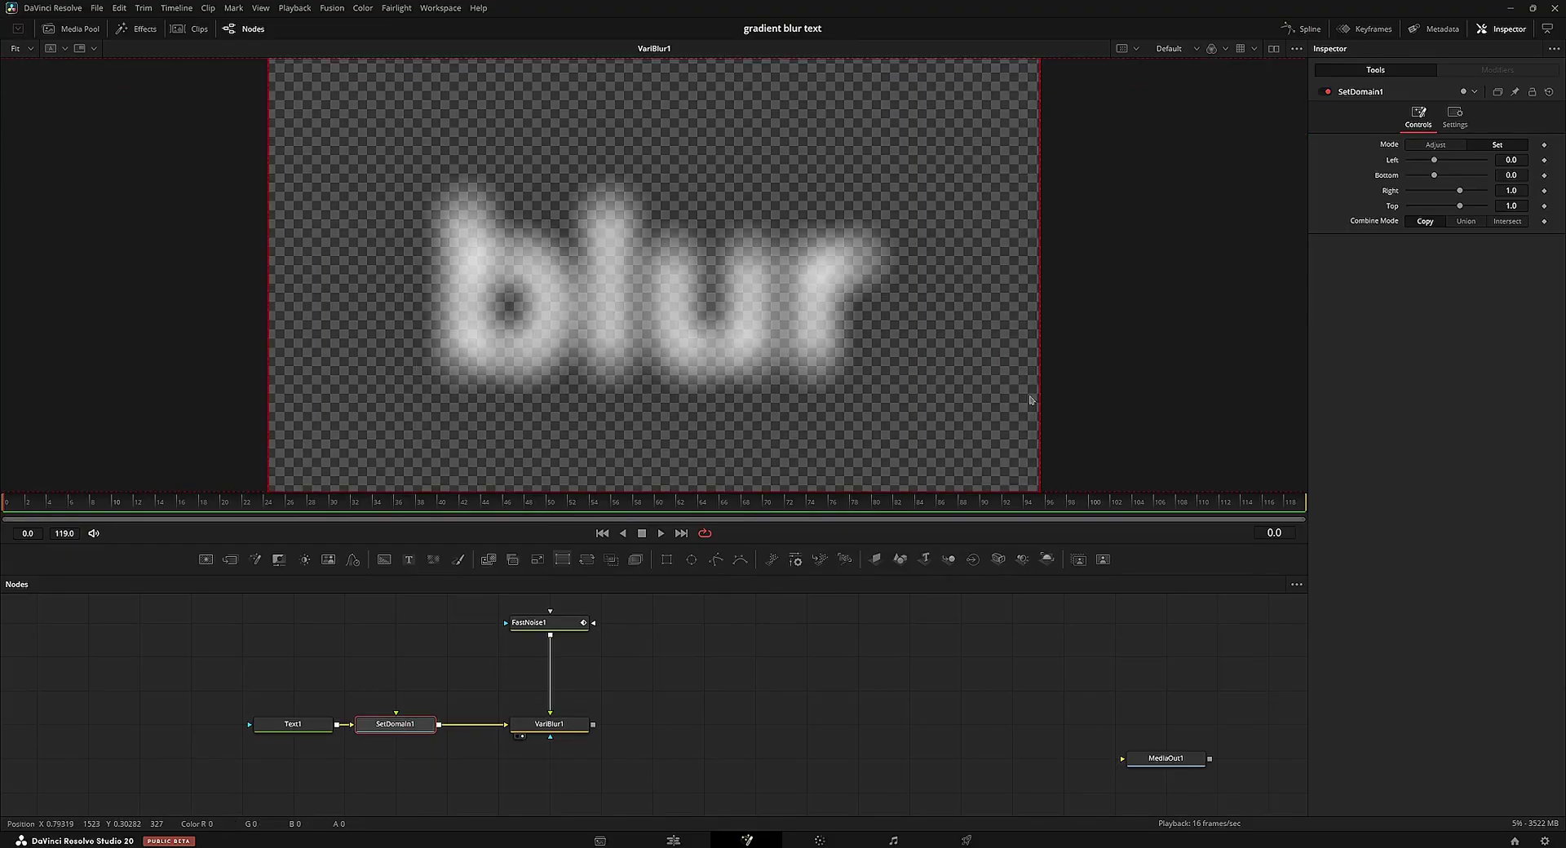
Step: Try to extend the Set Domain region past the frame's left and bottom edges and undo the change
{"action": "left_click_drag", "start_coordinate": [261, 258], "coordinate": [220, 262]}
{"action": "scroll", "coordinate": [406, 363], "scroll_direction": "down", "scroll_amount": 3}
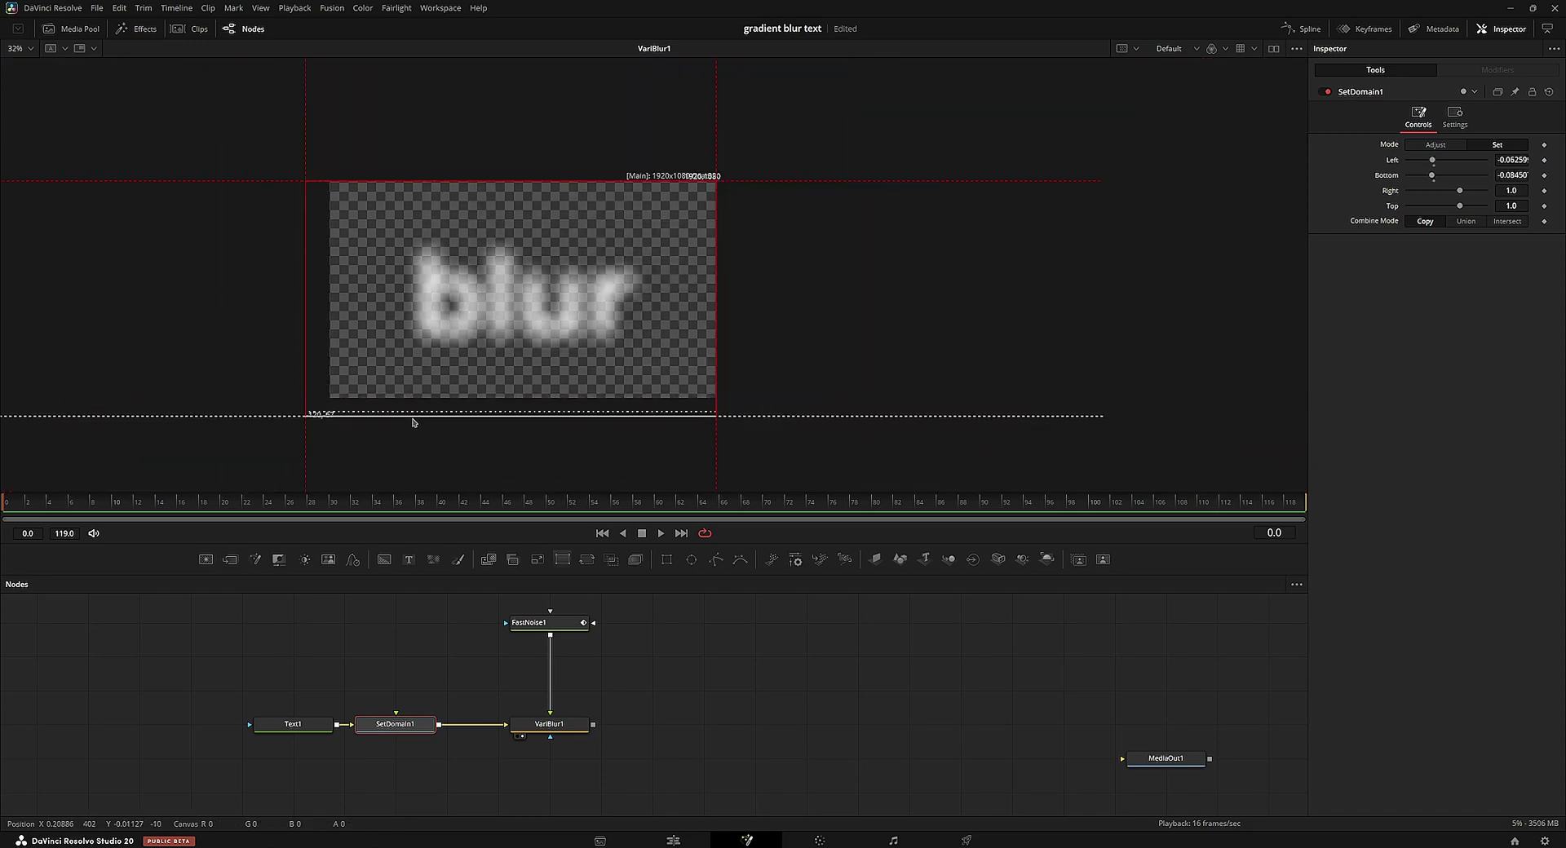
{"action": "key", "text": "ctrl+z"}
{"action": "key", "text": "ctrl+f"}
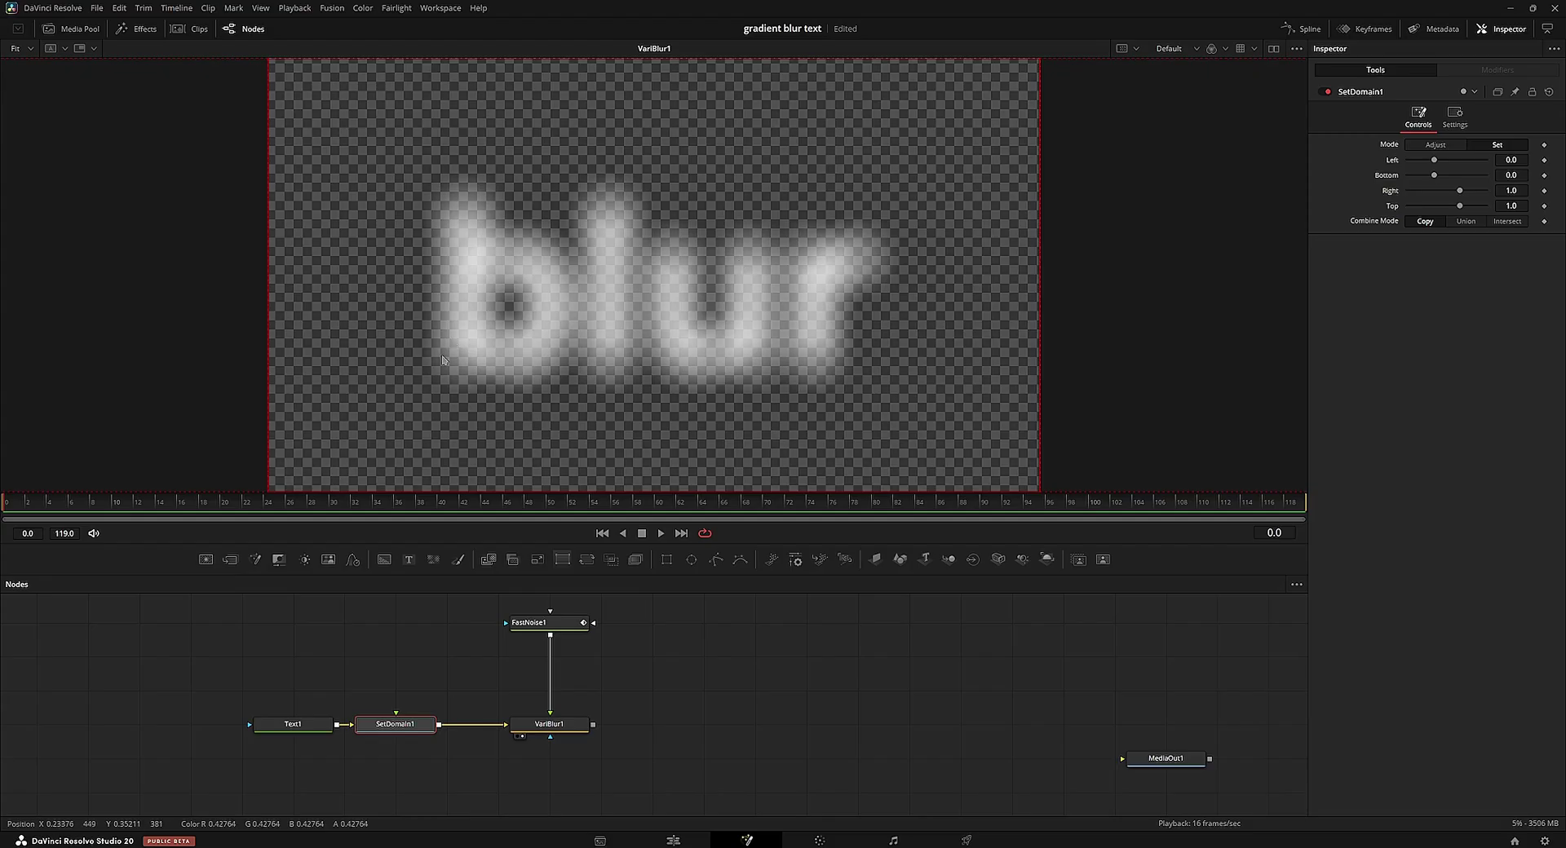
Step: Play the reveal, show the Fast Noise and set its gradient Offset keyframe at frame 0 to about -0.384
{"action": "key", "text": "space"}
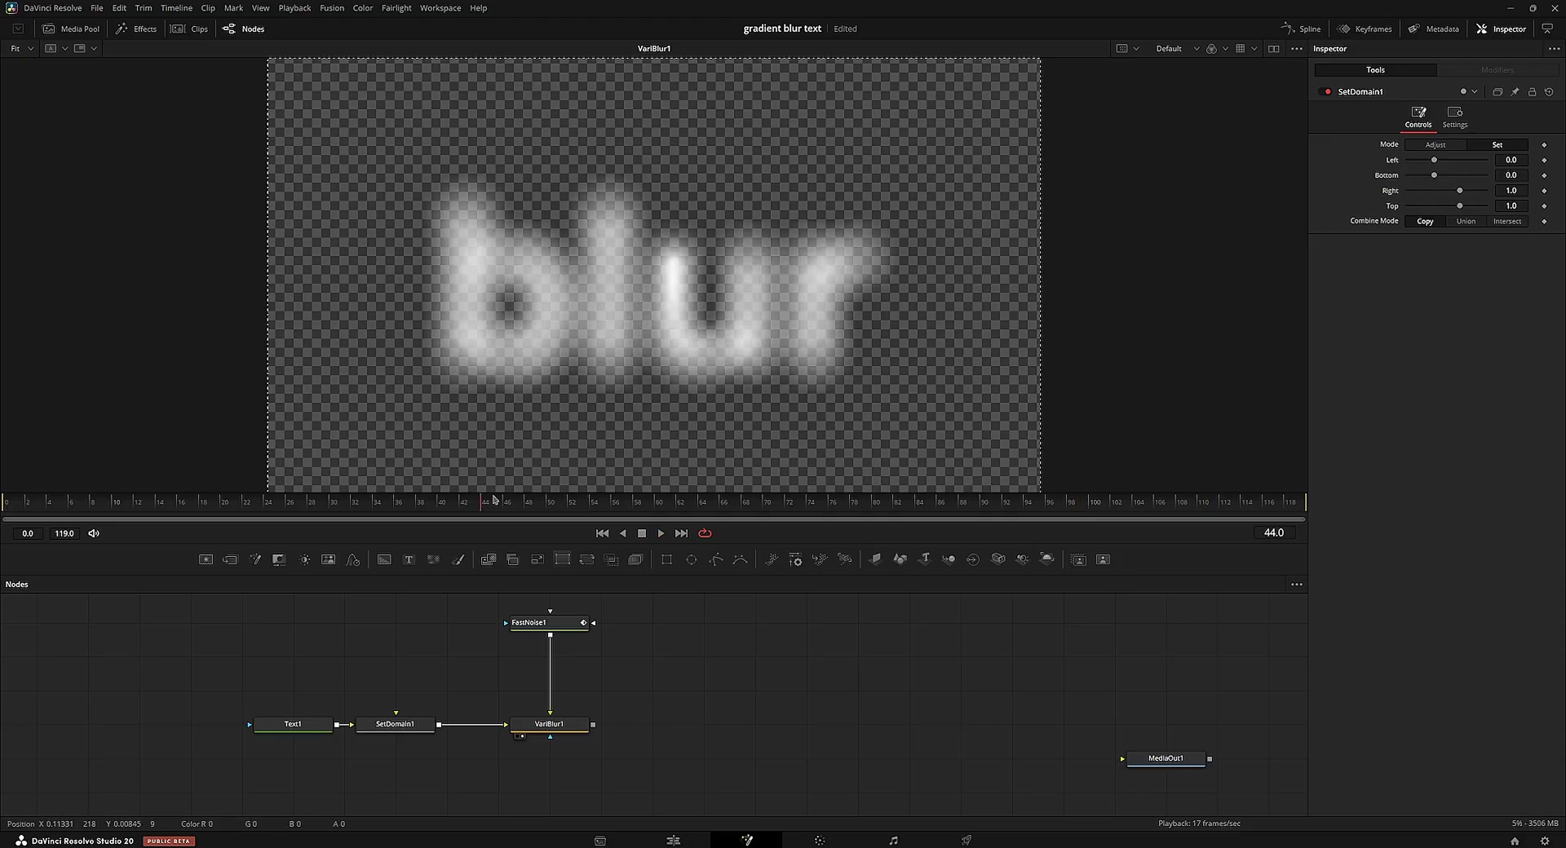
{"action": "left_click", "coordinate": [558, 623]}
{"action": "key", "text": "2"}
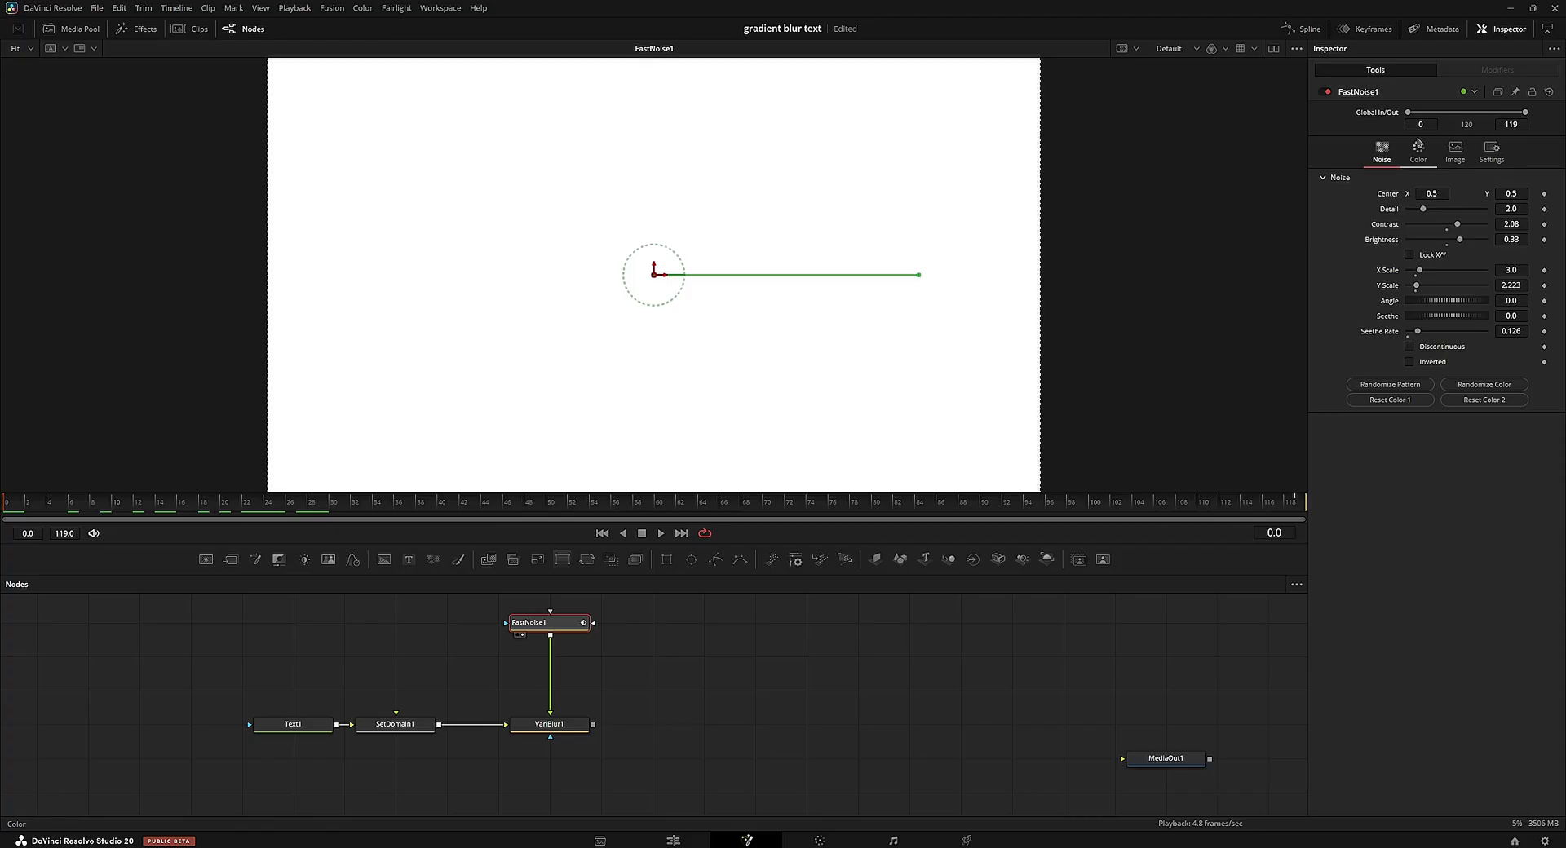
{"action": "left_click", "coordinate": [1419, 147]}
{"action": "left_click_drag", "start_coordinate": [1439, 388], "coordinate": [1473, 376]}
{"action": "key", "text": "space"}
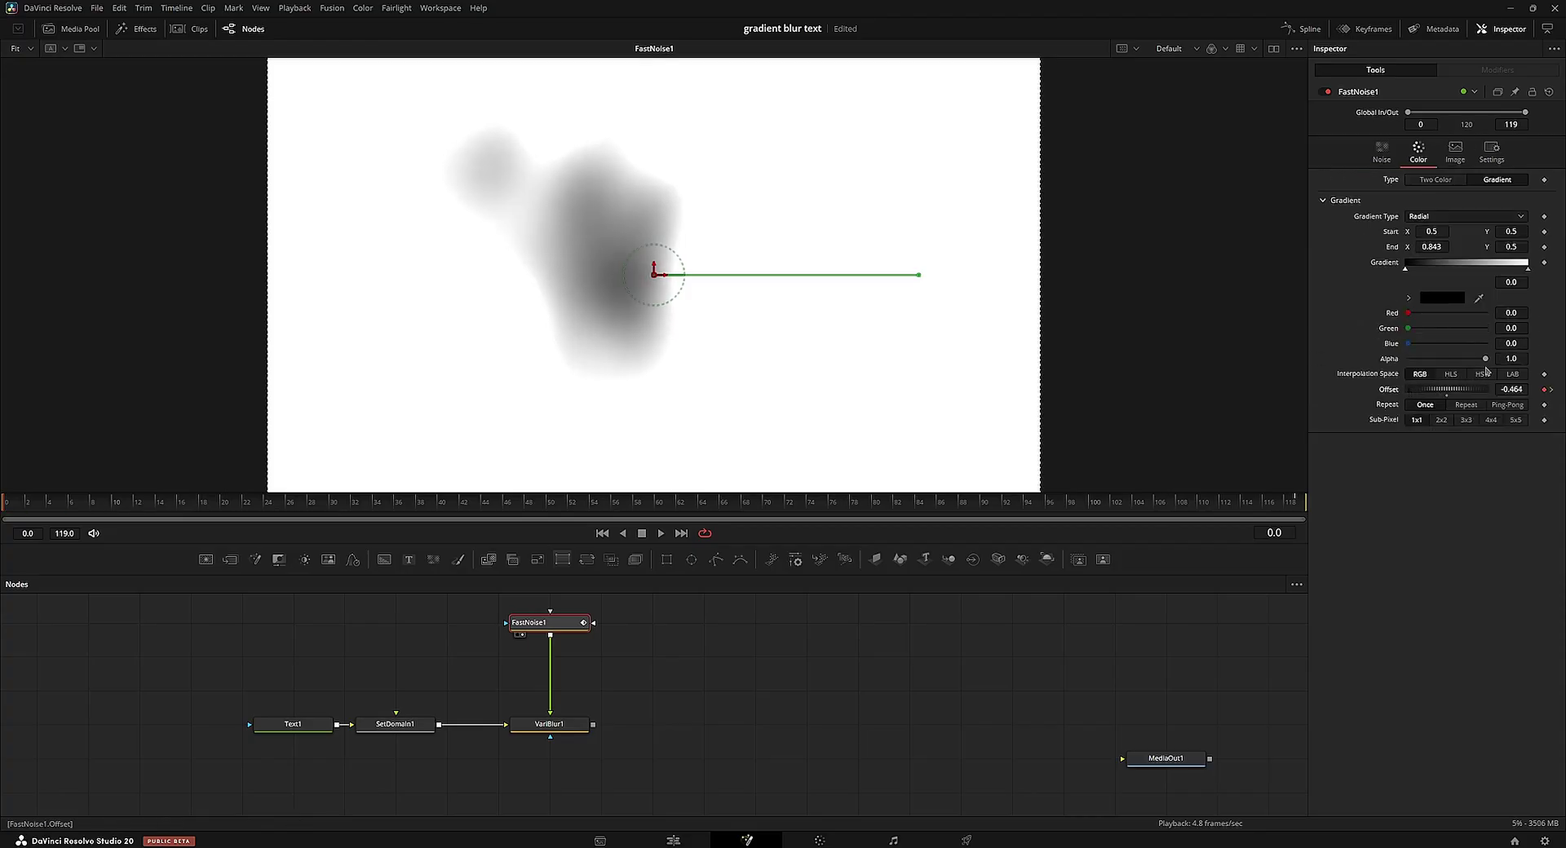
{"action": "key", "text": "space"}
Step: Show the VariBlur result and scrub the reveal back to the first frame
{"action": "left_click", "coordinate": [553, 725]}
{"action": "key", "text": "2"}
{"action": "left_click_drag", "start_coordinate": [419, 503], "coordinate": [3, 493]}
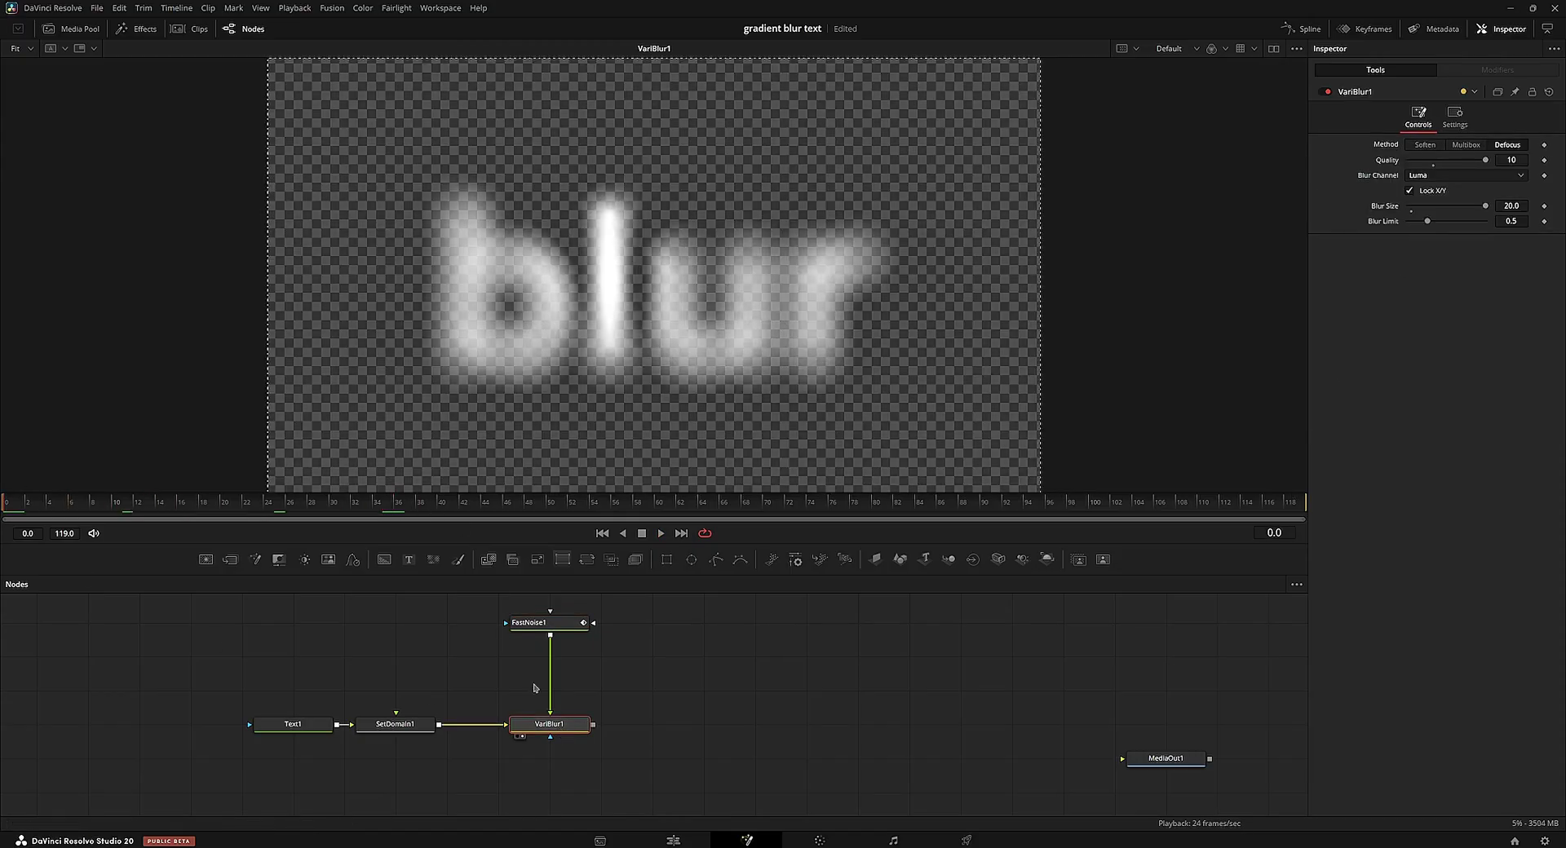
Step: Display the Fast Noise's Offset curve in the Spline editor and select its keyframes to examine the easing
{"action": "left_click", "coordinate": [540, 623]}
{"action": "left_click", "coordinate": [1307, 29]}
{"action": "left_click", "coordinate": [573, 633]}
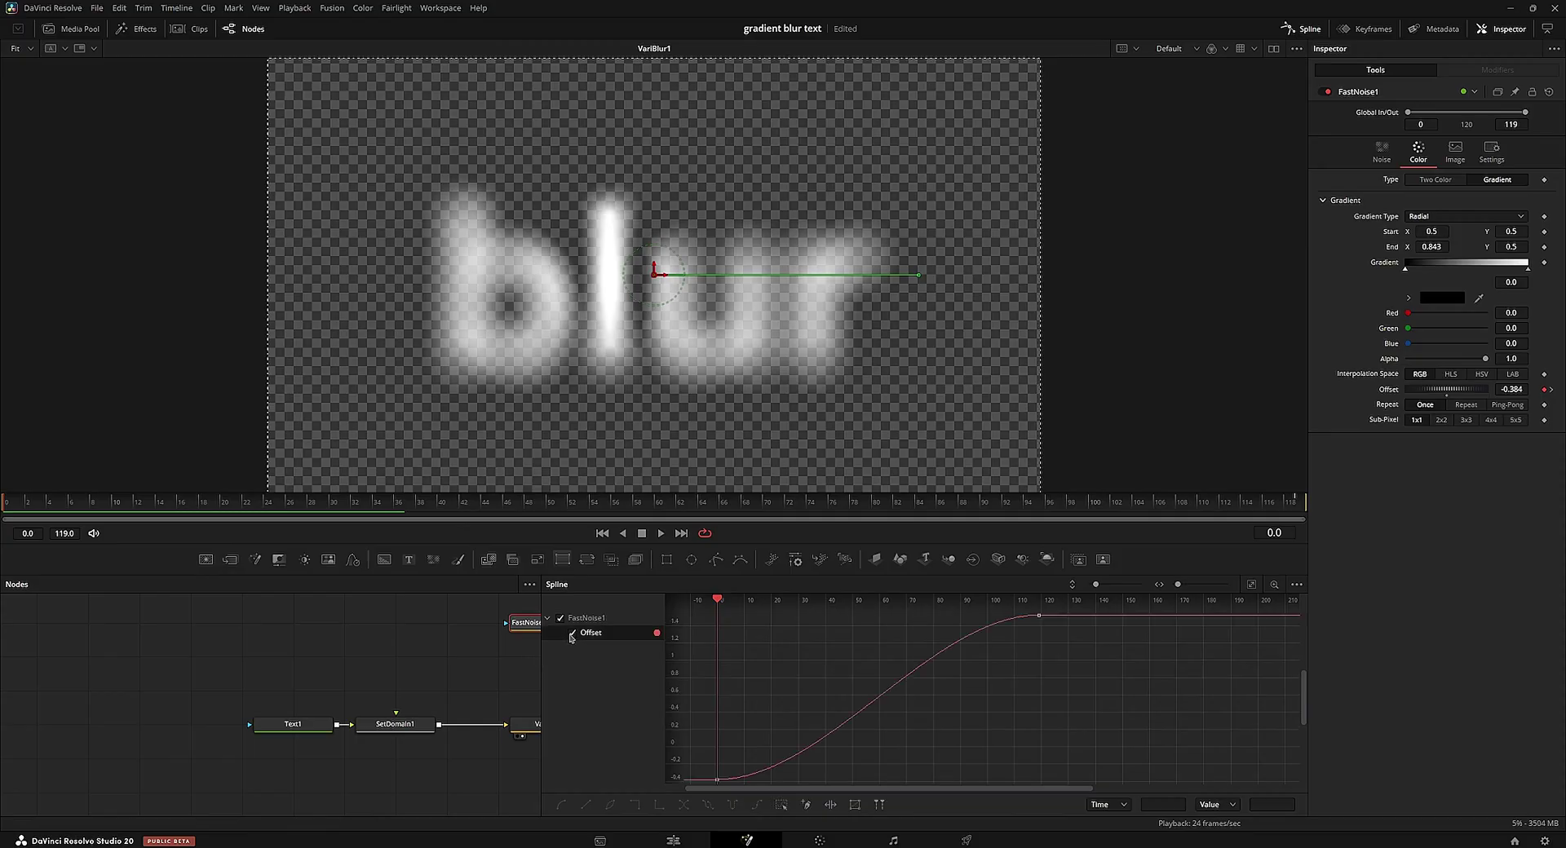
{"action": "left_click_drag", "start_coordinate": [880, 656], "coordinate": [903, 661]}
{"action": "key", "text": "ctrl+f"}
{"action": "left_click", "coordinate": [916, 667]}
{"action": "key", "text": "ctrl+a"}
{"action": "left_click", "coordinate": [951, 716]}
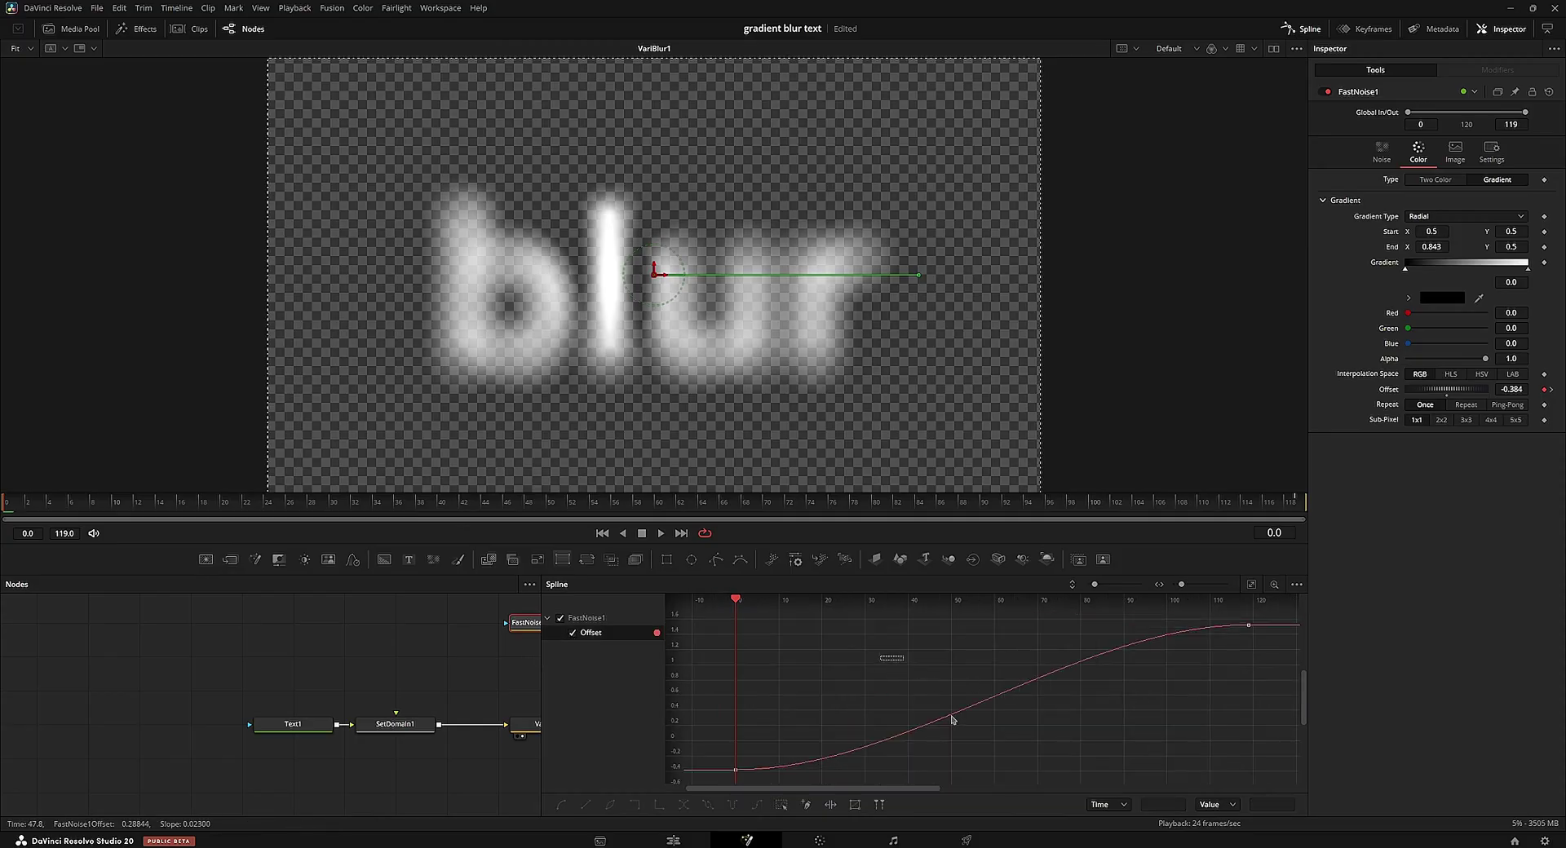
{"action": "key", "text": "ctrl+a"}
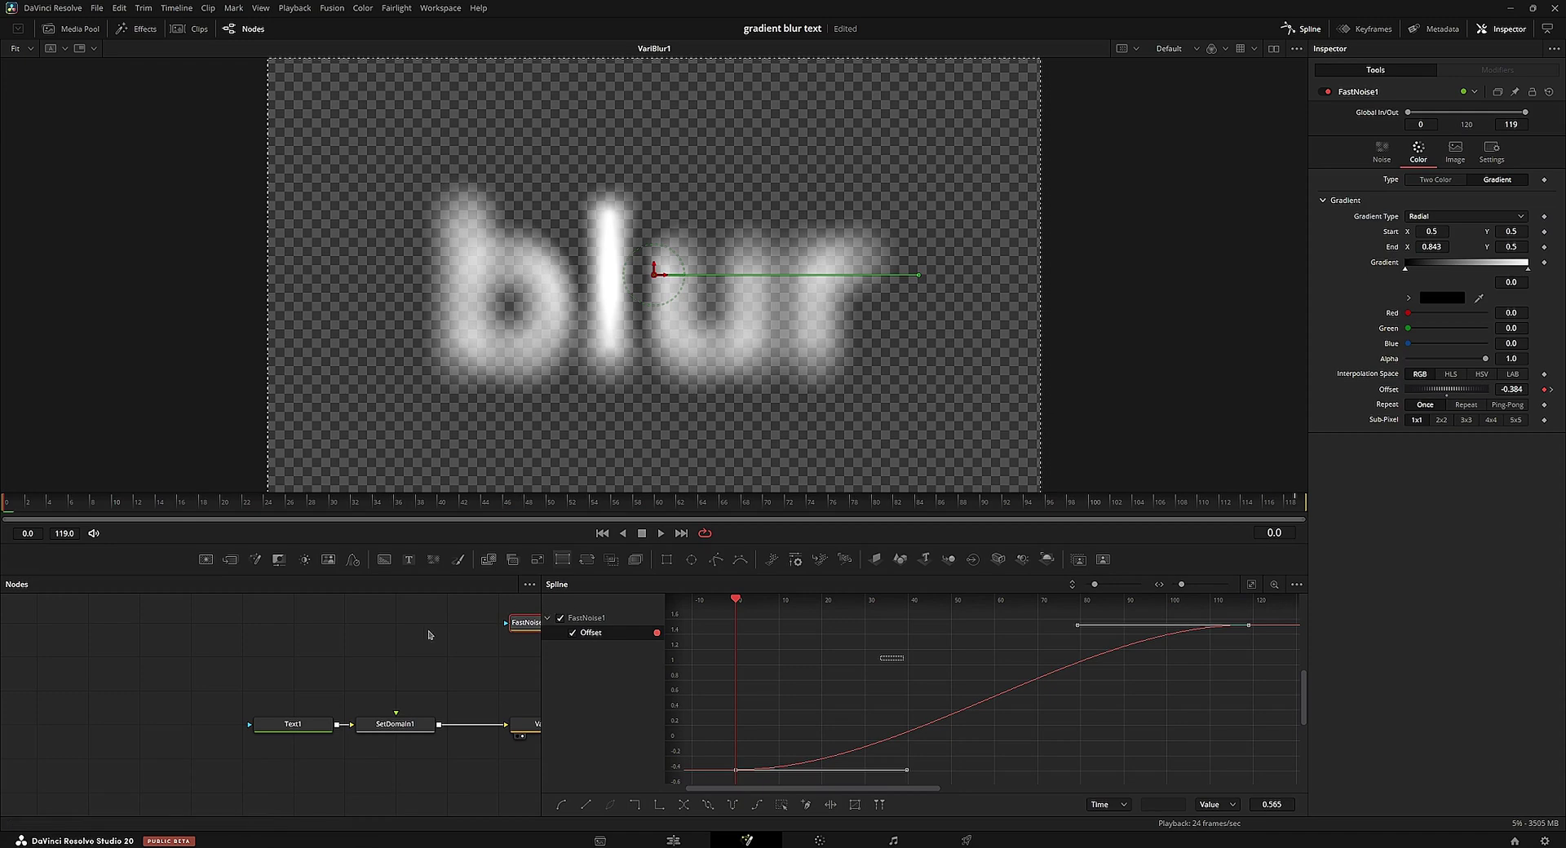
Step: Close the Spline editor and play the VariBlur reveal
{"action": "key", "text": "F8"}
{"action": "left_click", "coordinate": [549, 725]}
{"action": "left_click", "coordinate": [741, 735]}
{"action": "key", "text": "space"}
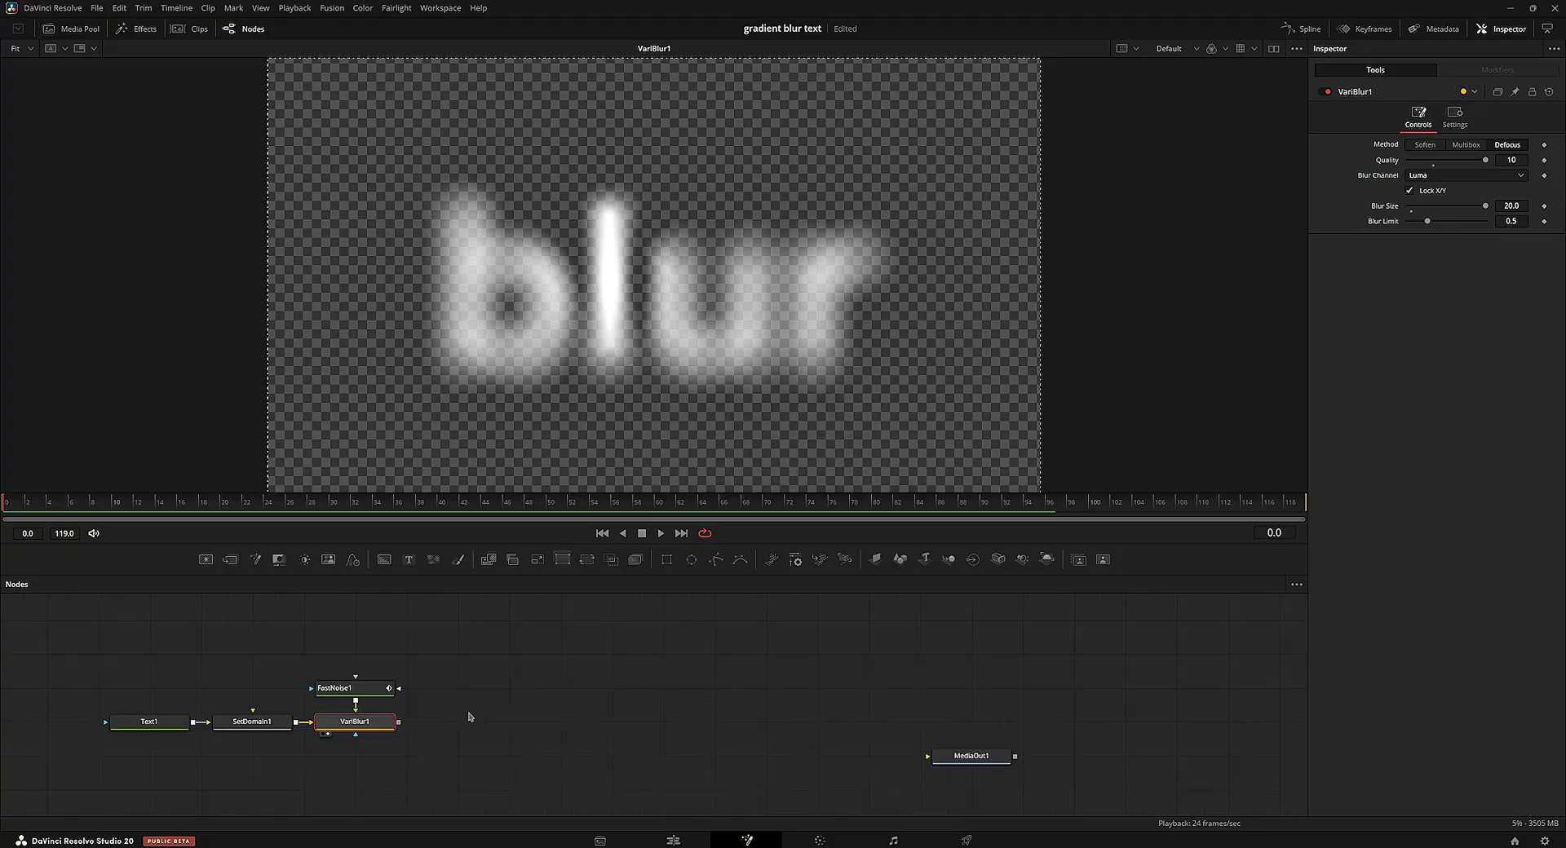
Step: Add a Bitmap node and place it unconnected beyond the VariBlur node
{"action": "key", "text": "shift+space"}
{"action": "type", "text": "bmp"}
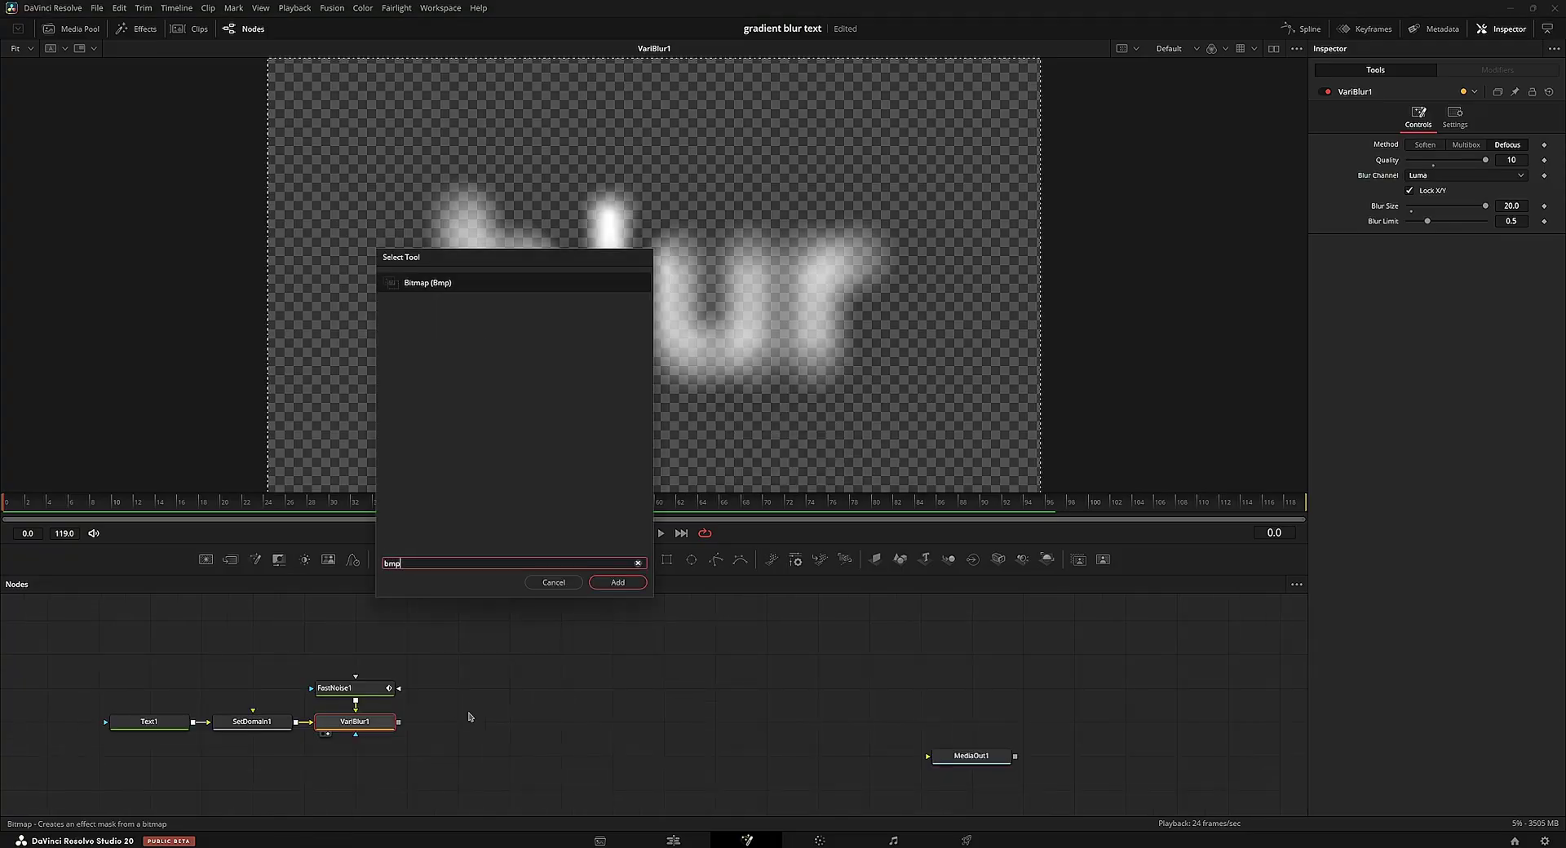
{"action": "key", "text": "Return"}
{"action": "left_click_drag", "start_coordinate": [357, 690], "coordinate": [563, 723]}
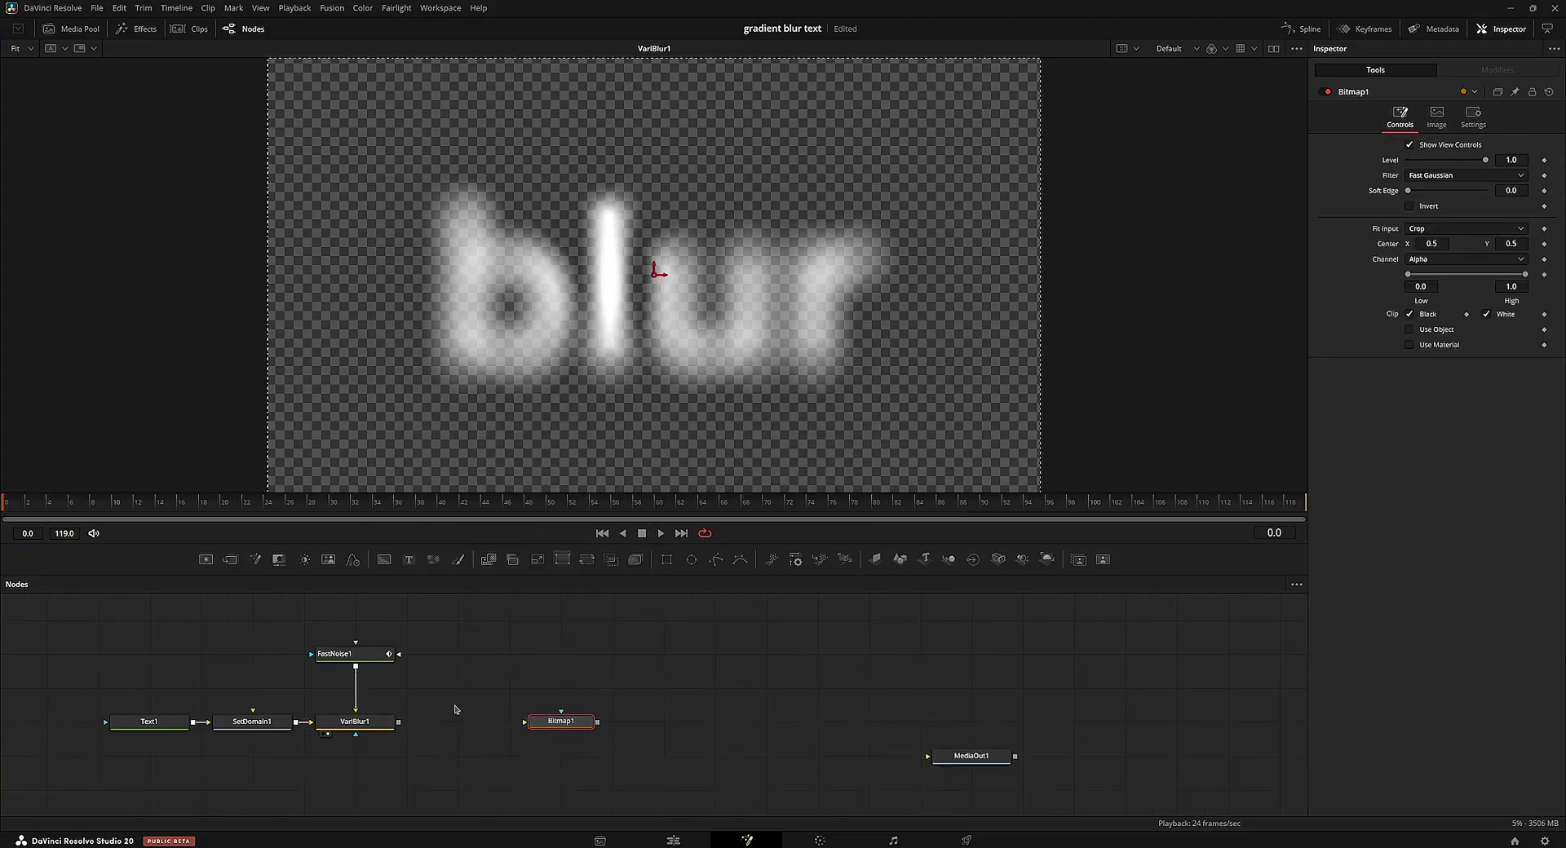
Step: Add a Grain node after the VariBlur node, show its output and save the project
{"action": "left_click", "coordinate": [601, 681]}
{"action": "key", "text": "shift+space"}
{"action": "type", "text": "grain"}
{"action": "key", "text": "Return"}
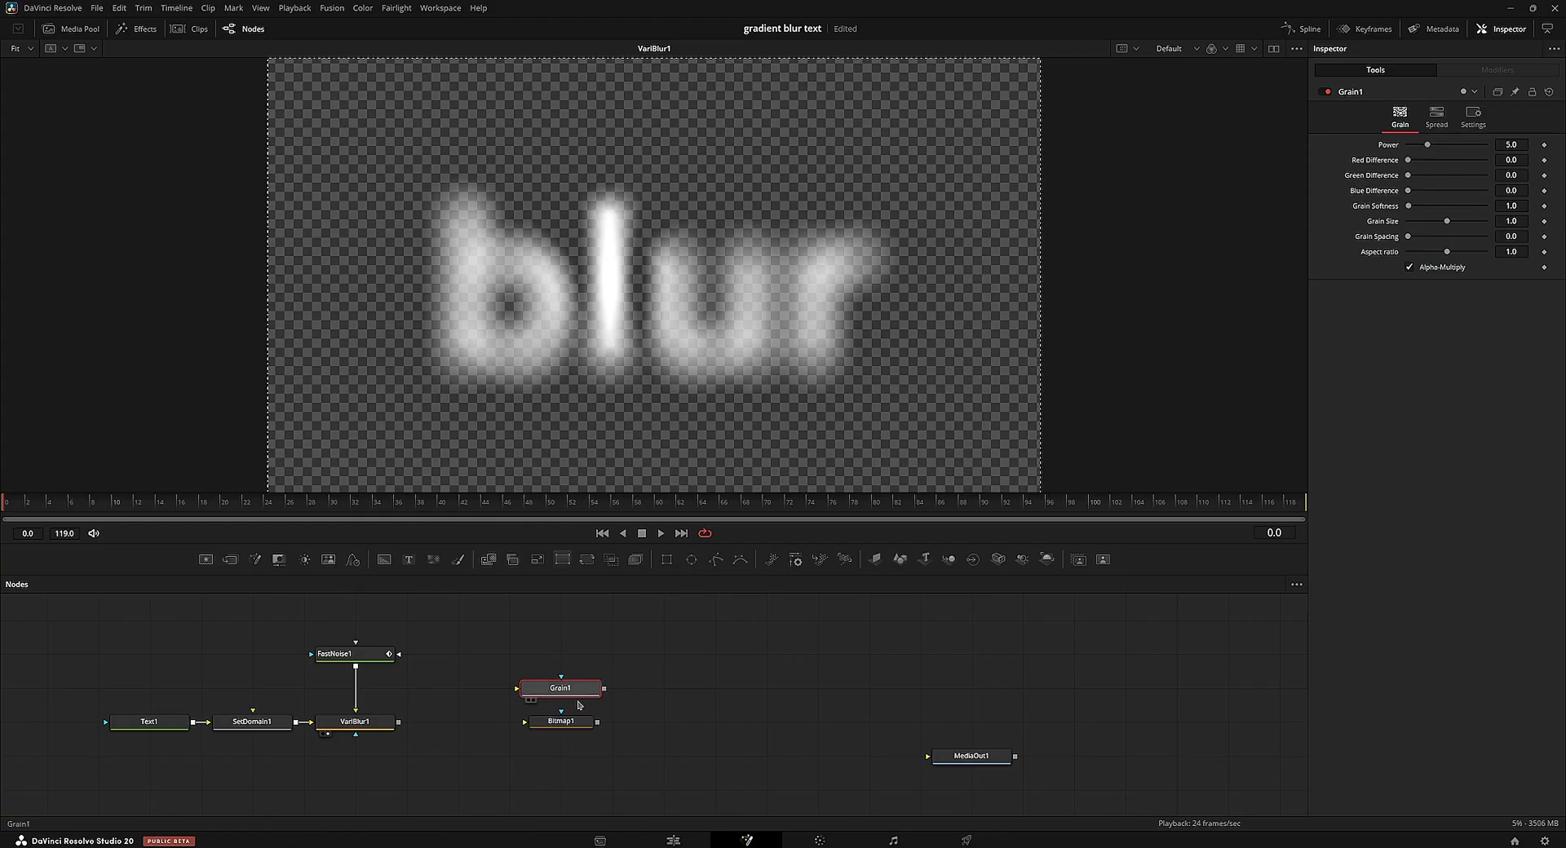
{"action": "left_click_drag", "start_coordinate": [571, 689], "coordinate": [465, 723]}
{"action": "key", "text": "1"}
{"action": "key", "text": "ctrl+s"}
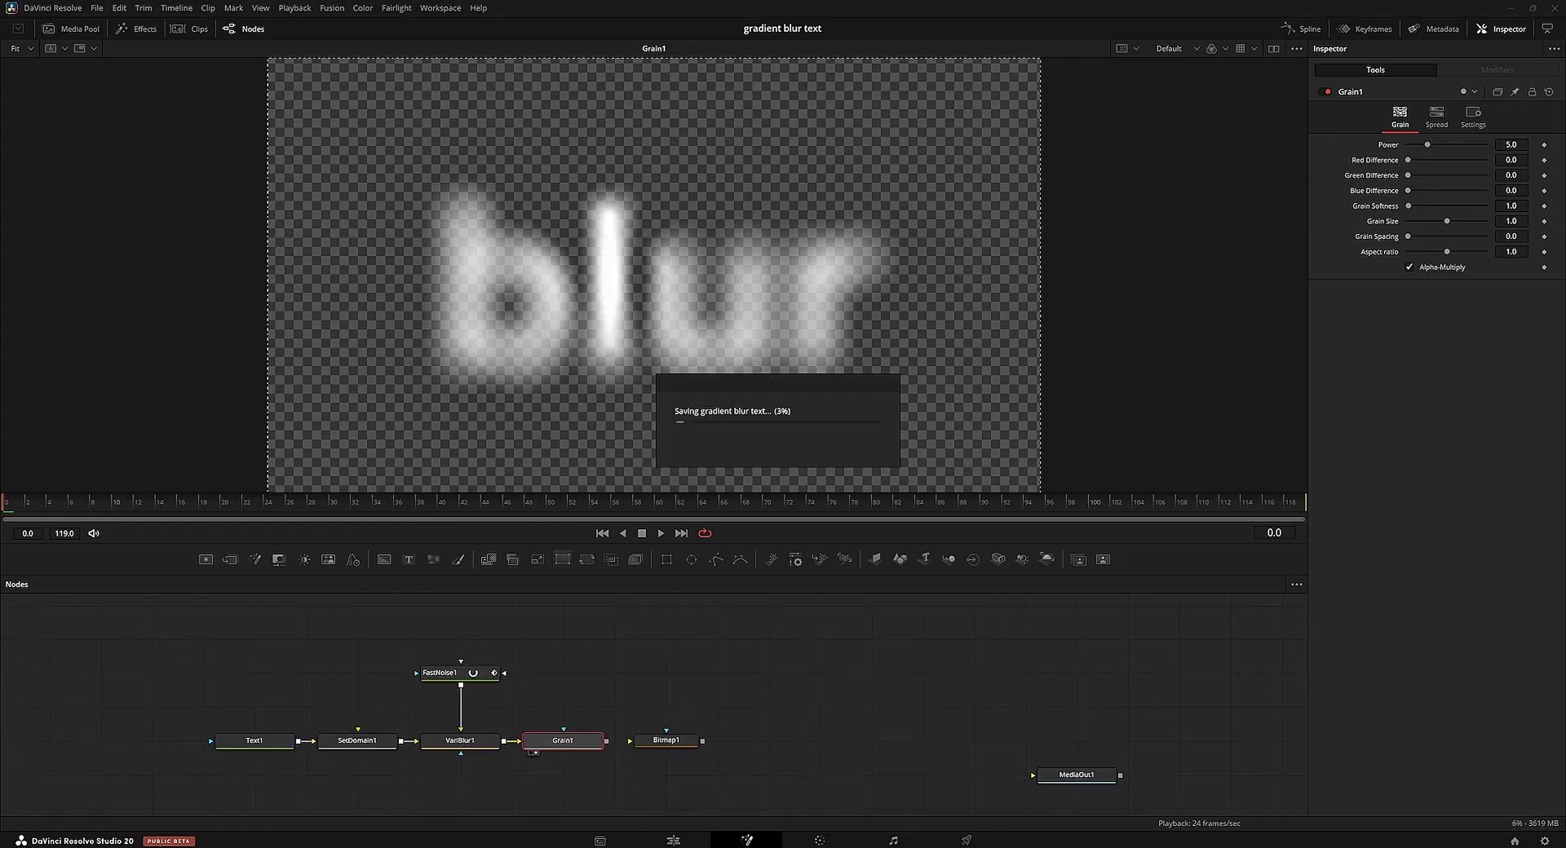
Step: Set the Grain node's Power to 25
{"action": "type", "text": "2"}
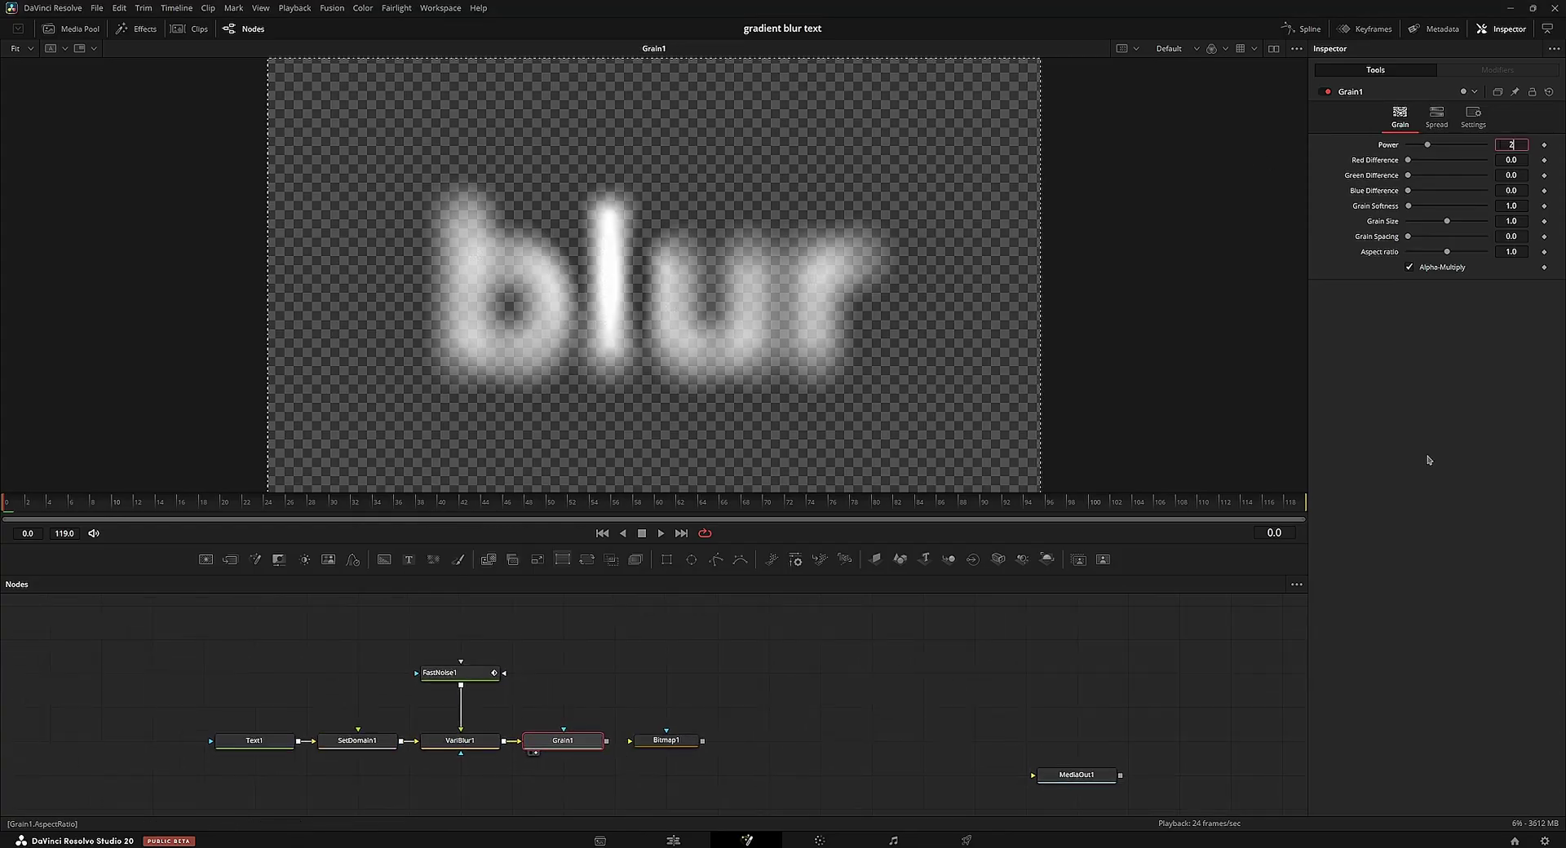
{"action": "type", "text": "5"}
{"action": "key", "text": "Return"}
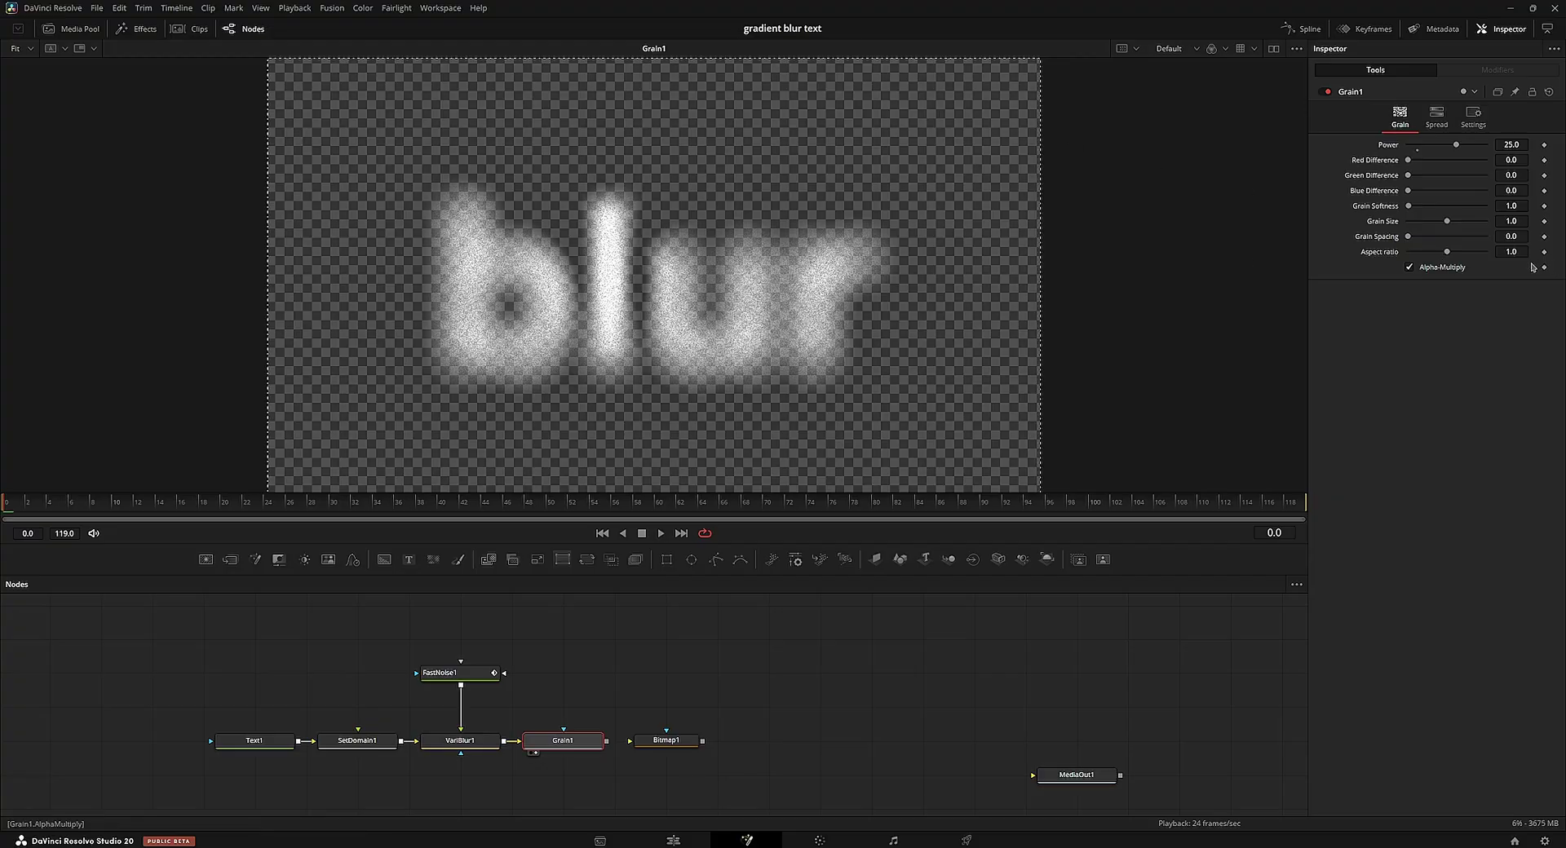
Step: Slope the grain's Spread curve down for all color channels, with an output of 0.0 at input 1.0
{"action": "left_click", "coordinate": [1434, 120]}
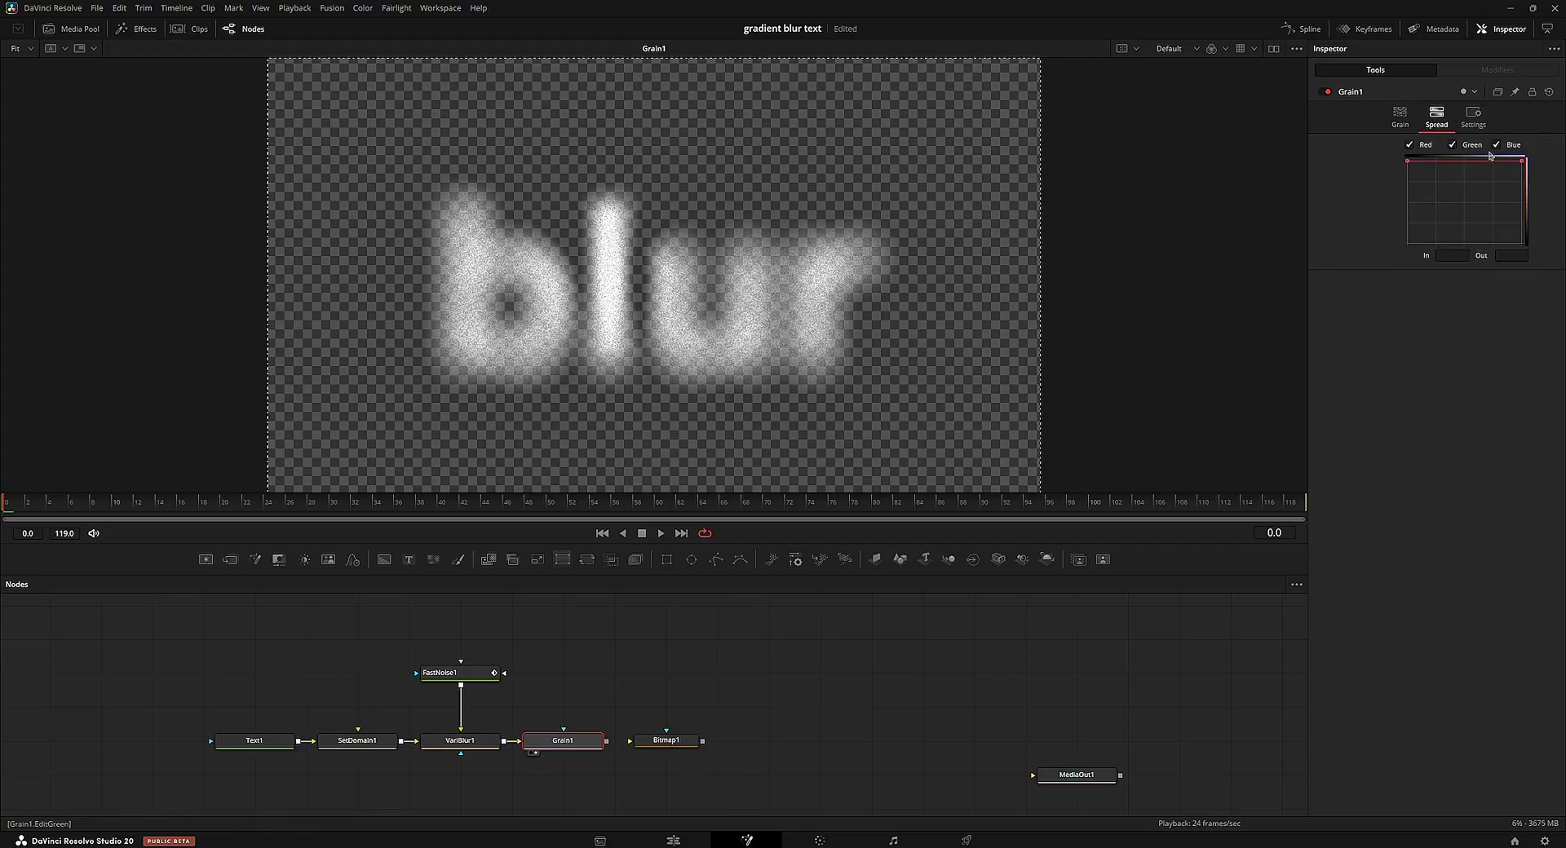
{"action": "left_click_drag", "start_coordinate": [1553, 146], "coordinate": [1557, 144]}
{"action": "key", "text": "Return"}
Step: Scrub through the reveal and examine up close how the grain differs between blurred and sharp letter areas
{"action": "scroll", "coordinate": [448, 314], "scroll_direction": "up", "scroll_amount": 5}
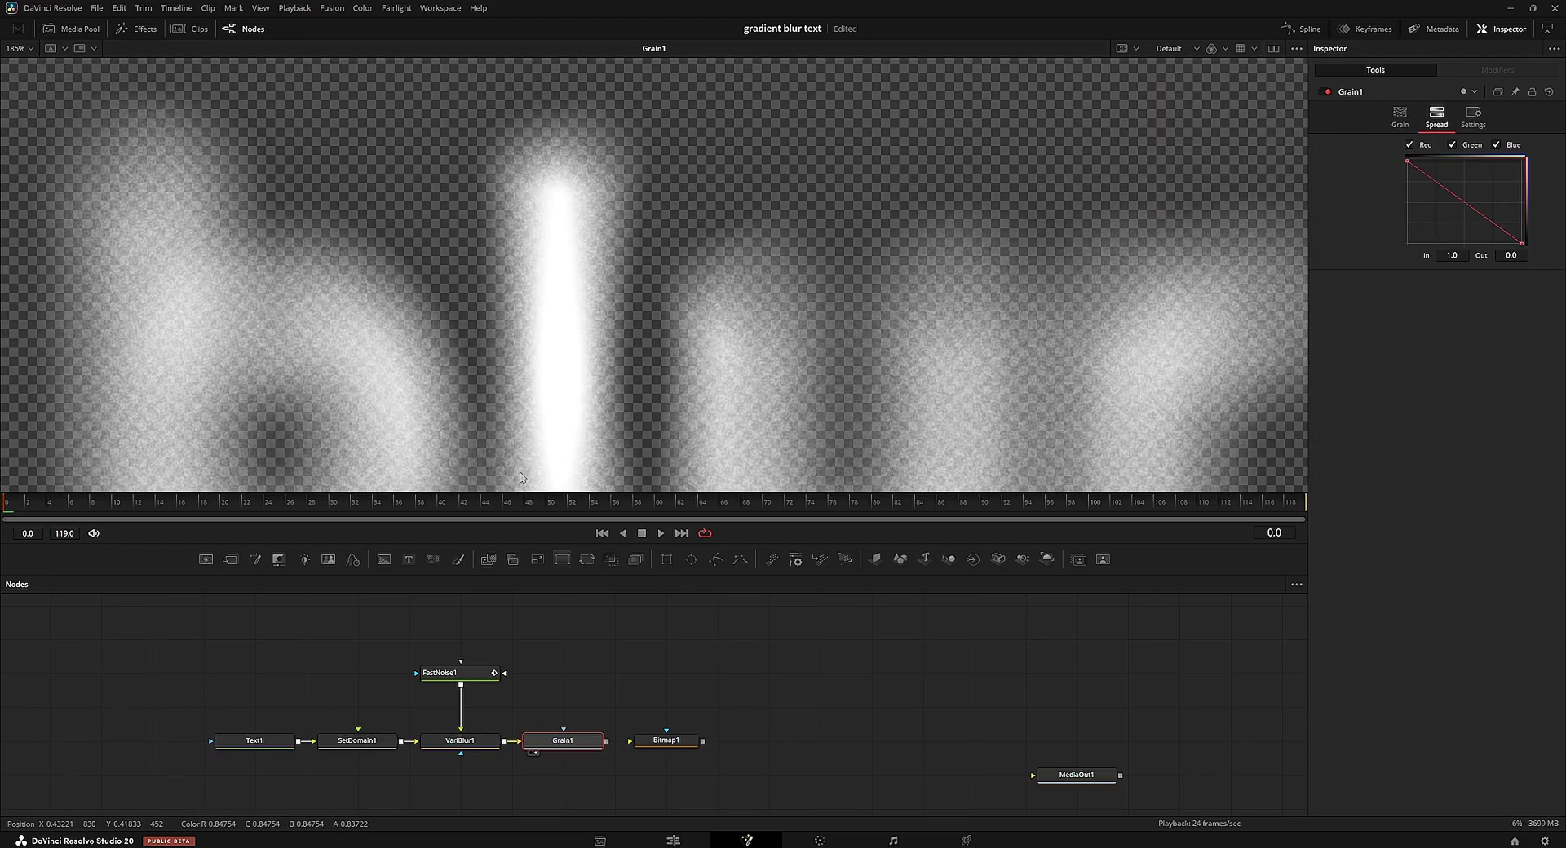
{"action": "mouse_move", "coordinate": [465, 502]}
{"action": "left_mouse_down"}
{"action": "mouse_move", "coordinate": [395, 509]}
{"action": "mouse_move", "coordinate": [486, 510]}
{"action": "left_mouse_up"}
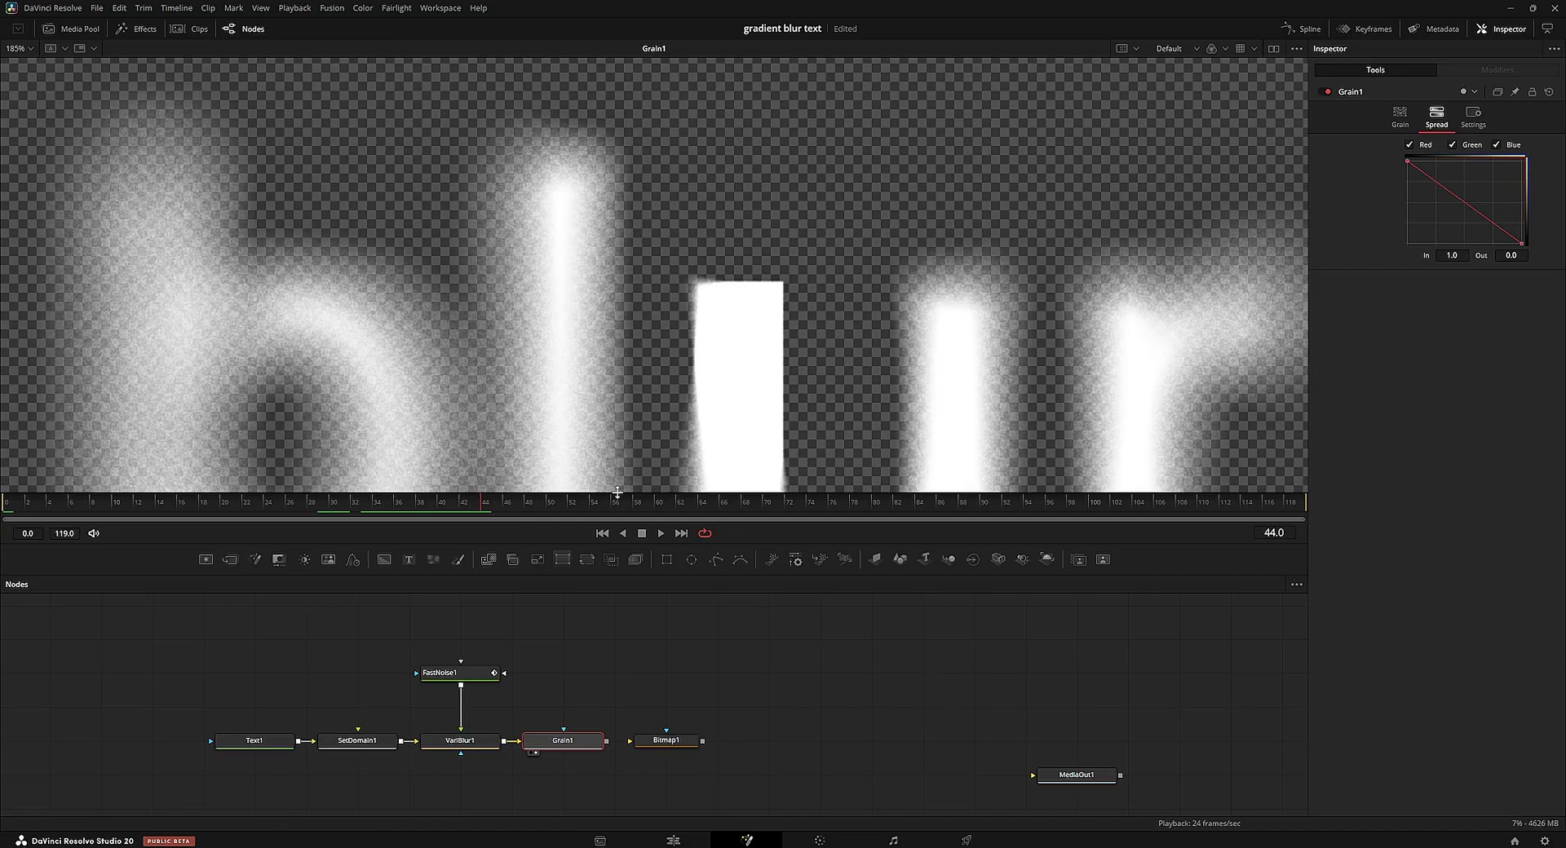
{"action": "left_click_drag", "start_coordinate": [500, 505], "coordinate": [385, 359]}
{"action": "key", "text": "ctrl+f"}
{"action": "scroll", "coordinate": [619, 238], "scroll_direction": "up", "scroll_amount": 4}
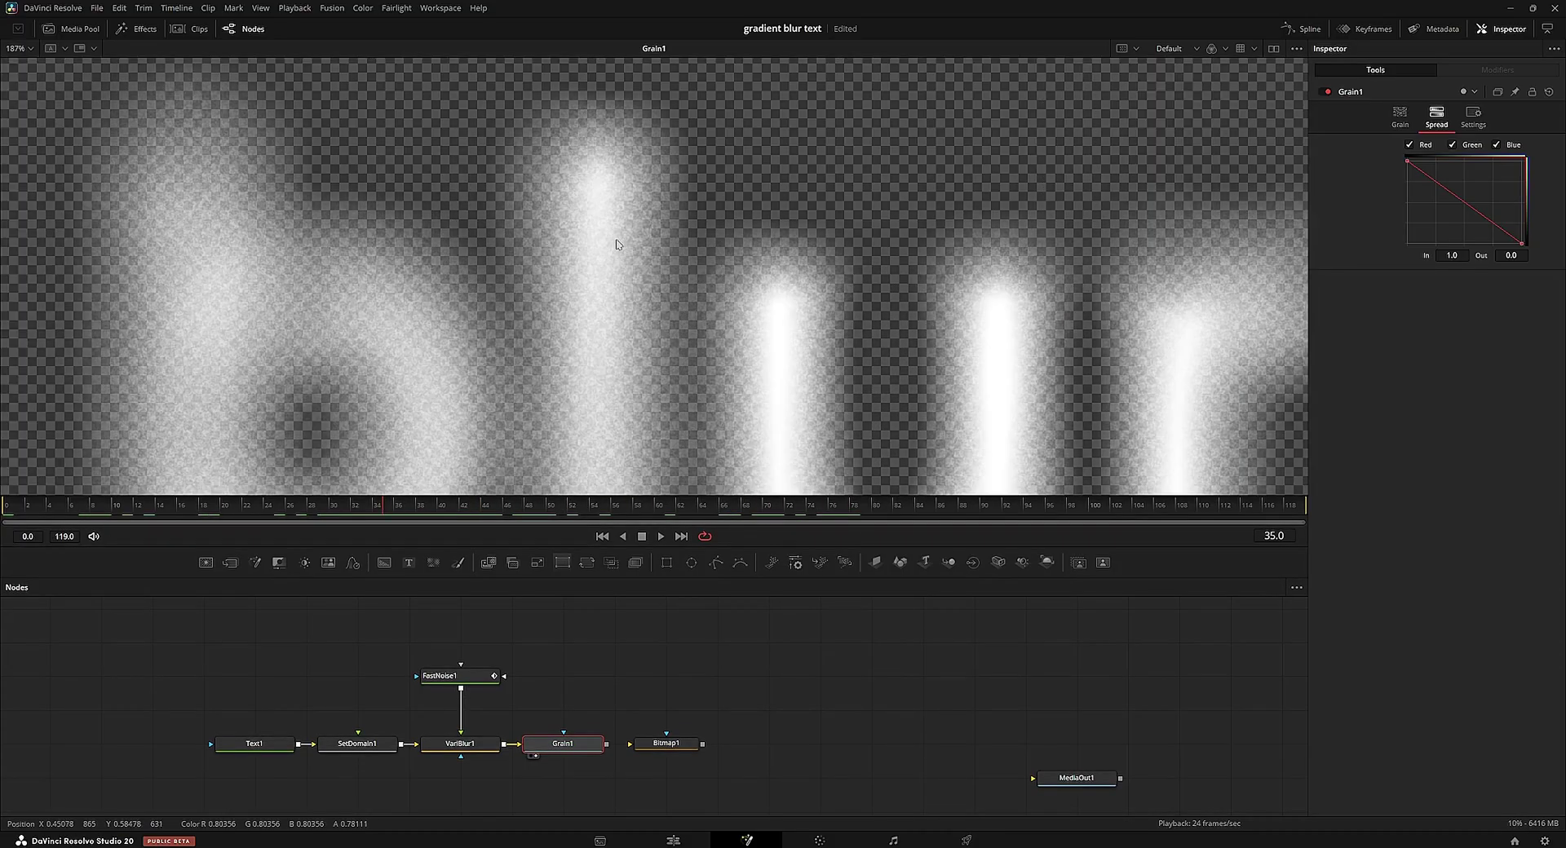
{"action": "left_click", "coordinate": [507, 510]}
{"action": "left_click_drag", "start_coordinate": [508, 511], "coordinate": [473, 502]}
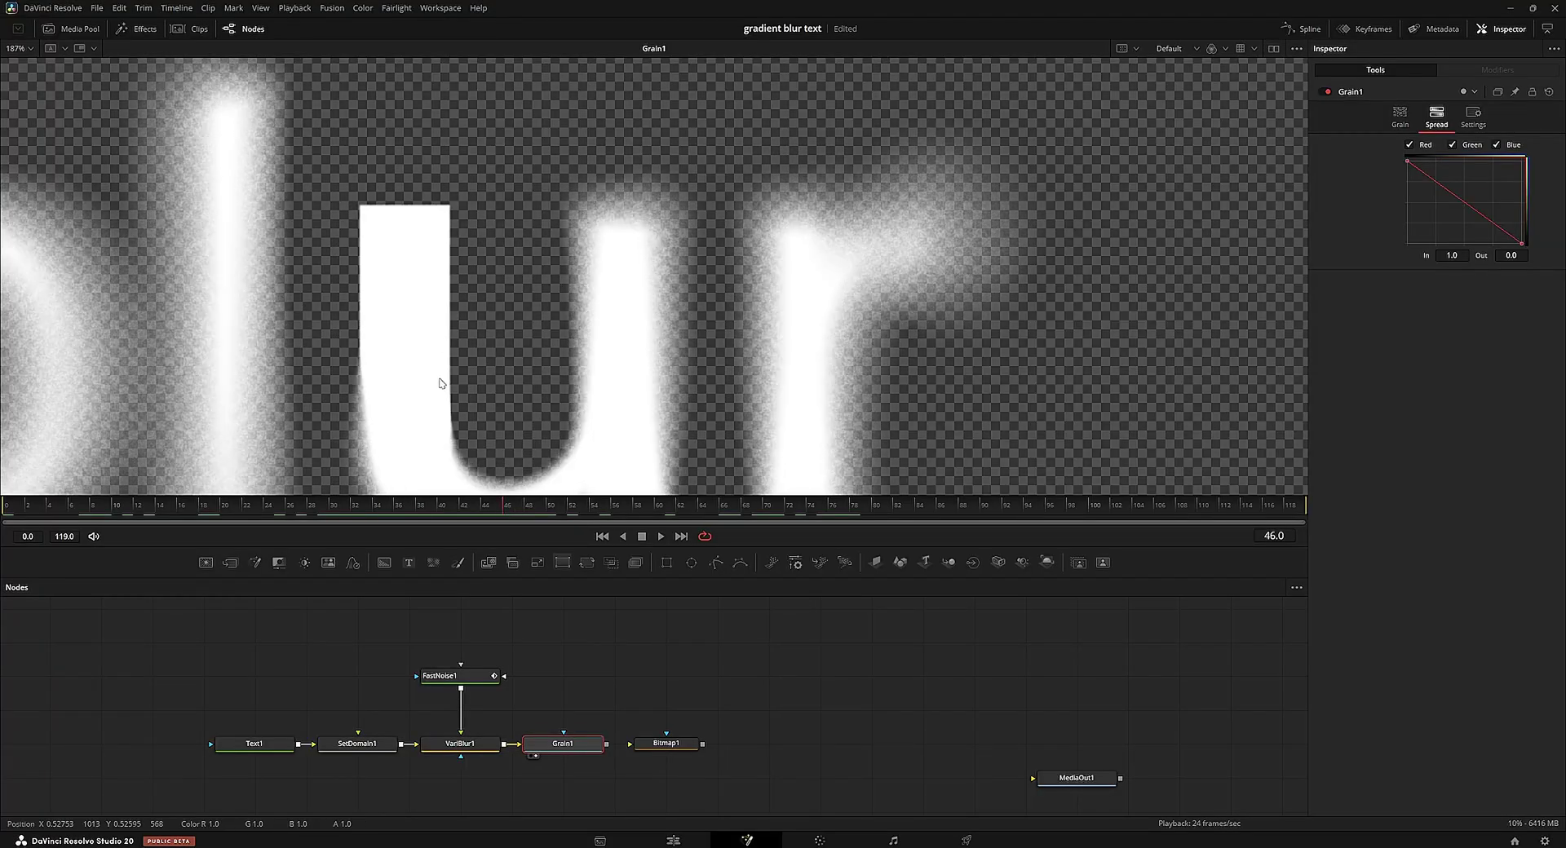
{"action": "scroll", "coordinate": [399, 243], "scroll_direction": "up", "scroll_amount": 3}
{"action": "left_click_drag", "start_coordinate": [399, 243], "coordinate": [644, 294]}
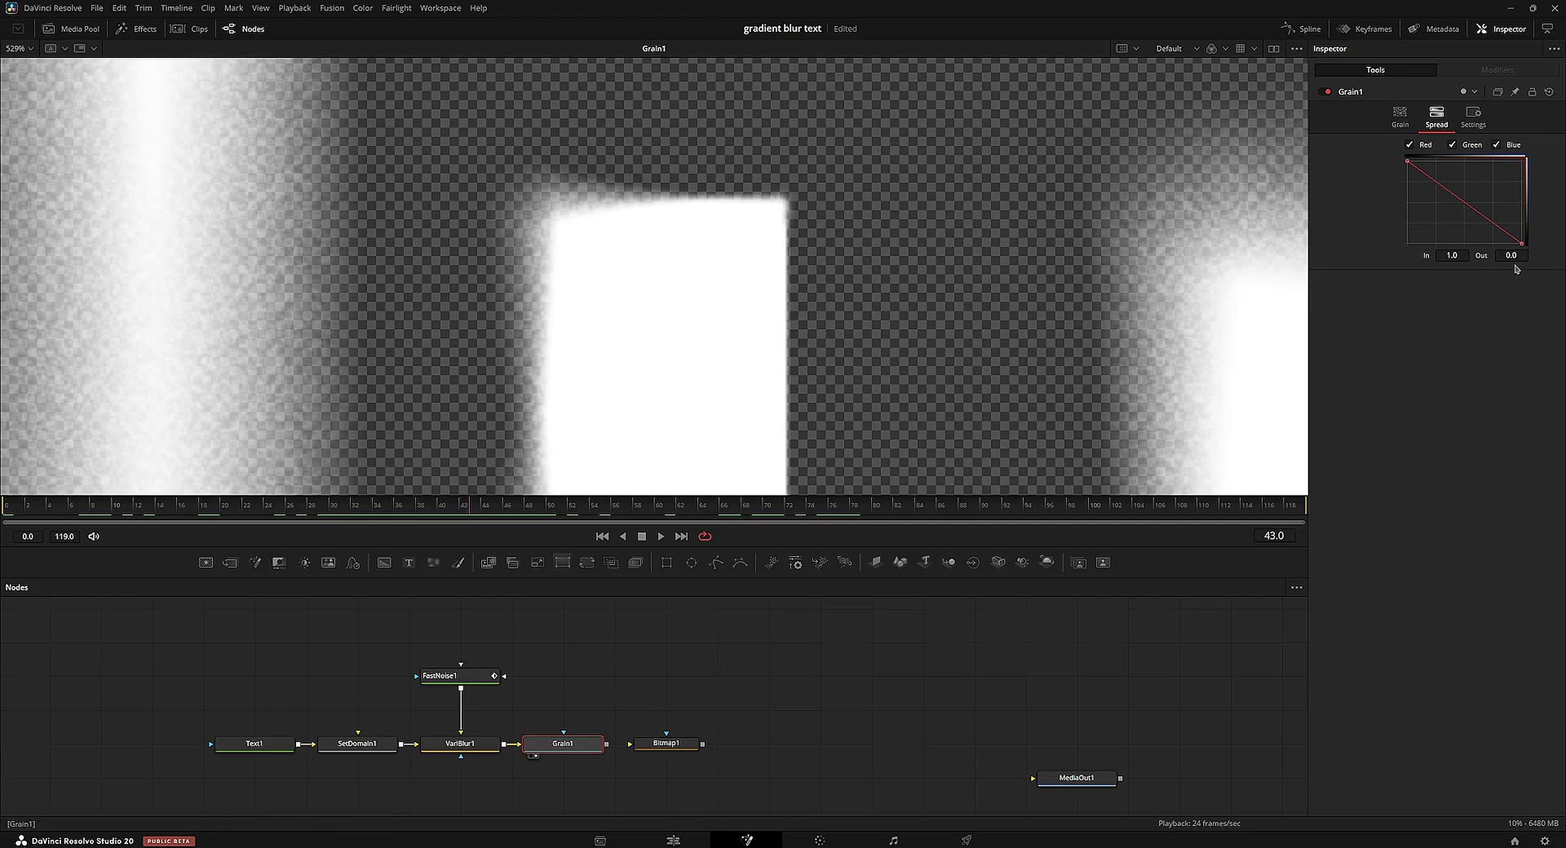
Step: Raise the Spread curve's white end to 1.0 to compare the grain and restore it to 0.0
{"action": "key", "text": "Return"}
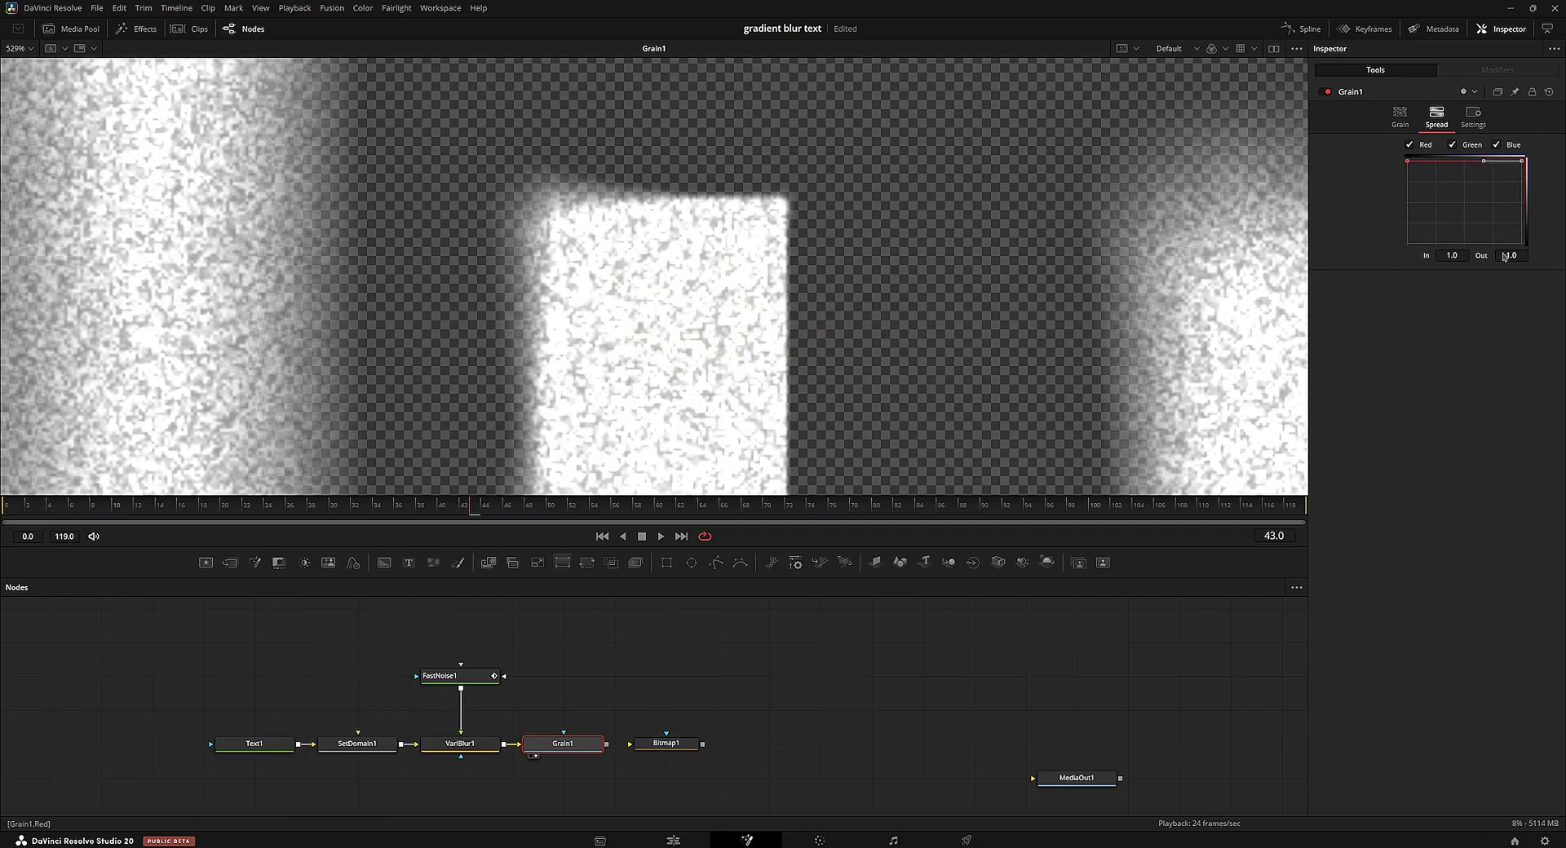
{"action": "key", "text": "Return"}
Step: Scrub the grained reveal back to frame 0 and view the whole text
{"action": "left_click", "coordinate": [459, 501]}
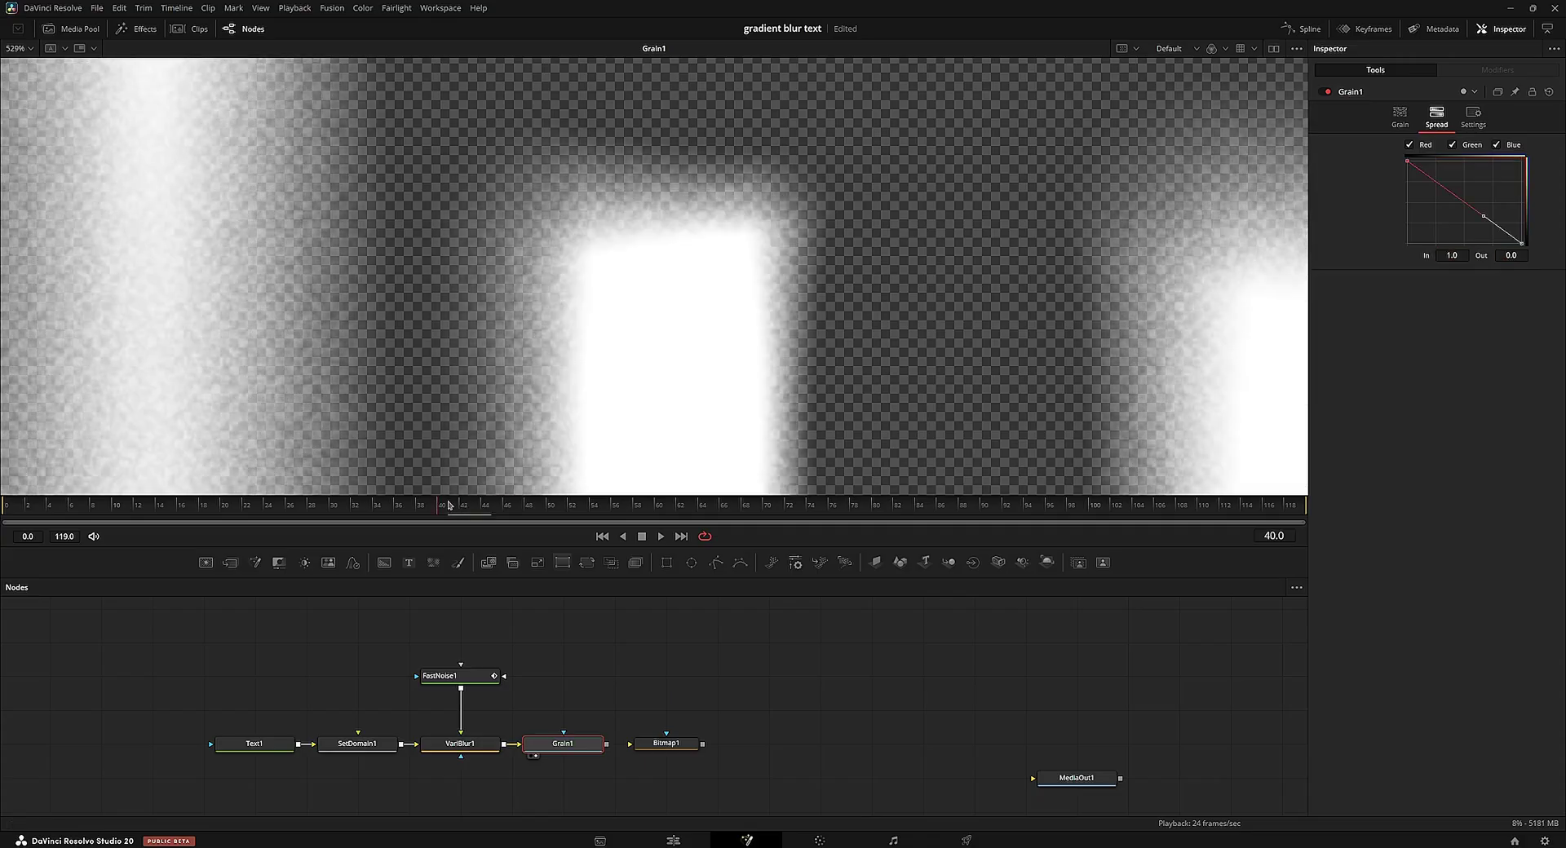
{"action": "left_click_drag", "start_coordinate": [462, 499], "coordinate": [4, 490]}
{"action": "key", "text": "ctrl+f"}
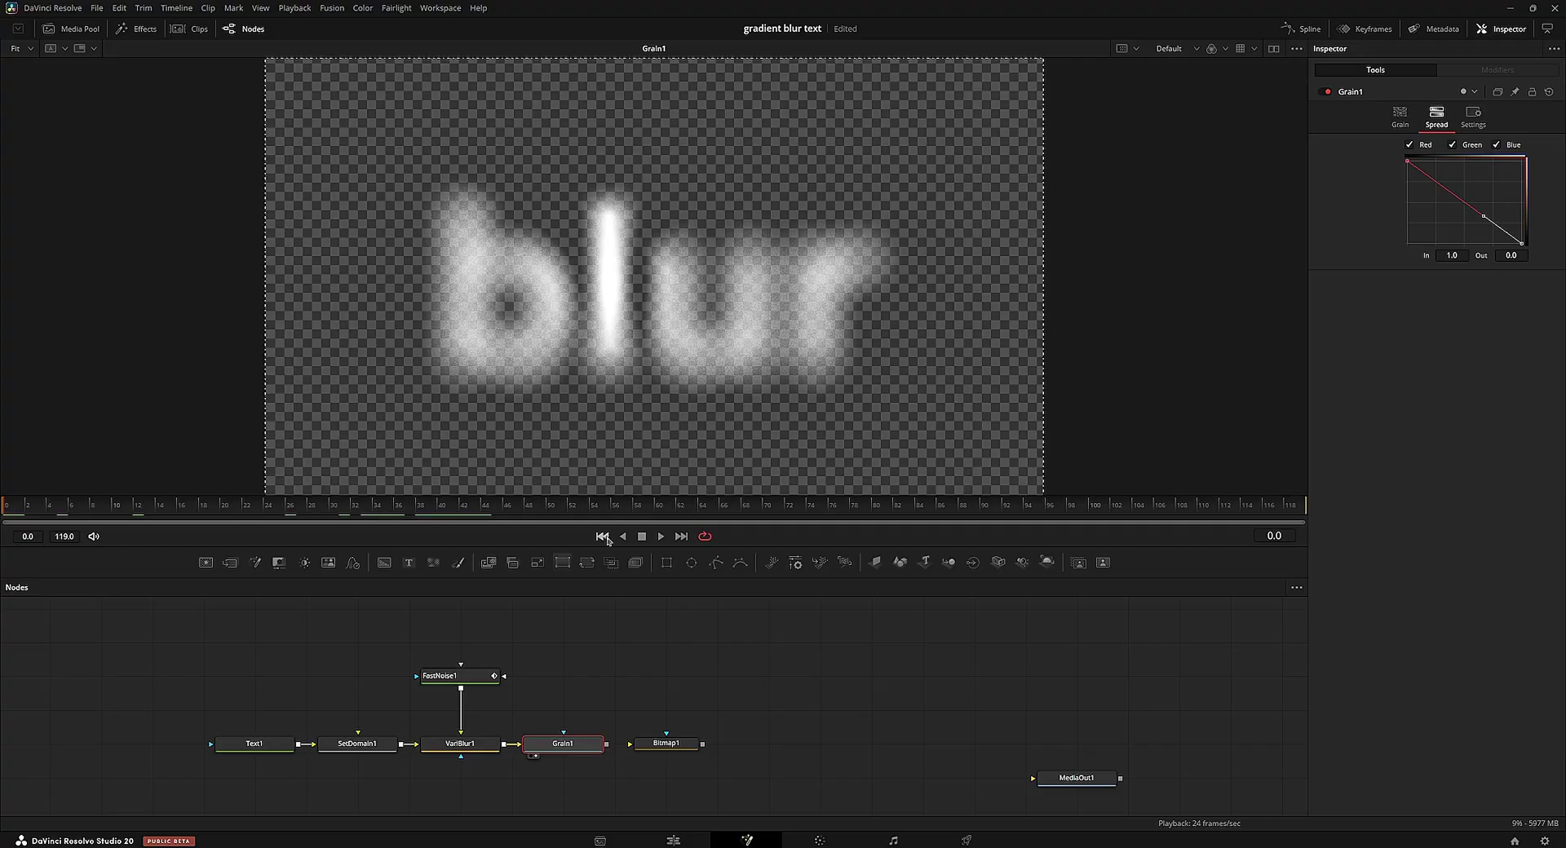
Step: Try stepped interpolation on the grain's Spread curve points and inspect the grain on the letters at frame 57
{"action": "scroll", "coordinate": [638, 260], "scroll_direction": "up", "scroll_amount": 10}
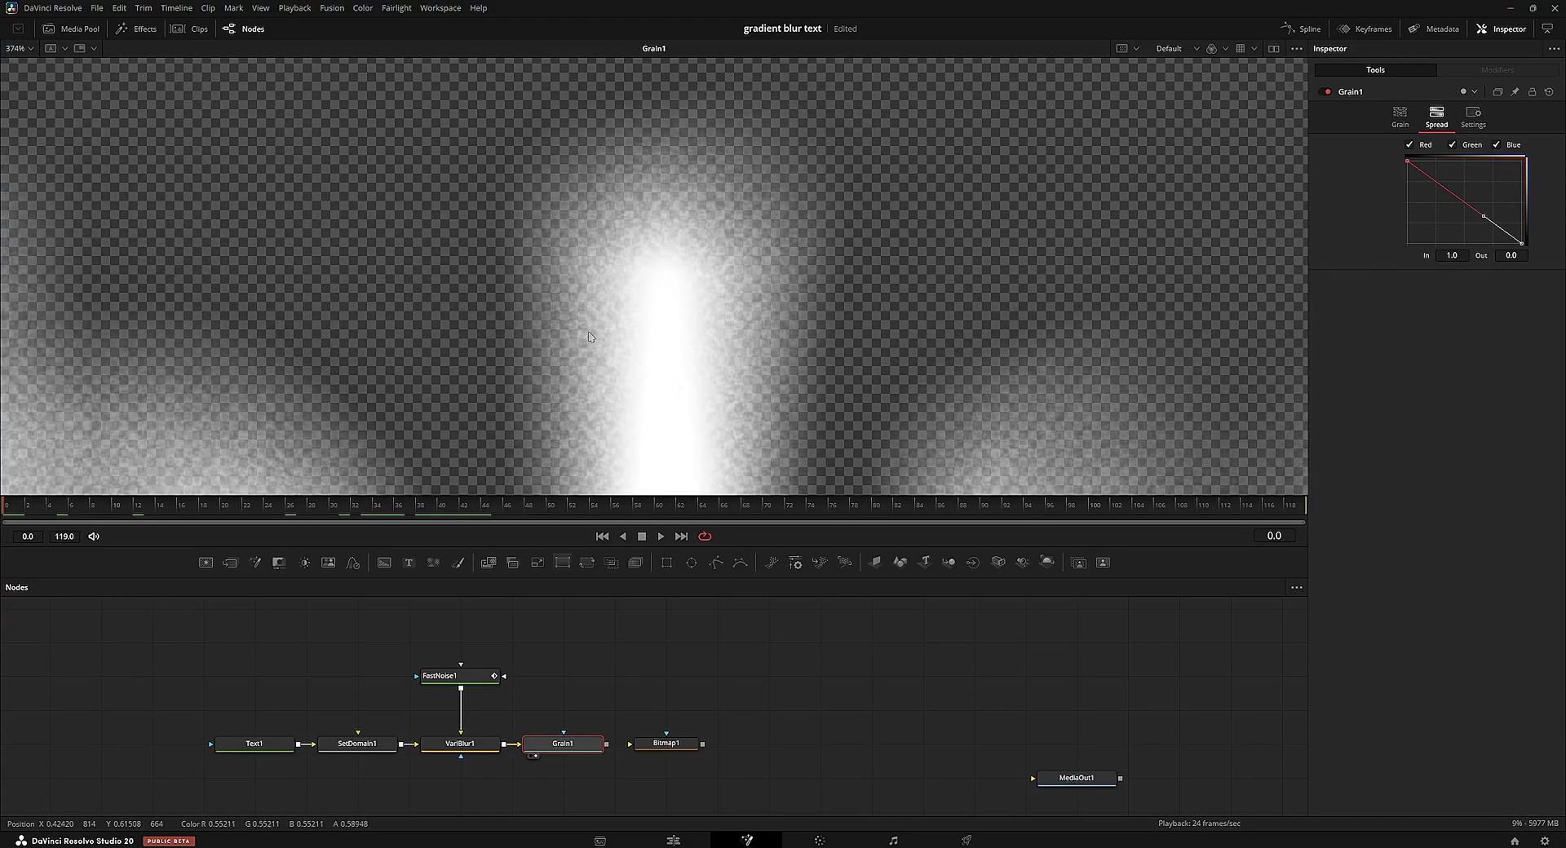
{"action": "scroll", "coordinate": [1428, 222], "scroll_direction": "down", "scroll_amount": 2}
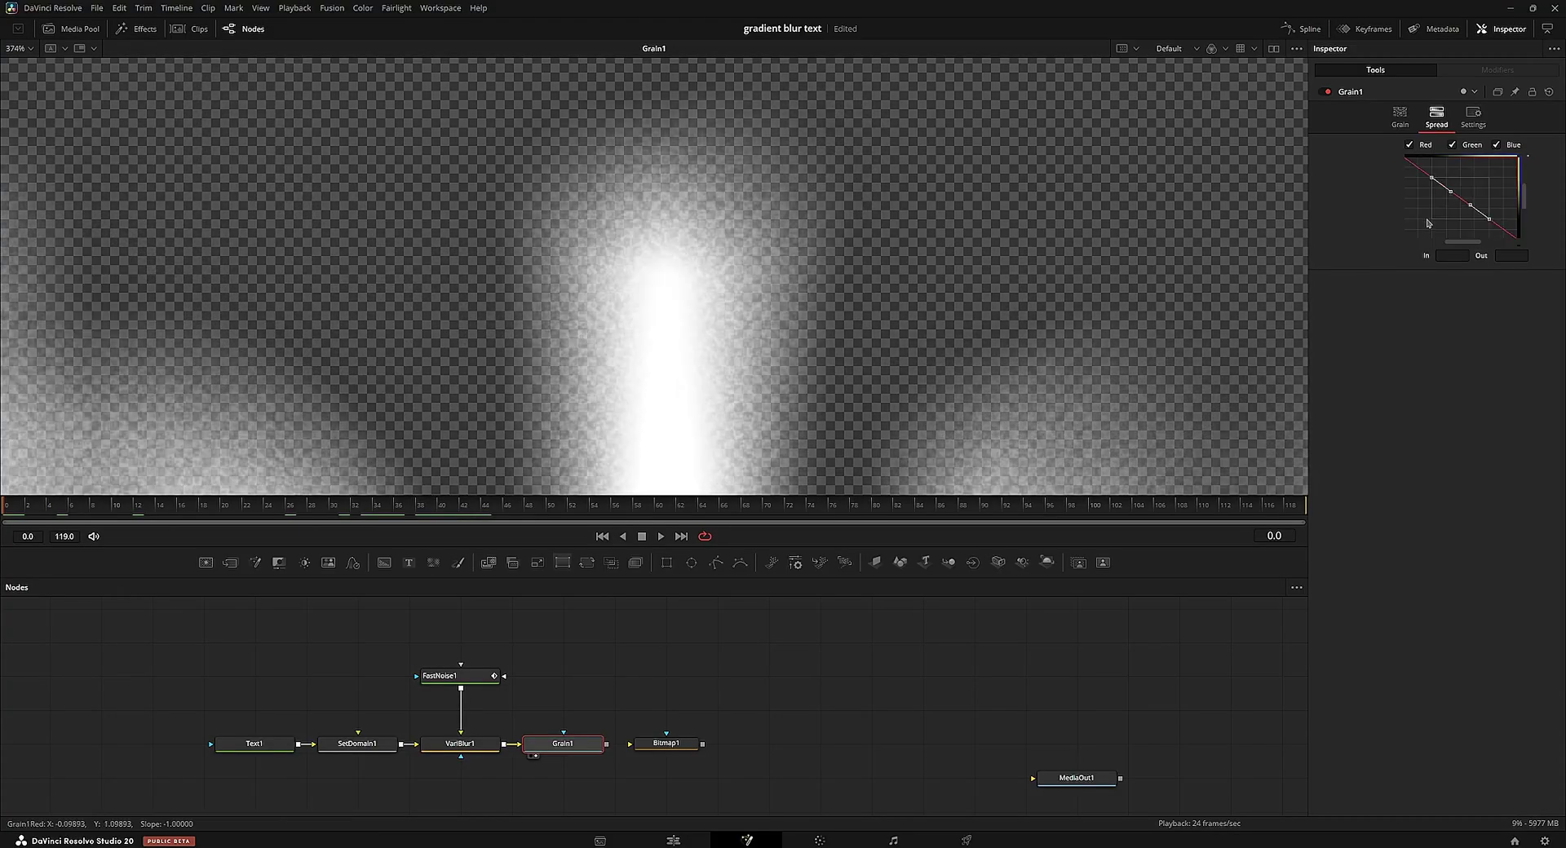
{"action": "left_click_drag", "start_coordinate": [1409, 171], "coordinate": [1518, 233]}
{"action": "key", "text": "i"}
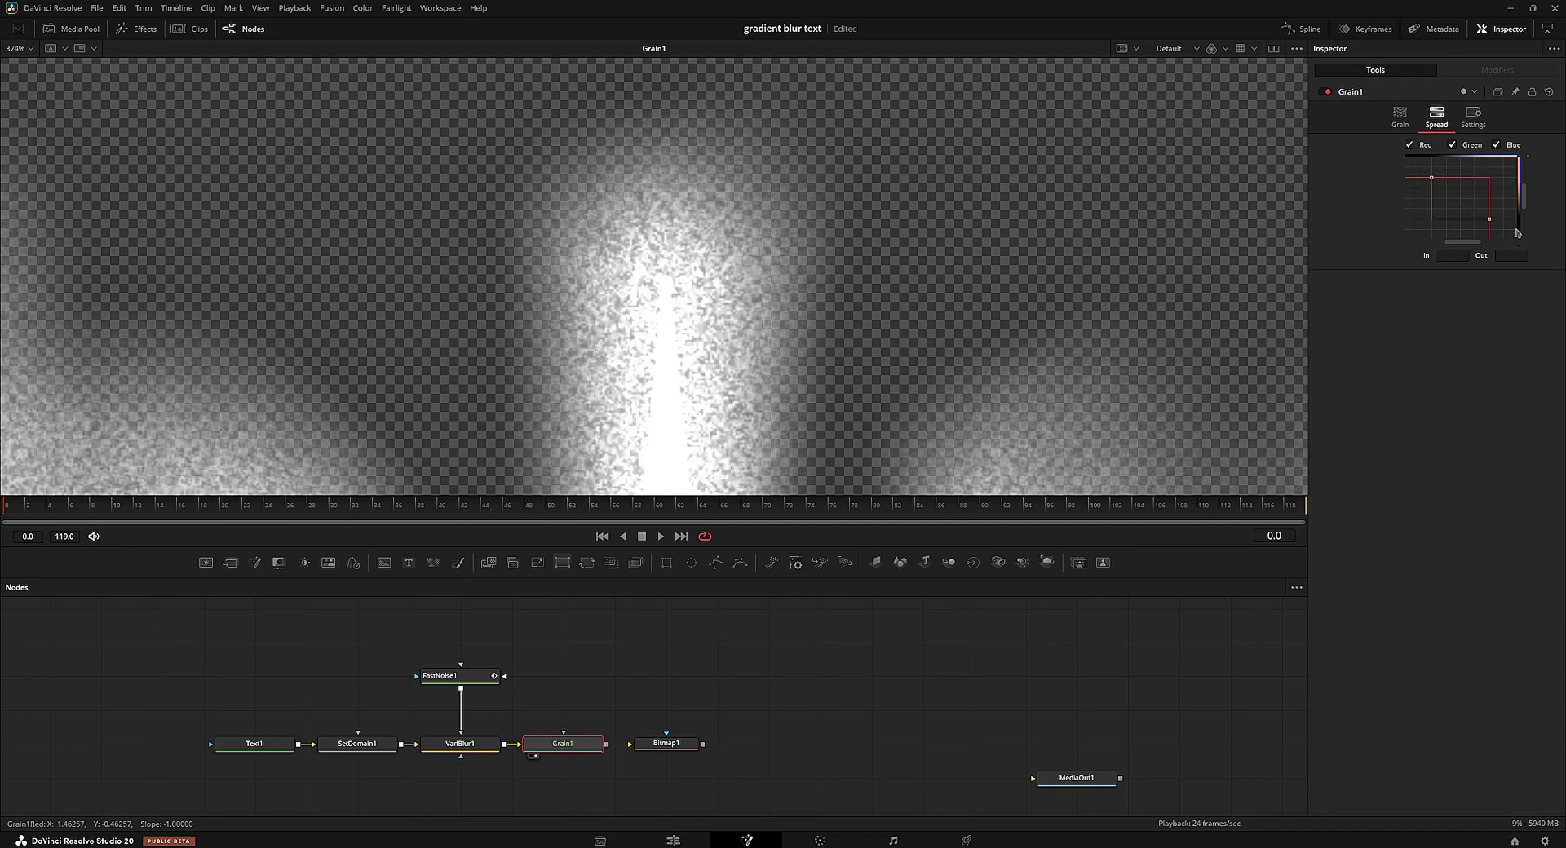
{"action": "left_click_drag", "start_coordinate": [807, 507], "coordinate": [624, 499]}
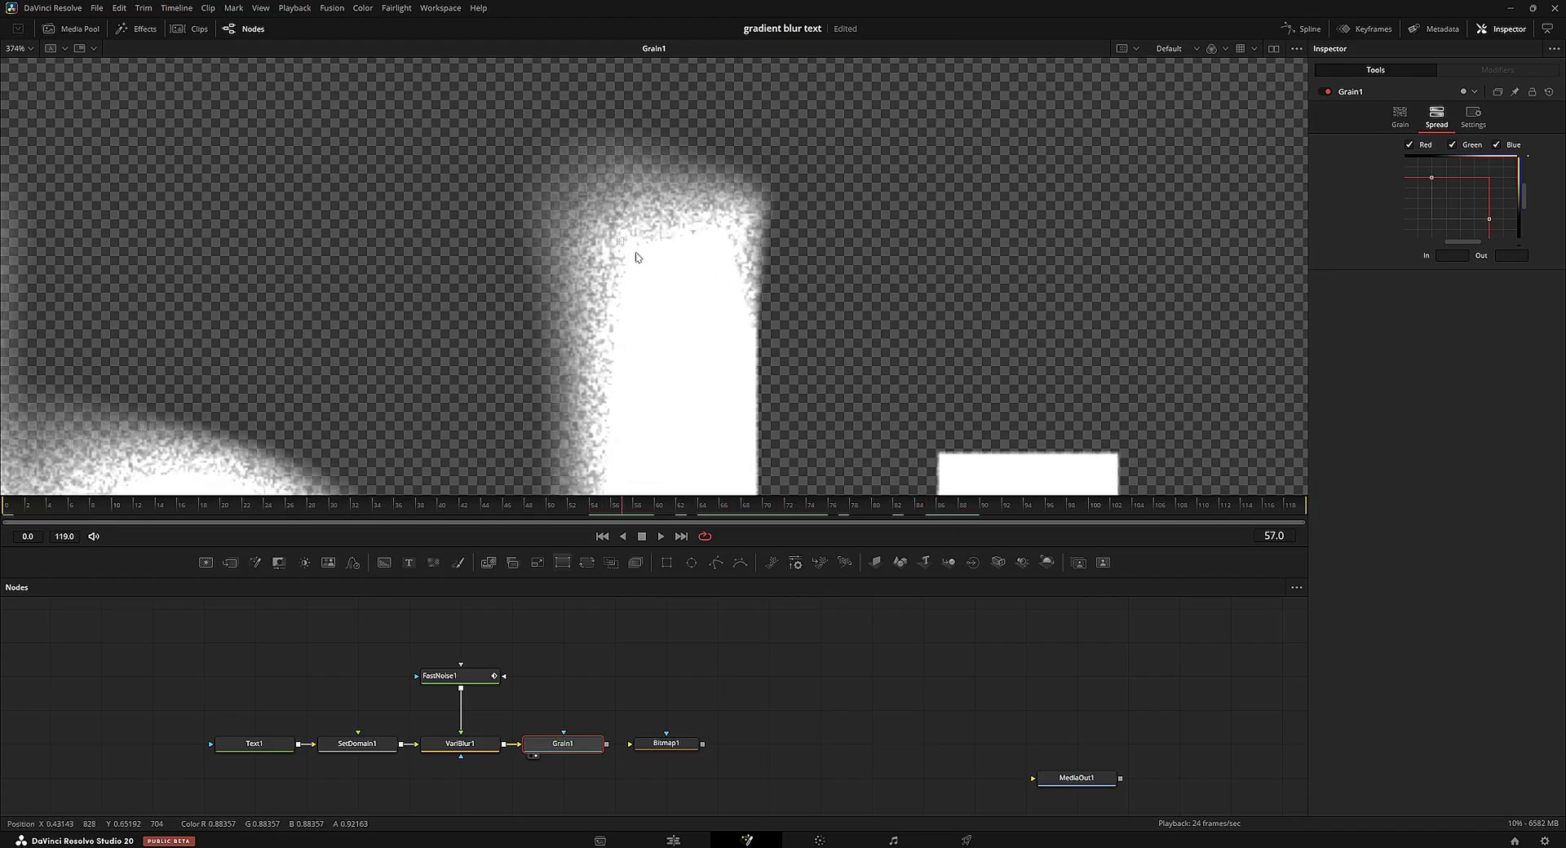
{"action": "key", "text": "ctrl+f"}
{"action": "scroll", "coordinate": [542, 239], "scroll_direction": "up", "scroll_amount": 10}
{"action": "left_click_drag", "start_coordinate": [541, 239], "coordinate": [605, 302]}
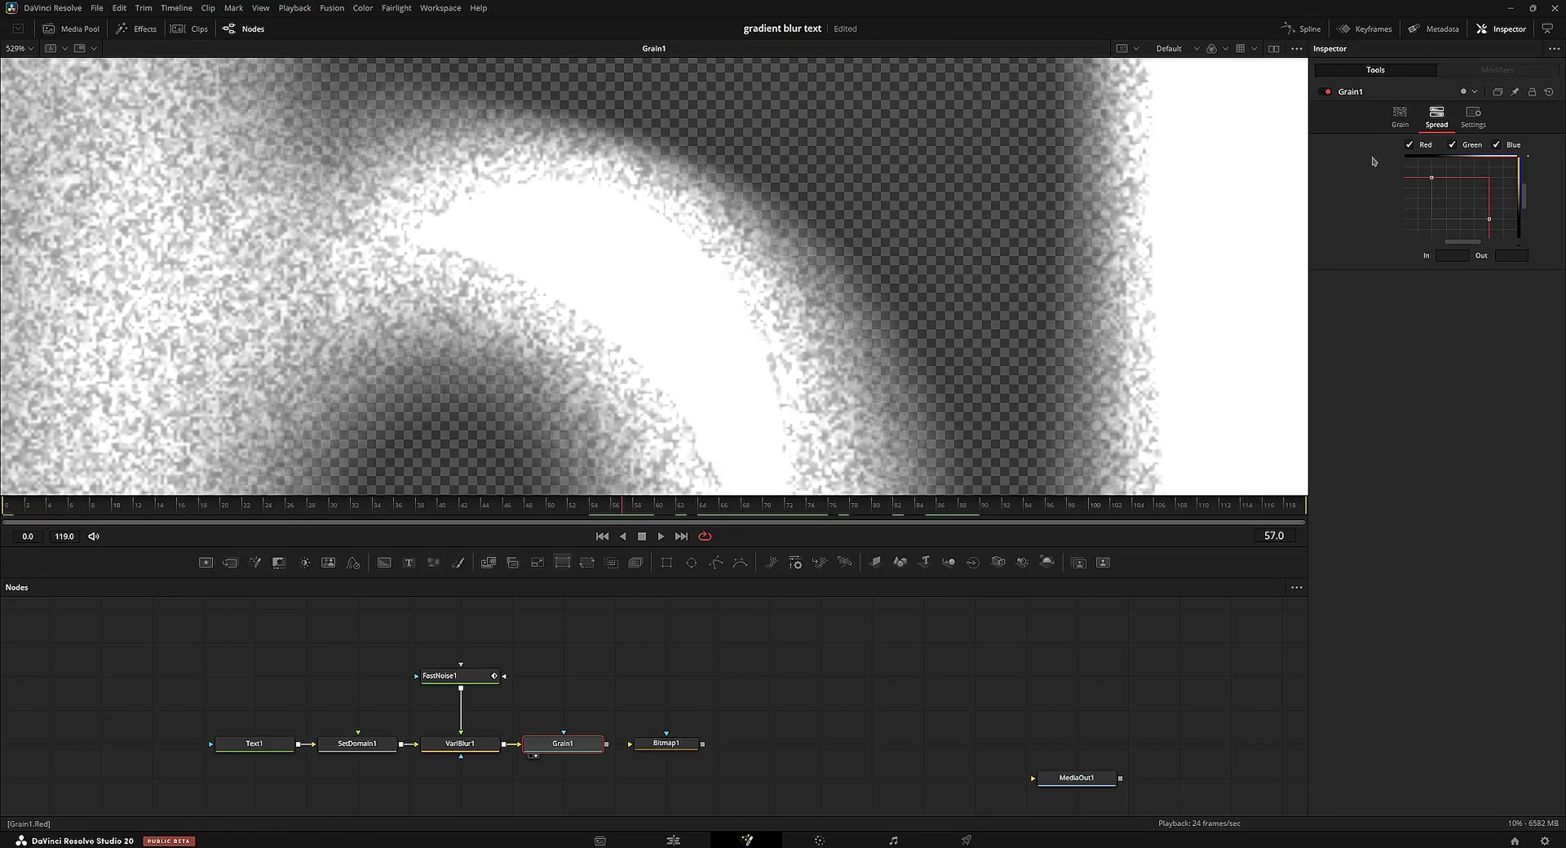
Step: Smooth the Spread curve into a rounded arc falling steeply near white, adjusting its handles while checking the grain at frames 68 and 0
{"action": "left_click_drag", "start_coordinate": [1523, 203], "coordinate": [1483, 188]}
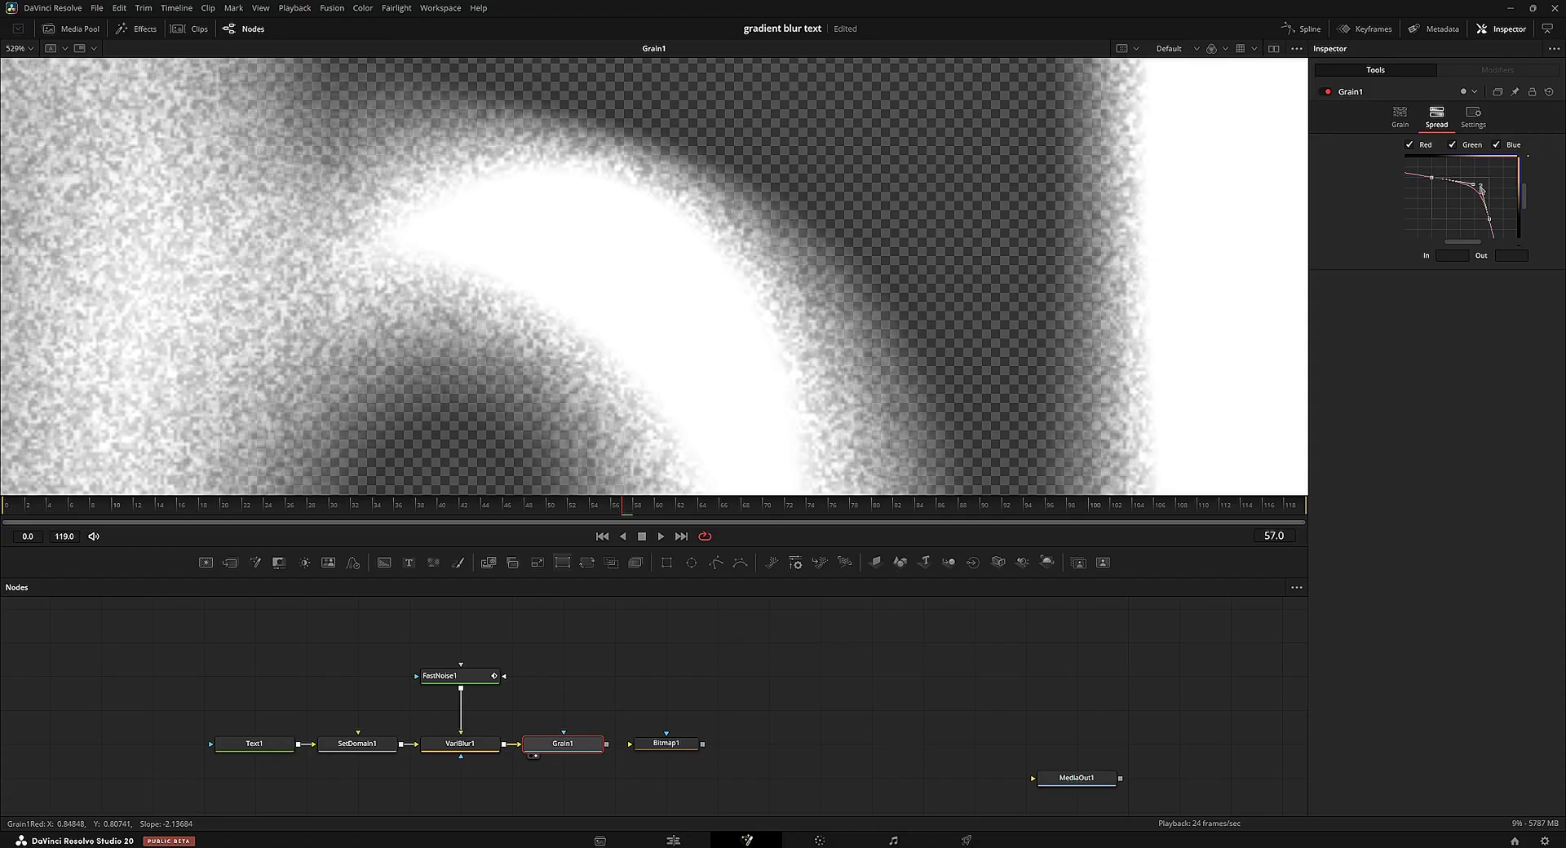
{"action": "left_click_drag", "start_coordinate": [626, 506], "coordinate": [744, 489]}
{"action": "key", "text": "ctrl+f"}
{"action": "scroll", "coordinate": [525, 300], "scroll_direction": "up", "scroll_amount": 10}
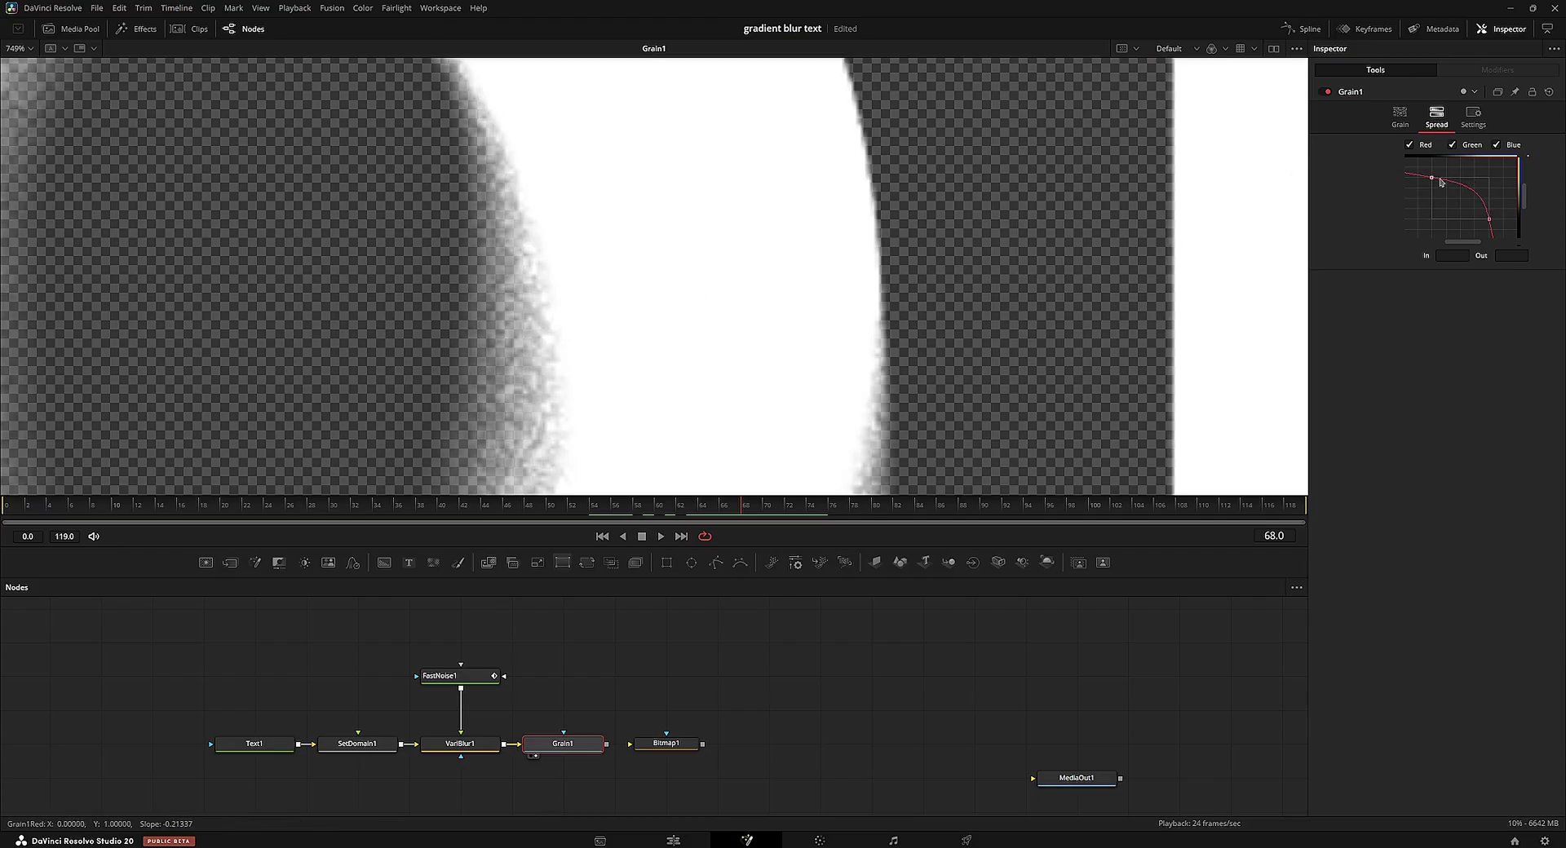
{"action": "left_click_drag", "start_coordinate": [1441, 182], "coordinate": [1479, 219]}
{"action": "key", "text": "ctrl+f"}
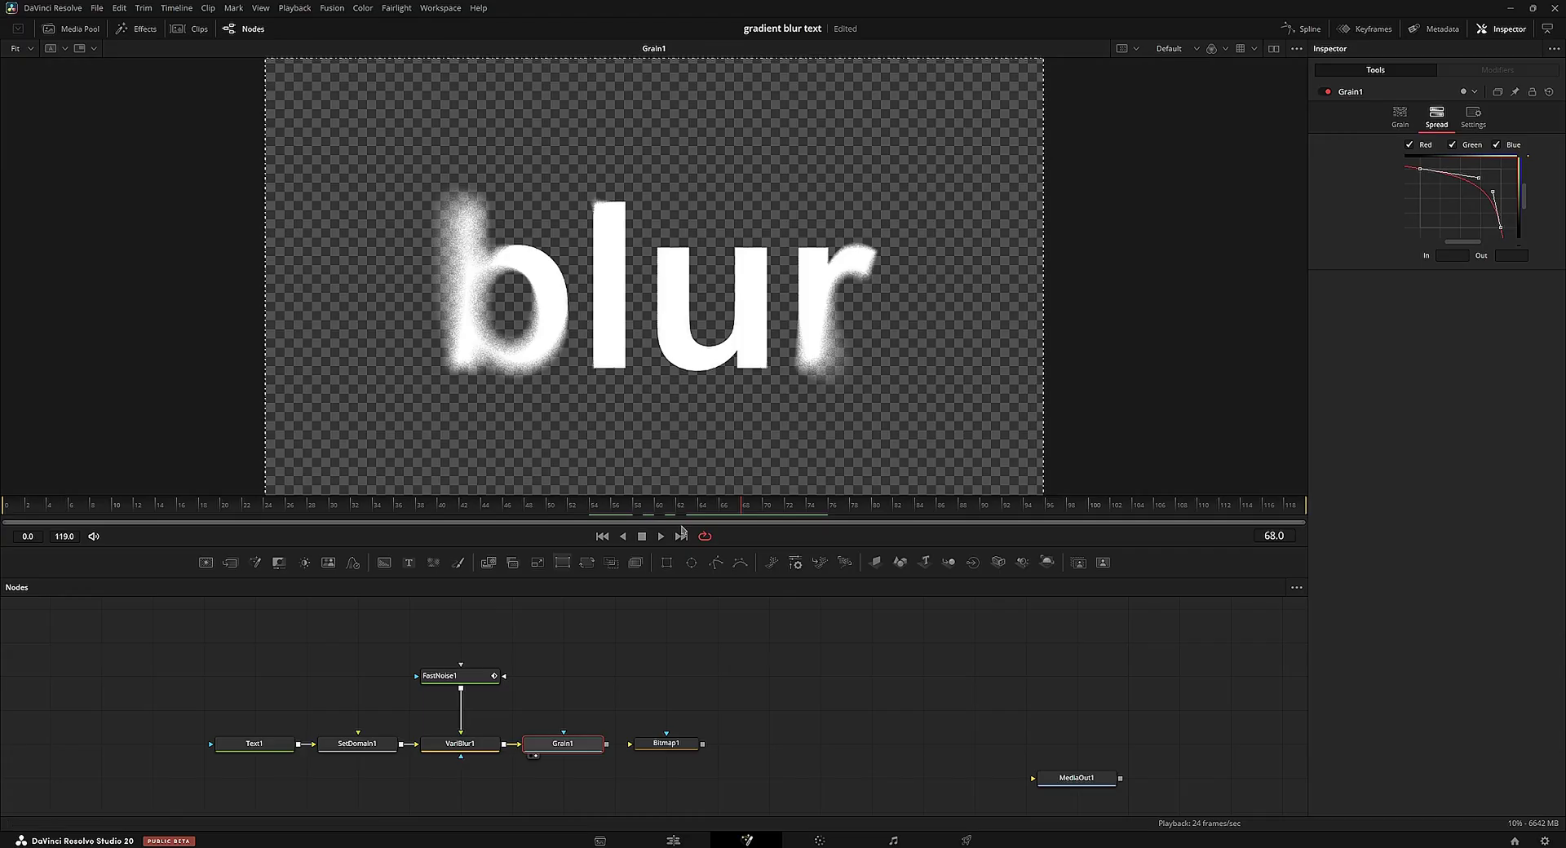
{"action": "left_click_drag", "start_coordinate": [621, 505], "coordinate": [3, 507]}
Step: Connect Grain1's output to Bitmap1 and display Bitmap1 in the viewer
{"action": "left_click_drag", "start_coordinate": [661, 748], "coordinate": [703, 749]}
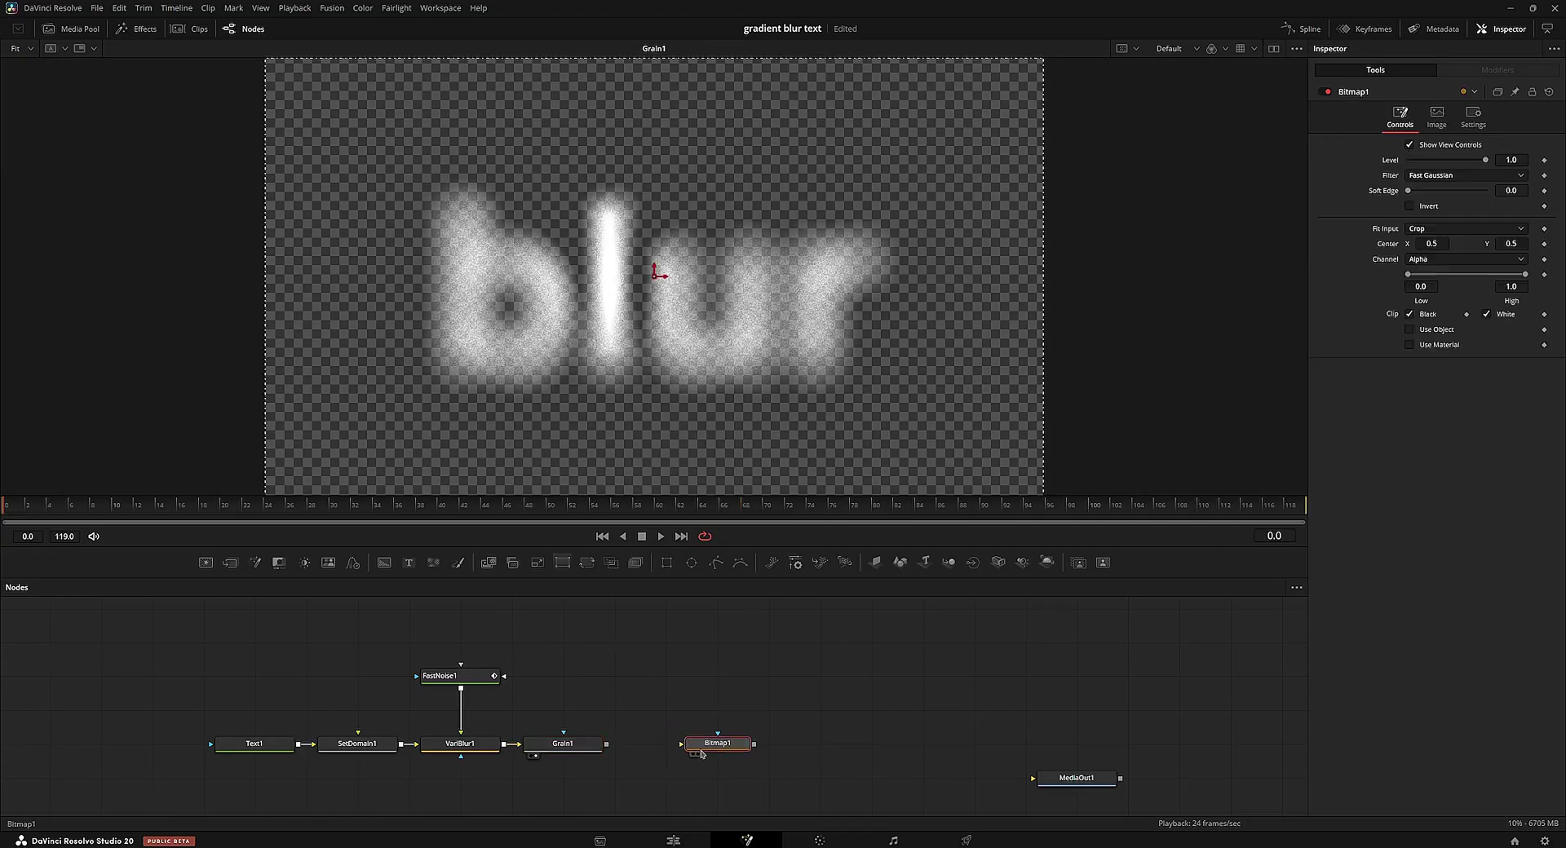
{"action": "left_click", "coordinate": [584, 746]}
{"action": "left_click_drag", "start_coordinate": [606, 744], "coordinate": [671, 747]}
{"action": "key", "text": "2"}
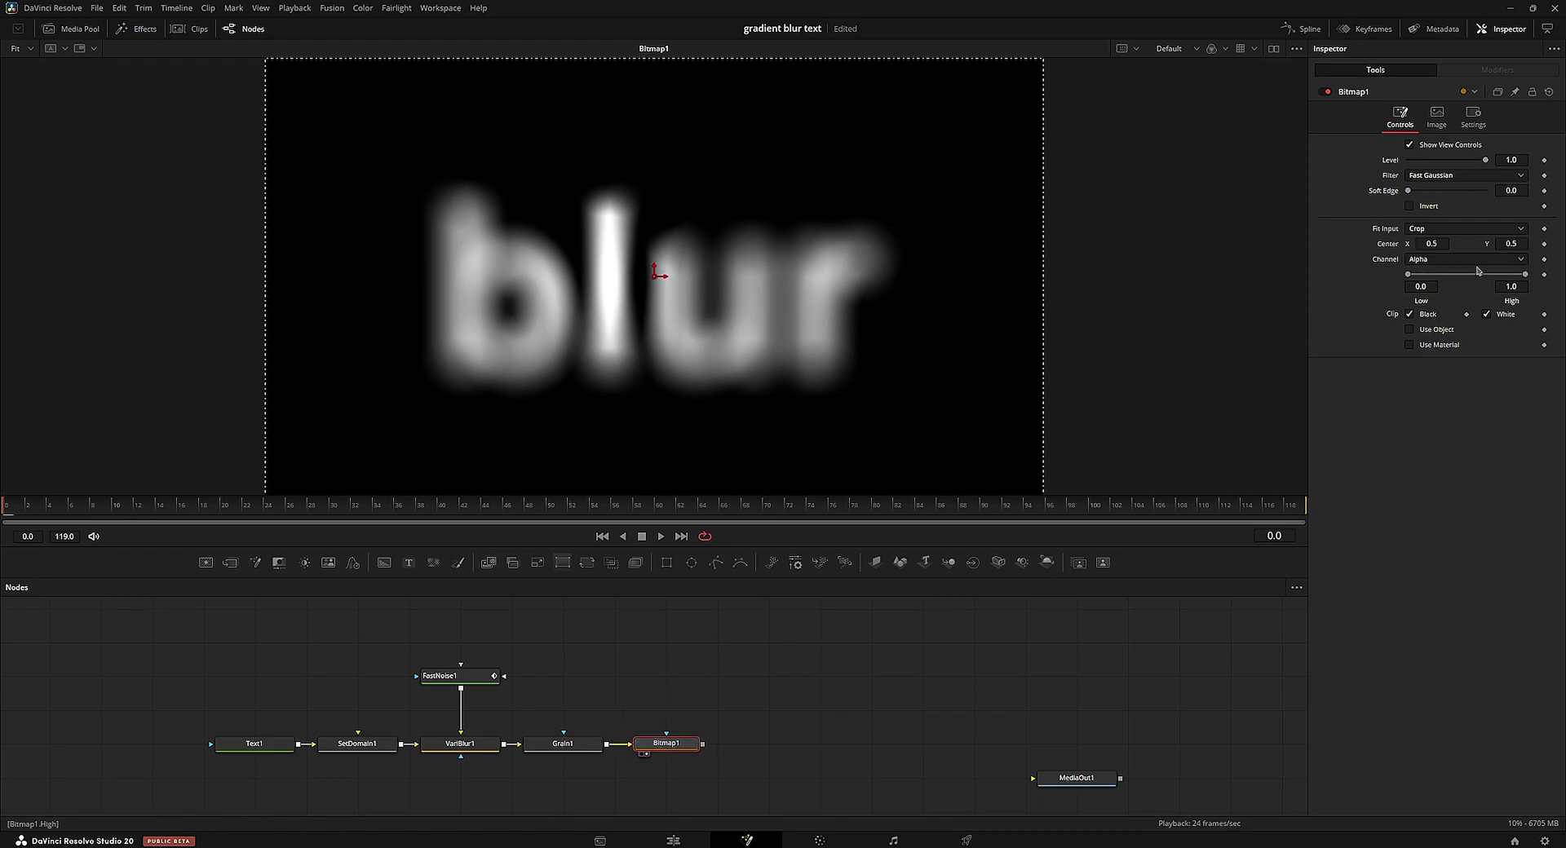
Step: Set Bitmap1's channel to Luminance and play the reveal to check the grain in the mask
{"action": "left_click", "coordinate": [1469, 260]}
{"action": "left_click", "coordinate": [1426, 345]}
{"action": "scroll", "coordinate": [562, 294], "scroll_direction": "up", "scroll_amount": 3}
{"action": "key", "text": "space"}
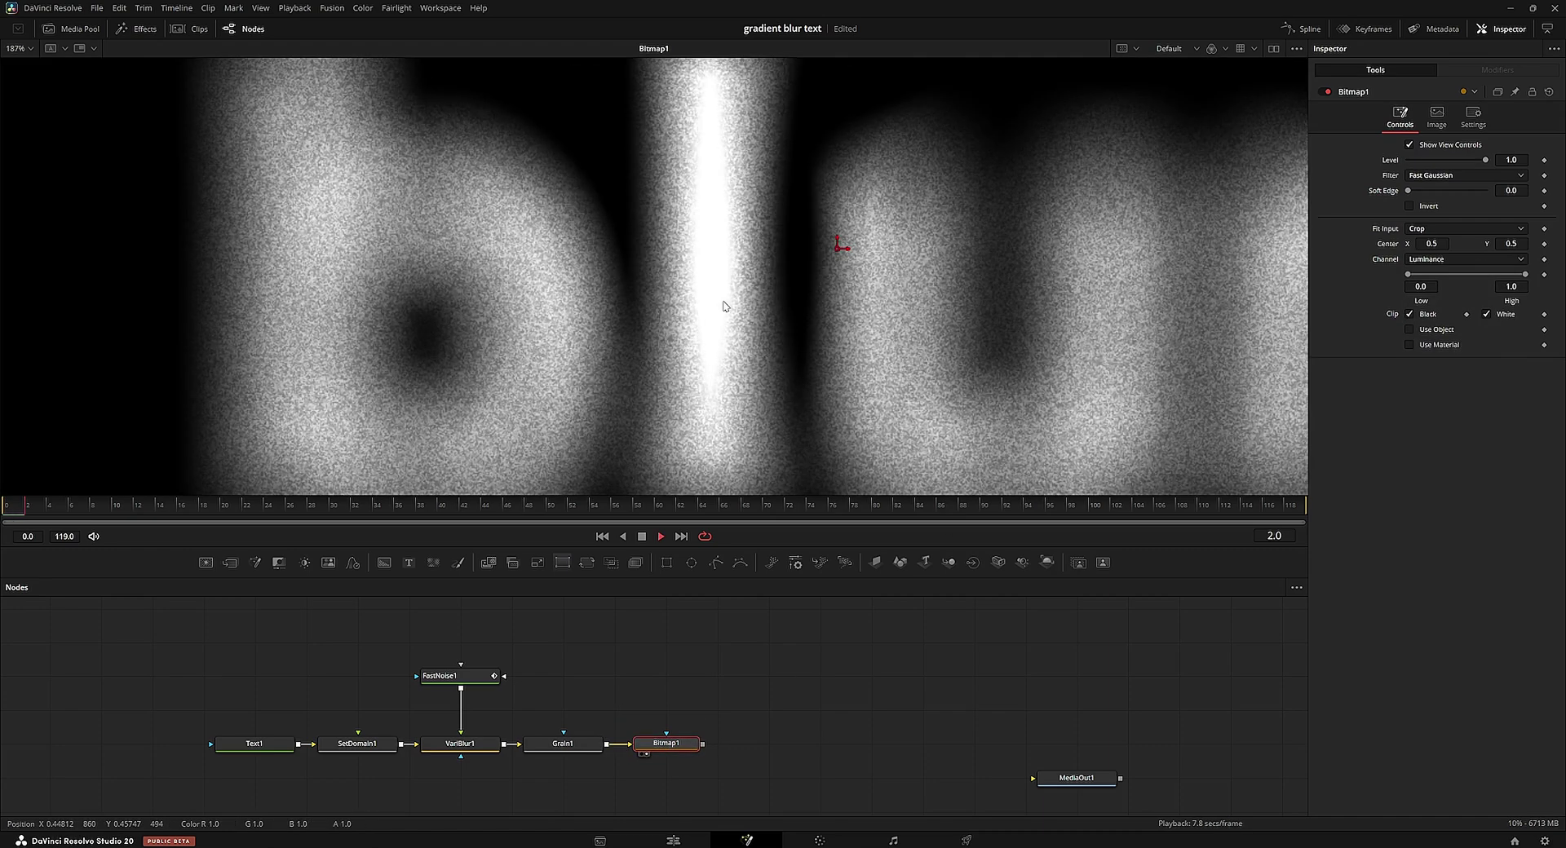
{"action": "scroll", "coordinate": [723, 307], "scroll_direction": "down", "scroll_amount": 2}
{"action": "key", "text": "ctrl+f"}
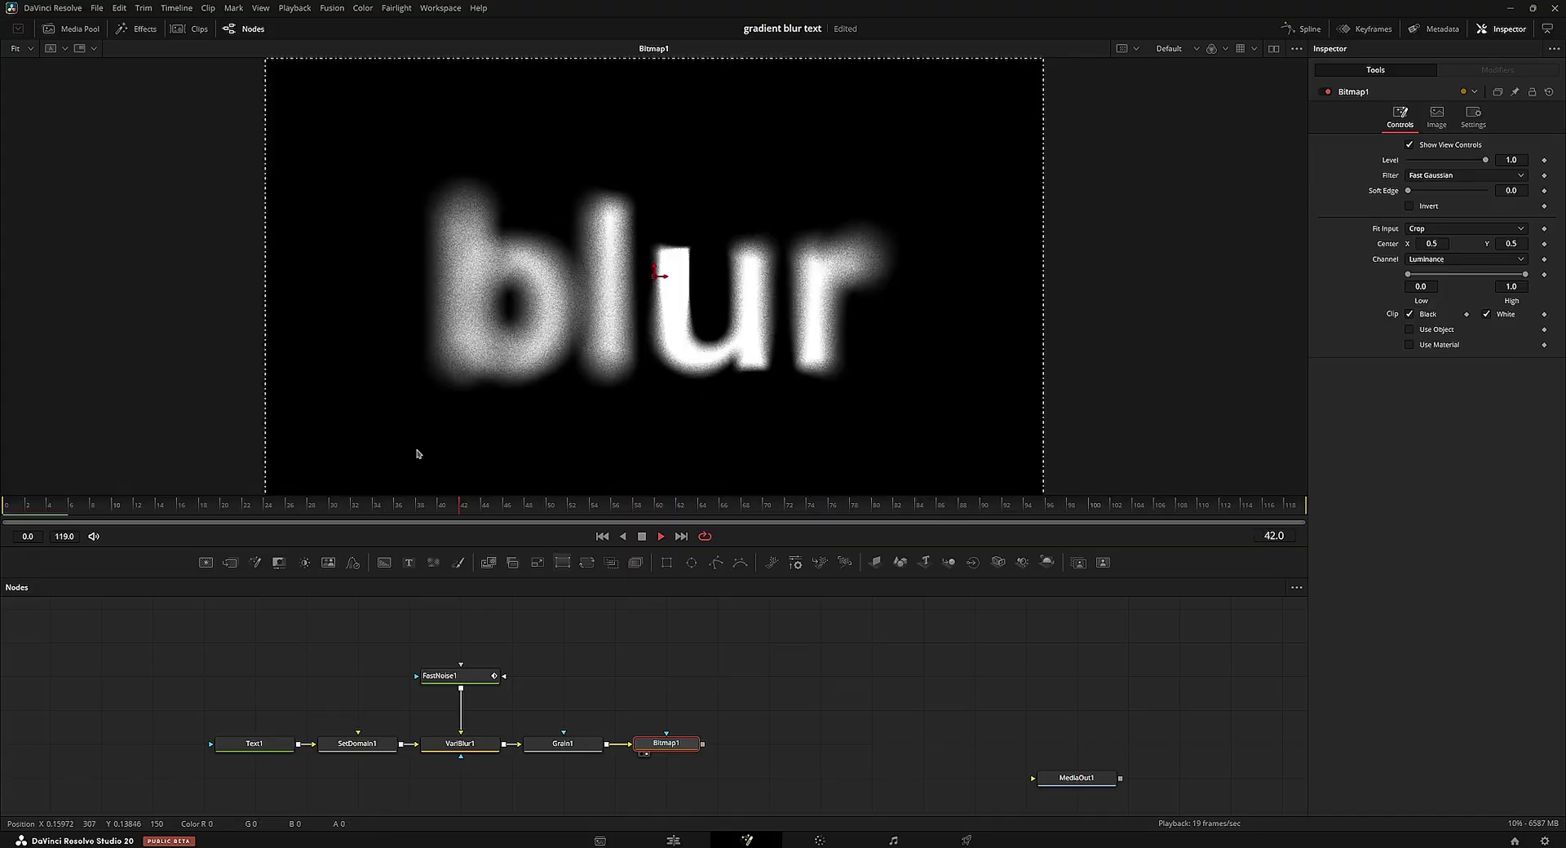
{"action": "key", "text": "space"}
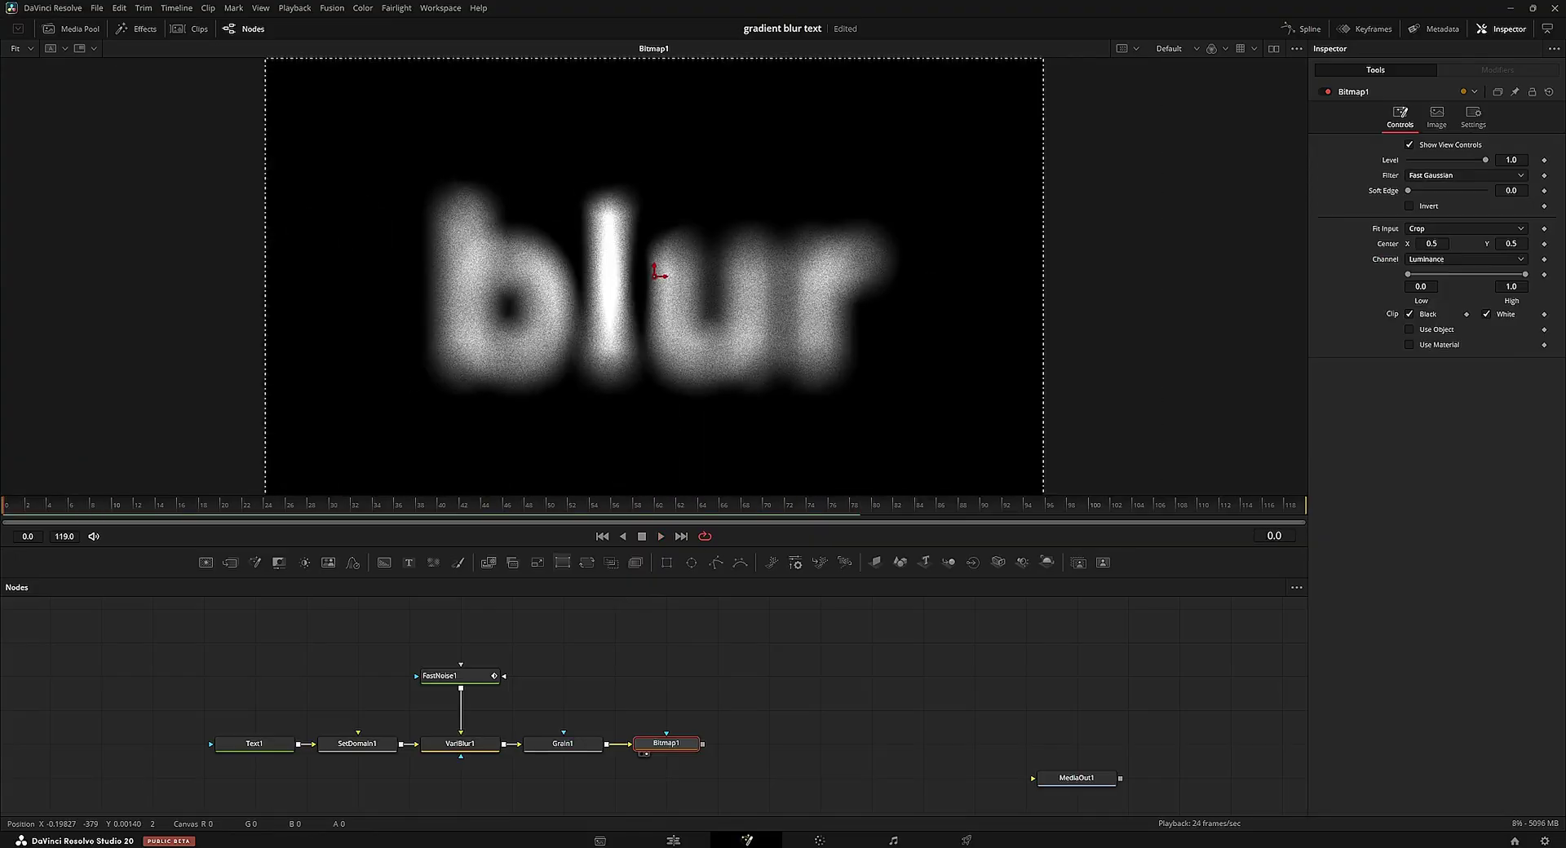
Step: Add a second FastNoise node in the free space after Bitmap1
{"action": "left_click", "coordinate": [628, 771]}
{"action": "left_click_drag", "start_coordinate": [629, 771], "coordinate": [438, 736]}
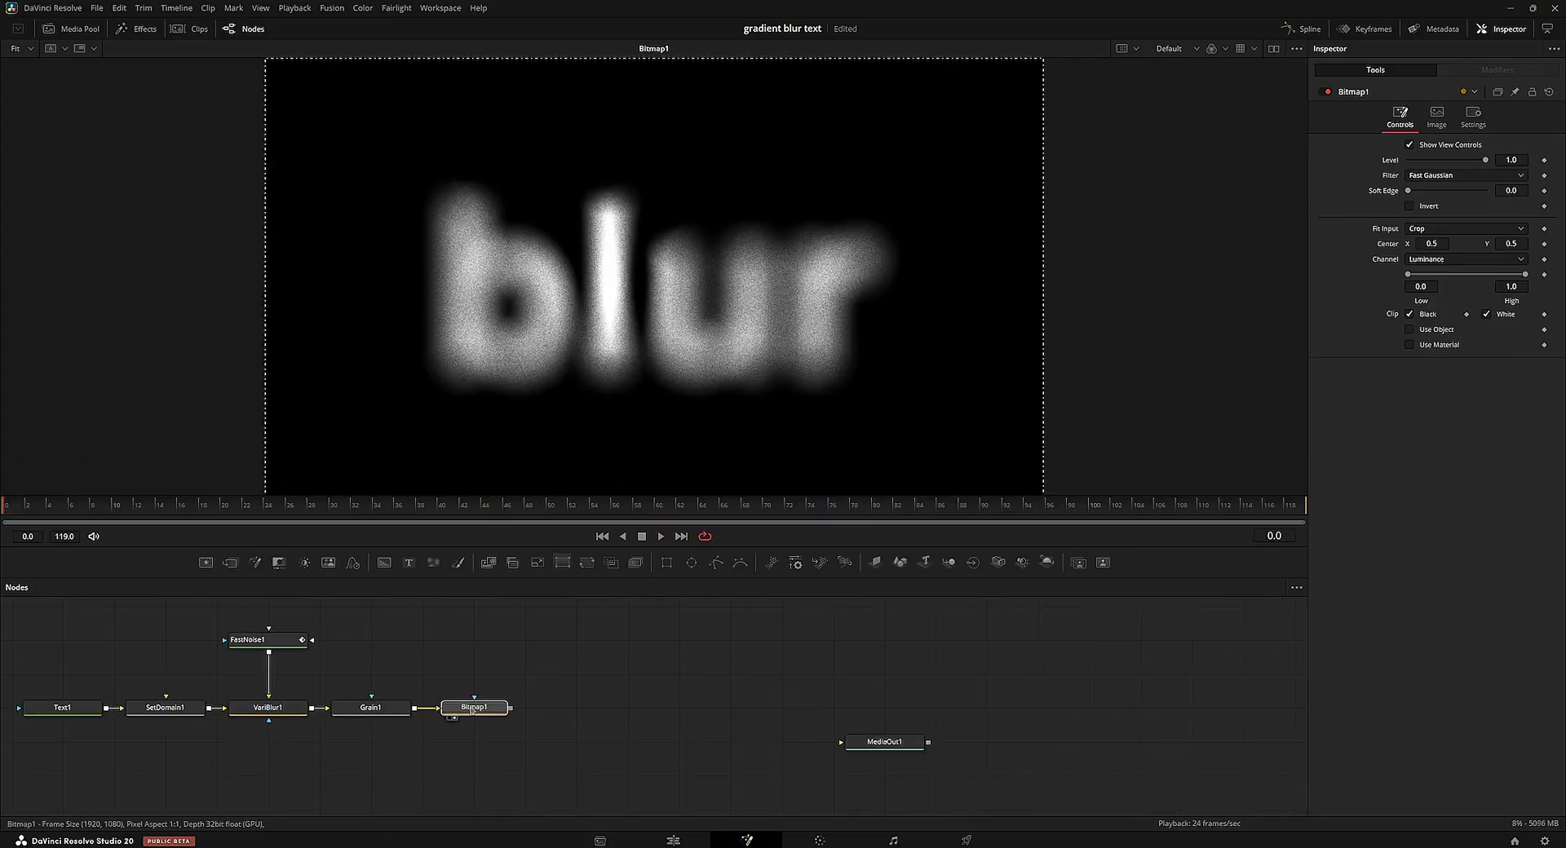
{"action": "left_click", "coordinate": [579, 682]}
{"action": "key", "text": "shift+space"}
{"action": "type", "text": "fn"}
{"action": "key", "text": "Return"}
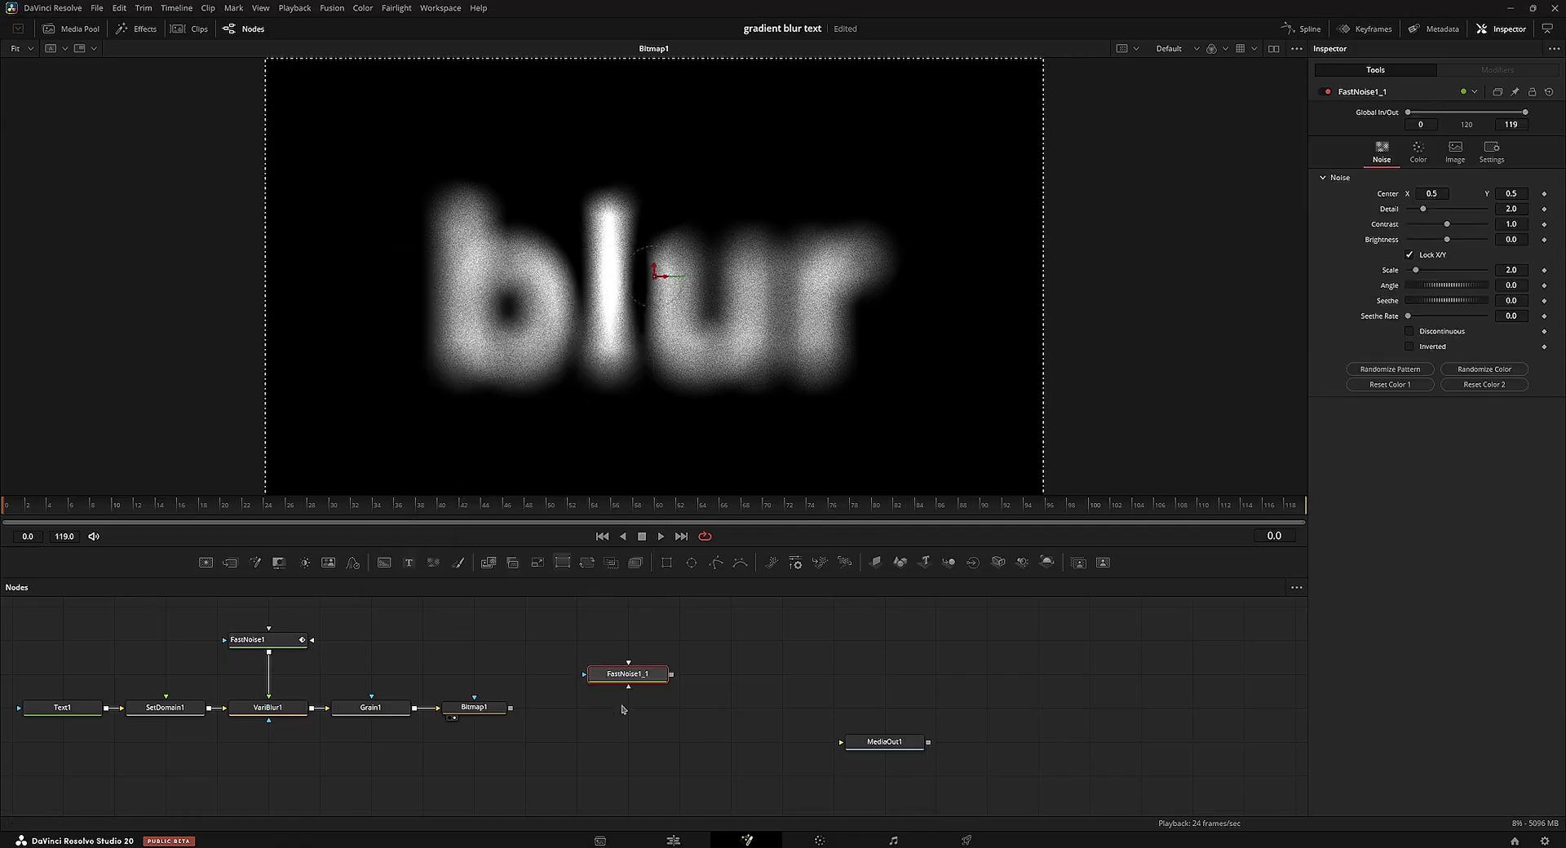
Step: Place FastNoise1_1 beside Bitmap1, feed Bitmap1 into its noise brightness map input, and display the result
{"action": "left_click_drag", "start_coordinate": [625, 675], "coordinate": [573, 709]}
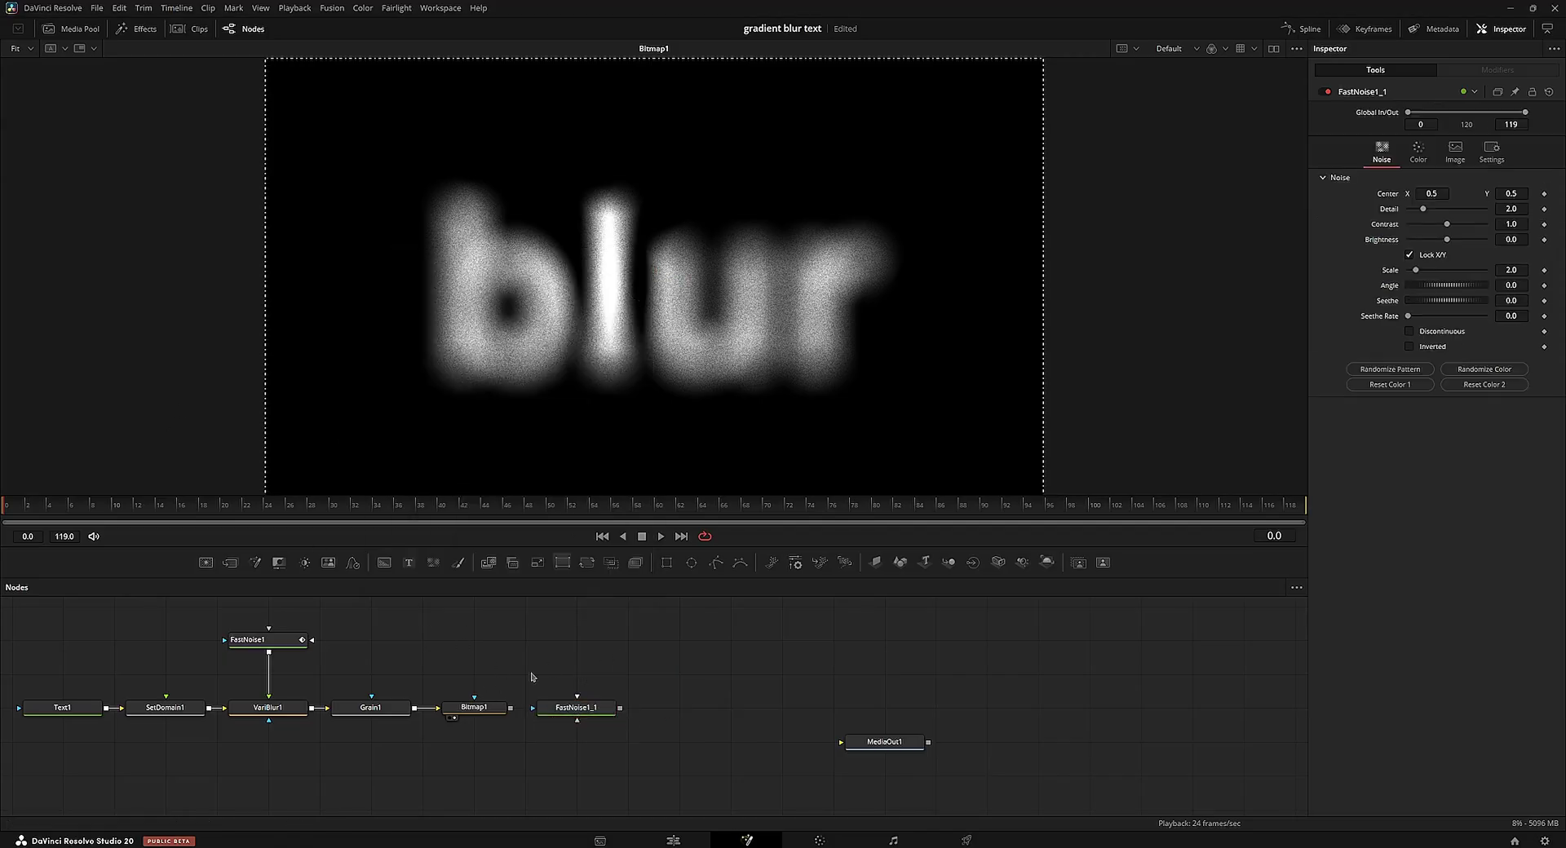
{"action": "left_click_drag", "start_coordinate": [510, 708], "coordinate": [680, 700]}
{"action": "left_click", "coordinate": [628, 739]}
{"action": "left_click", "coordinate": [581, 718]}
{"action": "key", "text": "2"}
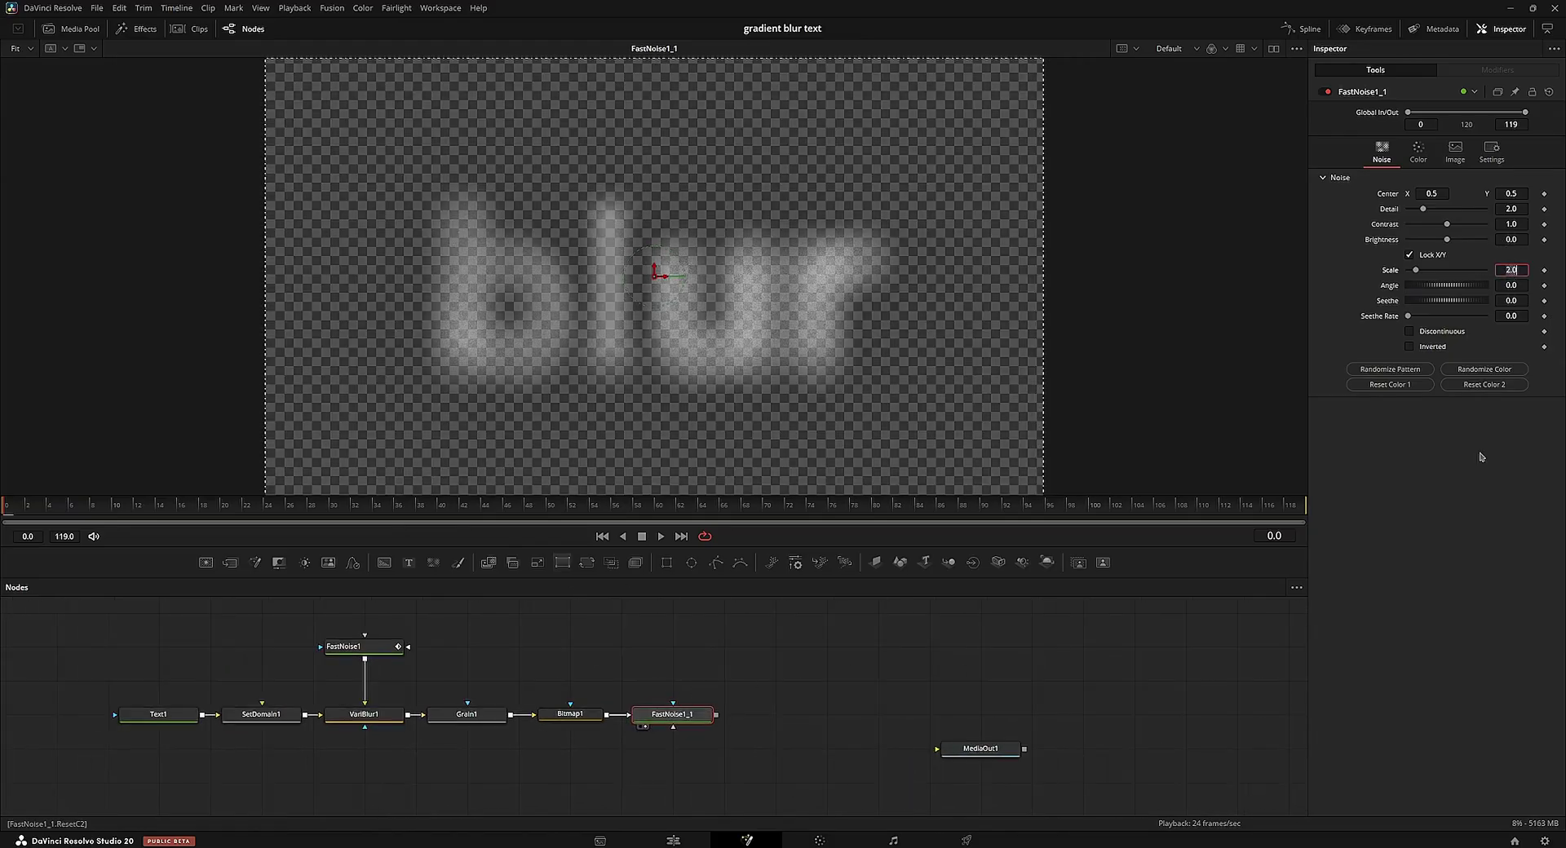
Step: Set FastNoise1_1's Scale to 0 and Brightness to 1
{"action": "type", "text": "0"}
{"action": "key", "text": "Return"}
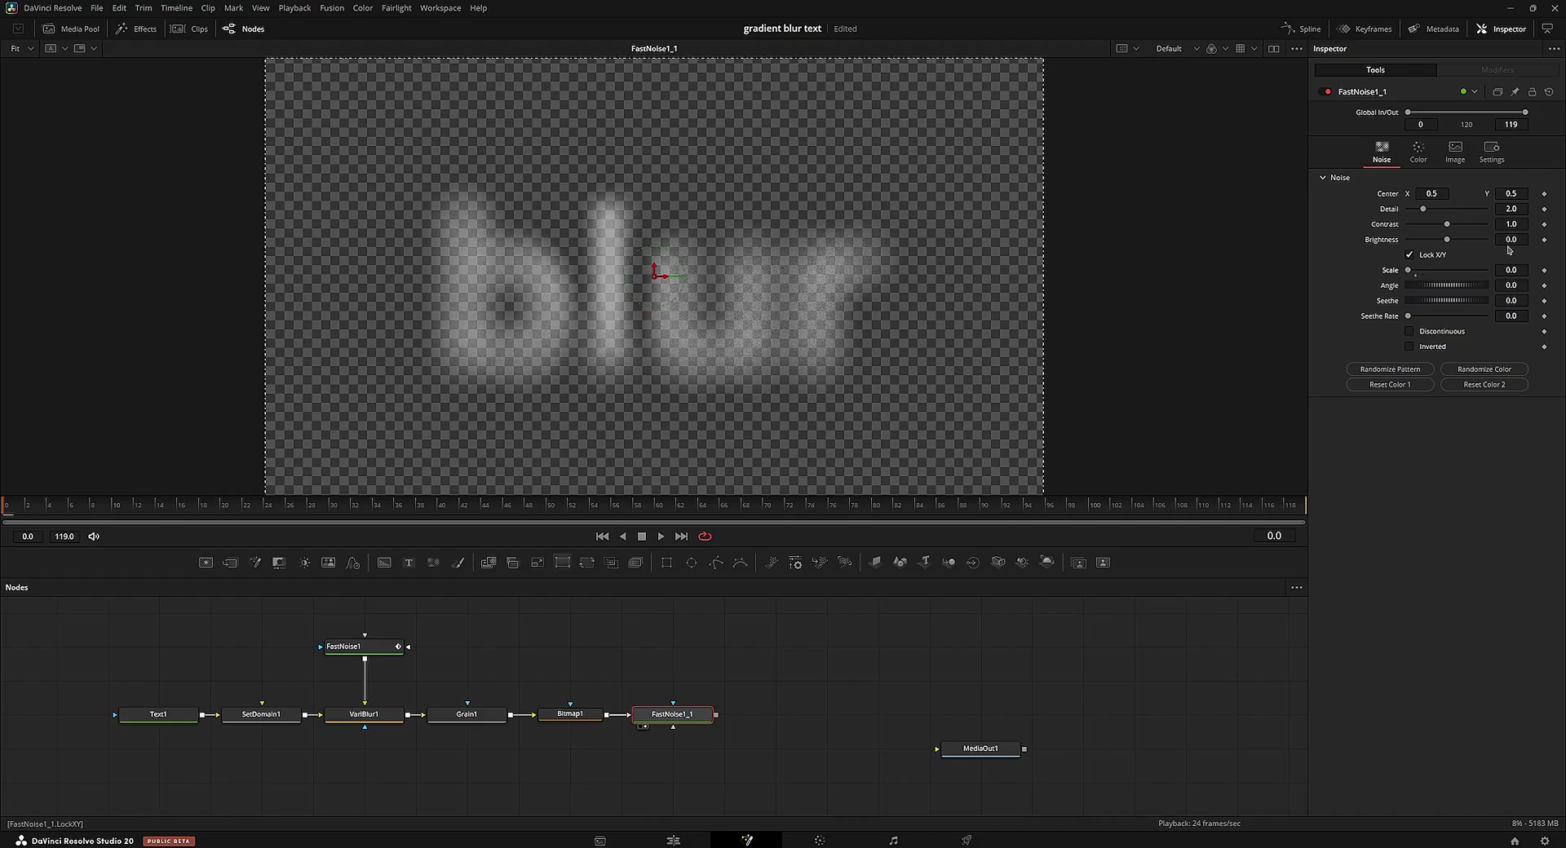
{"action": "type", "text": "1"}
{"action": "key", "text": "Return"}
Step: Switch FastNoise1_1's color type to Gradient and set the gradient Offset to 0.5
{"action": "left_click", "coordinate": [1418, 151]}
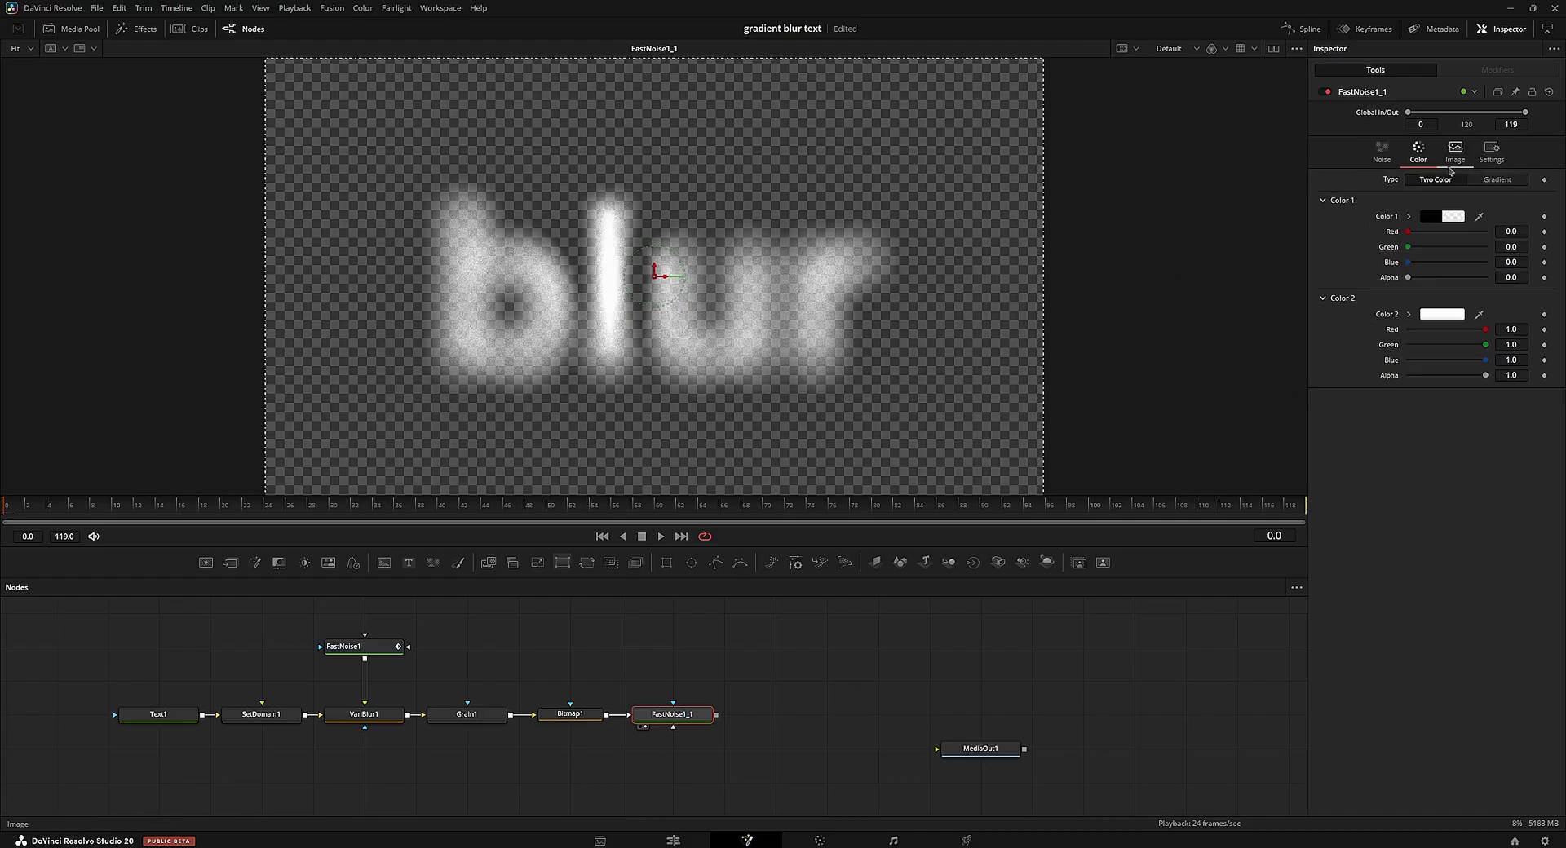
{"action": "left_click", "coordinate": [1497, 179]}
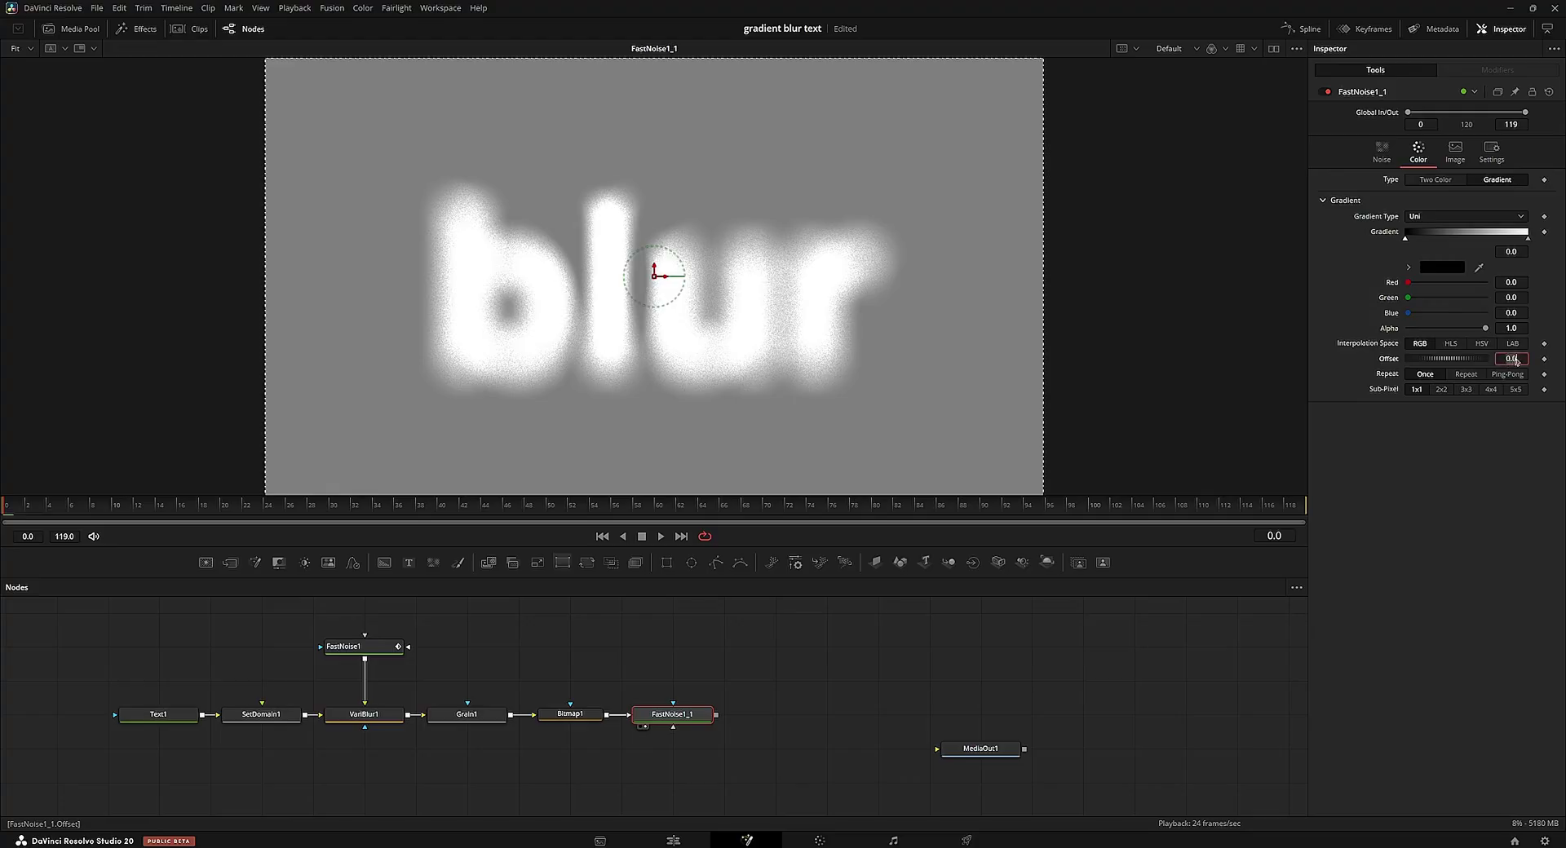
{"action": "type", "text": "0.5"}
{"action": "key", "text": "Tab"}
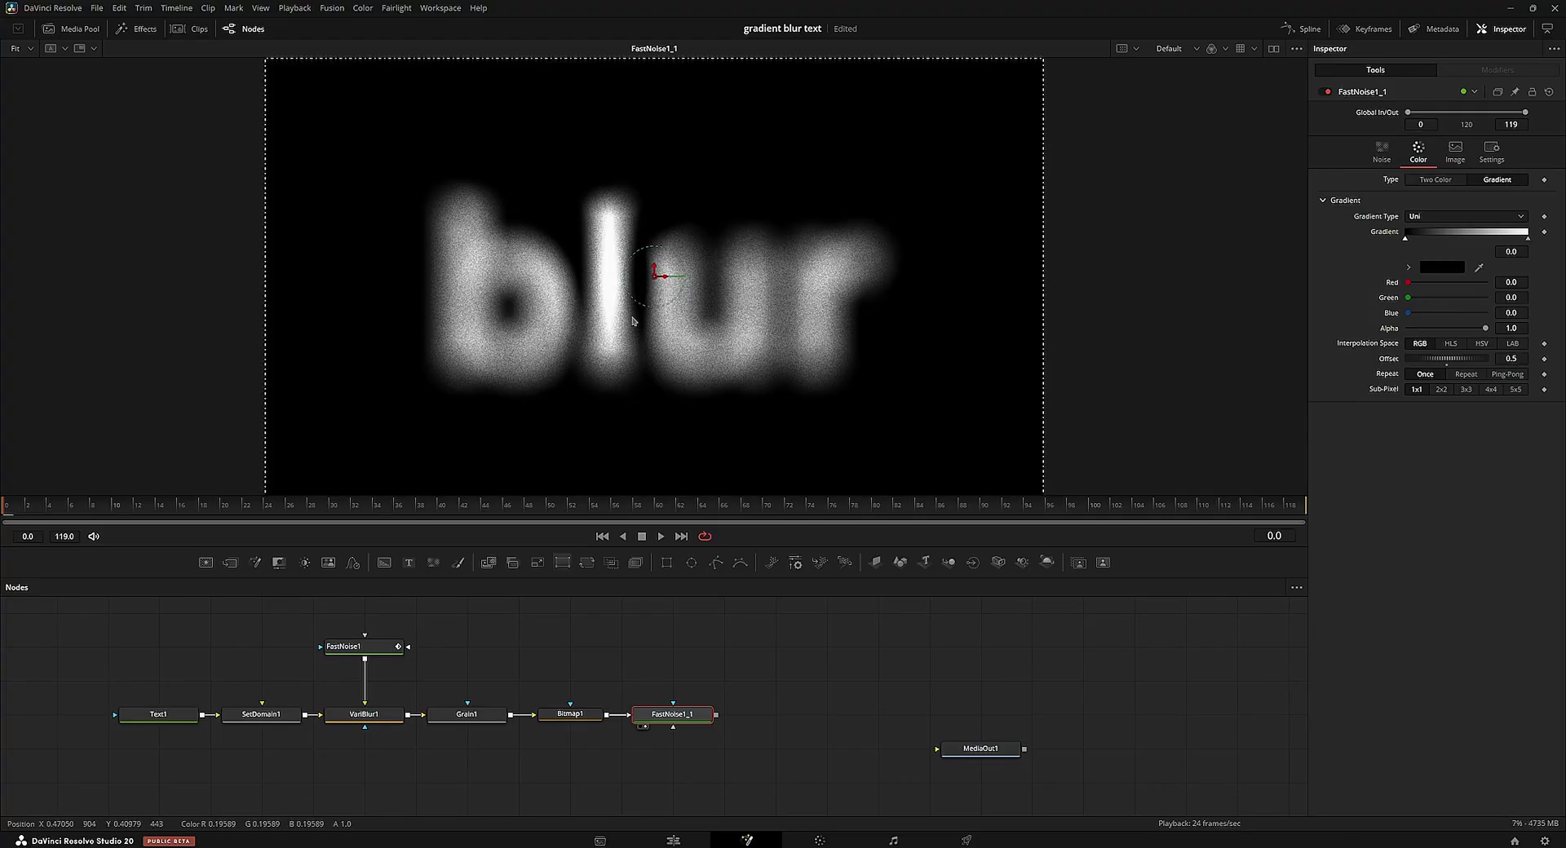
Step: Compare the Grain1 and Bitmap1 outputs up close, and toggle the viewer's channel display on Bitmap1
{"action": "left_click", "coordinate": [574, 718]}
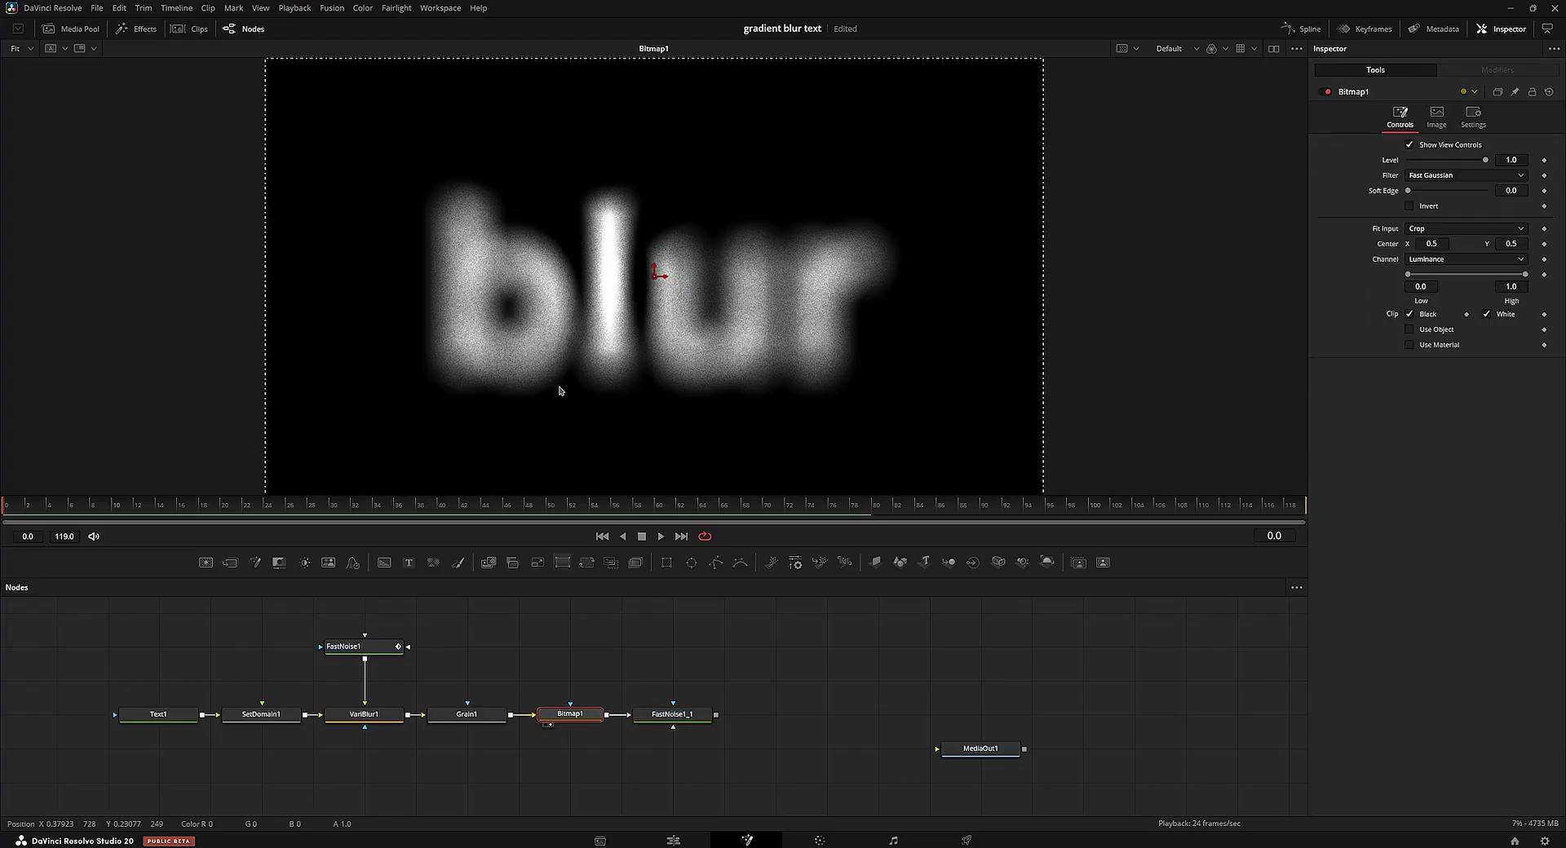
{"action": "scroll", "coordinate": [479, 349], "scroll_direction": "up", "scroll_amount": 3}
{"action": "left_click", "coordinate": [473, 716]}
{"action": "key", "text": "2"}
{"action": "left_click", "coordinate": [573, 715]}
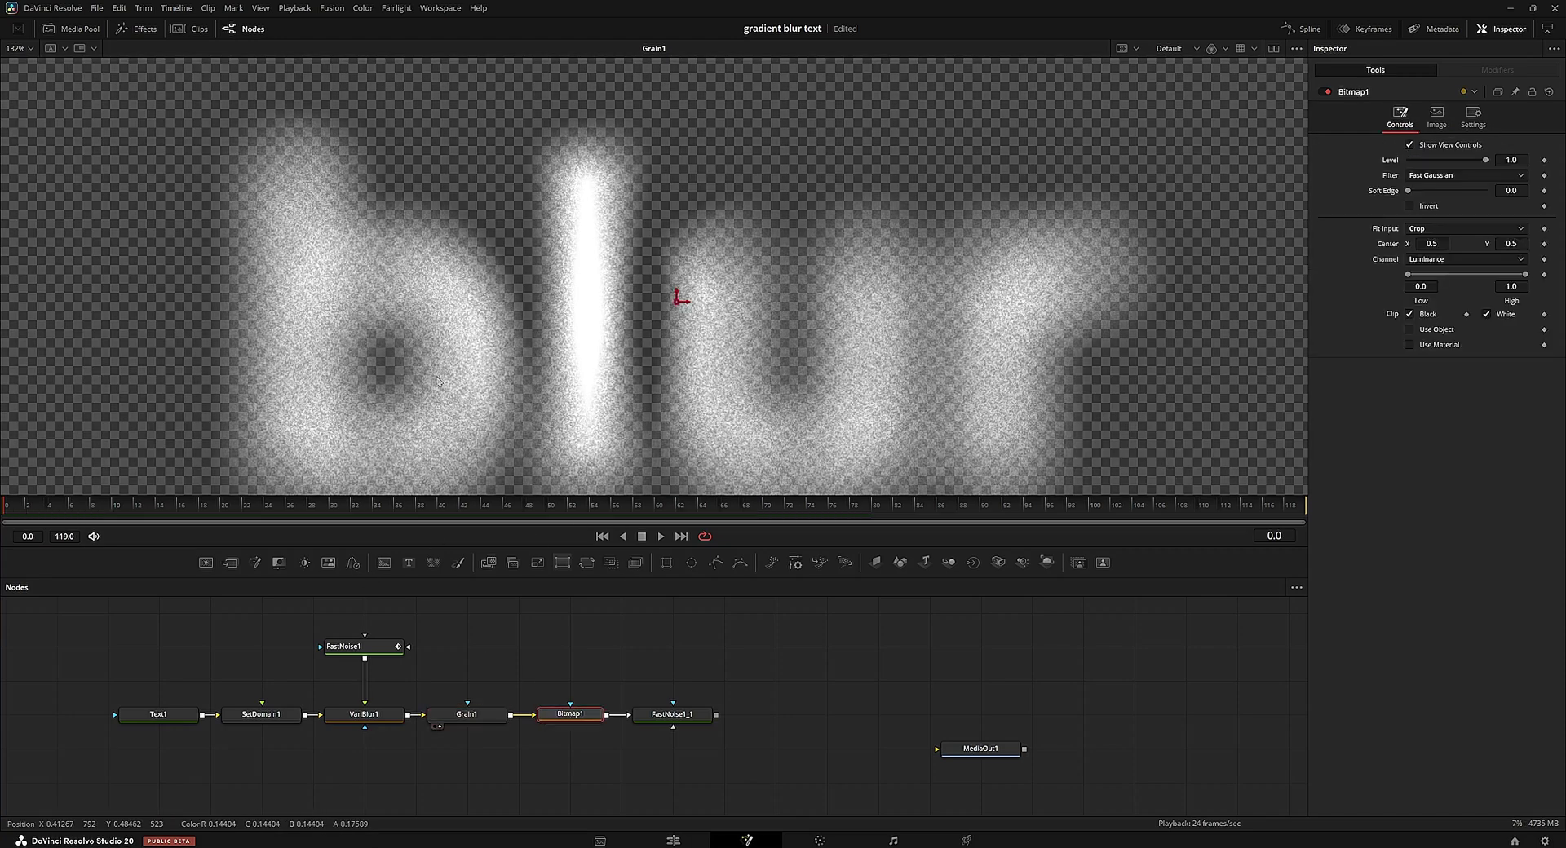
{"action": "key", "text": "1"}
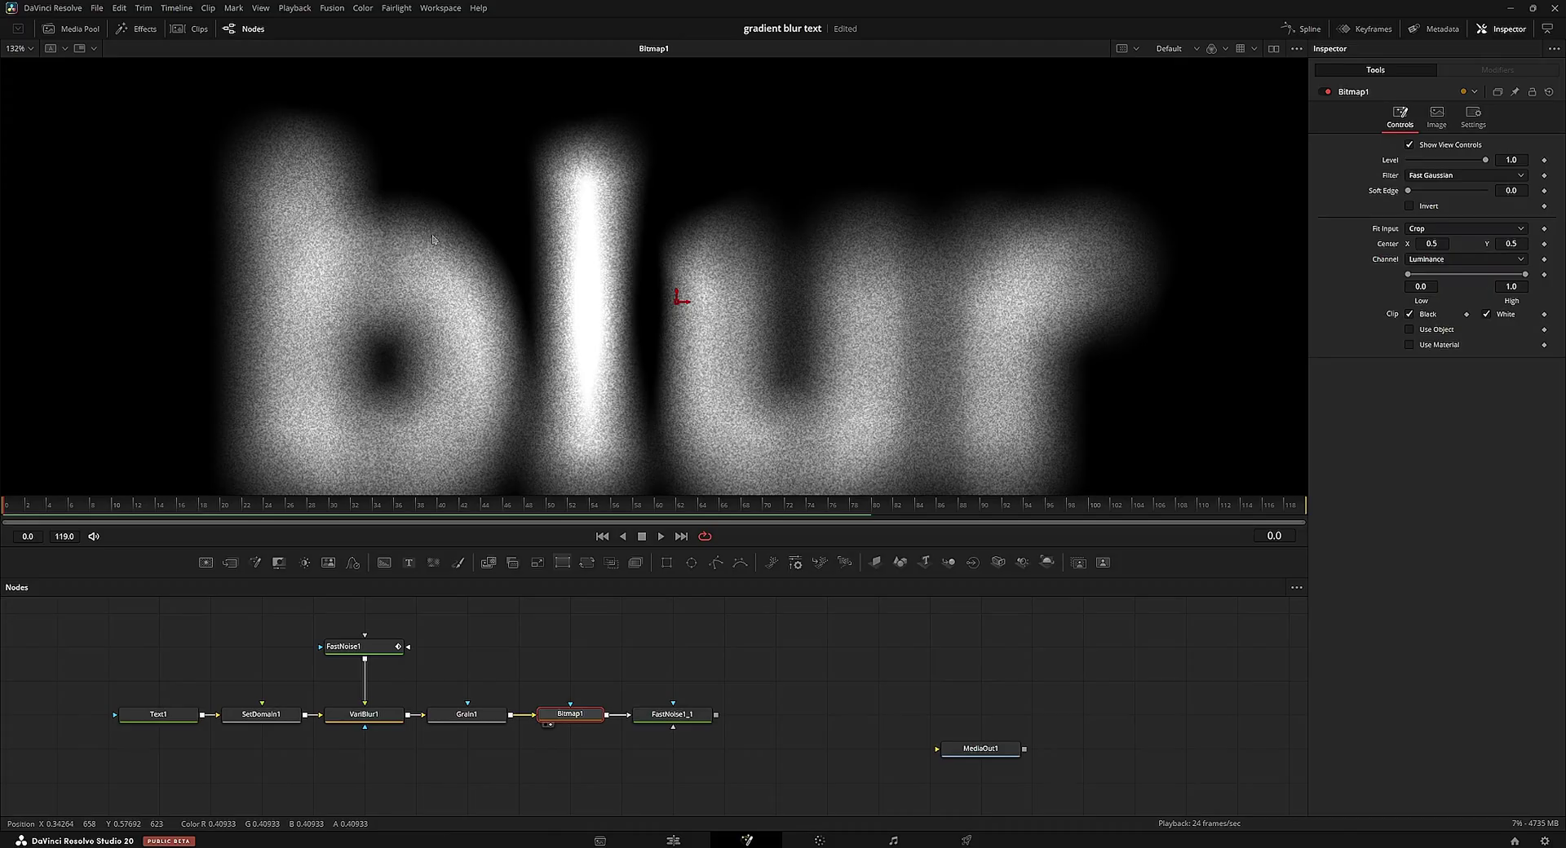
{"action": "key", "text": "ctrl+f"}
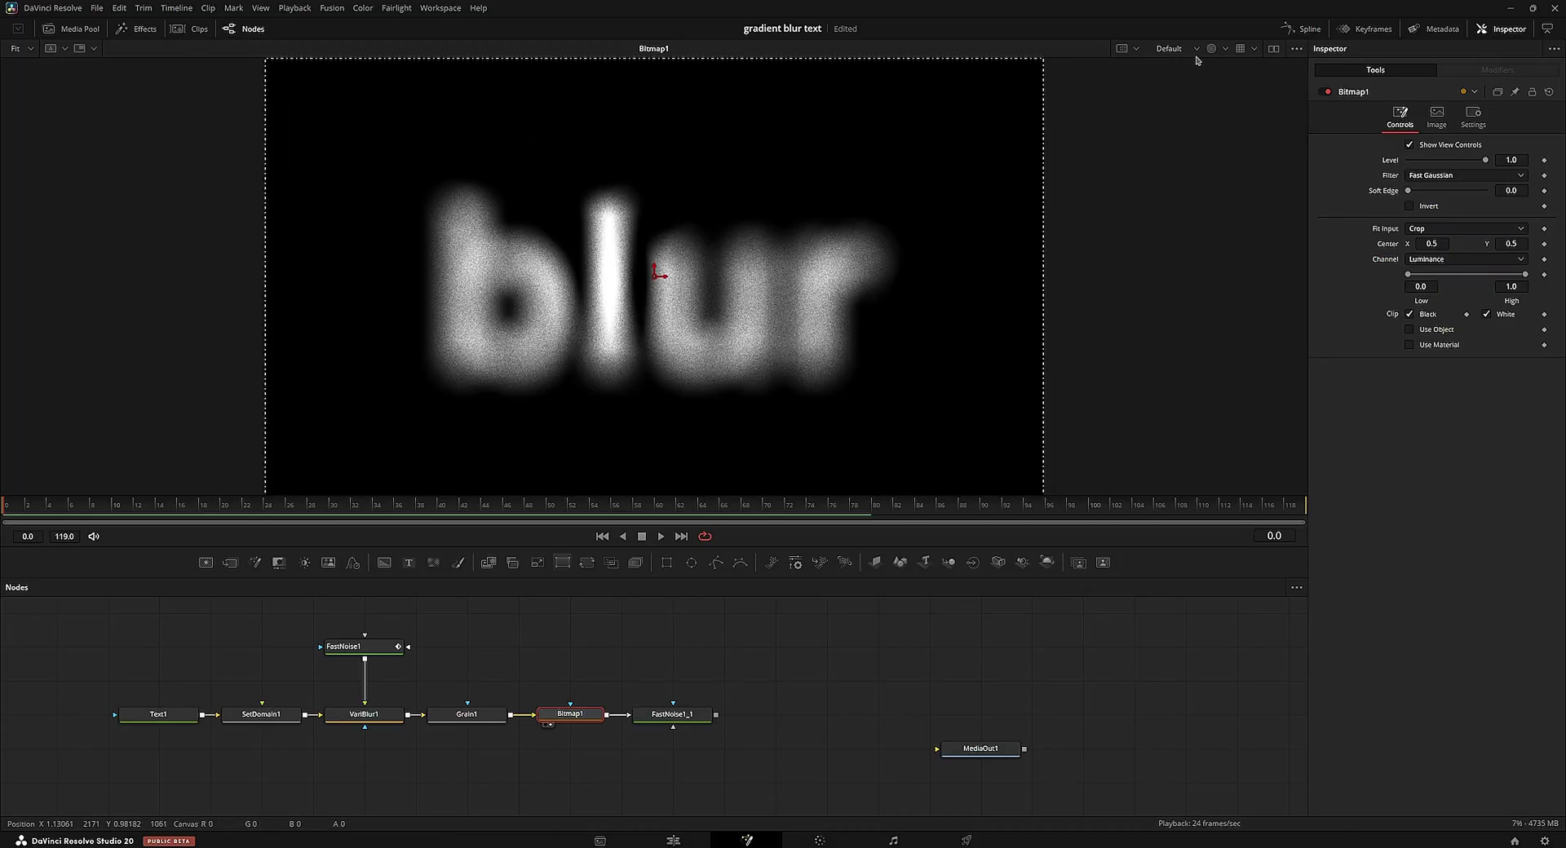
{"action": "left_click", "coordinate": [1224, 50]}
{"action": "left_click", "coordinate": [1225, 67]}
{"action": "left_click", "coordinate": [1226, 52]}
{"action": "left_click", "coordinate": [1225, 67]}
Step: At frame 36, add a stop at about 0.21 on FastNoise1_1's gradient and color it pure red
{"action": "mouse_move", "coordinate": [665, 714]}
{"action": "left_mouse_down"}
{"action": "mouse_move", "coordinate": [709, 647]}
{"action": "mouse_move", "coordinate": [716, 715]}
{"action": "mouse_move", "coordinate": [648, 709]}
{"action": "left_mouse_up"}
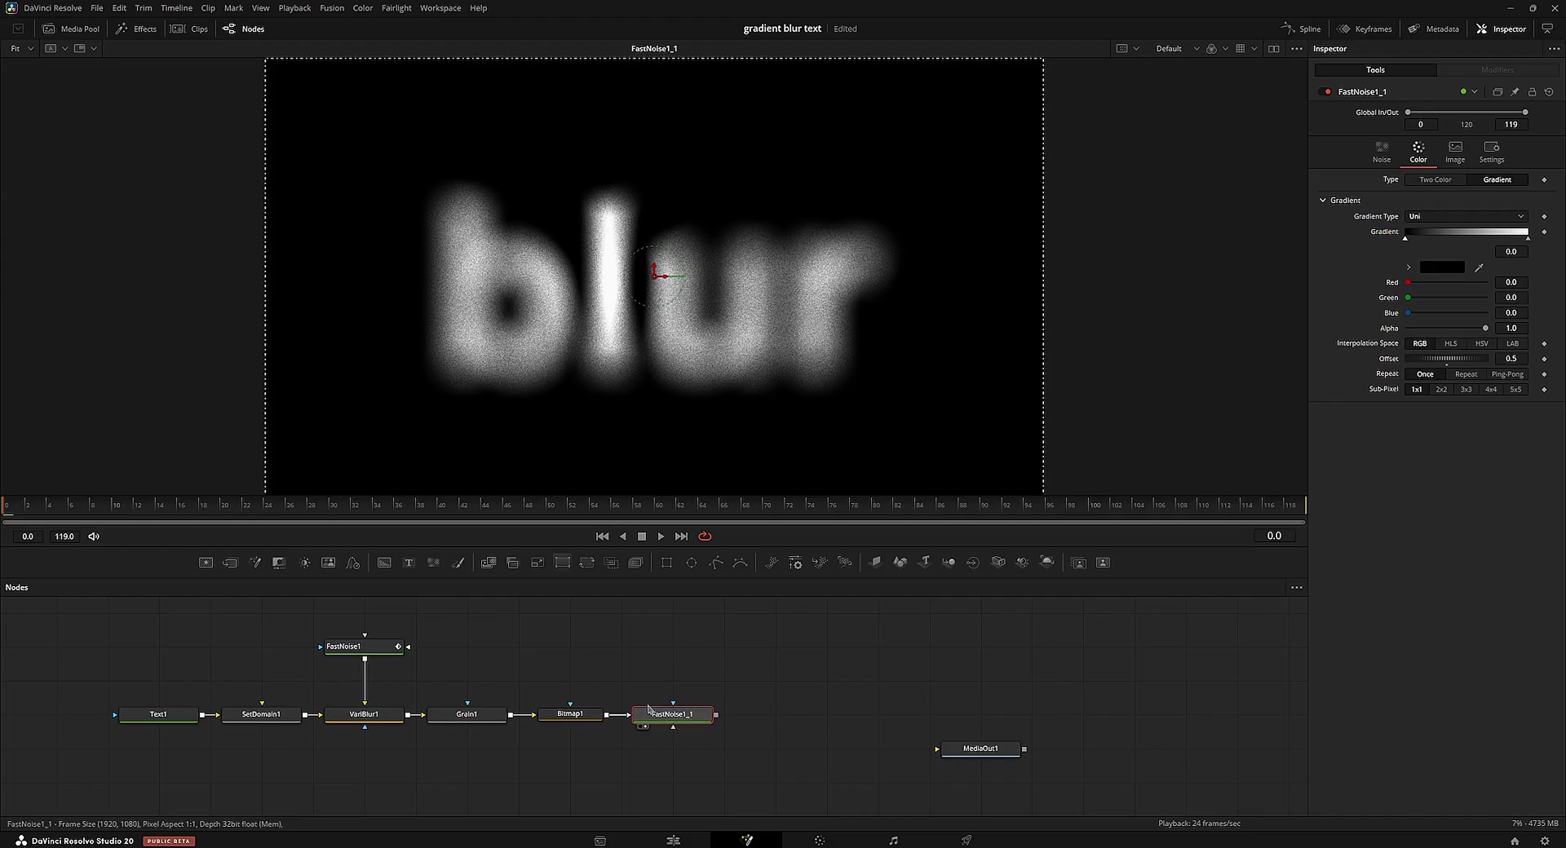
{"action": "scroll", "coordinate": [762, 226], "scroll_direction": "up", "scroll_amount": 6}
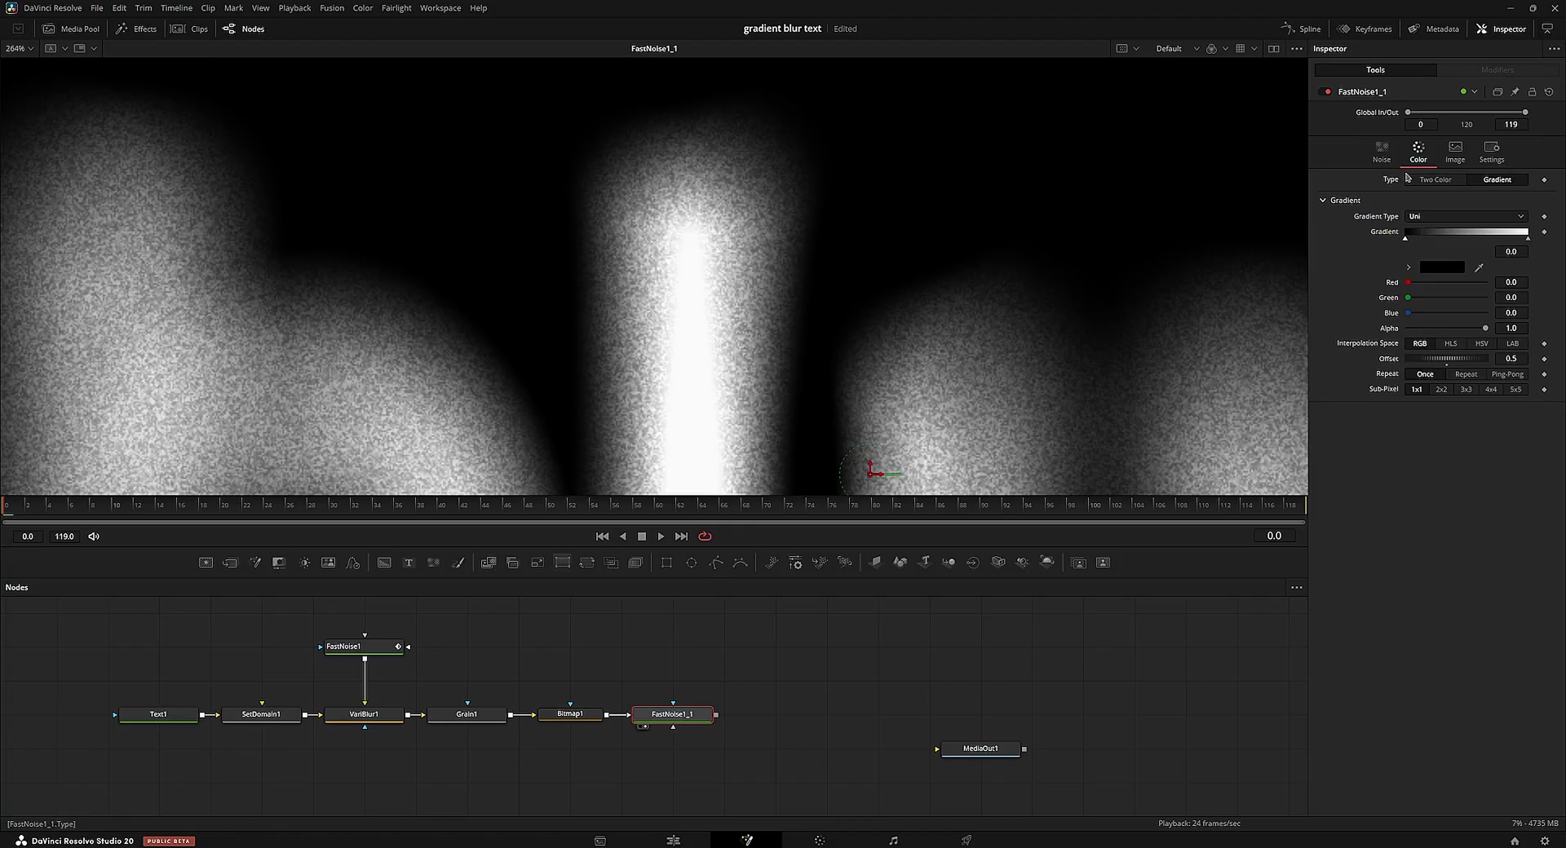
{"action": "left_click", "coordinate": [161, 506]}
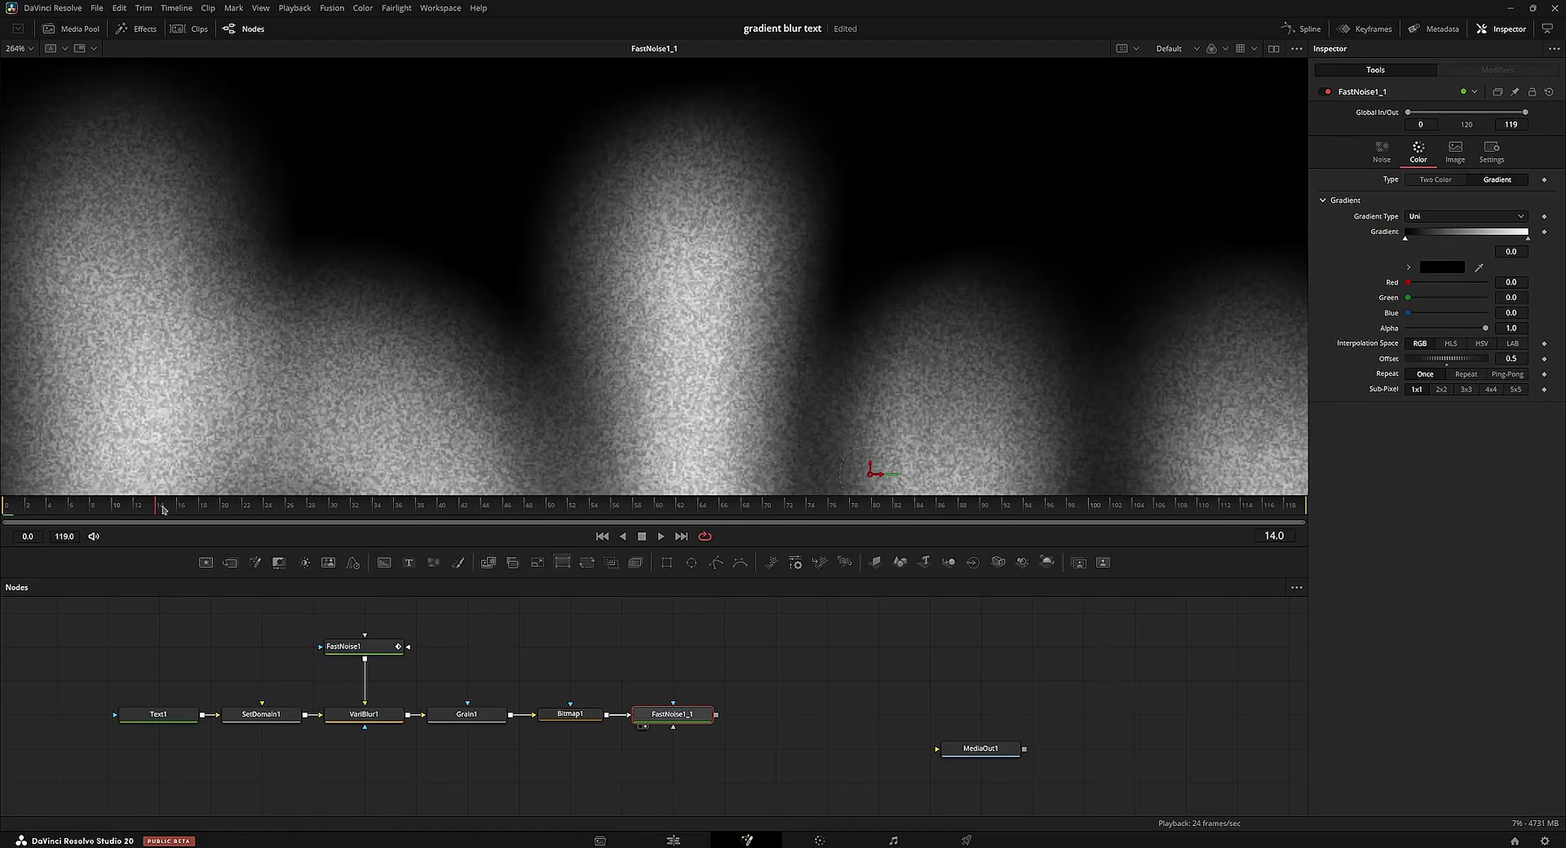
{"action": "left_click_drag", "start_coordinate": [162, 506], "coordinate": [397, 506]}
{"action": "left_click", "coordinate": [1431, 234]}
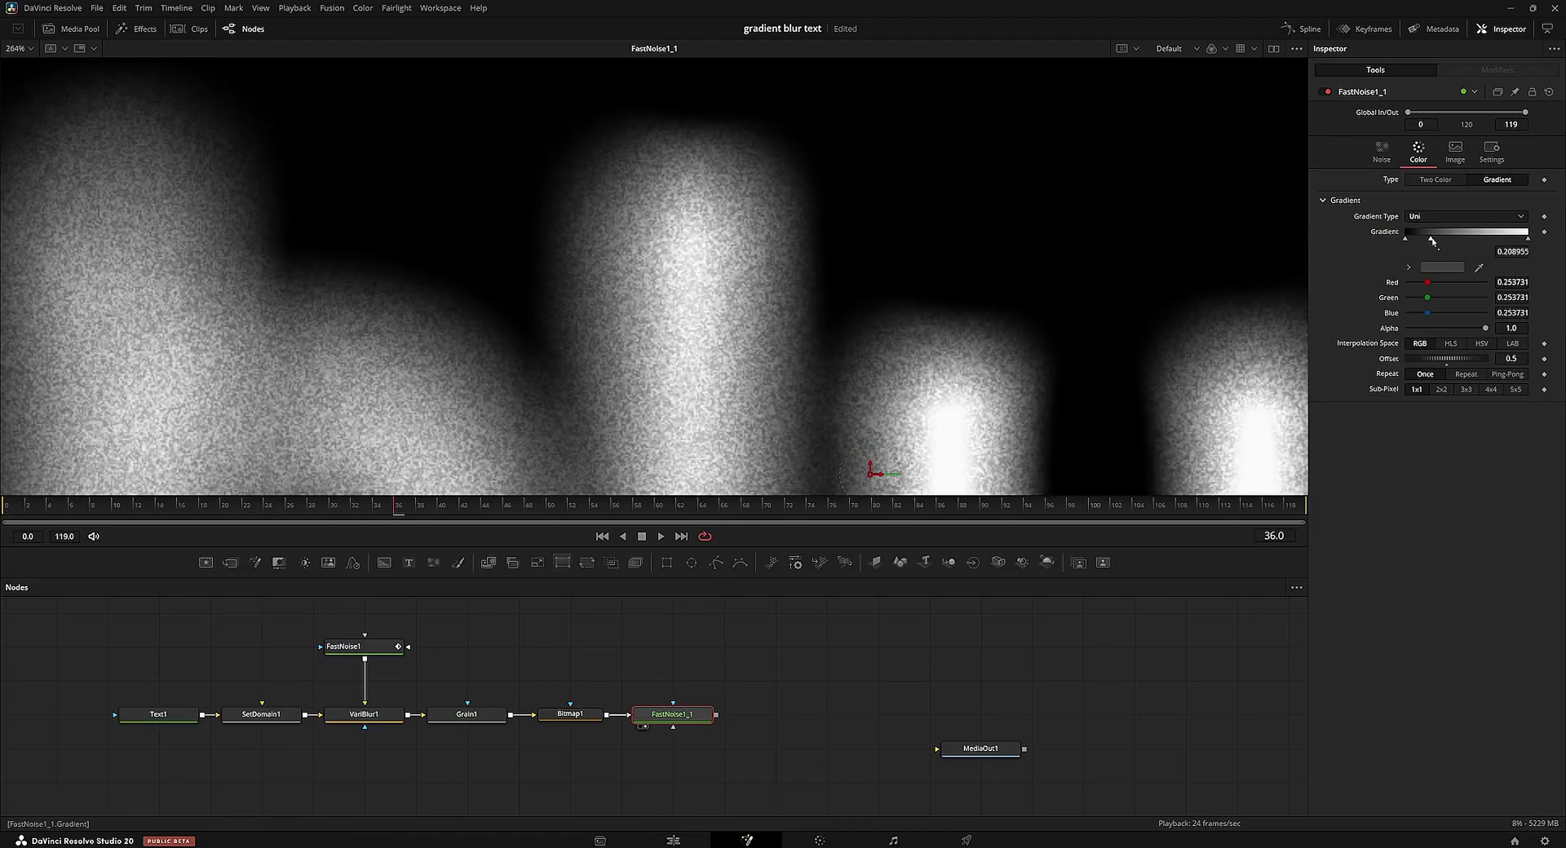
{"action": "left_click", "coordinate": [1409, 267]}
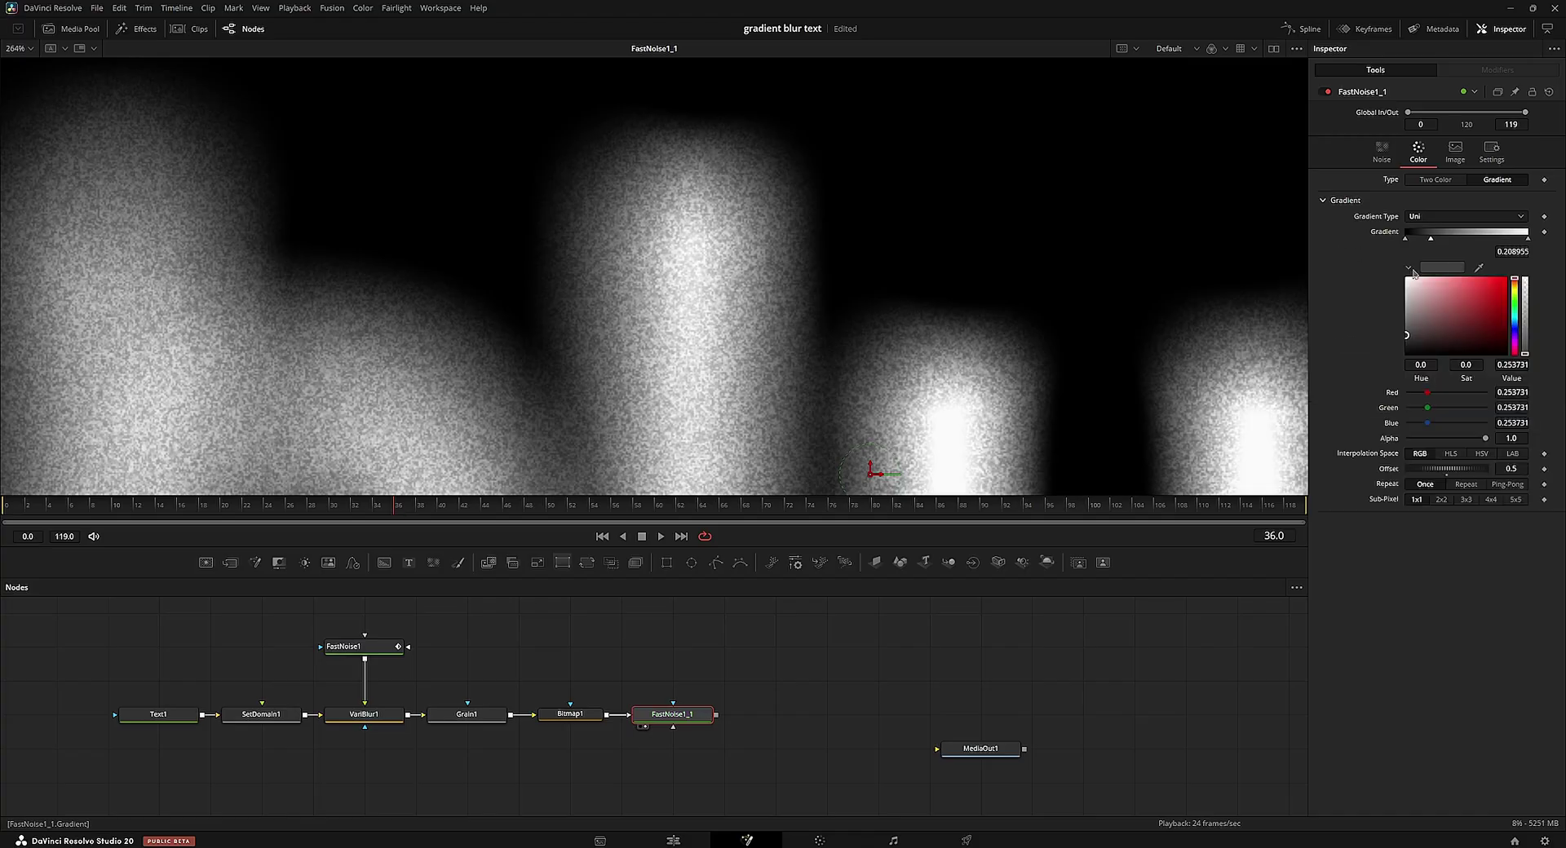
{"action": "left_click_drag", "start_coordinate": [1494, 287], "coordinate": [1507, 276]}
{"action": "key", "text": "ctrl+f"}
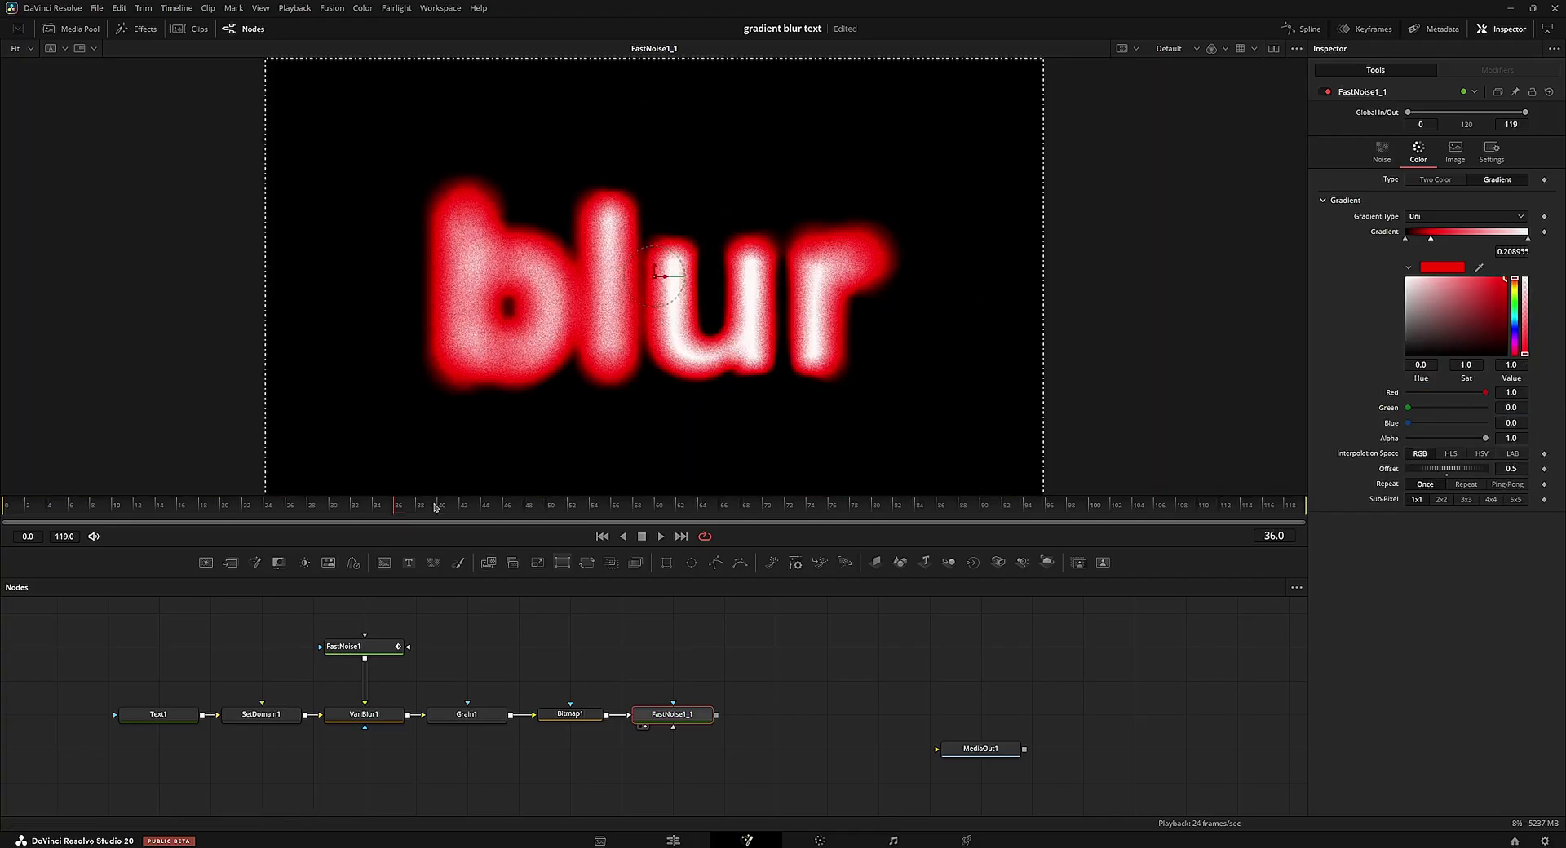
Step: Move the red gradient stop to about 0.24, play the colored reveal from frame 0, and stop at frame 65
{"action": "key", "text": "Home"}
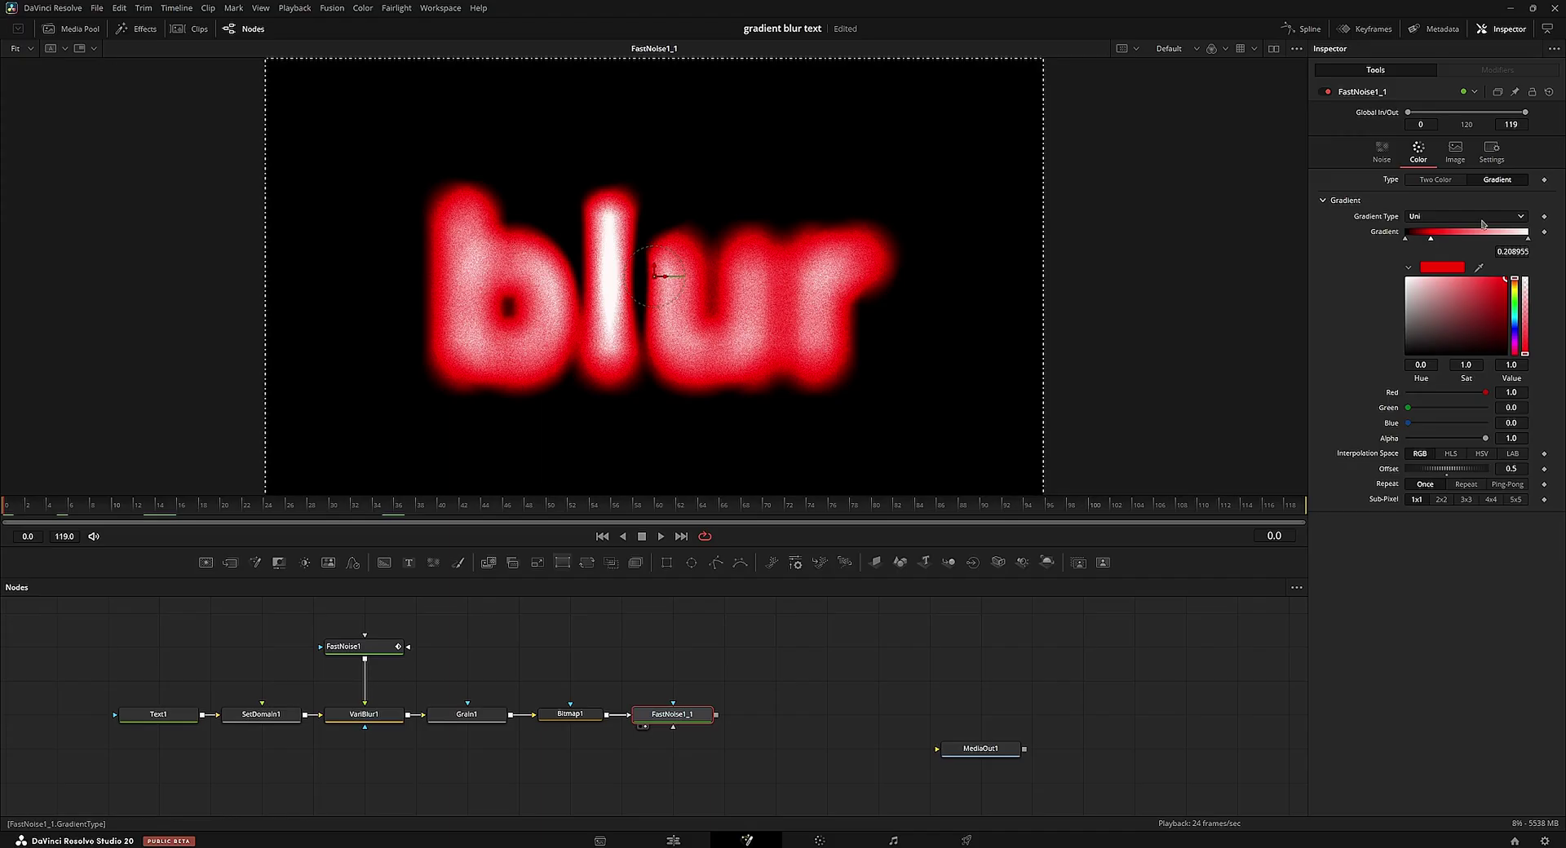
{"action": "left_click_drag", "start_coordinate": [1432, 240], "coordinate": [1434, 242]}
{"action": "key", "text": "space"}
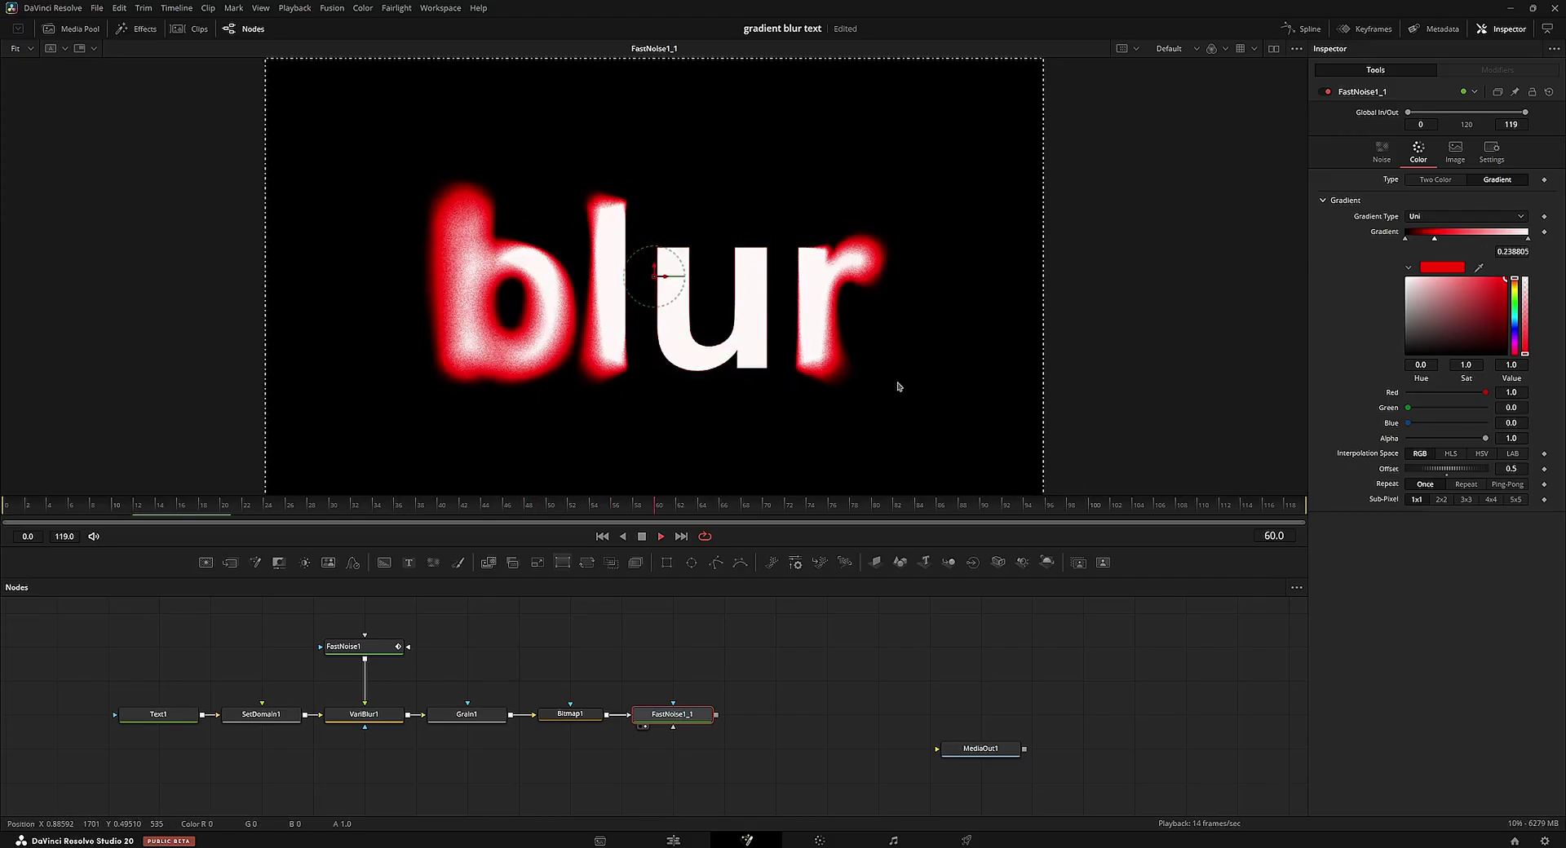
{"action": "left_click", "coordinate": [738, 512]}
{"action": "left_click_drag", "start_coordinate": [739, 512], "coordinate": [718, 473]}
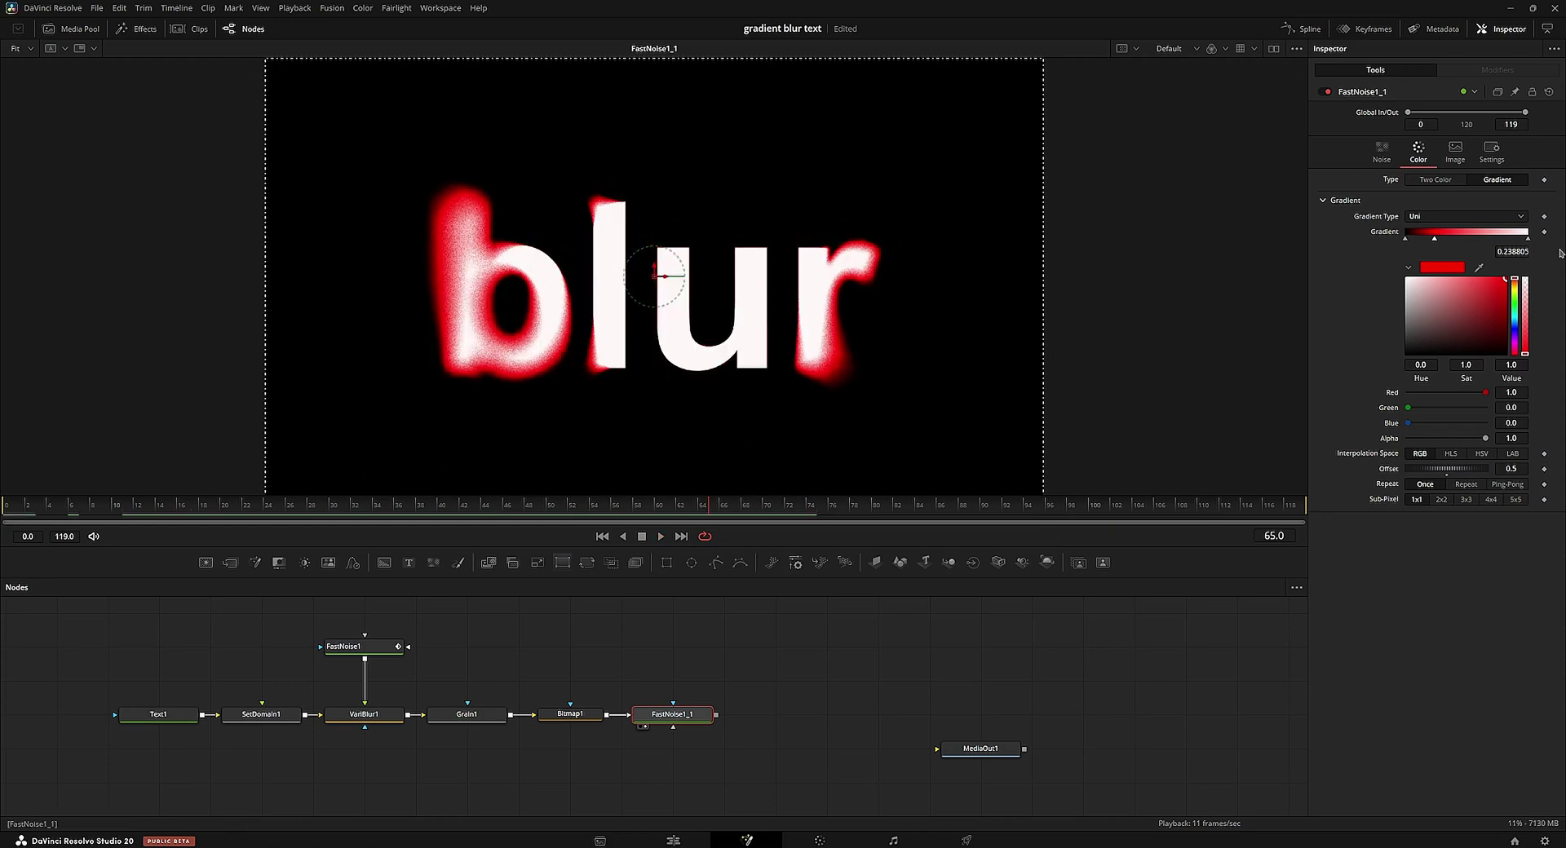
Step: Add a cyan stop near the gradient's middle and recolor the 0.24 stop dark magenta with hue 0.832 and value 0.457
{"action": "mouse_move", "coordinate": [1516, 292]}
{"action": "left_mouse_down"}
{"action": "mouse_move", "coordinate": [1515, 331]}
{"action": "mouse_move", "coordinate": [1523, 278]}
{"action": "mouse_move", "coordinate": [1503, 315]}
{"action": "mouse_move", "coordinate": [1521, 275]}
{"action": "mouse_move", "coordinate": [1516, 336]}
{"action": "mouse_move", "coordinate": [1532, 292]}
{"action": "mouse_move", "coordinate": [1533, 337]}
{"action": "mouse_move", "coordinate": [1532, 320]}
{"action": "mouse_move", "coordinate": [1514, 346]}
{"action": "left_mouse_up"}
{"action": "left_click", "coordinate": [1463, 234]}
{"action": "left_click", "coordinate": [1435, 238]}
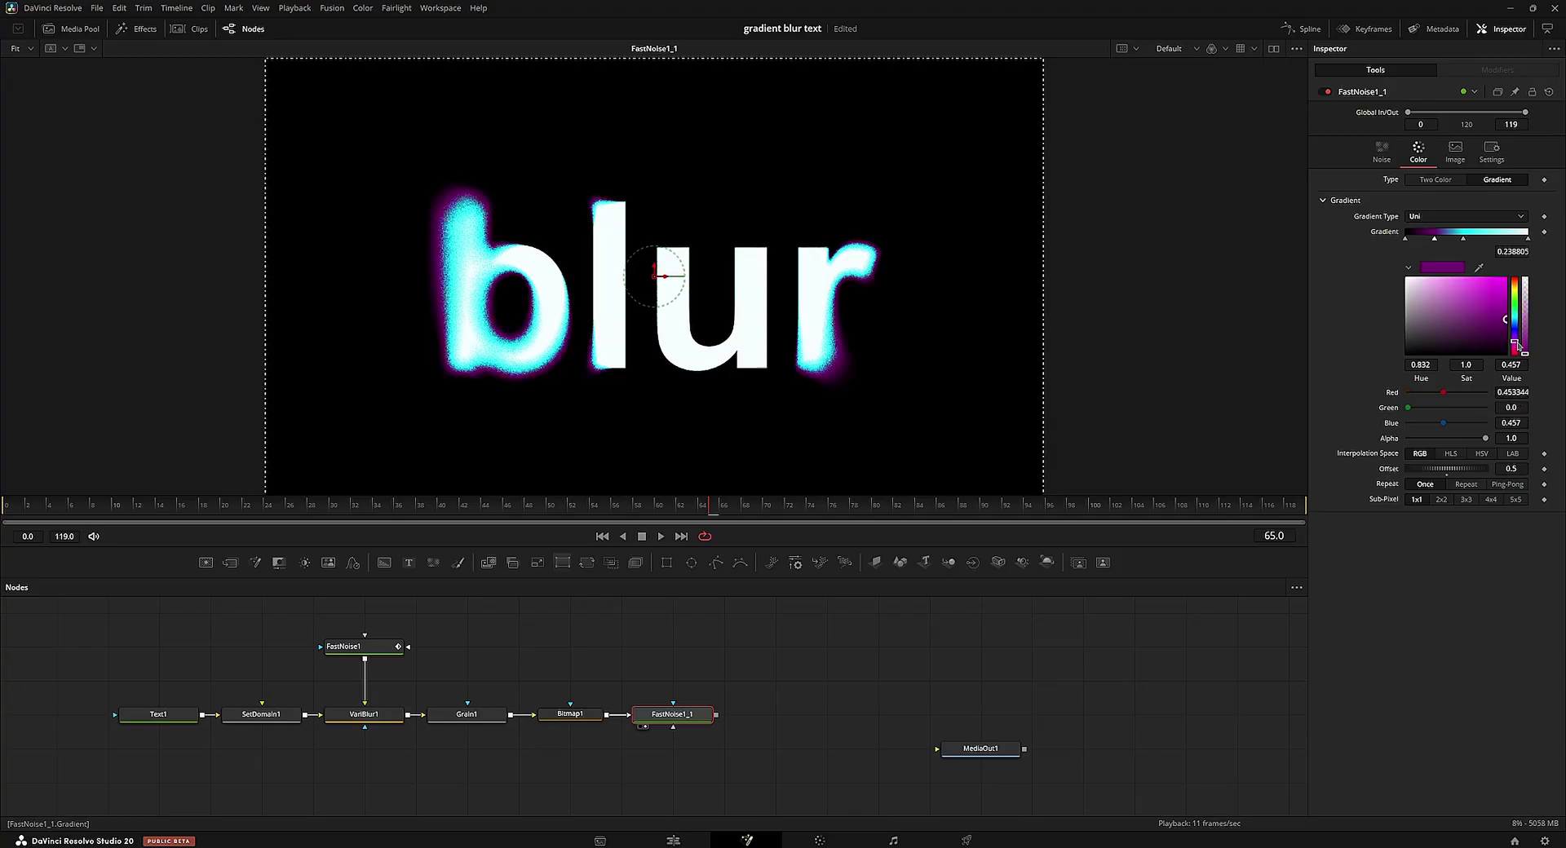
Step: Add a stop at about 0.79 on FastNoise1_1's gradient, color it yellow with hue 0.16 and saturation 0.765, and play the reveal
{"action": "left_click", "coordinate": [1505, 238]}
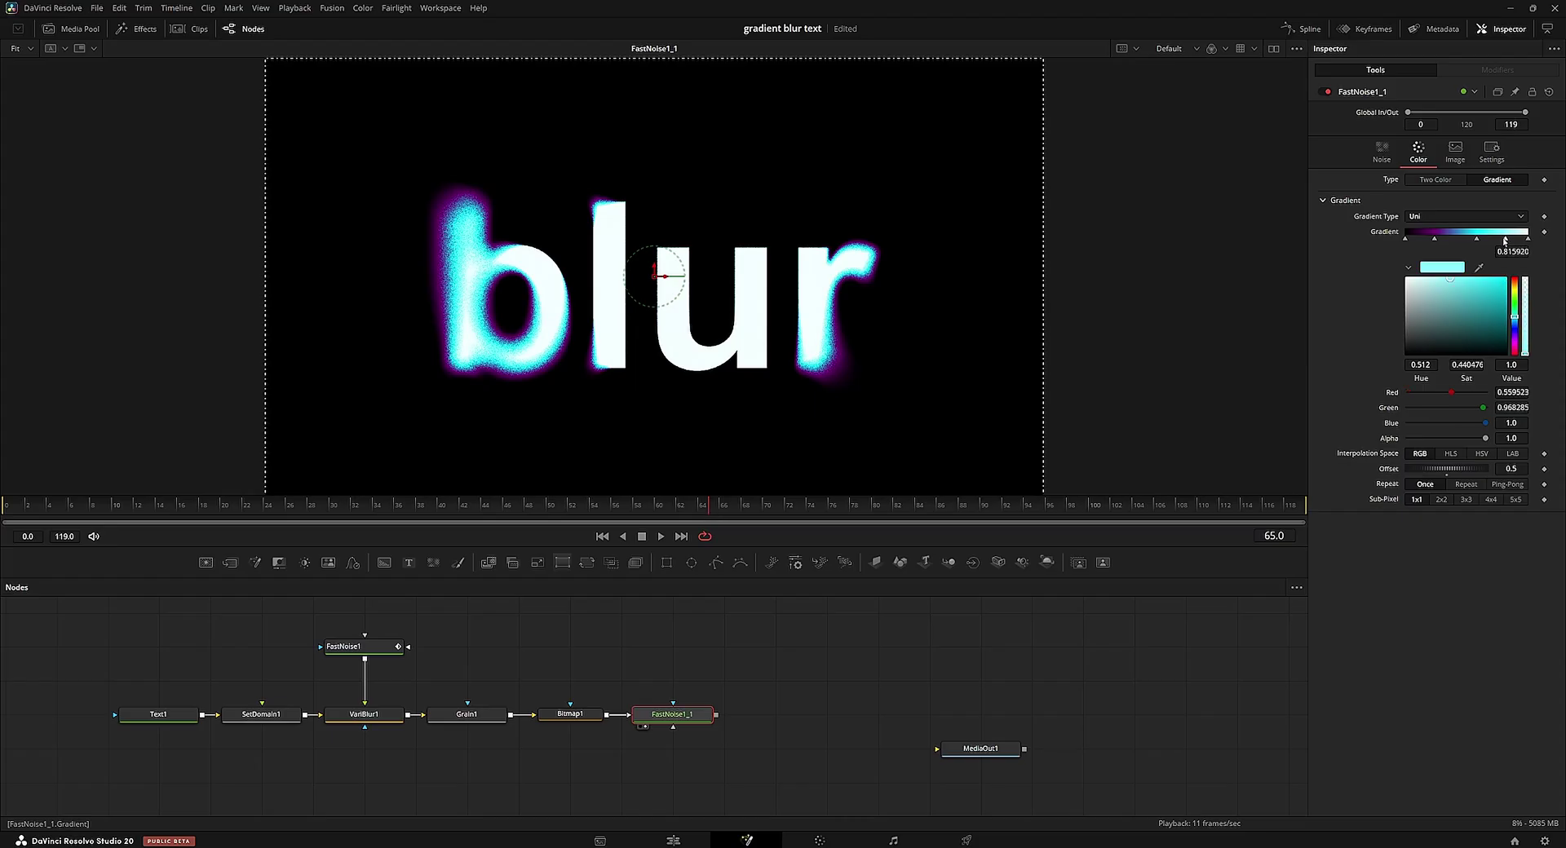
{"action": "mouse_move", "coordinate": [1520, 294]}
{"action": "left_mouse_down"}
{"action": "mouse_move", "coordinate": [1524, 259]}
{"action": "mouse_move", "coordinate": [1519, 297]}
{"action": "mouse_move", "coordinate": [1483, 278]}
{"action": "left_mouse_up"}
{"action": "left_click", "coordinate": [1450, 279]}
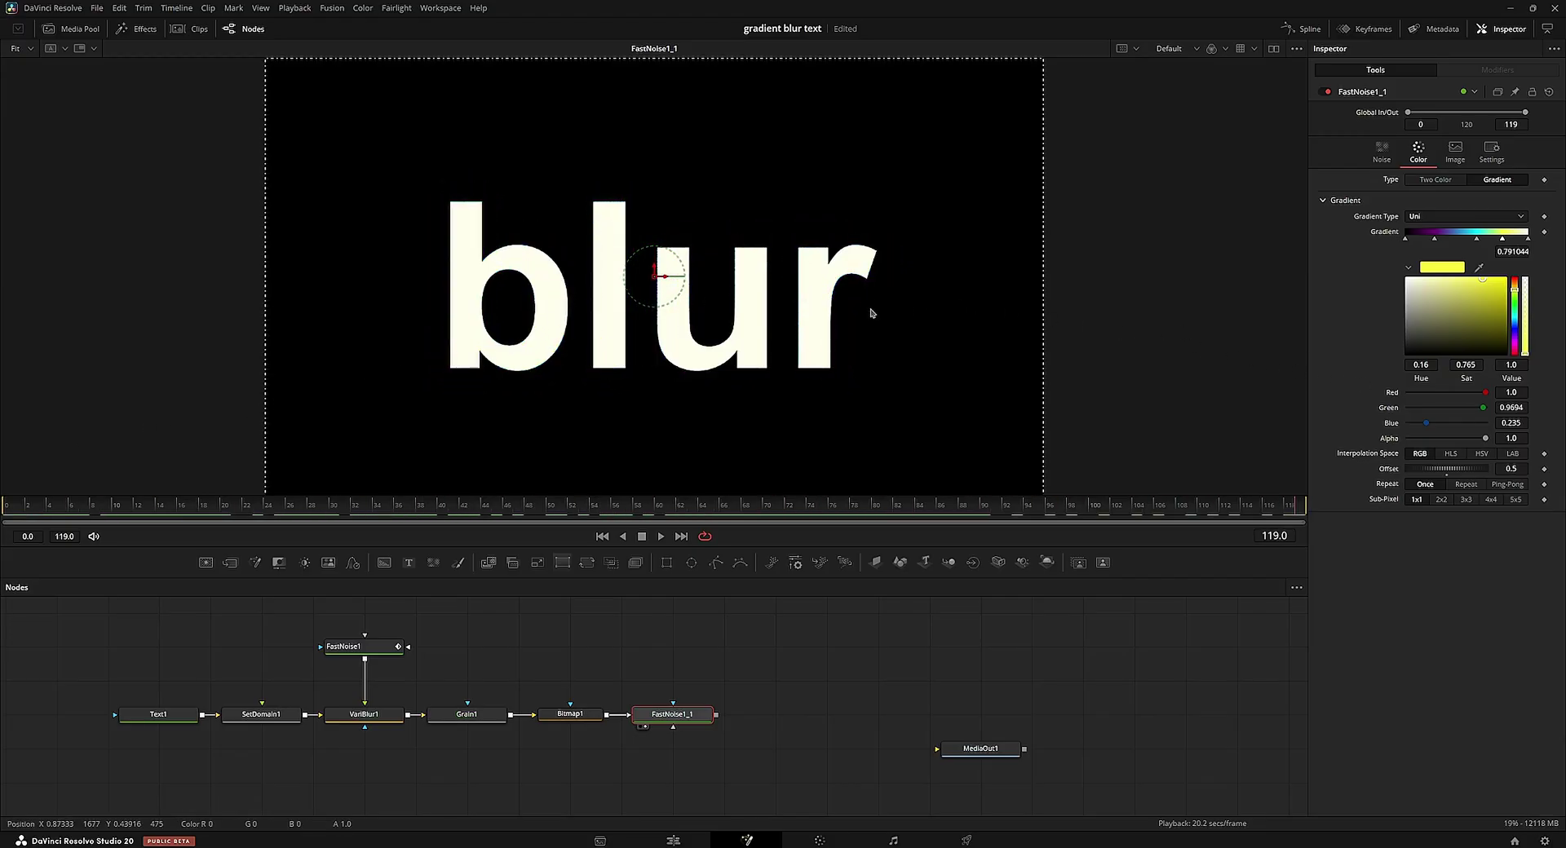
{"action": "scroll", "coordinate": [852, 306], "scroll_direction": "up", "scroll_amount": 5}
{"action": "left_click_drag", "start_coordinate": [731, 276], "coordinate": [689, 333]}
{"action": "key", "text": "ctrl+f"}
{"action": "key", "text": "space"}
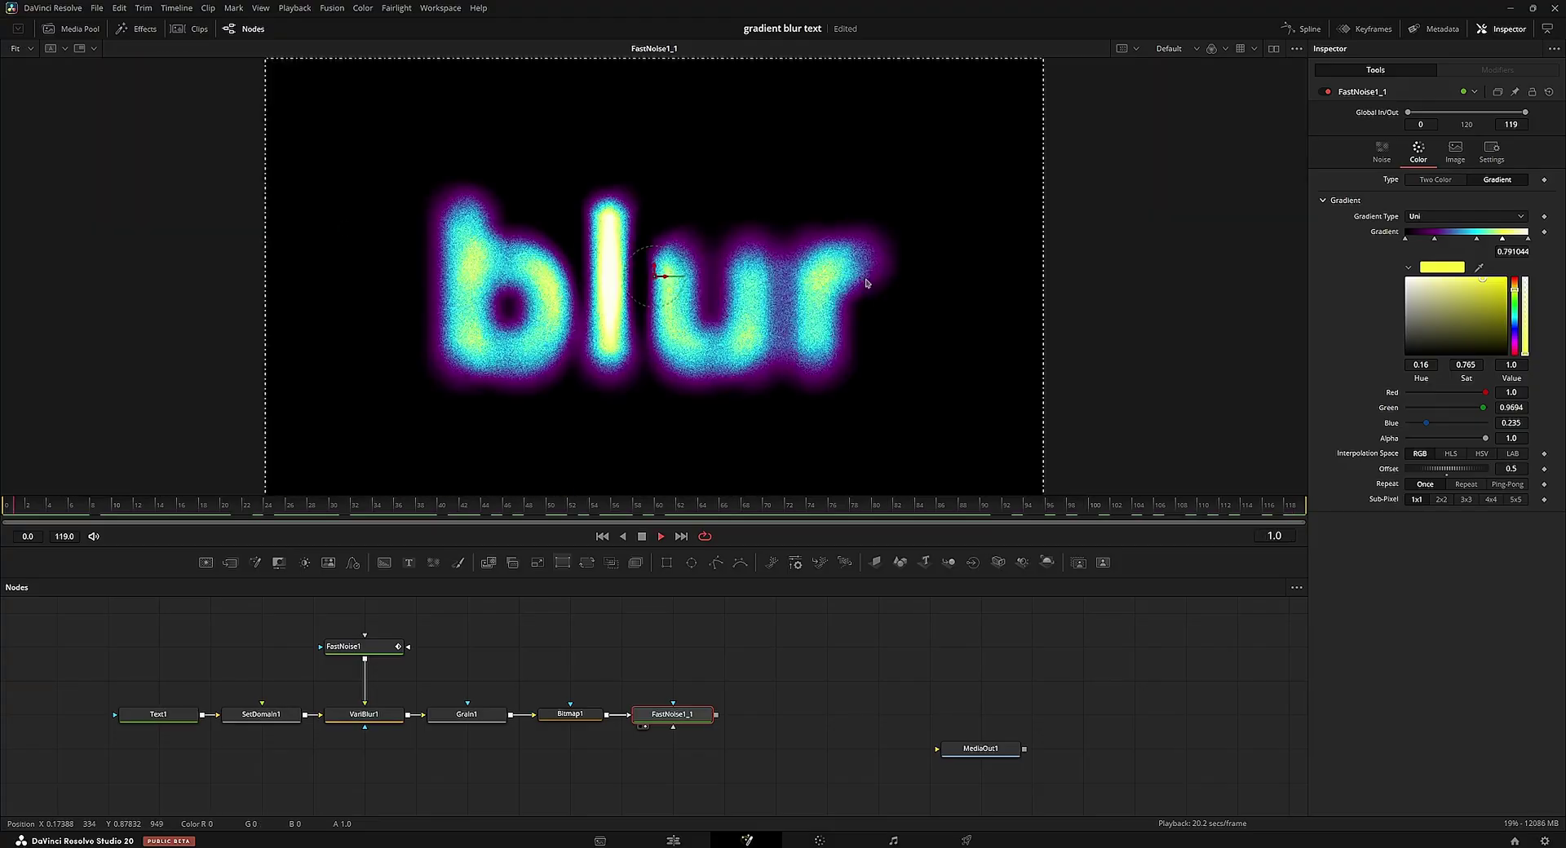
Step: Move the gradient's white end stop to about 0.96 and return the playhead to frame 0
{"action": "left_click", "coordinate": [765, 640]}
{"action": "left_click_drag", "start_coordinate": [1529, 240], "coordinate": [1523, 241]}
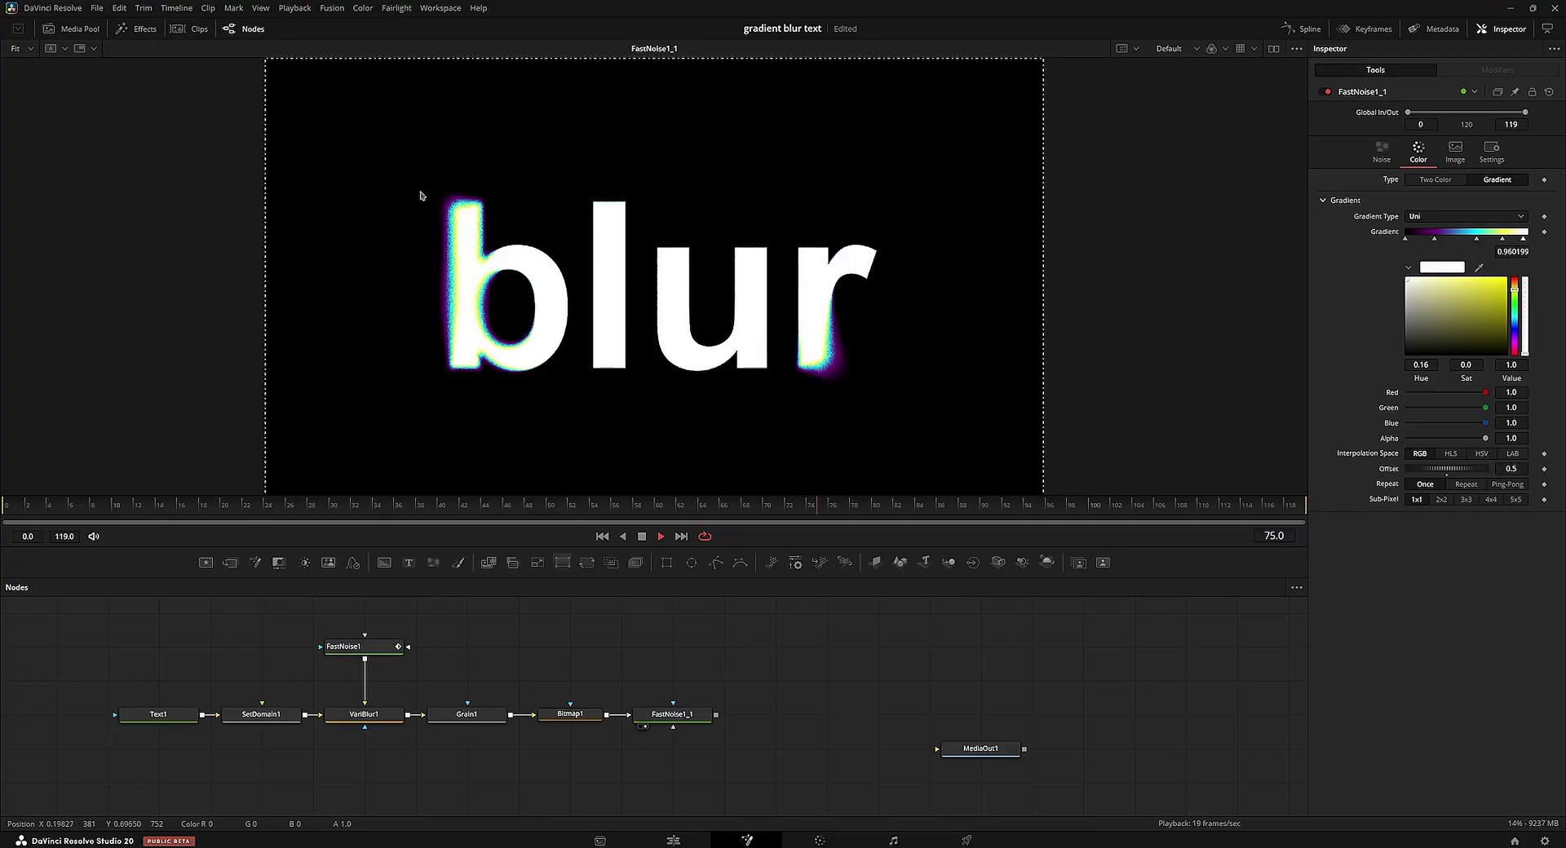
{"action": "left_click", "coordinate": [5, 506]}
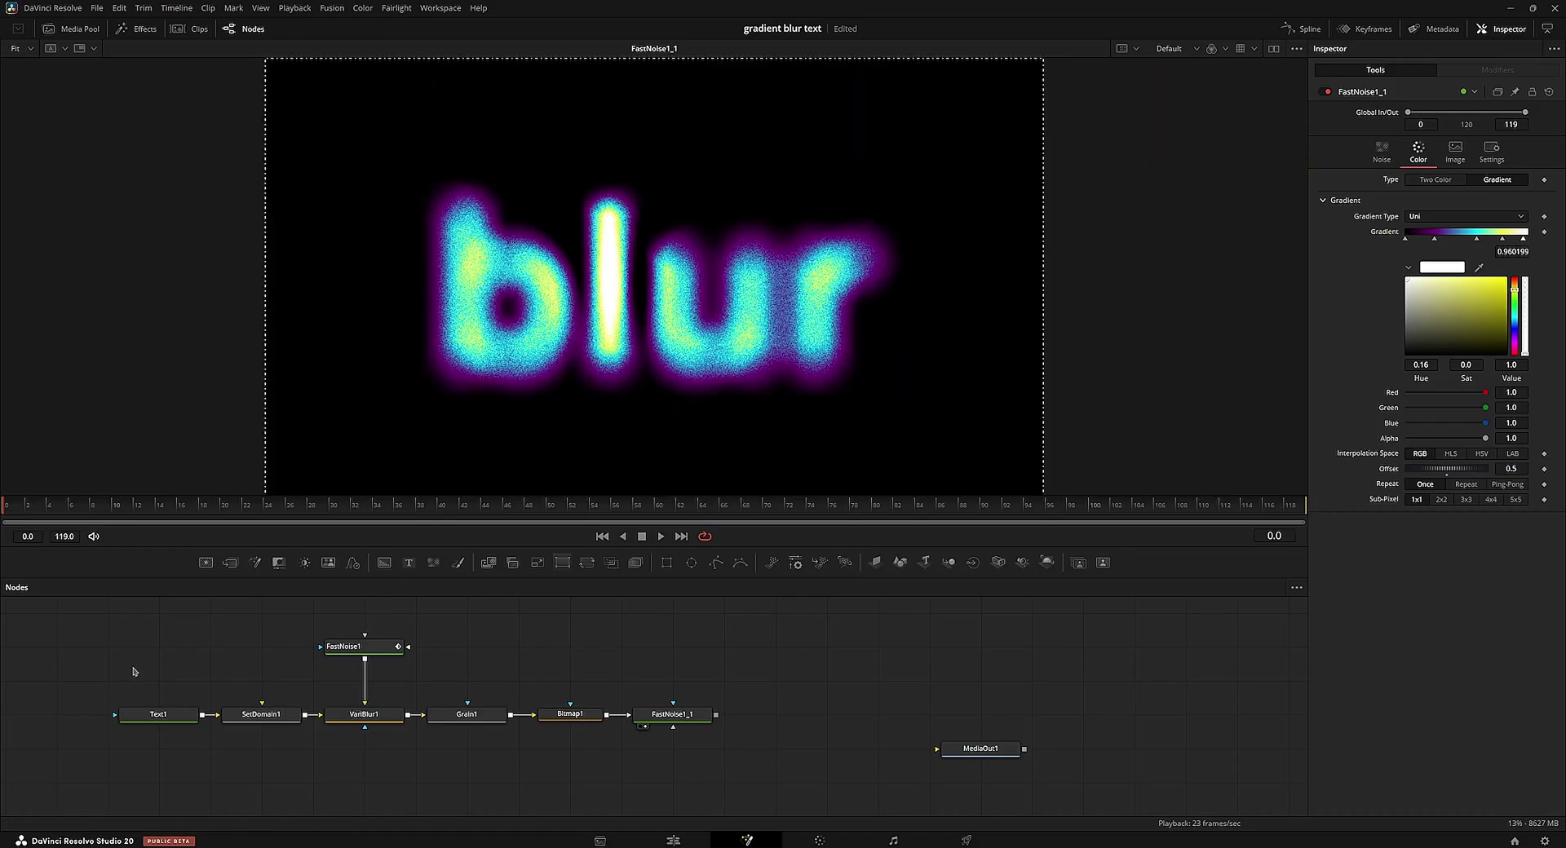
Step: Separate Text1 and SetDomain1 from the rest of the node chain to widen the gap before VariBlur1
{"action": "left_click_drag", "start_coordinate": [135, 672], "coordinate": [296, 725]}
{"action": "left_click_drag", "start_coordinate": [167, 712], "coordinate": [308, 716]}
{"action": "left_click_drag", "start_coordinate": [308, 708], "coordinate": [310, 739]}
{"action": "left_click", "coordinate": [314, 738]}
Step: Insert a Displace node between SetDomain1 and VariBlur1 and show its output in the viewer
{"action": "key", "text": "shift+space"}
{"action": "type", "text": "disp"}
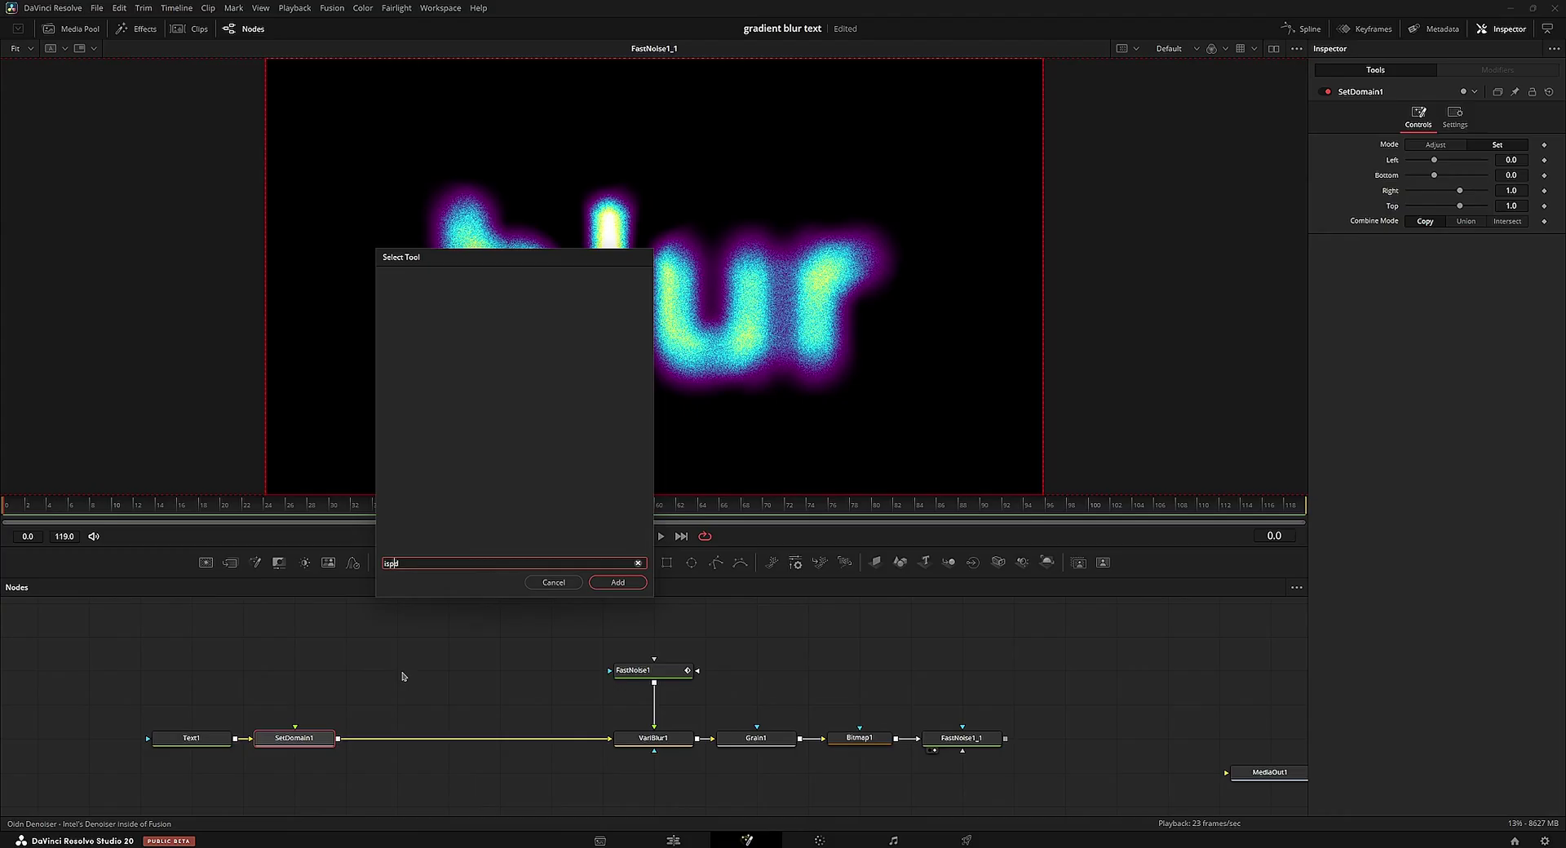
{"action": "key", "text": "BackSpace"}
{"action": "key", "text": "BackSpace"}
{"action": "key", "text": "BackSpace"}
{"action": "key", "text": "BackSpace"}
{"action": "type", "text": "disp"}
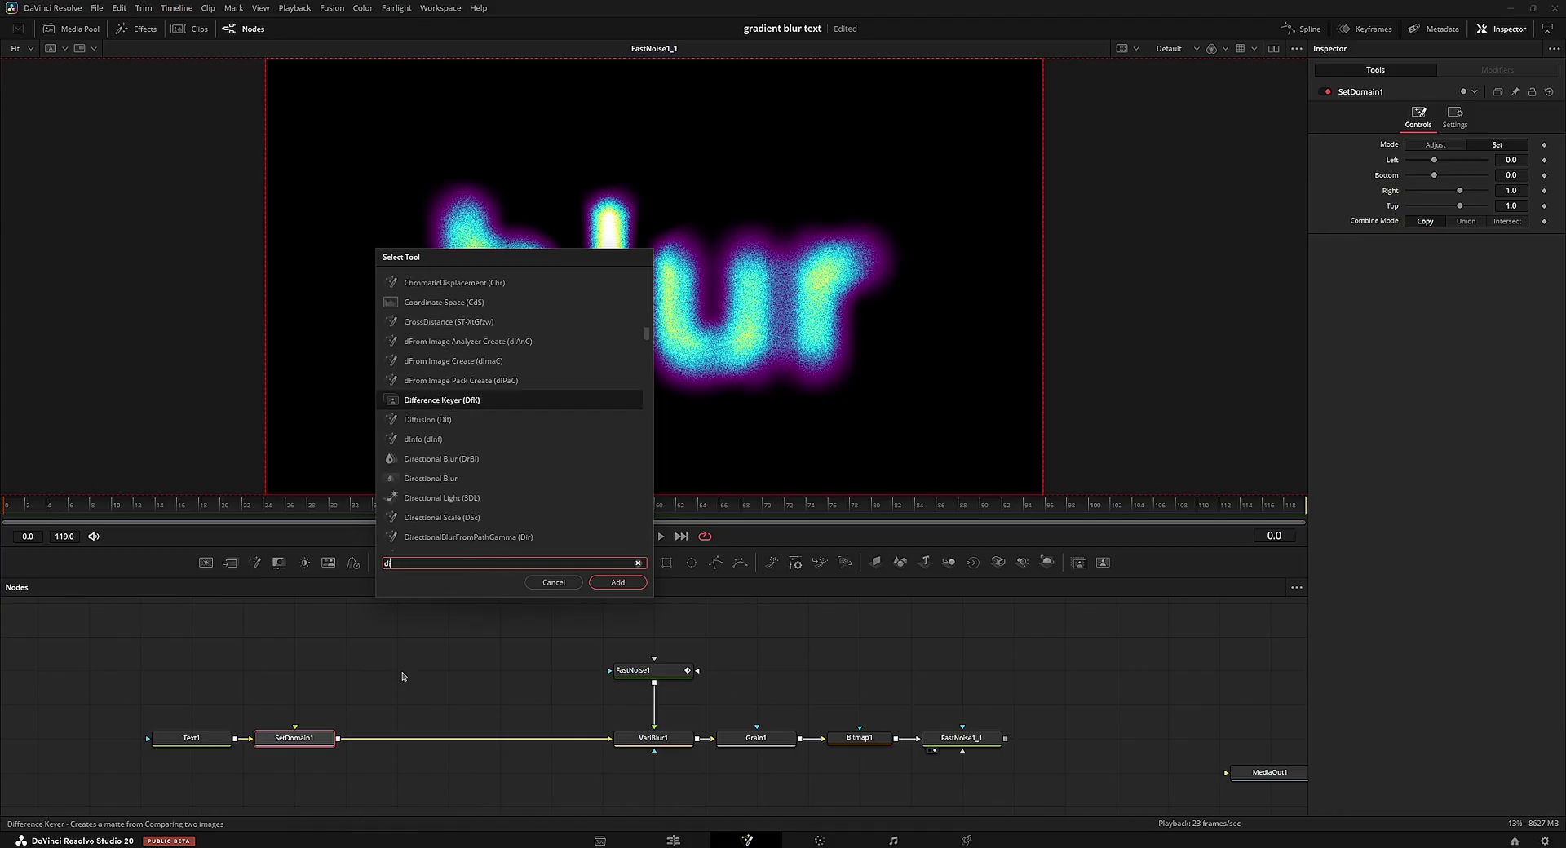
{"action": "key", "text": "Return"}
{"action": "key", "text": "2"}
Step: Place the Displace node midway in the gap and add a separate Fast Noise node above it
{"action": "left_click", "coordinate": [537, 643]}
{"action": "left_click_drag", "start_coordinate": [398, 740], "coordinate": [500, 705]}
{"action": "key", "text": "shift+space"}
{"action": "type", "text": "fn"}
{"action": "key", "text": "Return"}
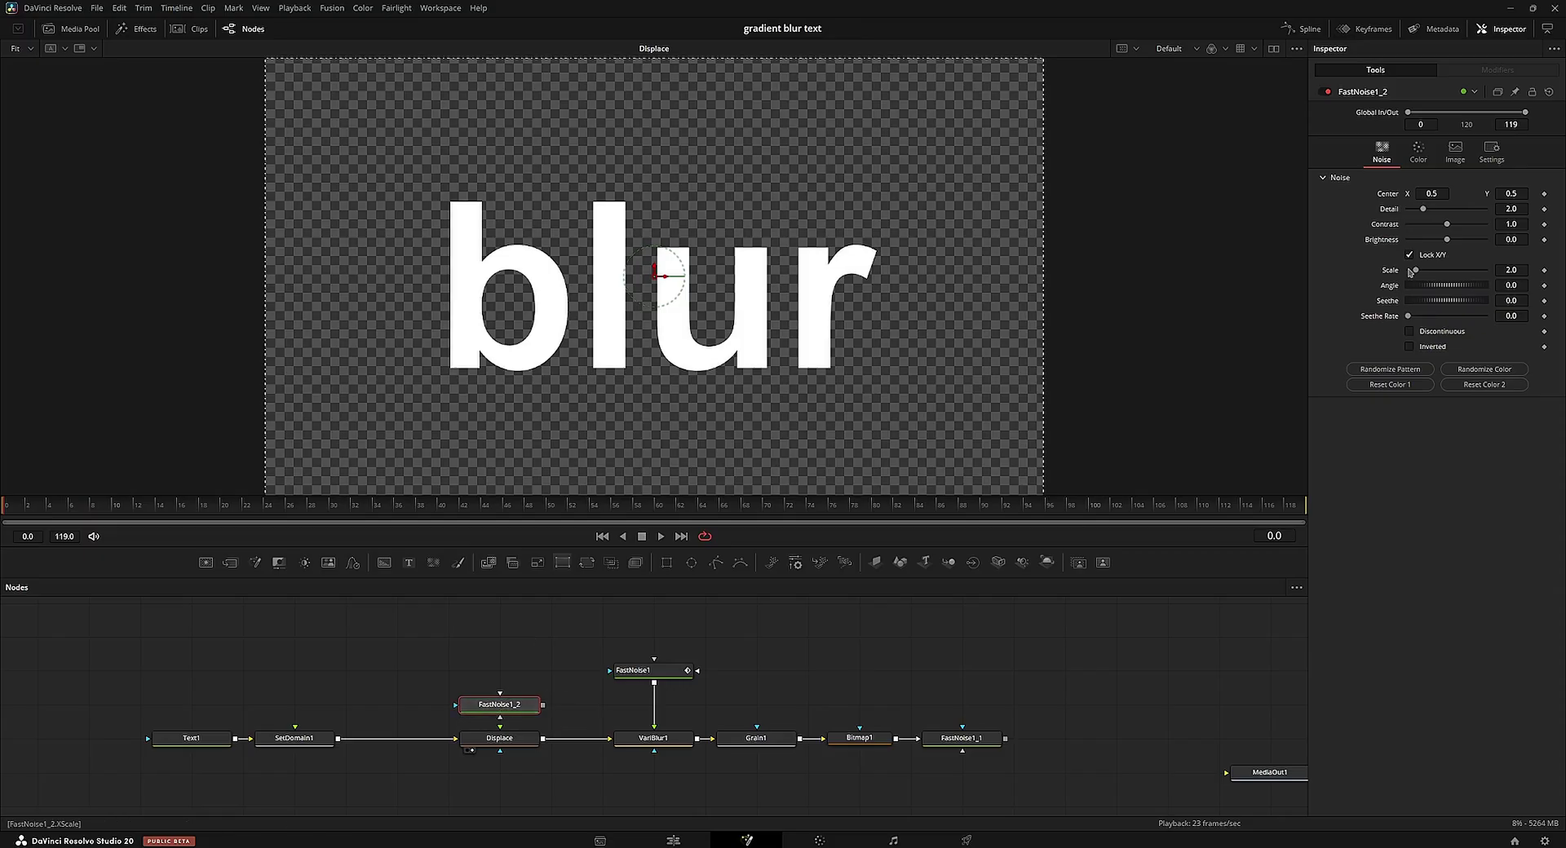
Step: View FastNoise1_2 and set its Contrast to 1.63, Brightness to 0.27, Scale to 1.129 and Seethe to 1.841
{"action": "key", "text": "1"}
{"action": "mouse_move", "coordinate": [1447, 224]}
{"action": "left_mouse_down"}
{"action": "mouse_move", "coordinate": [1442, 241]}
{"action": "mouse_move", "coordinate": [1465, 240]}
{"action": "mouse_move", "coordinate": [1454, 225]}
{"action": "mouse_move", "coordinate": [1457, 241]}
{"action": "left_mouse_up"}
{"action": "key", "text": "ctrl+z"}
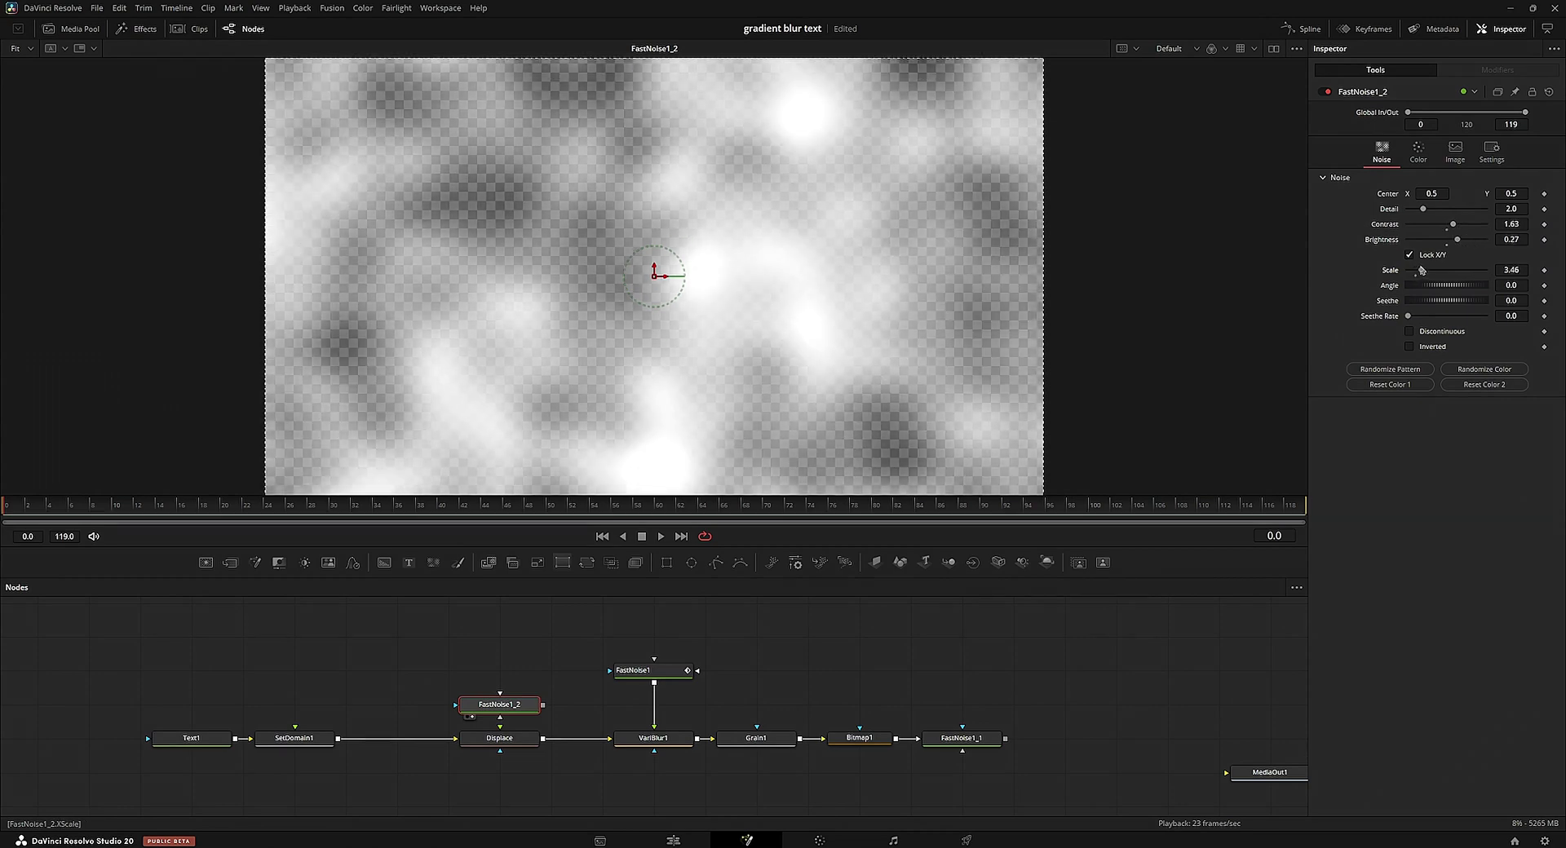
{"action": "left_click_drag", "start_coordinate": [1421, 271], "coordinate": [1460, 301]}
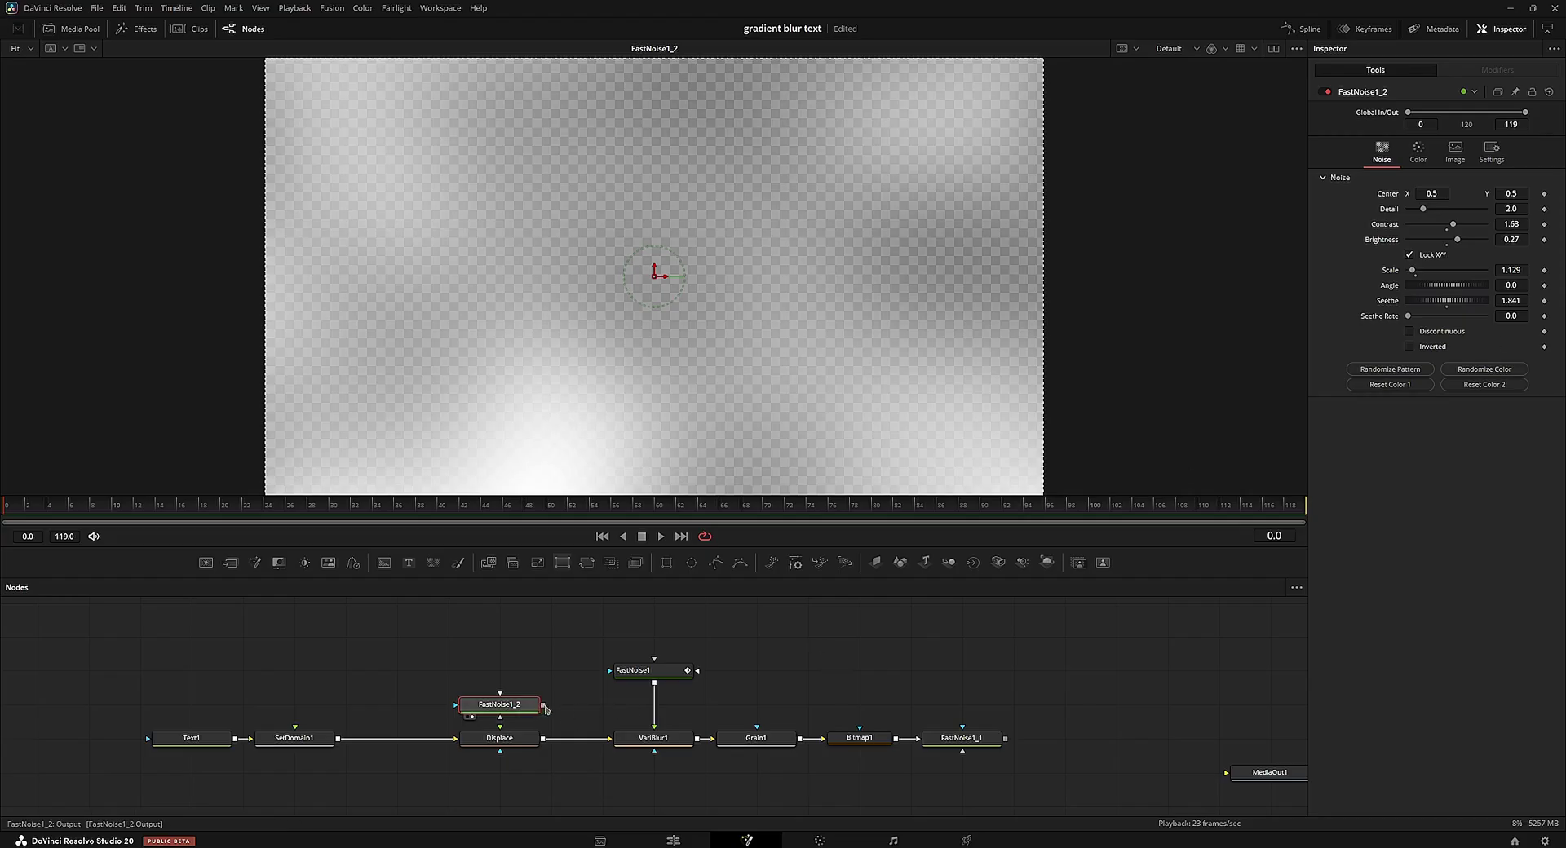
Step: Connect FastNoise1_2 to the Displace node as its displacement map, raise it above the chain, and view the Displace output
{"action": "left_click_drag", "start_coordinate": [544, 707], "coordinate": [499, 672]}
{"action": "left_click", "coordinate": [530, 759]}
{"action": "left_click", "coordinate": [512, 739]}
{"action": "key", "text": "1"}
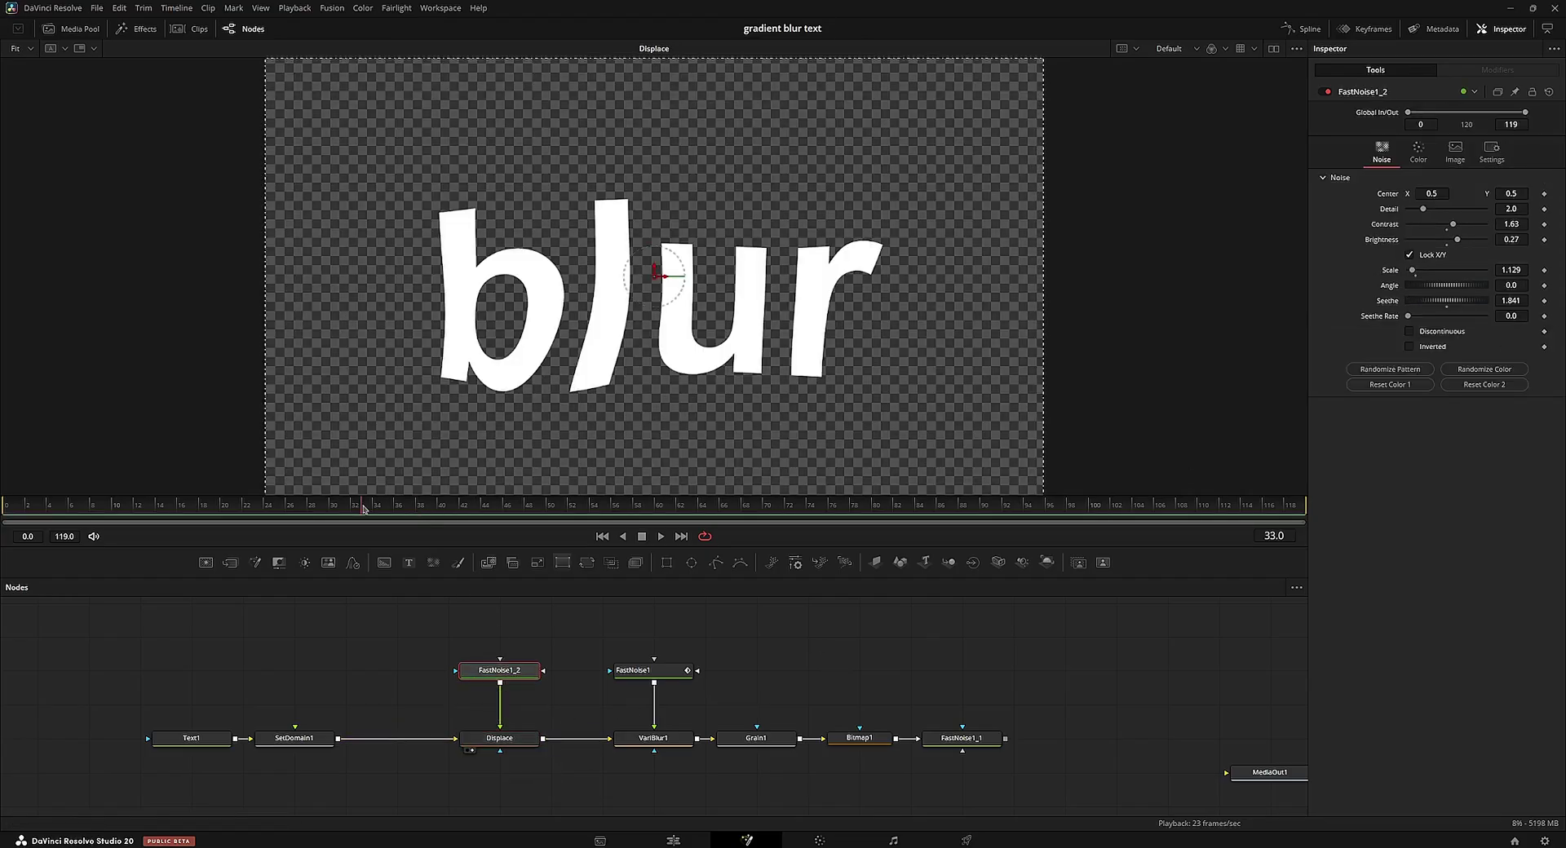
Step: Keyframe Displace's X Refraction from 0.1 at frame 0 to 0 at frame 119 and play the animation from the start
{"action": "left_click", "coordinate": [499, 738]}
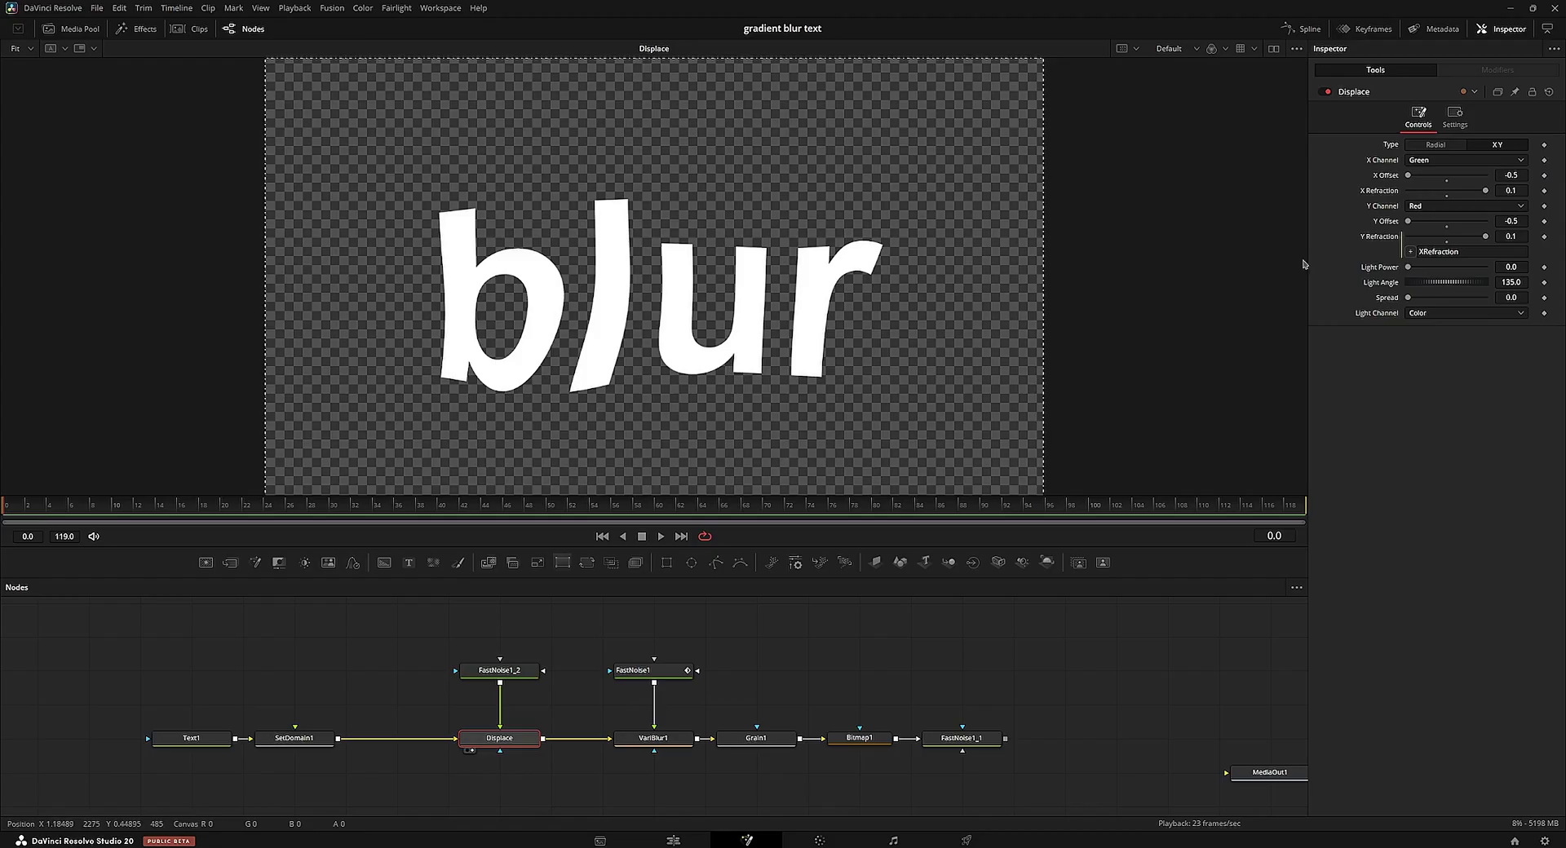
{"action": "left_click", "coordinate": [1544, 190]}
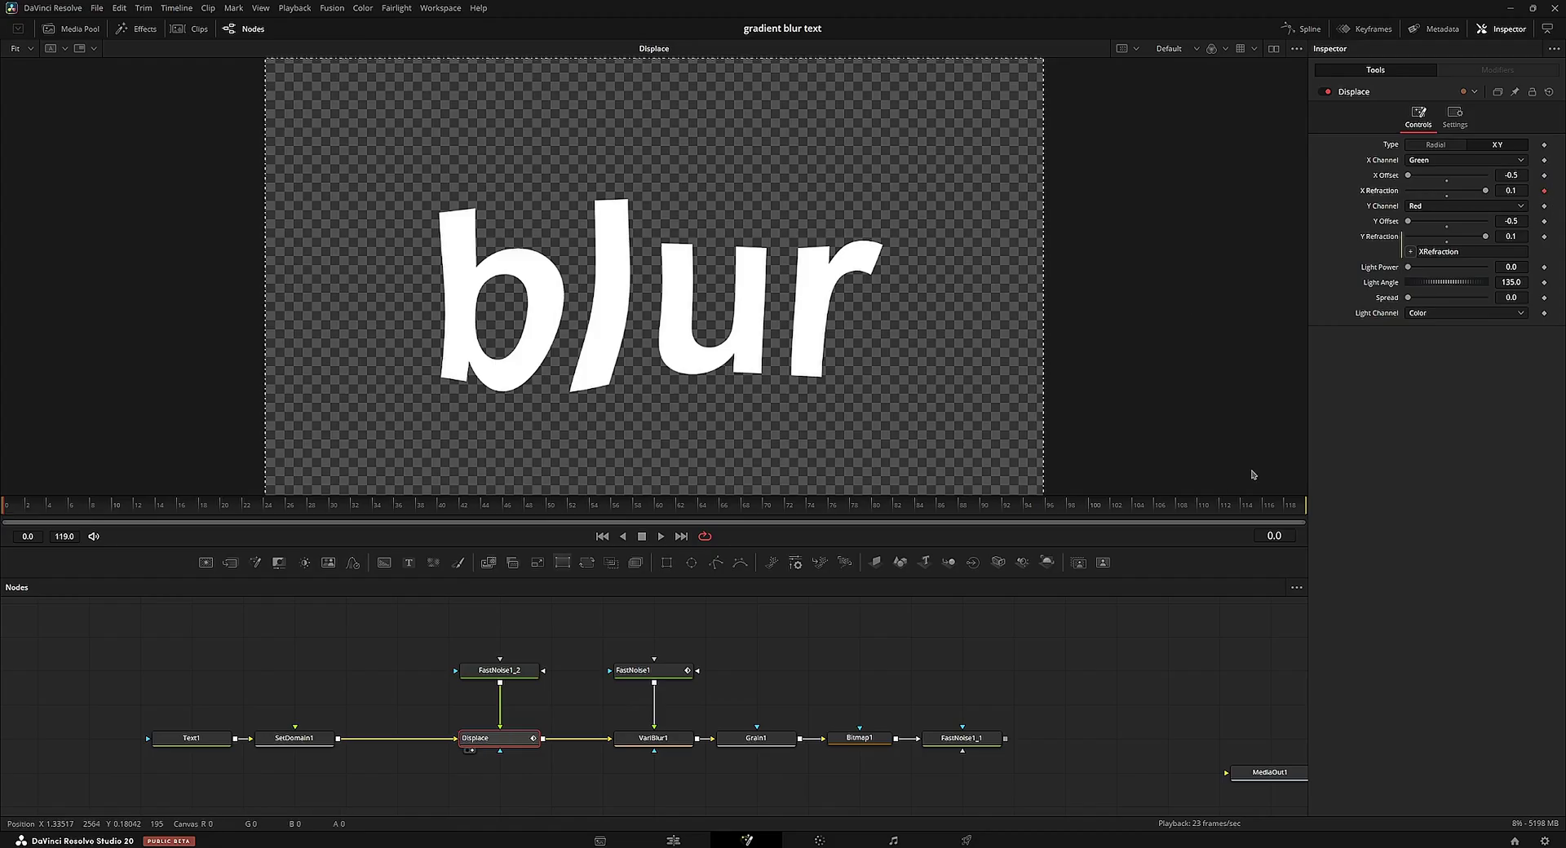
{"action": "key", "text": "End"}
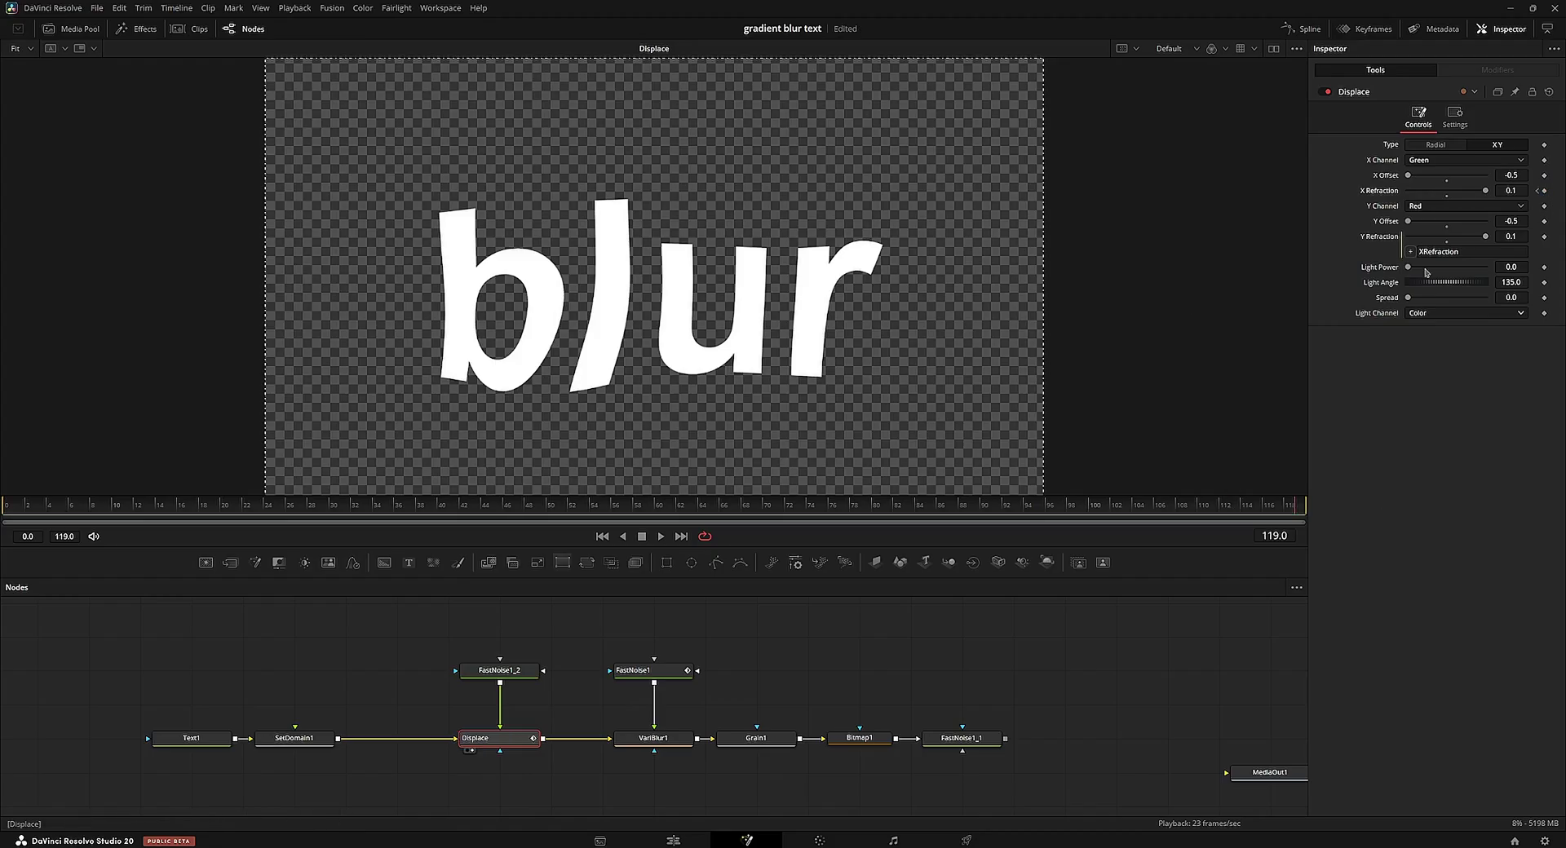
{"action": "left_click", "coordinate": [1451, 197]}
{"action": "key", "text": "Home"}
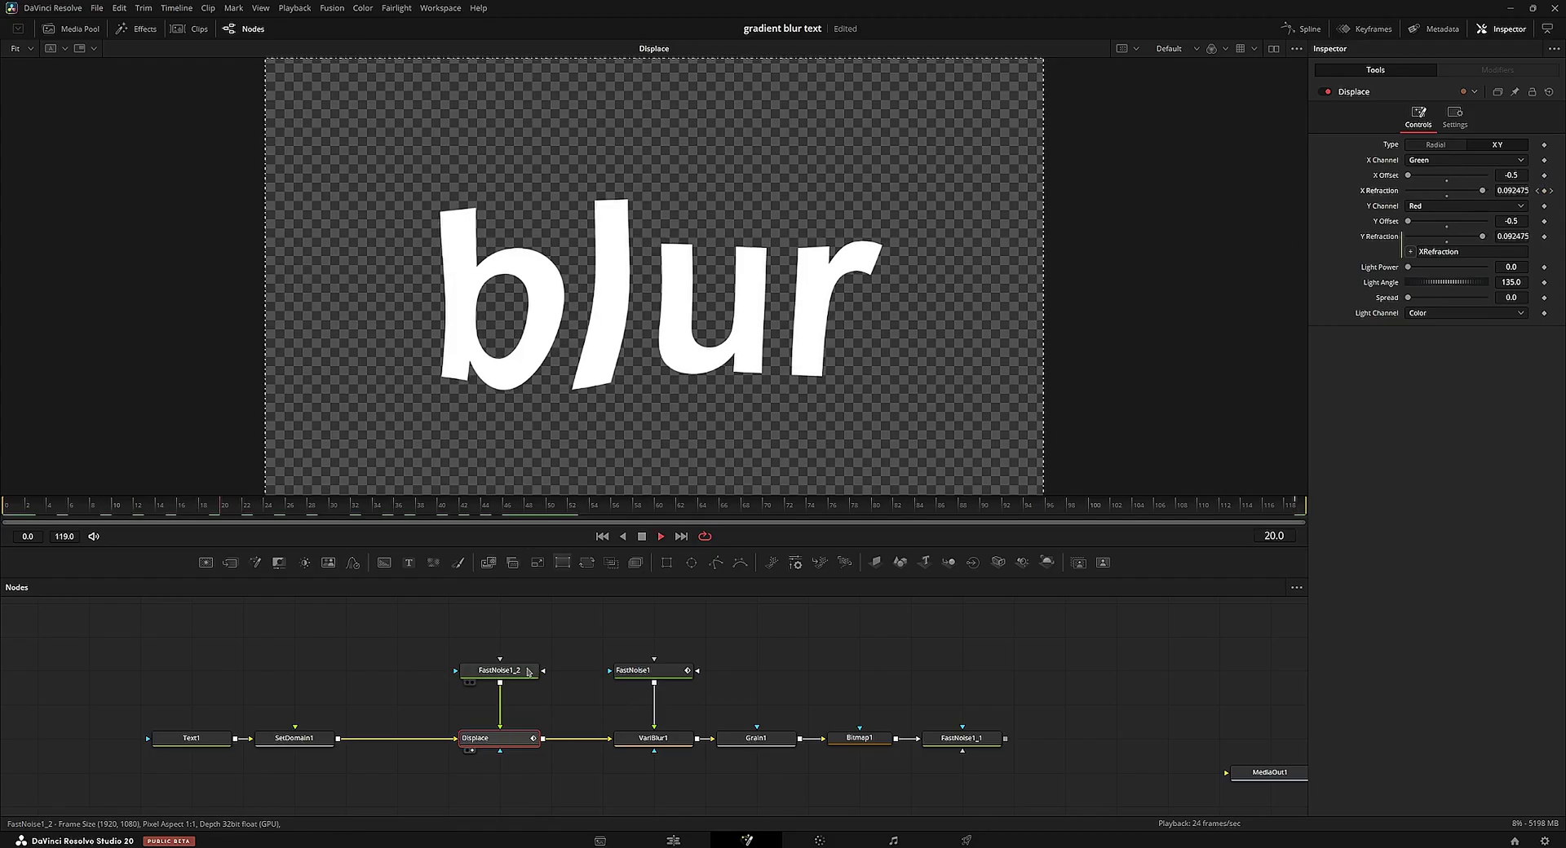
Step: Invert FastNoise1_2 with a Seethe Rate of 0.15, and play the result through the downstream nodes to FastNoise1_1
{"action": "left_click", "coordinate": [522, 672]}
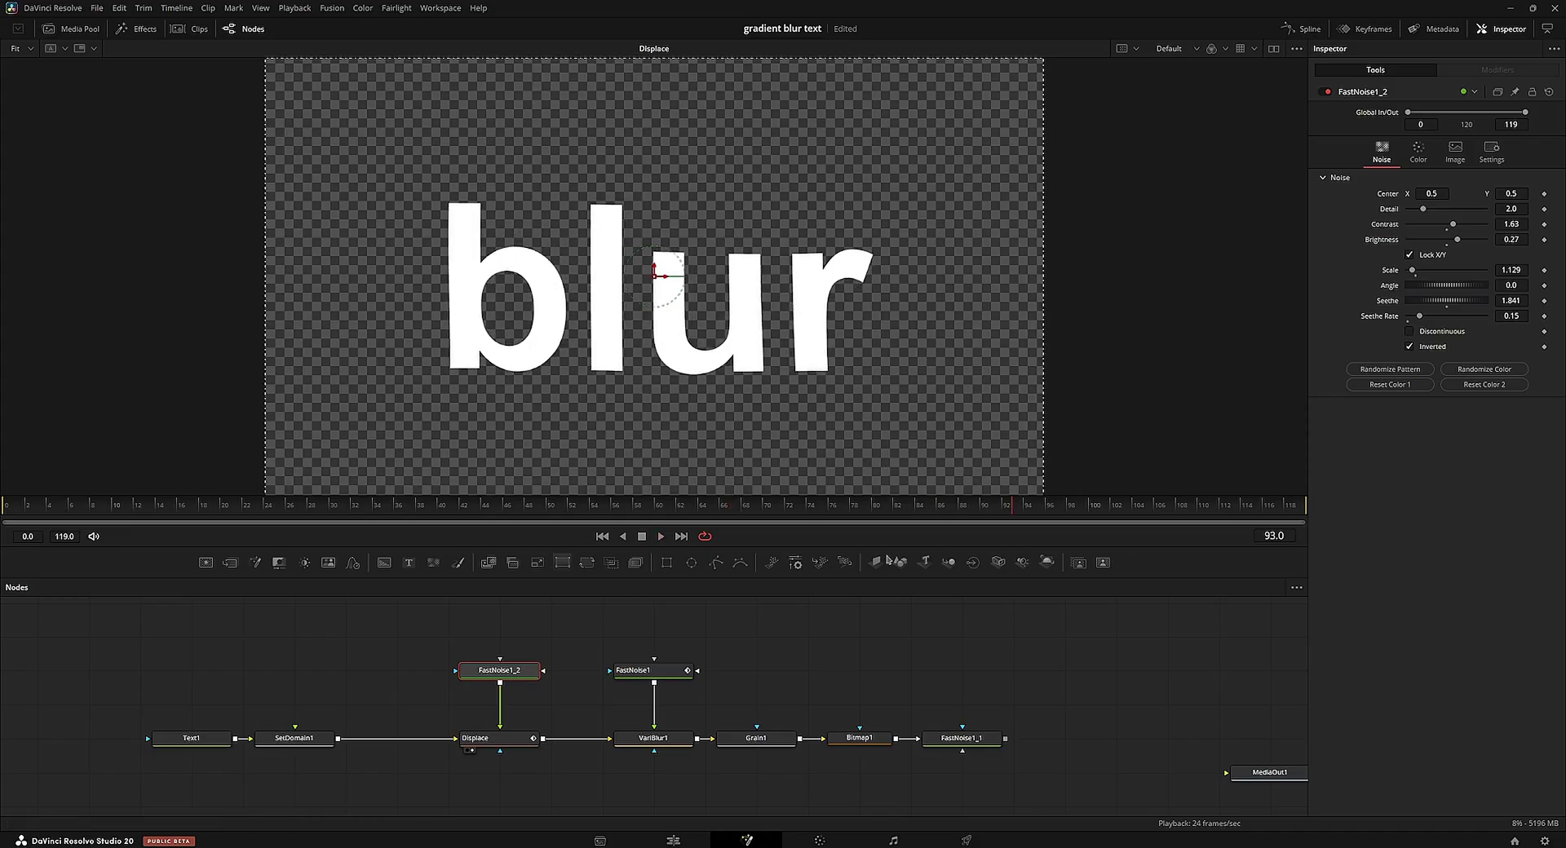
{"action": "left_click", "coordinate": [752, 739]}
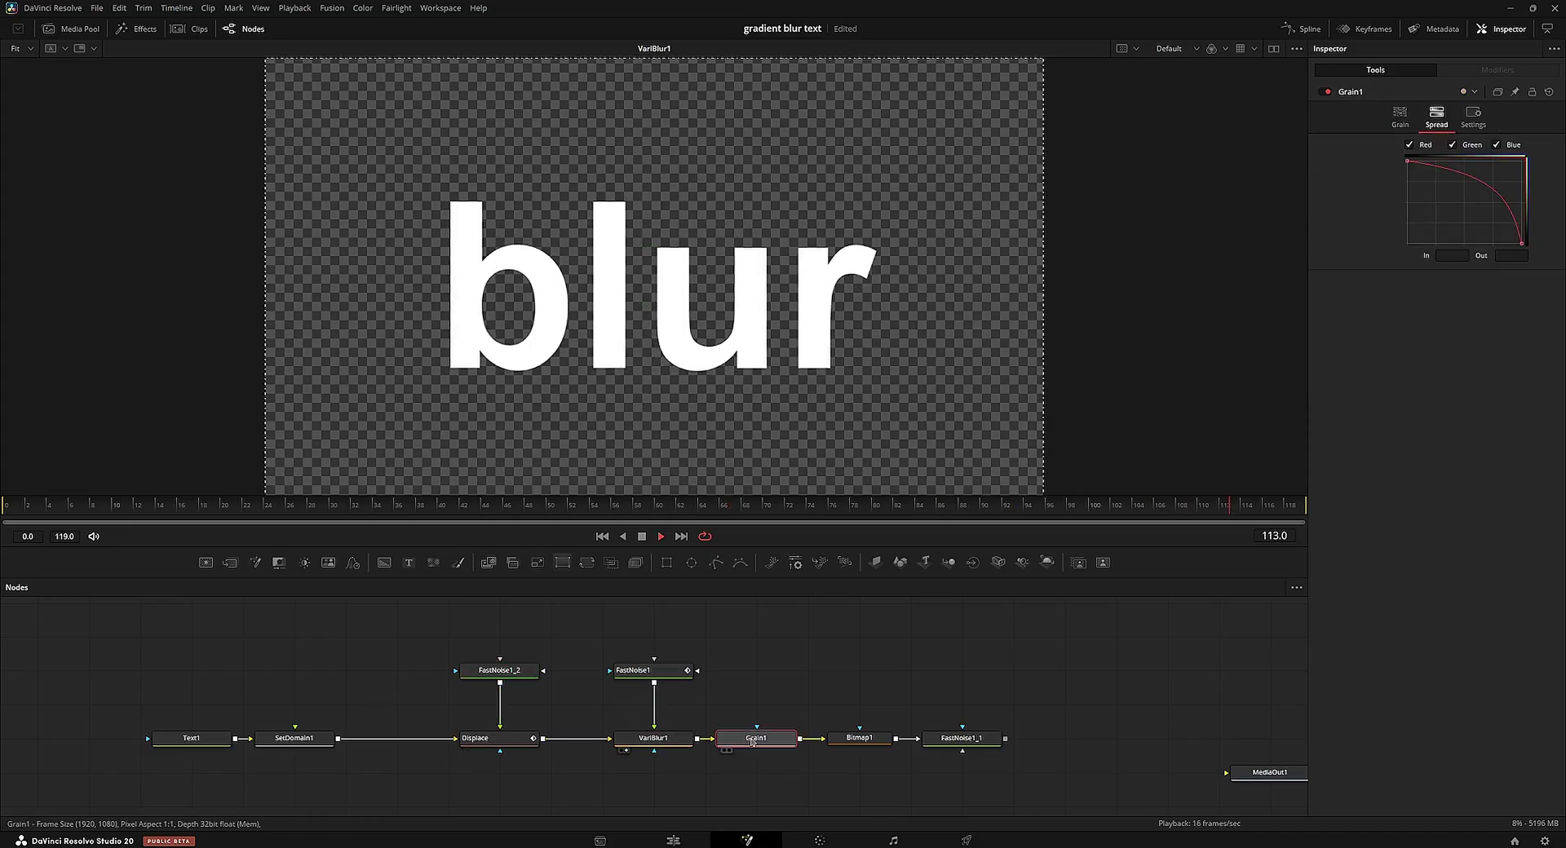
{"action": "left_click", "coordinate": [865, 739]}
{"action": "left_click", "coordinate": [962, 739]}
{"action": "key", "text": "space"}
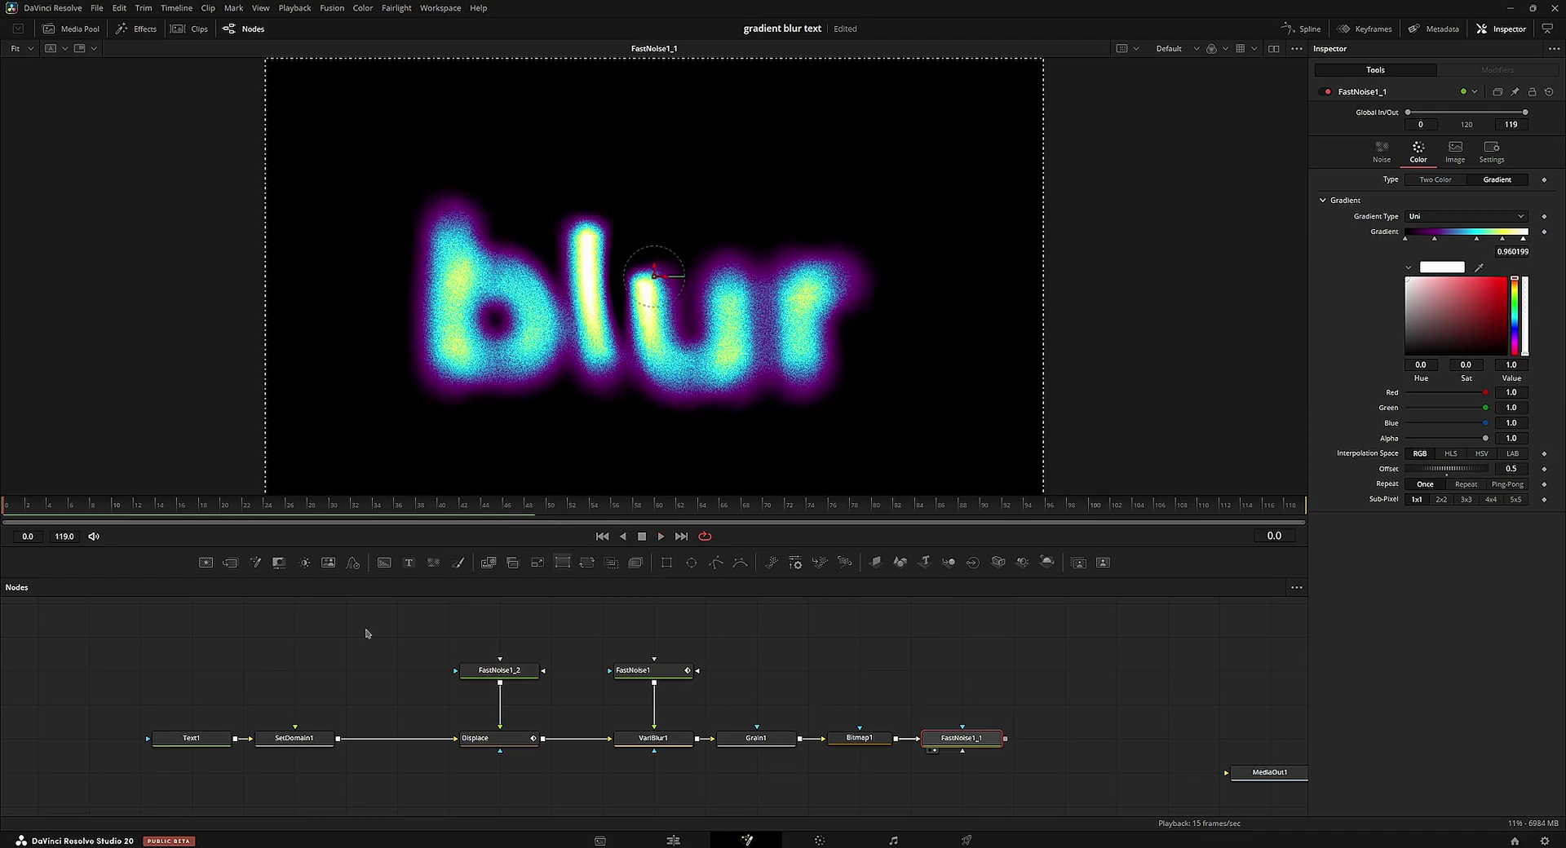
Step: Reorder the chain so VariBlur1 with its FastNoise1 comes before Displace with its FastNoise1_2
{"action": "left_click_drag", "start_coordinate": [452, 629], "coordinate": [489, 671]}
{"action": "left_click_drag", "start_coordinate": [612, 655], "coordinate": [457, 749]}
{"action": "left_click", "coordinate": [604, 702]}
{"action": "left_click_drag", "start_coordinate": [530, 672], "coordinate": [583, 740]}
{"action": "left_click_drag", "start_coordinate": [547, 603], "coordinate": [553, 672]}
Step: Set Displace's starting X Refraction to 0.2 and FastNoise1_2's Seethe Rate to 0.055
{"action": "left_click", "coordinate": [551, 738]}
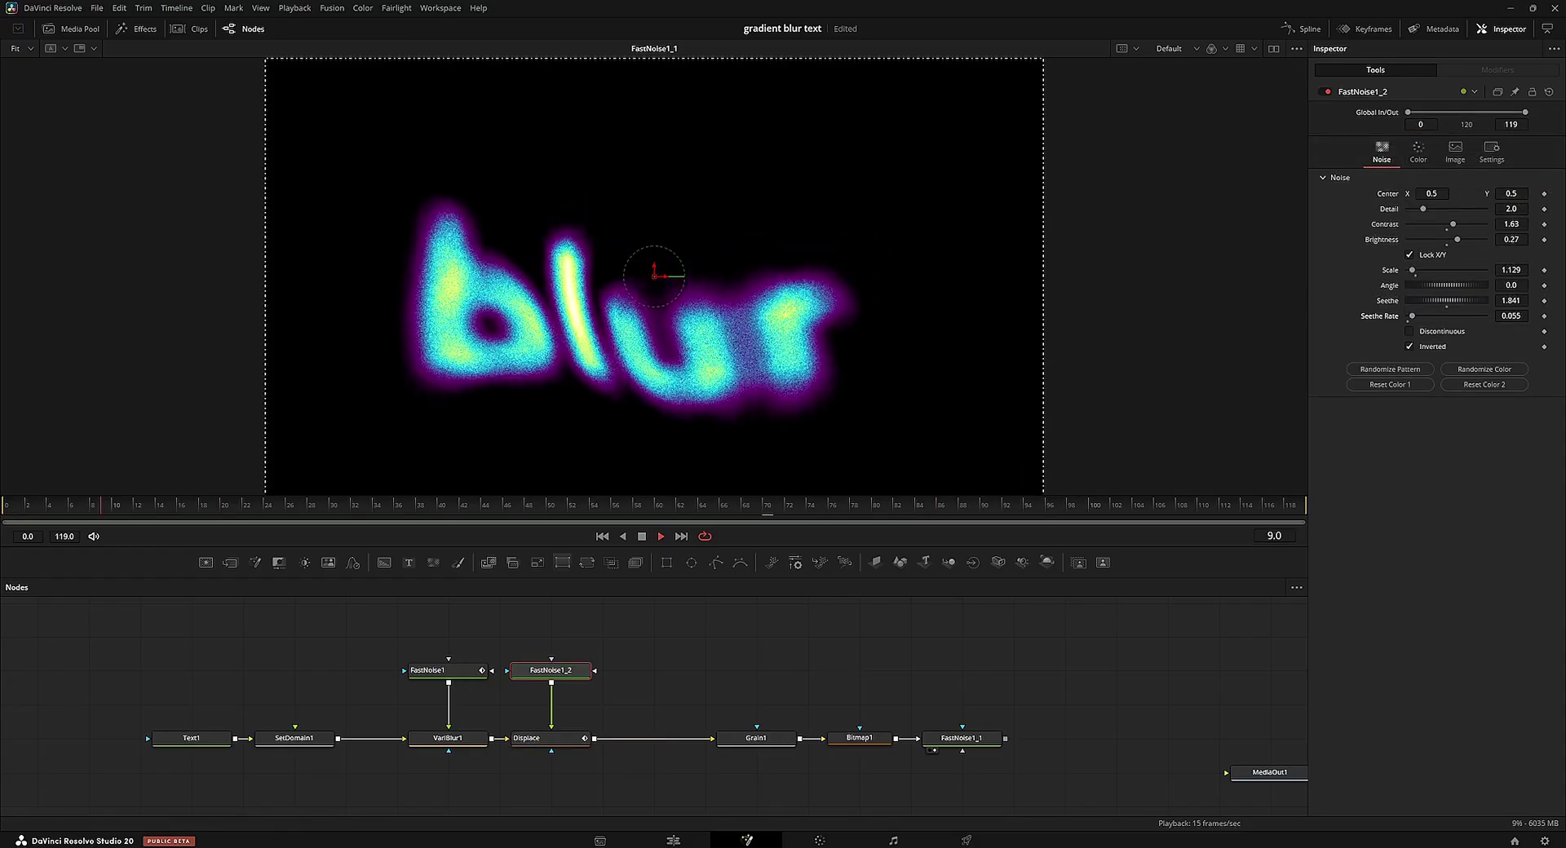
{"action": "left_click", "coordinate": [538, 738]}
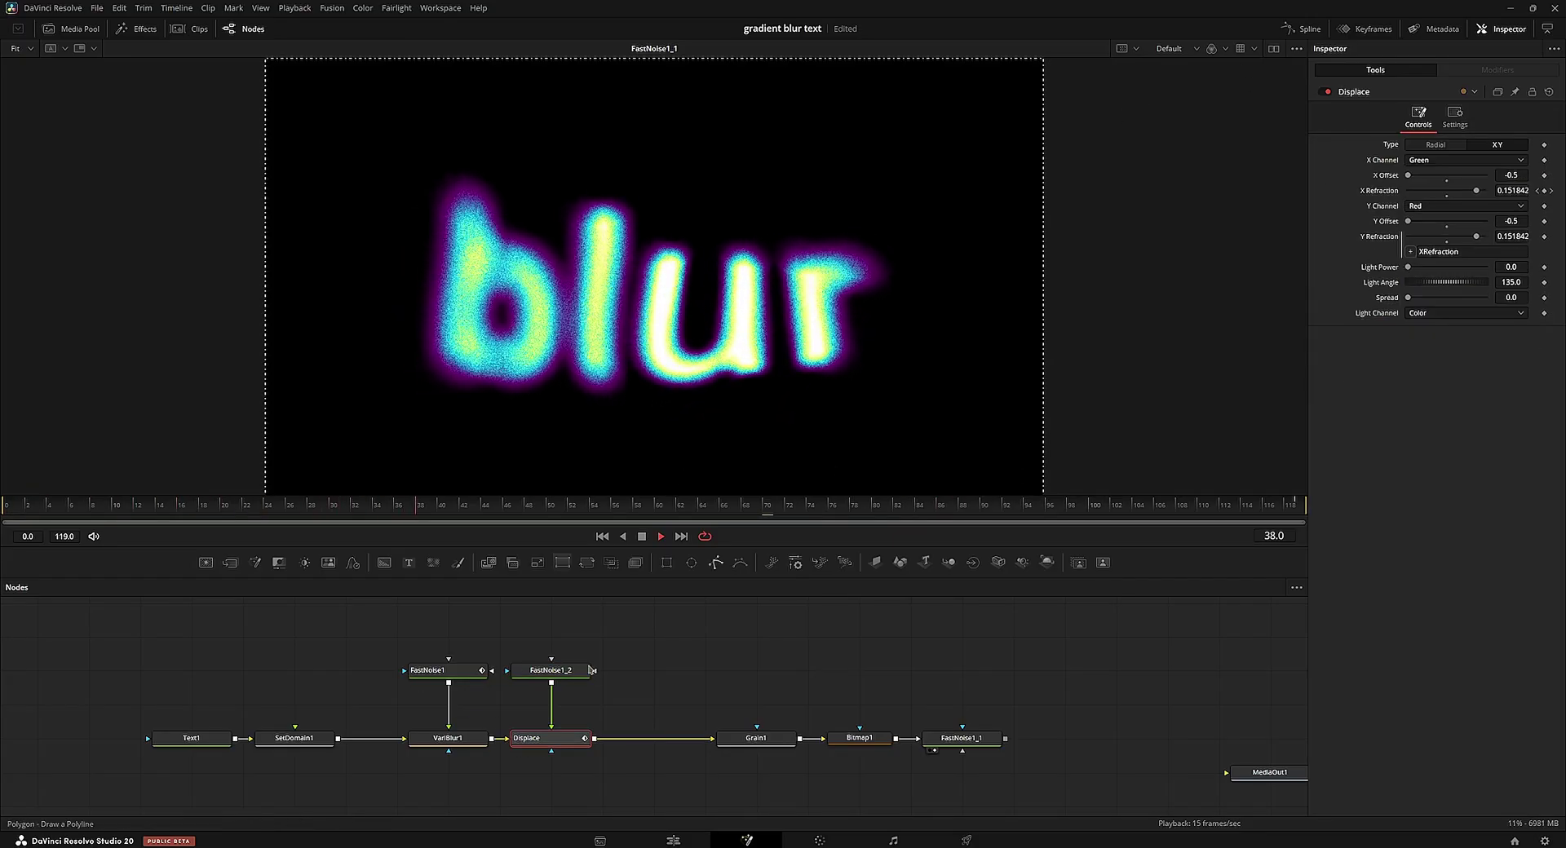
Step: Show Displace's X Refraction curve in a widened Spline editor, fit it to the view, and display its ease values
{"action": "key", "text": "F8"}
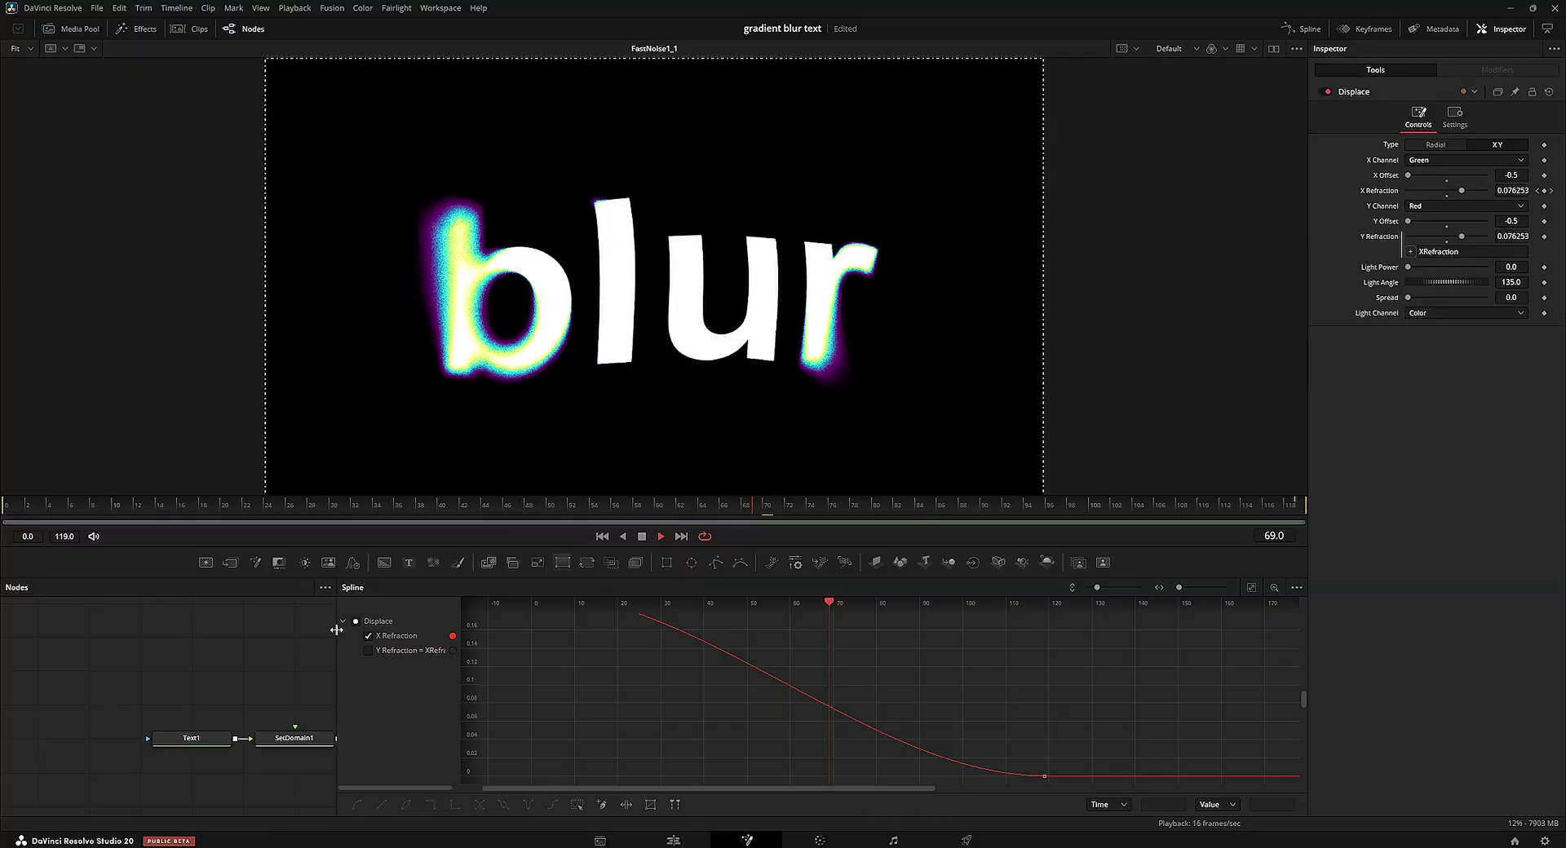
{"action": "left_click_drag", "start_coordinate": [338, 631], "coordinate": [637, 693]}
{"action": "key", "text": "space"}
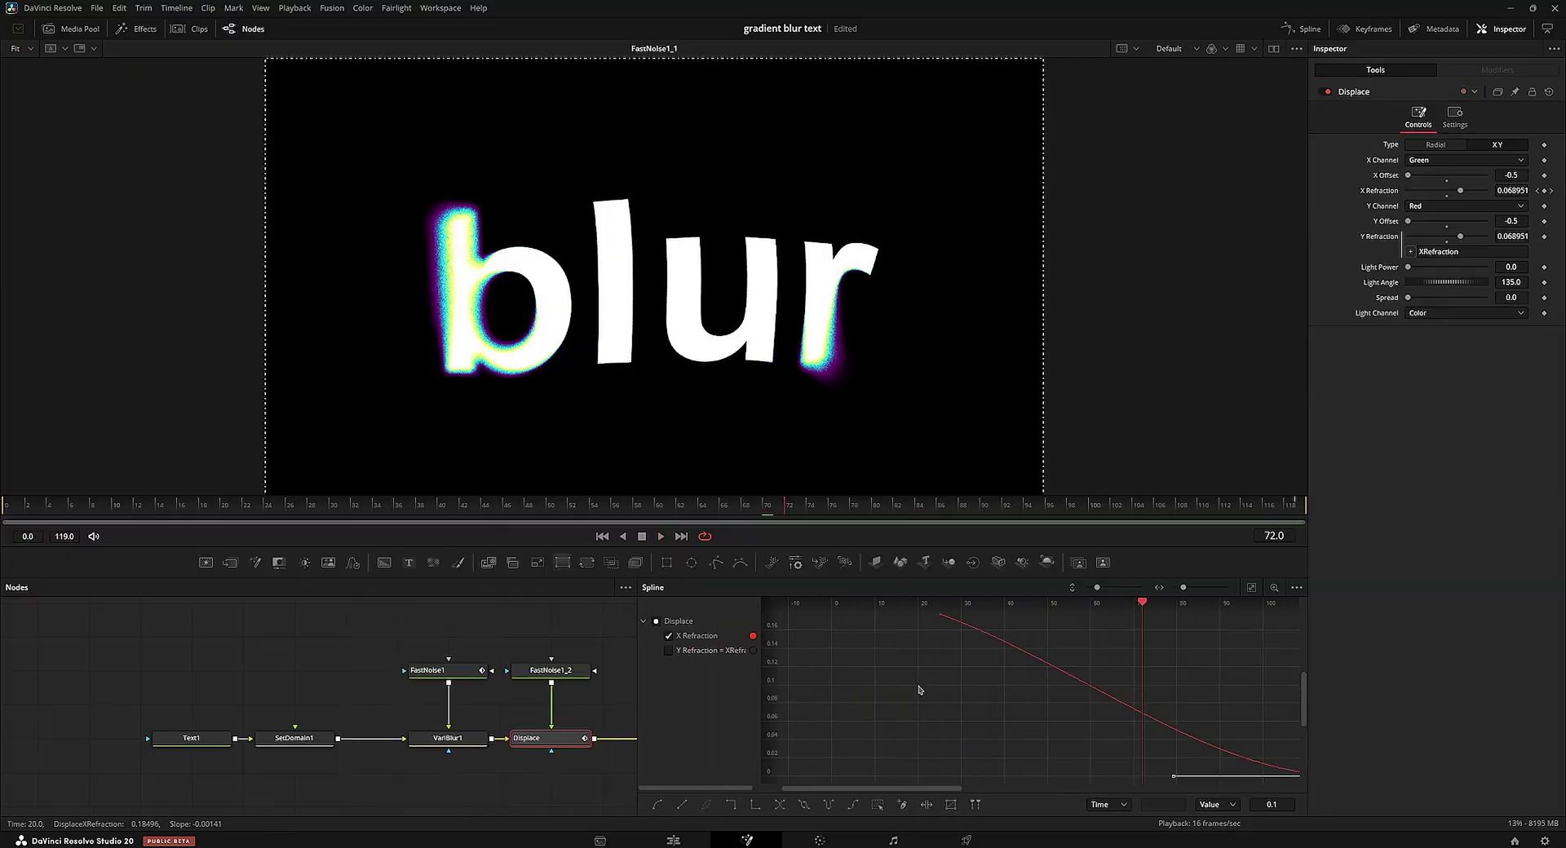
{"action": "key", "text": "ctrl+f"}
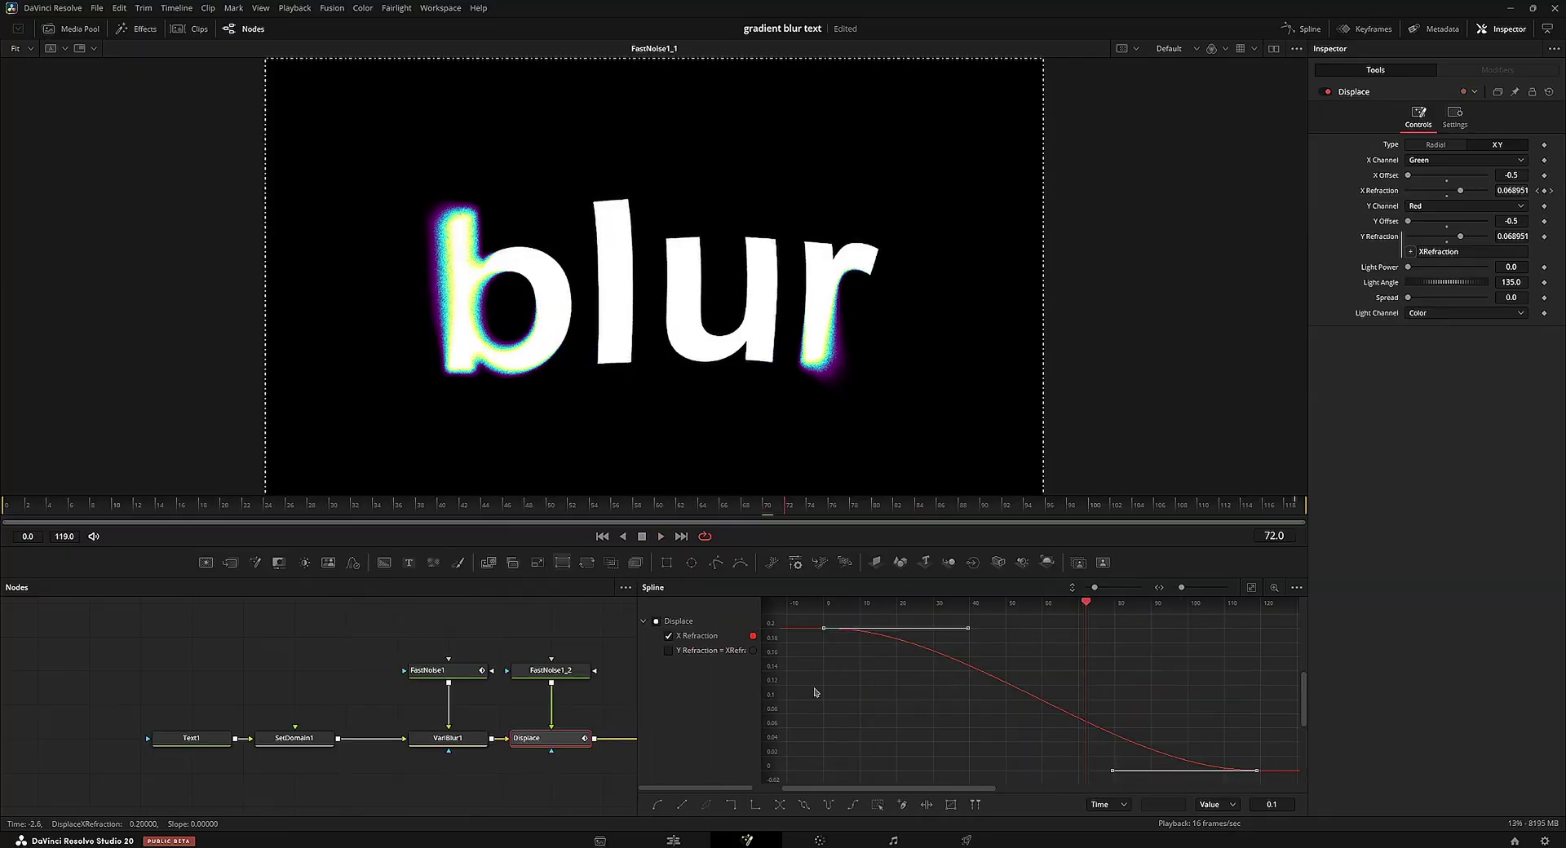
{"action": "key", "text": "t"}
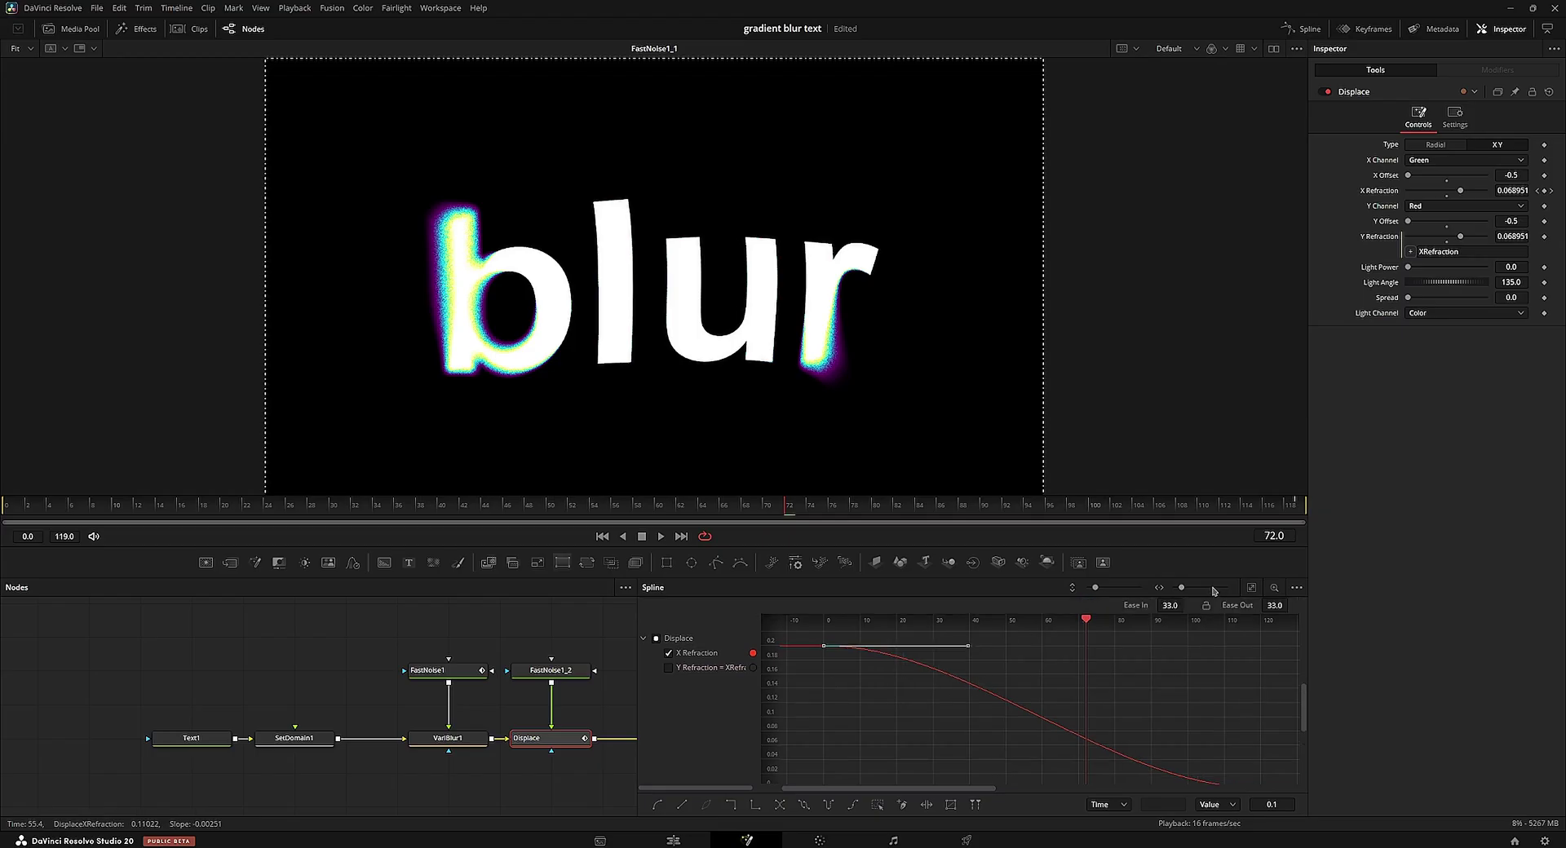
{"action": "scroll", "coordinate": [1185, 688], "scroll_direction": "down", "scroll_amount": 1}
{"action": "scroll", "coordinate": [1185, 687], "scroll_direction": "down", "scroll_amount": 2}
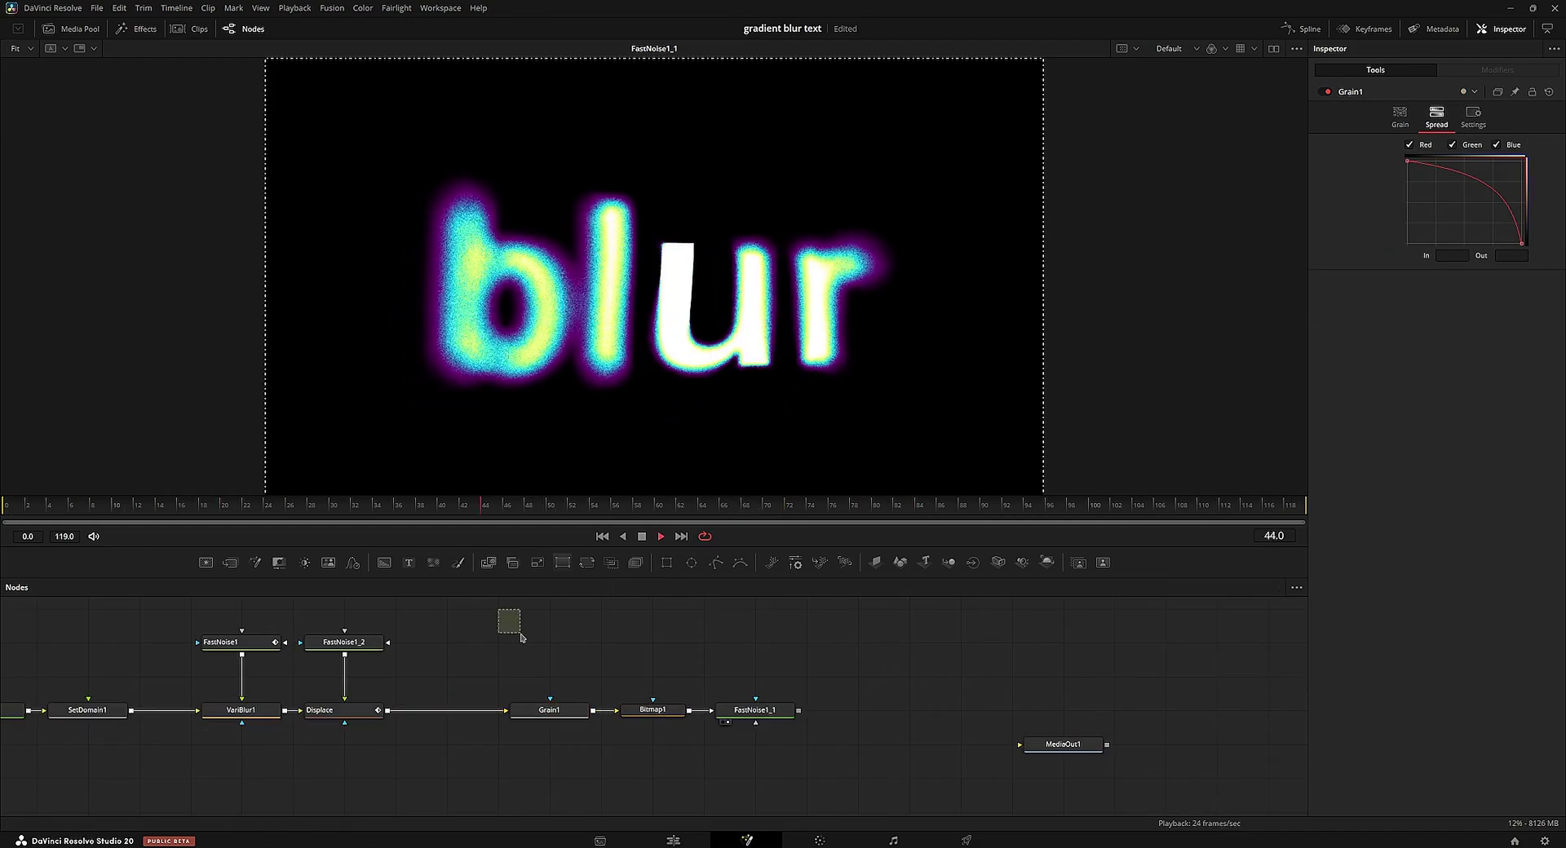
Step: Move Grain1 next to Displace, and detach Bitmap1 and FastNoise1_1 from the chain, placing them below it
{"action": "left_click_drag", "start_coordinate": [549, 709], "coordinate": [447, 710]}
{"action": "left_click_drag", "start_coordinate": [619, 670], "coordinate": [803, 727]}
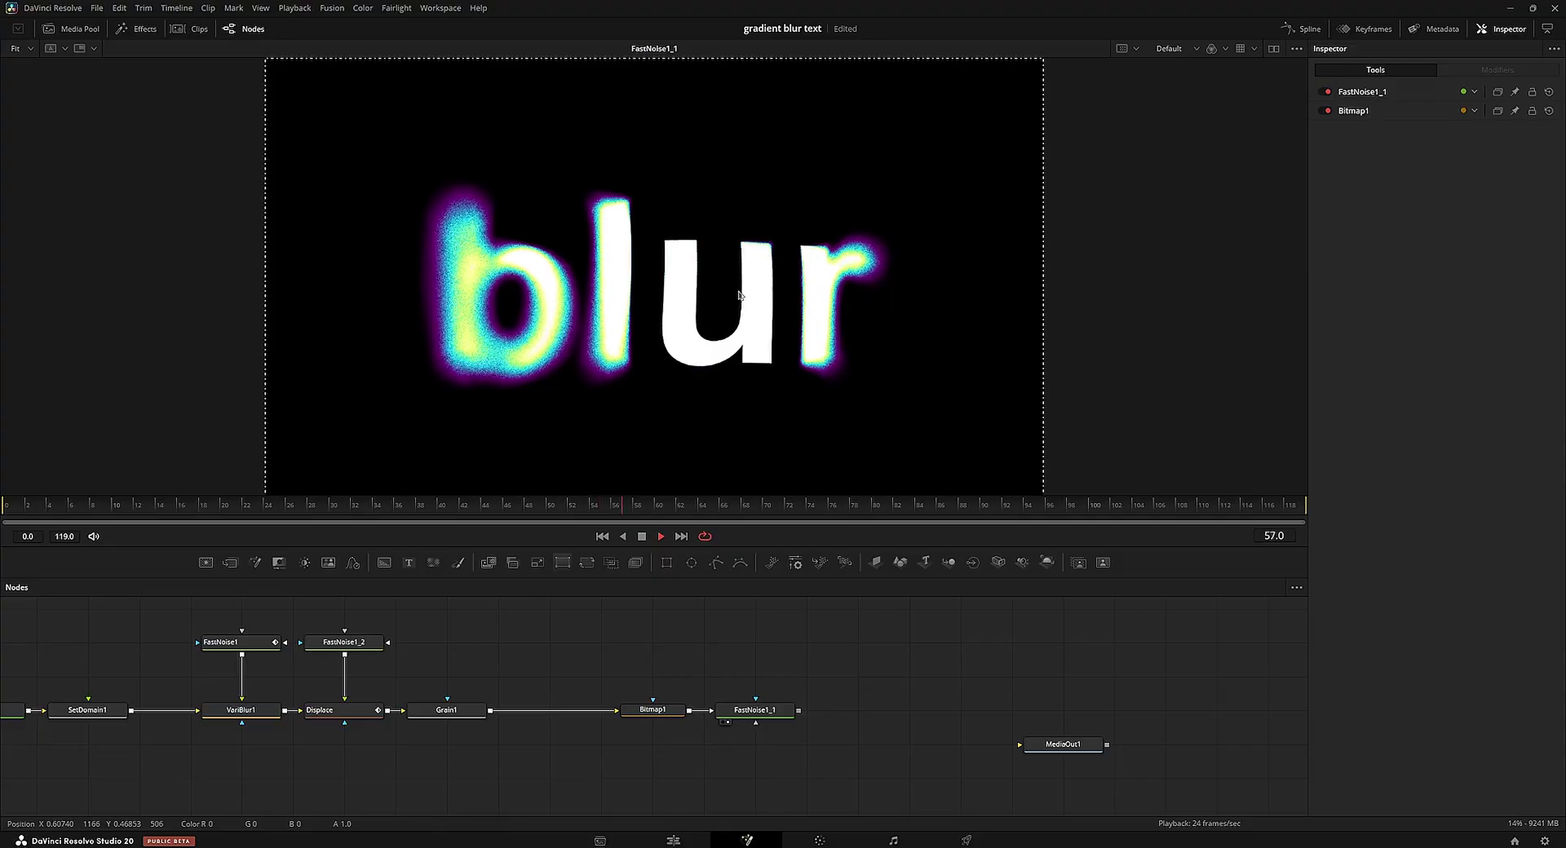
{"action": "left_click_drag", "start_coordinate": [399, 503], "coordinate": [578, 505]}
{"action": "left_click_drag", "start_coordinate": [604, 664], "coordinate": [462, 730]}
{"action": "scroll", "coordinate": [762, 693], "scroll_direction": "down", "scroll_amount": 3}
{"action": "left_click", "coordinate": [696, 623]}
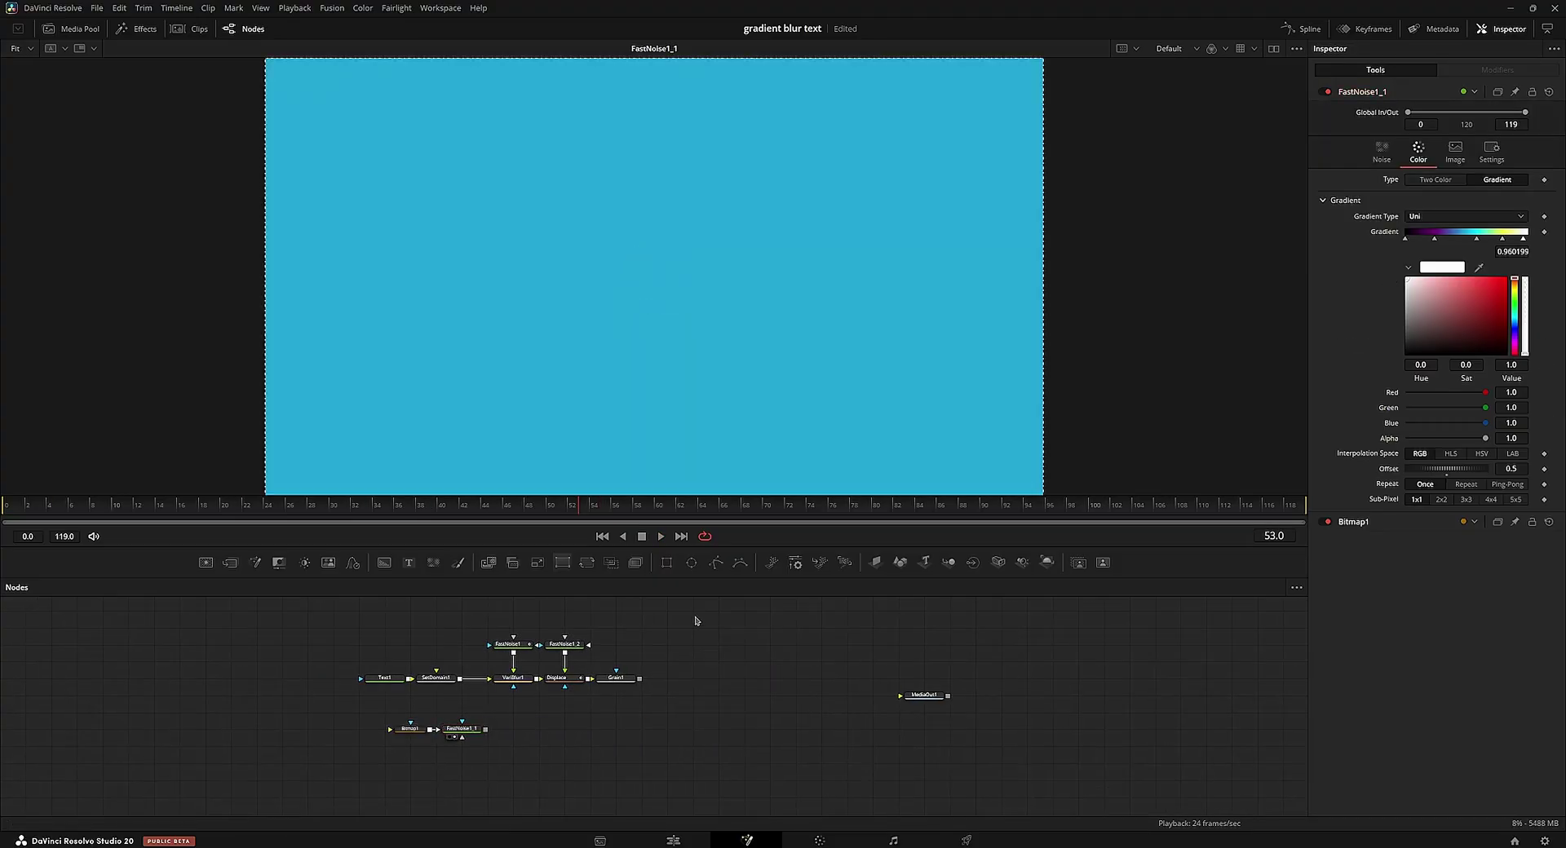
Step: Show Grain1's output in the viewer
{"action": "scroll", "coordinate": [683, 640], "scroll_direction": "up", "scroll_amount": 2}
{"action": "left_click", "coordinate": [579, 715]}
{"action": "key", "text": "2"}
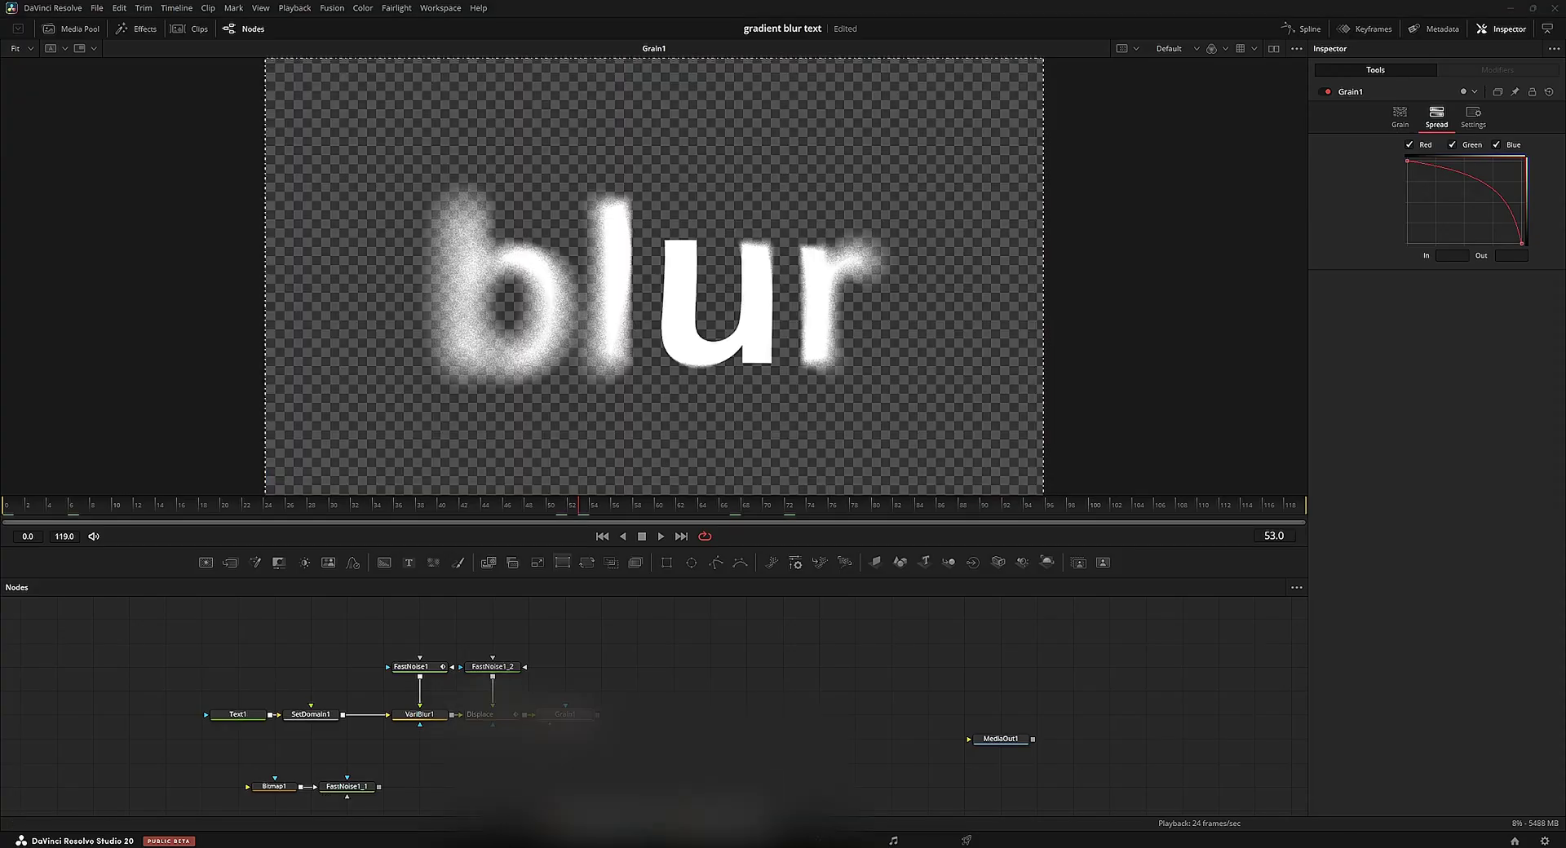
Step: Switch to the web browser and go to the start of the Gradient Map It macro's forum topic
{"action": "left_click", "coordinate": [736, 833]}
{"action": "scroll", "coordinate": [454, 614], "scroll_direction": "up", "scroll_amount": 8}
{"action": "middle_click", "coordinate": [318, 601]}
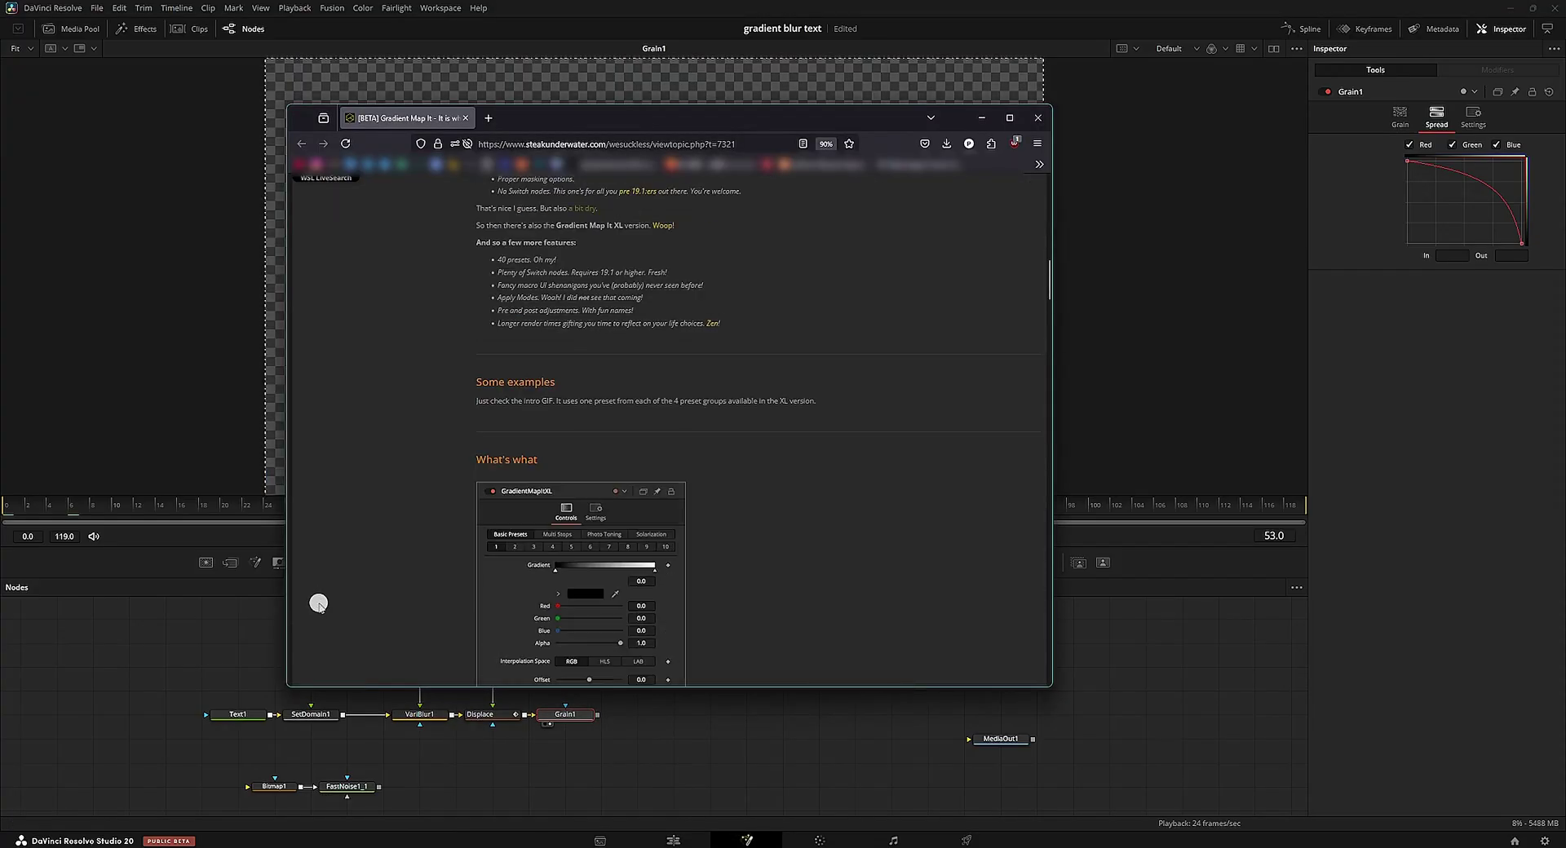
{"action": "middle_click", "coordinate": [397, 426]}
{"action": "middle_click", "coordinate": [369, 363]}
{"action": "scroll", "coordinate": [386, 441], "scroll_direction": "down", "scroll_amount": 4}
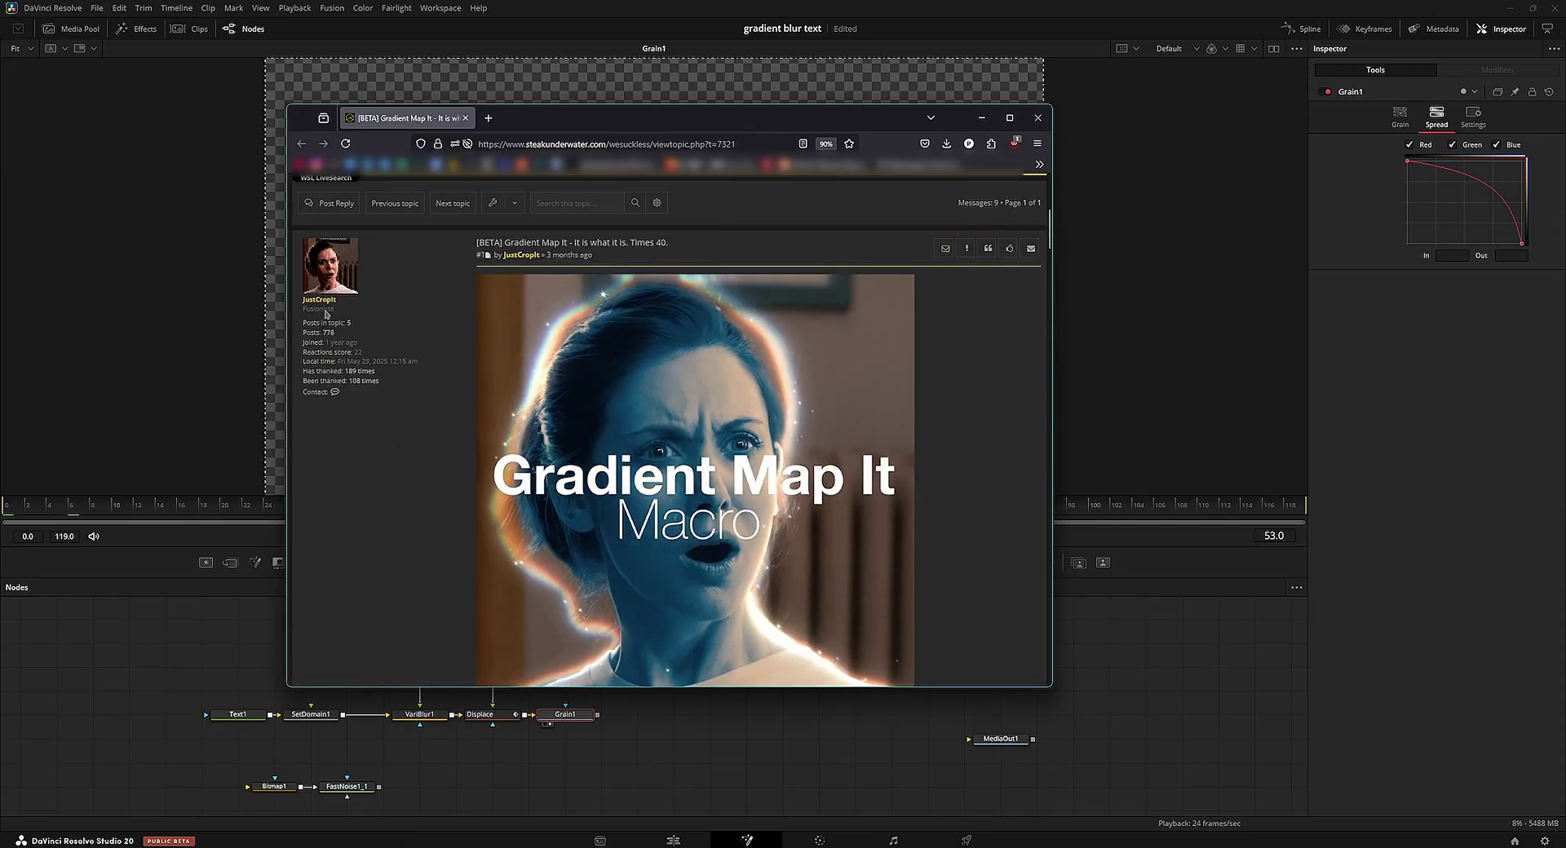
Step: Examine the Gradient Map It and Gradient Map It XL feature lists, including the version requirement for the Switch nodes
{"action": "scroll", "coordinate": [362, 359], "scroll_direction": "down", "scroll_amount": 1}
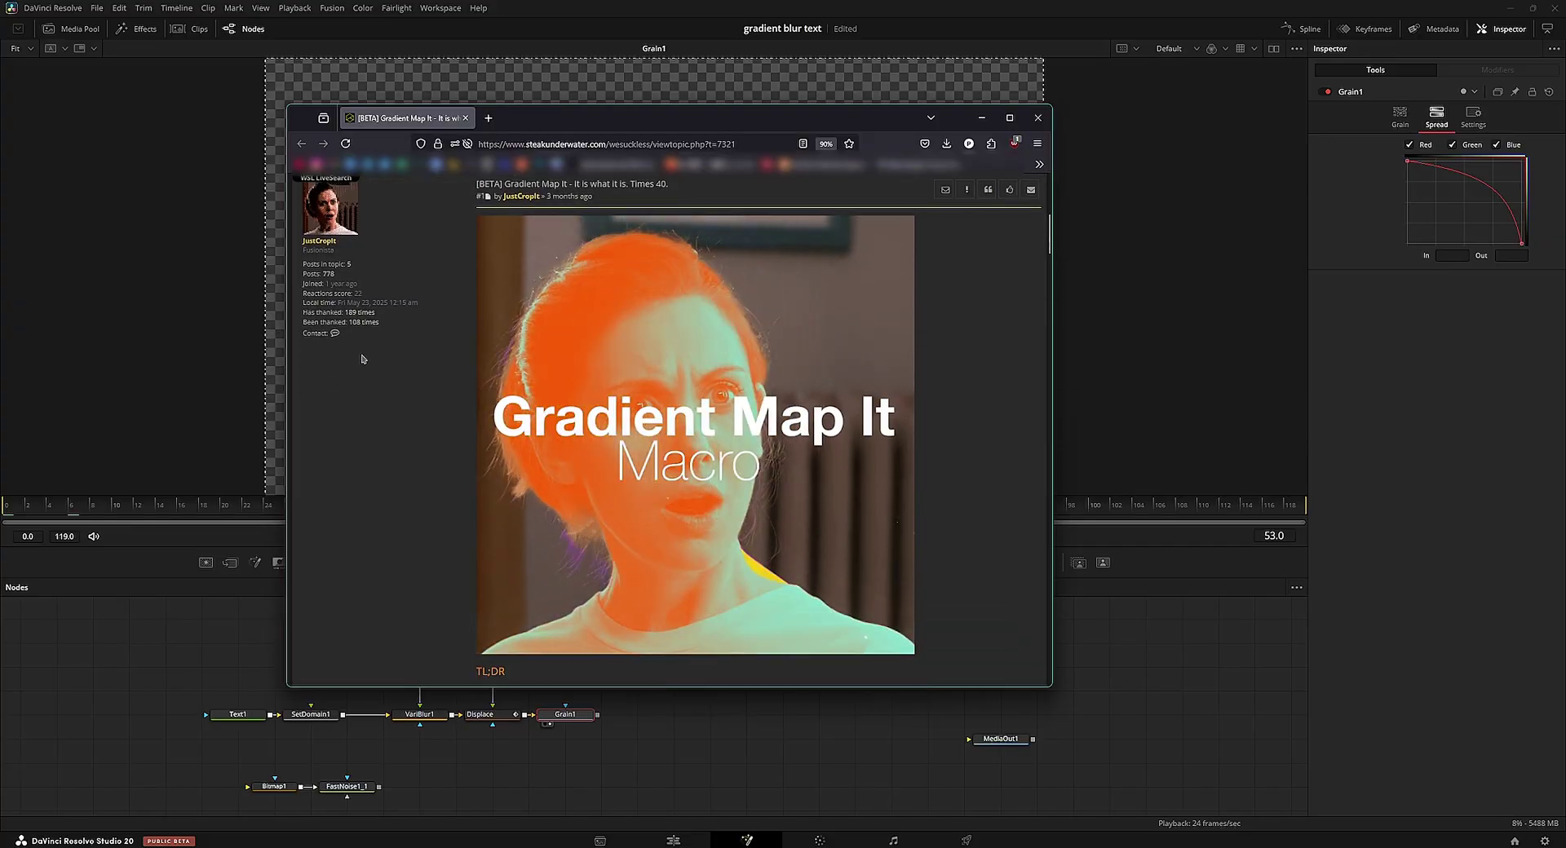
{"action": "scroll", "coordinate": [447, 388], "scroll_direction": "down", "scroll_amount": 4}
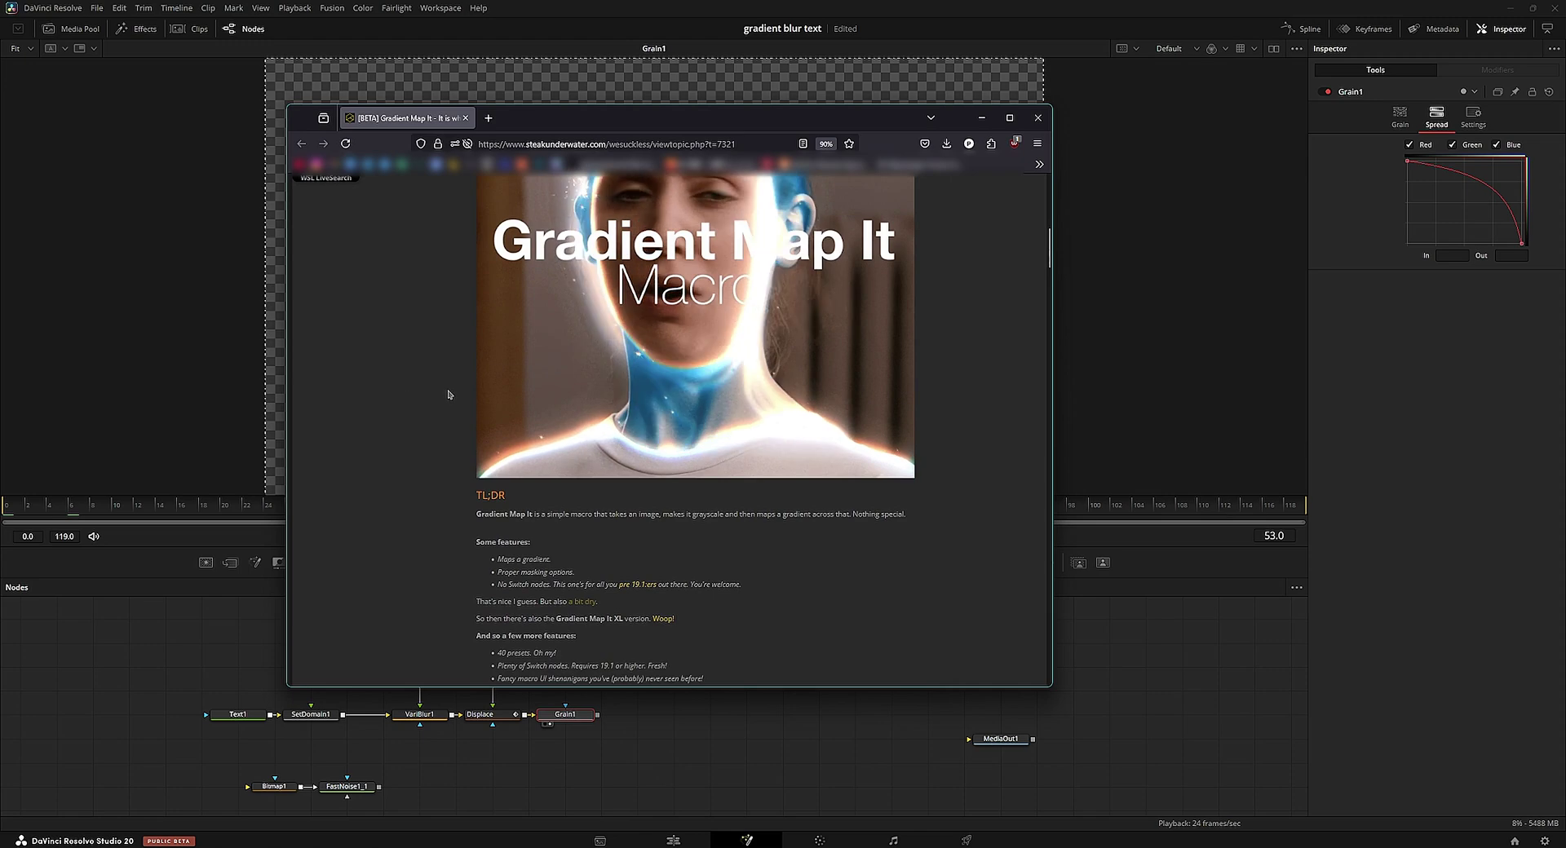
{"action": "scroll", "coordinate": [504, 454], "scroll_direction": "down", "scroll_amount": 2}
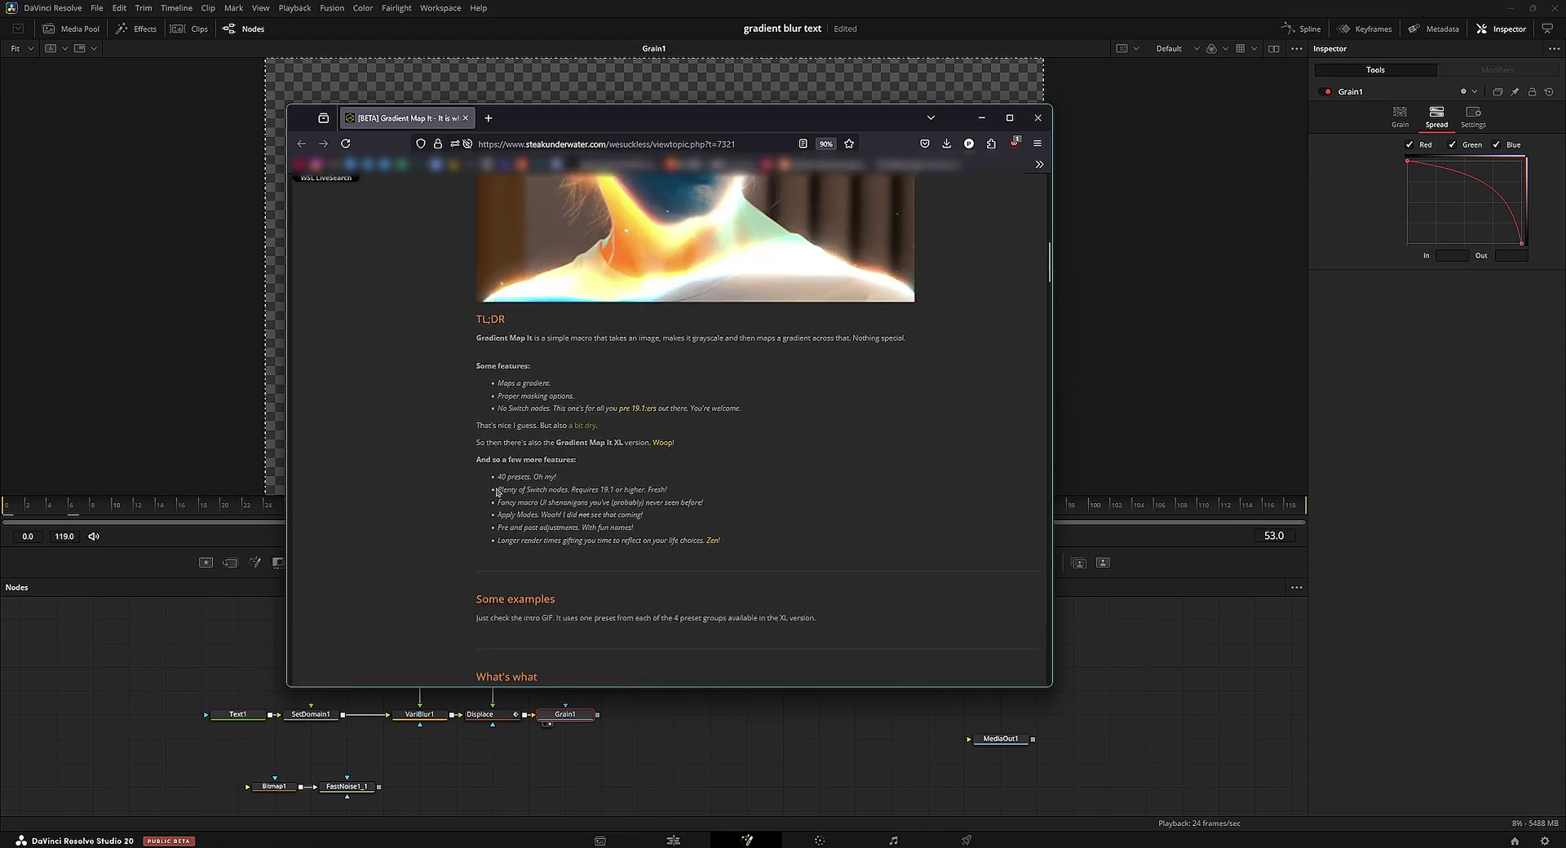
{"action": "double_click", "coordinate": [584, 489]}
{"action": "left_click_drag", "start_coordinate": [606, 495], "coordinate": [674, 495]}
{"action": "left_click", "coordinate": [674, 496]}
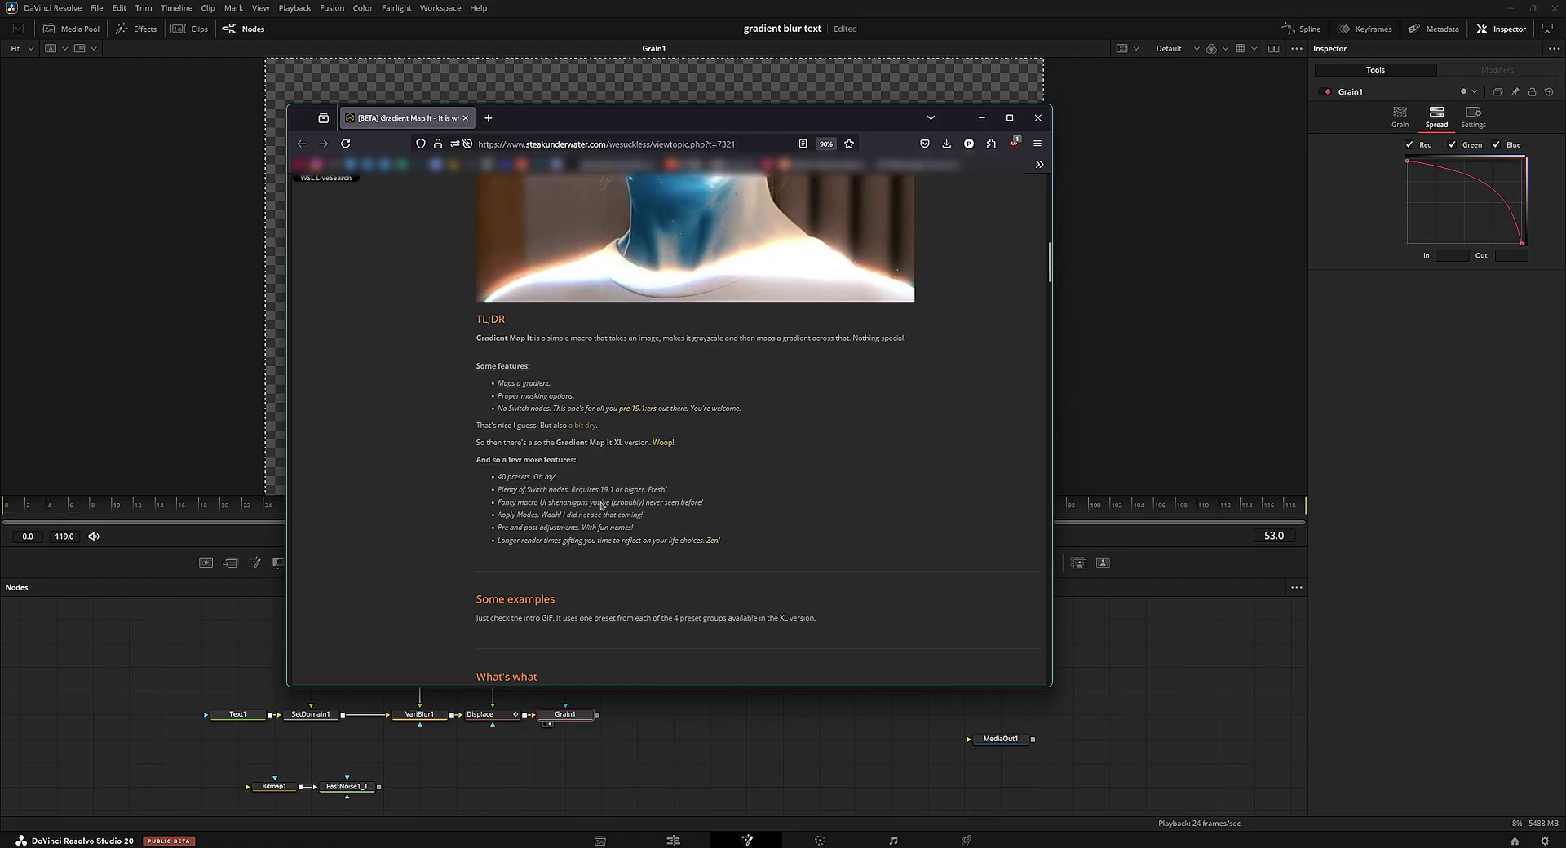
{"action": "scroll", "coordinate": [470, 486], "scroll_direction": "down", "scroll_amount": 3}
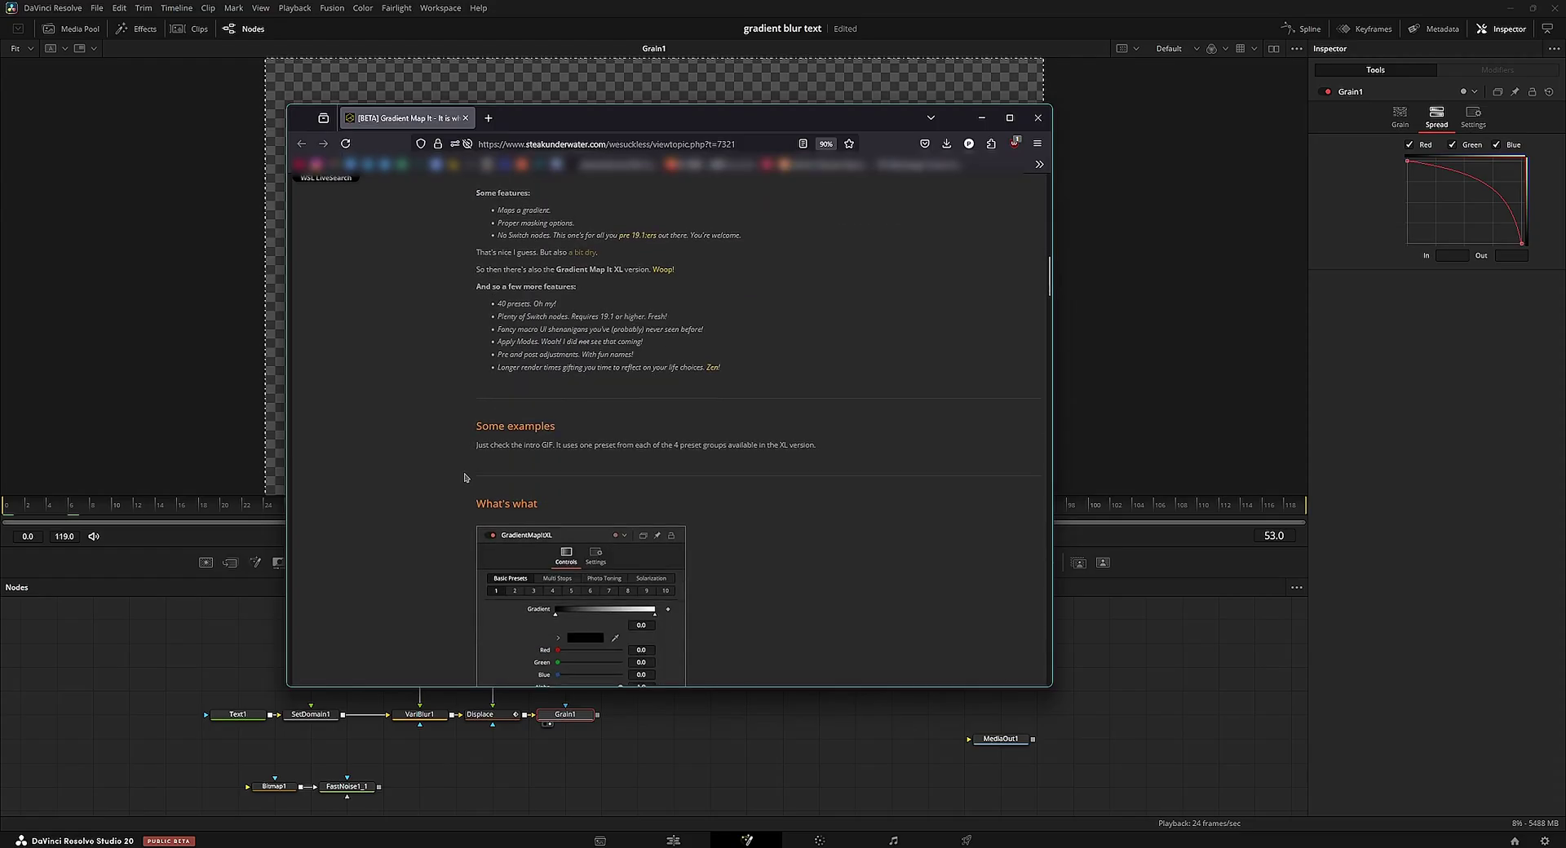
Step: Find the latest Gradient Map It and Gradient Map It XL downloads under Version history, and return to Grain1 in Fusion
{"action": "scroll", "coordinate": [470, 486], "scroll_direction": "down", "scroll_amount": 6}
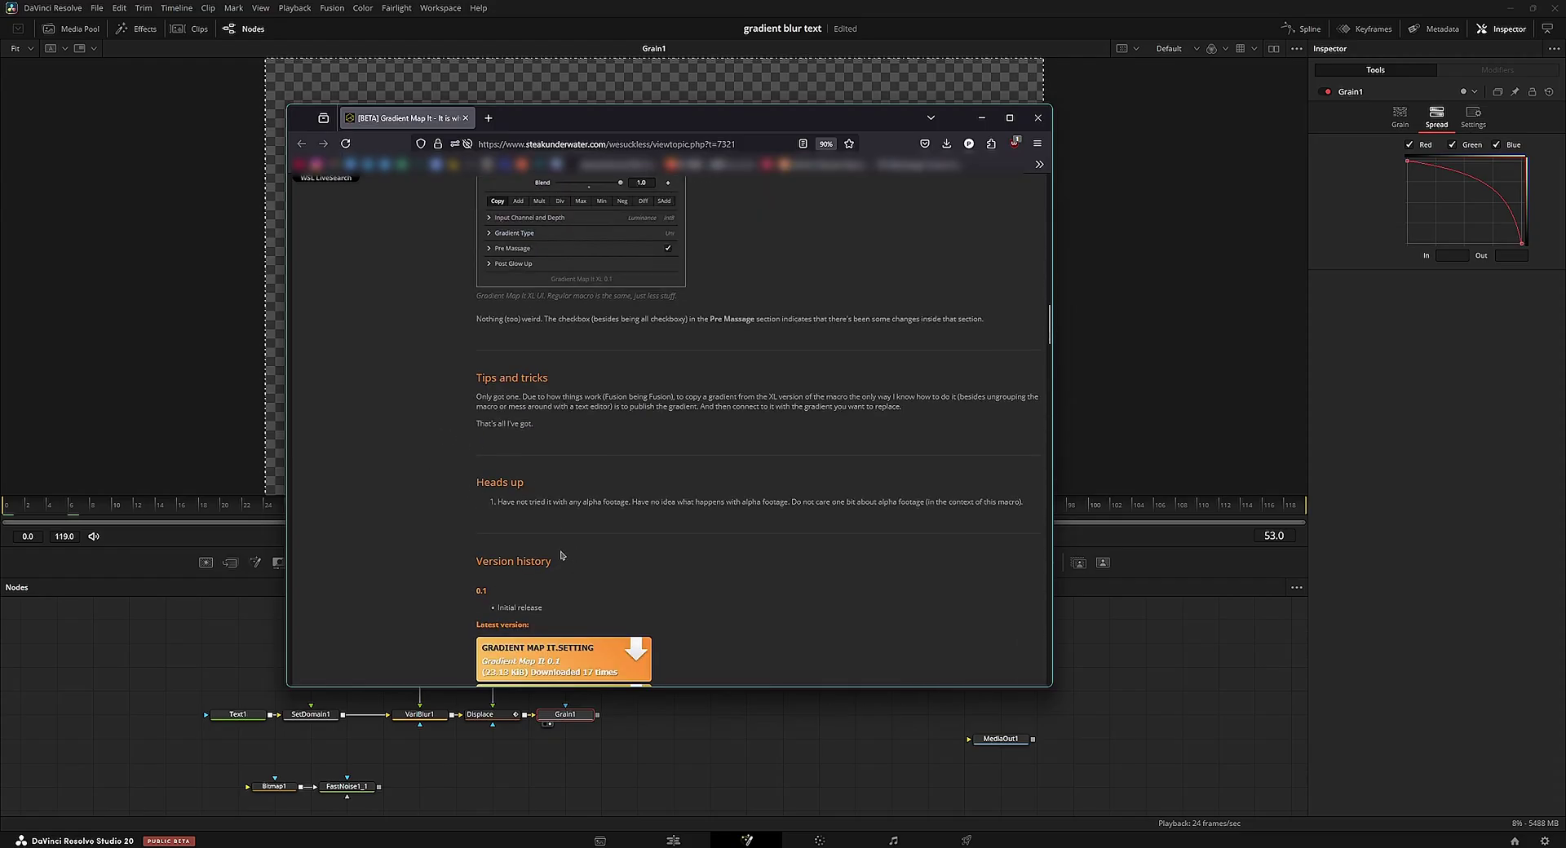
{"action": "scroll", "coordinate": [633, 543], "scroll_direction": "down", "scroll_amount": 1}
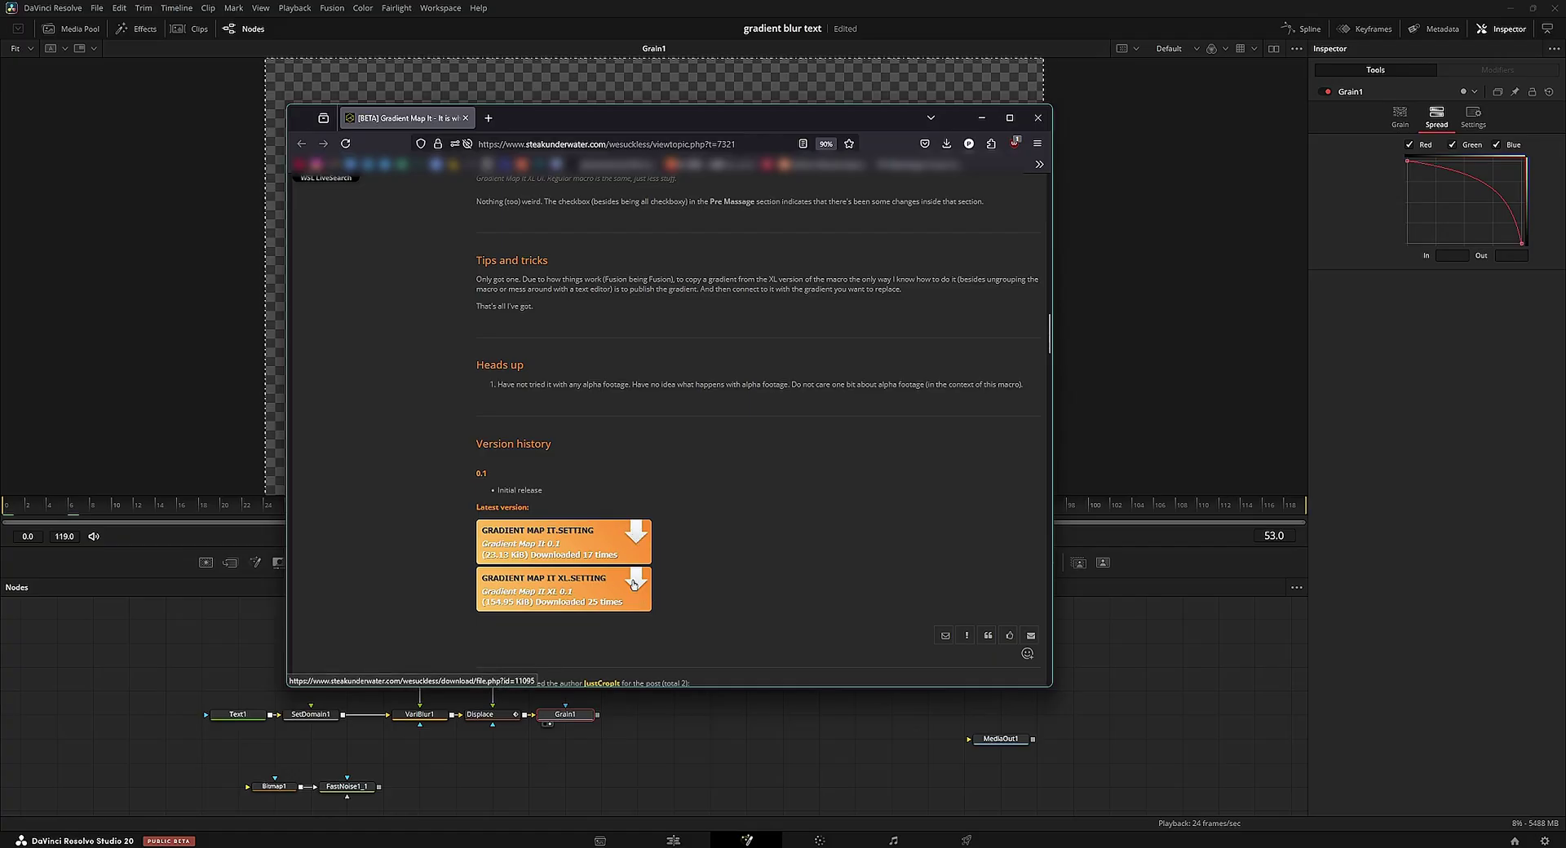
{"action": "left_click", "coordinate": [550, 718]}
{"action": "left_click_drag", "start_coordinate": [551, 718], "coordinate": [654, 687]}
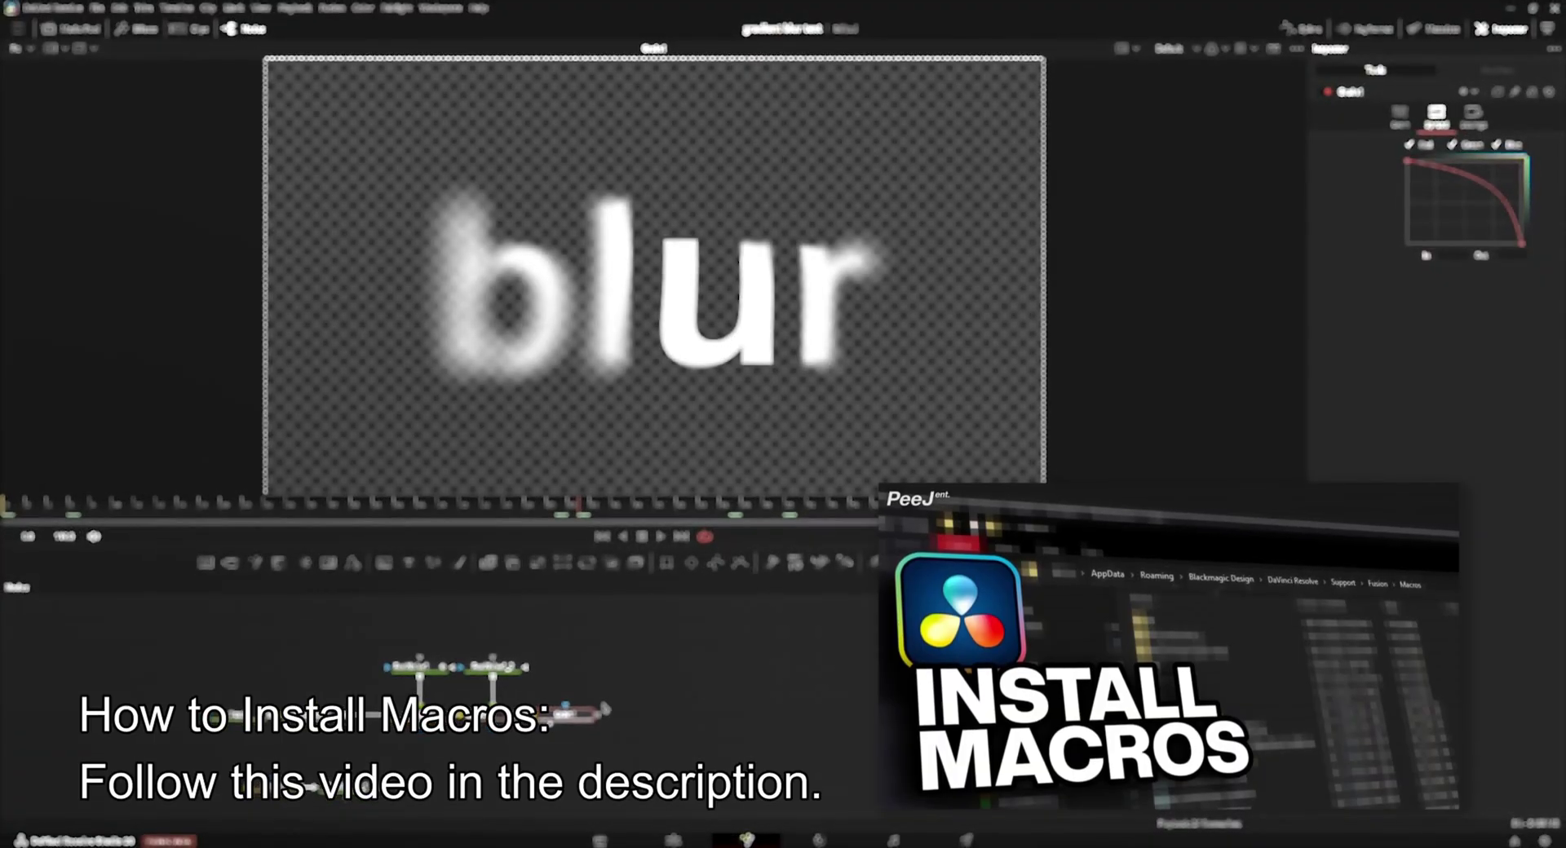
Step: Add the Gradient Map It XL macro after Grain1, aligned with the chain, and show its output in the viewer
{"action": "key", "text": "shift+space"}
{"action": "type", "text": "gradientmpa"}
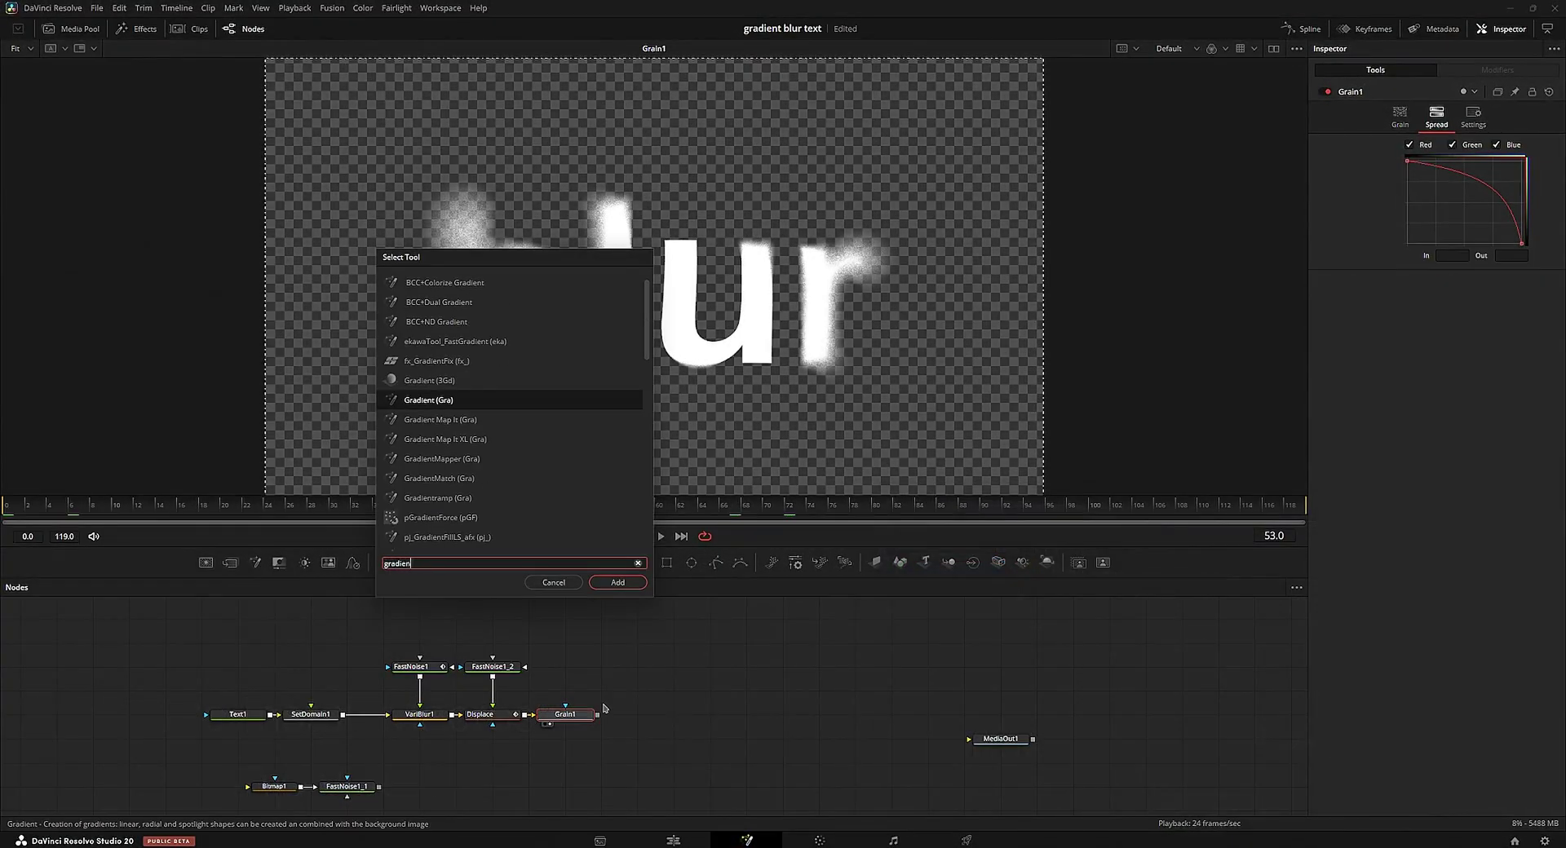
{"action": "key", "text": "BackSpace"}
{"action": "key", "text": "BackSpace"}
{"action": "type", "text": "apitxl"}
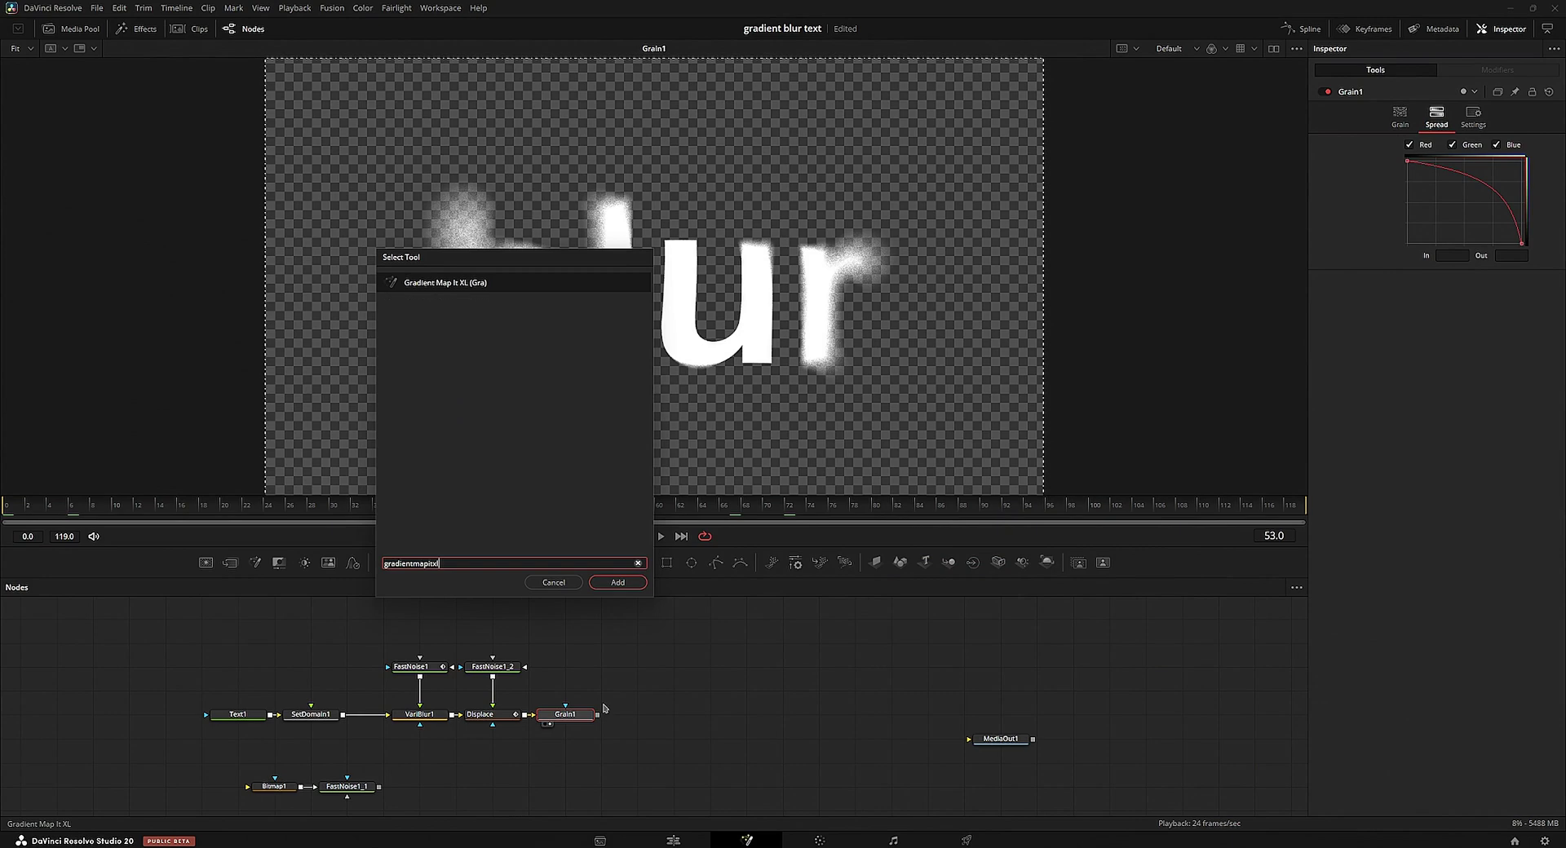
{"action": "key", "text": "Return"}
{"action": "key", "text": "2"}
{"action": "mouse_move", "coordinate": [629, 718]}
{"action": "left_mouse_down"}
{"action": "mouse_move", "coordinate": [726, 735]}
{"action": "mouse_move", "coordinate": [647, 719]}
{"action": "left_mouse_up"}
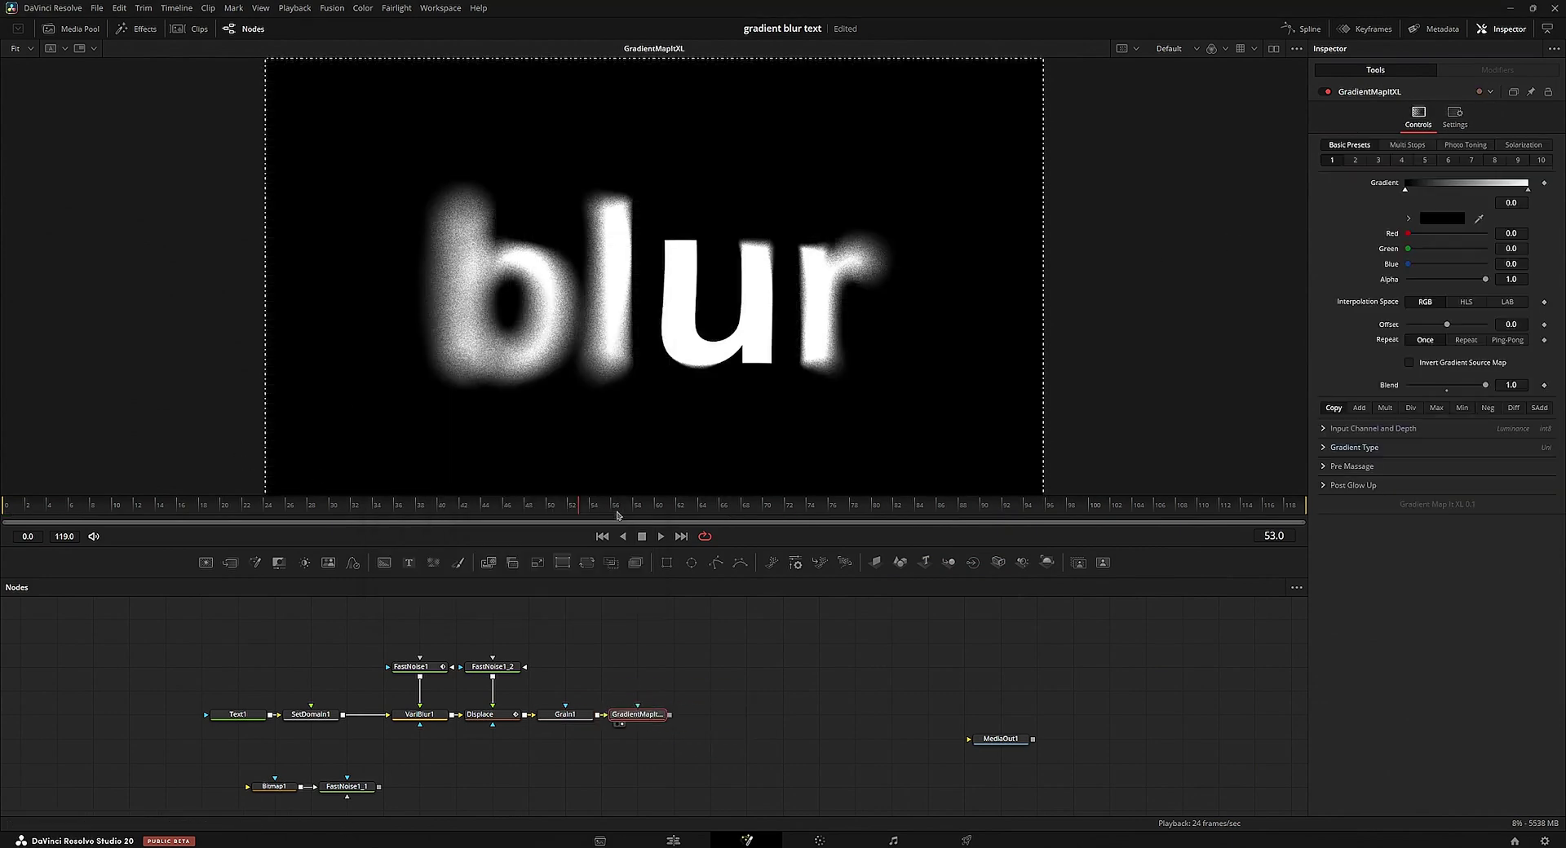
Step: Move the detached Bitmap1 and FastNoise1_1 nodes above the main chain and reselect GradientMapItXL
{"action": "left_click_drag", "start_coordinate": [395, 760], "coordinate": [719, 670]}
{"action": "left_click_drag", "start_coordinate": [723, 669], "coordinate": [359, 622]}
{"action": "left_click", "coordinate": [647, 716]}
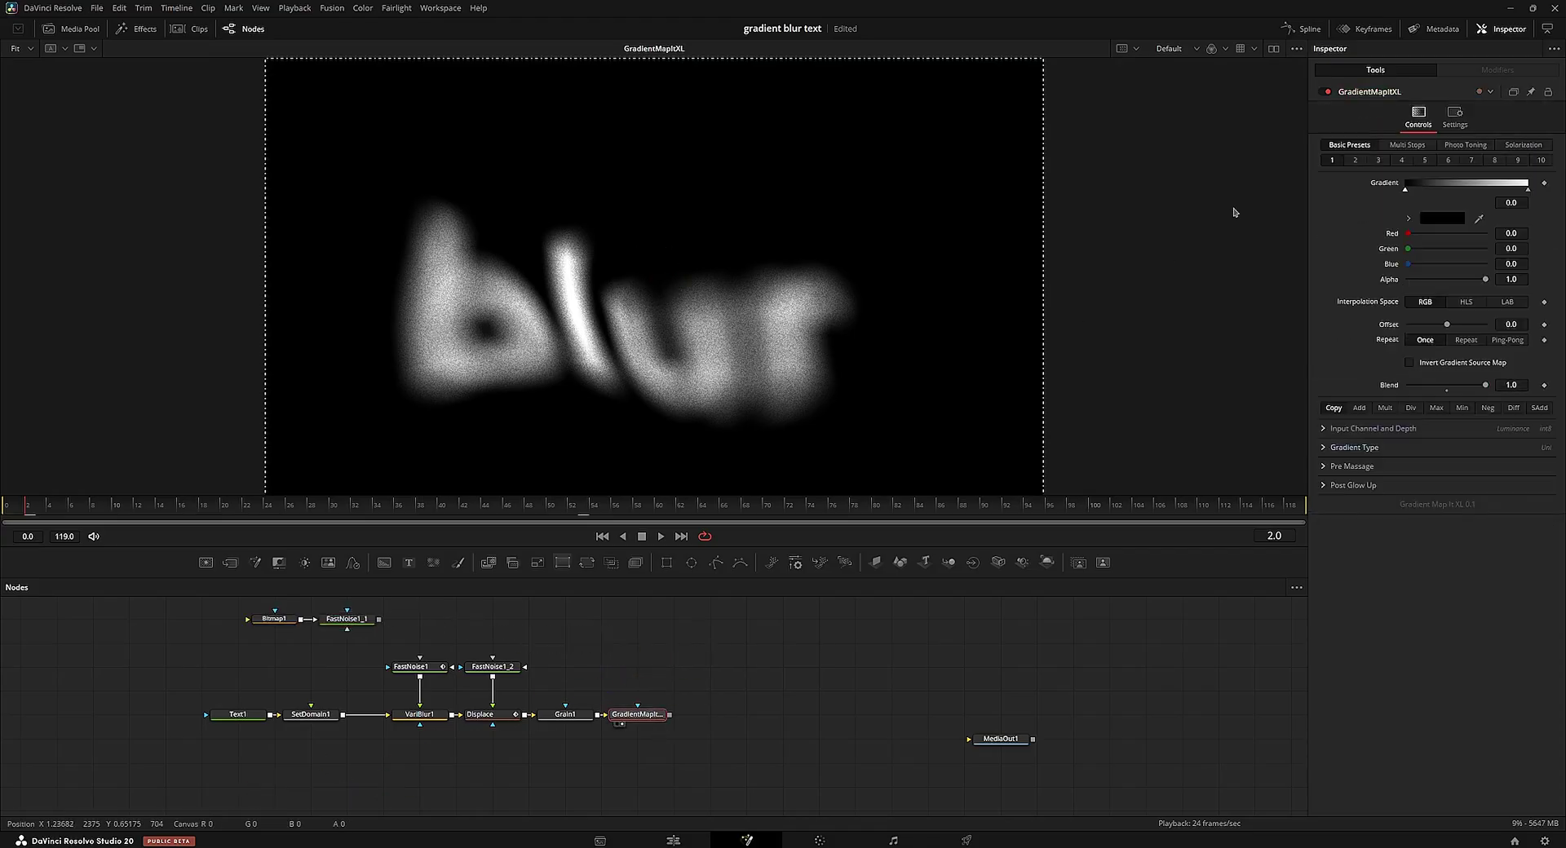
Step: Try several Basic Presets and Multi Stops gradients, apply Multi Stops preset 4, and preview the animation
{"action": "left_click", "coordinate": [1375, 162]}
{"action": "left_click", "coordinate": [1400, 161]}
{"action": "left_click", "coordinate": [1423, 162]}
{"action": "left_click", "coordinate": [1400, 147]}
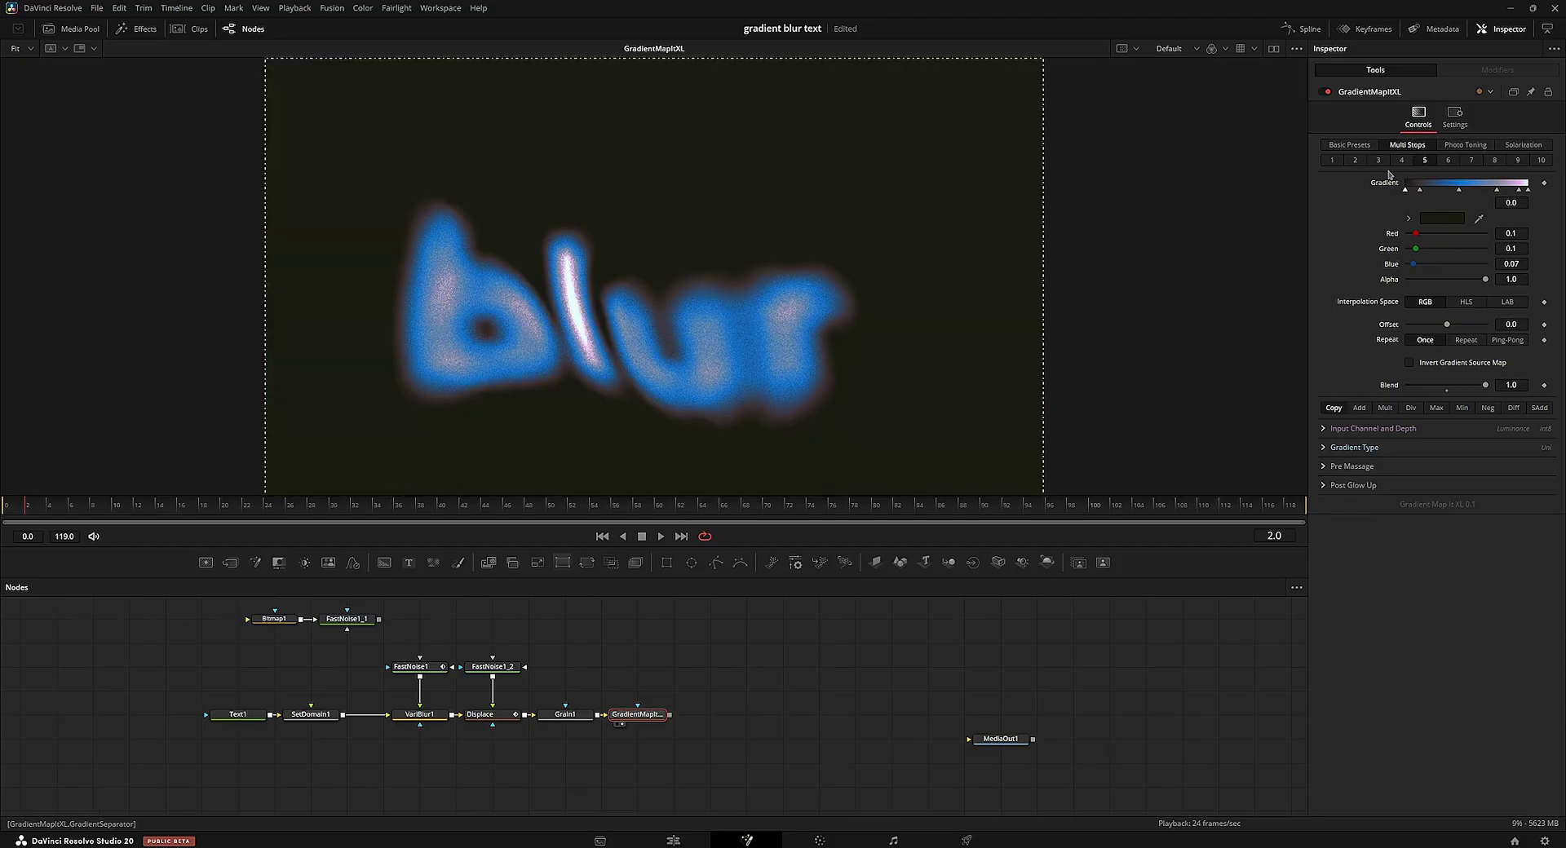
{"action": "left_click", "coordinate": [1403, 162]}
{"action": "left_click", "coordinate": [1454, 161]}
{"action": "left_click", "coordinate": [1399, 160]}
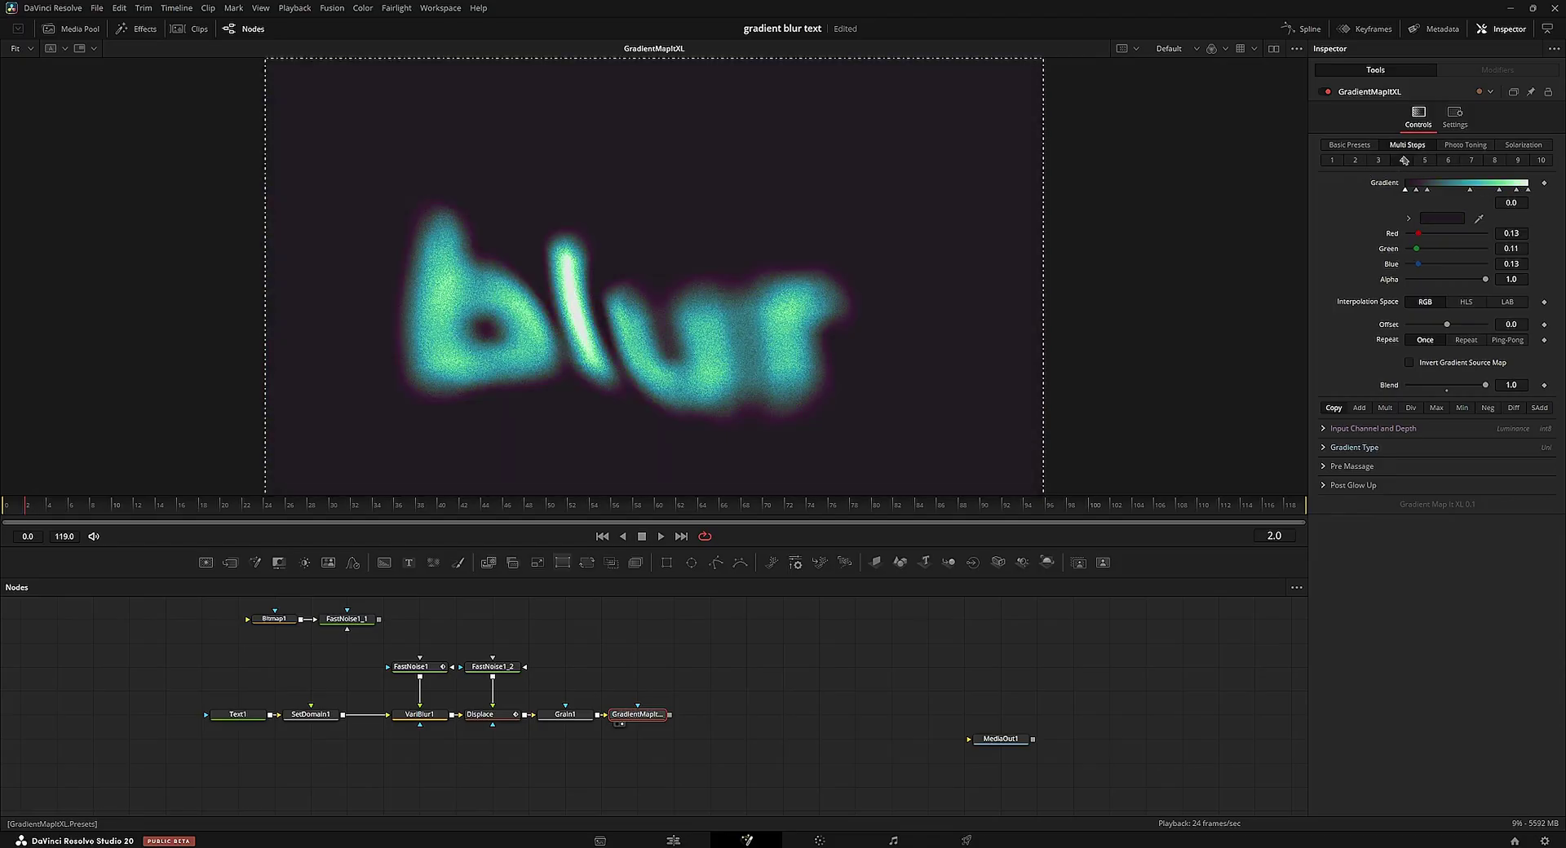
{"action": "key", "text": "space"}
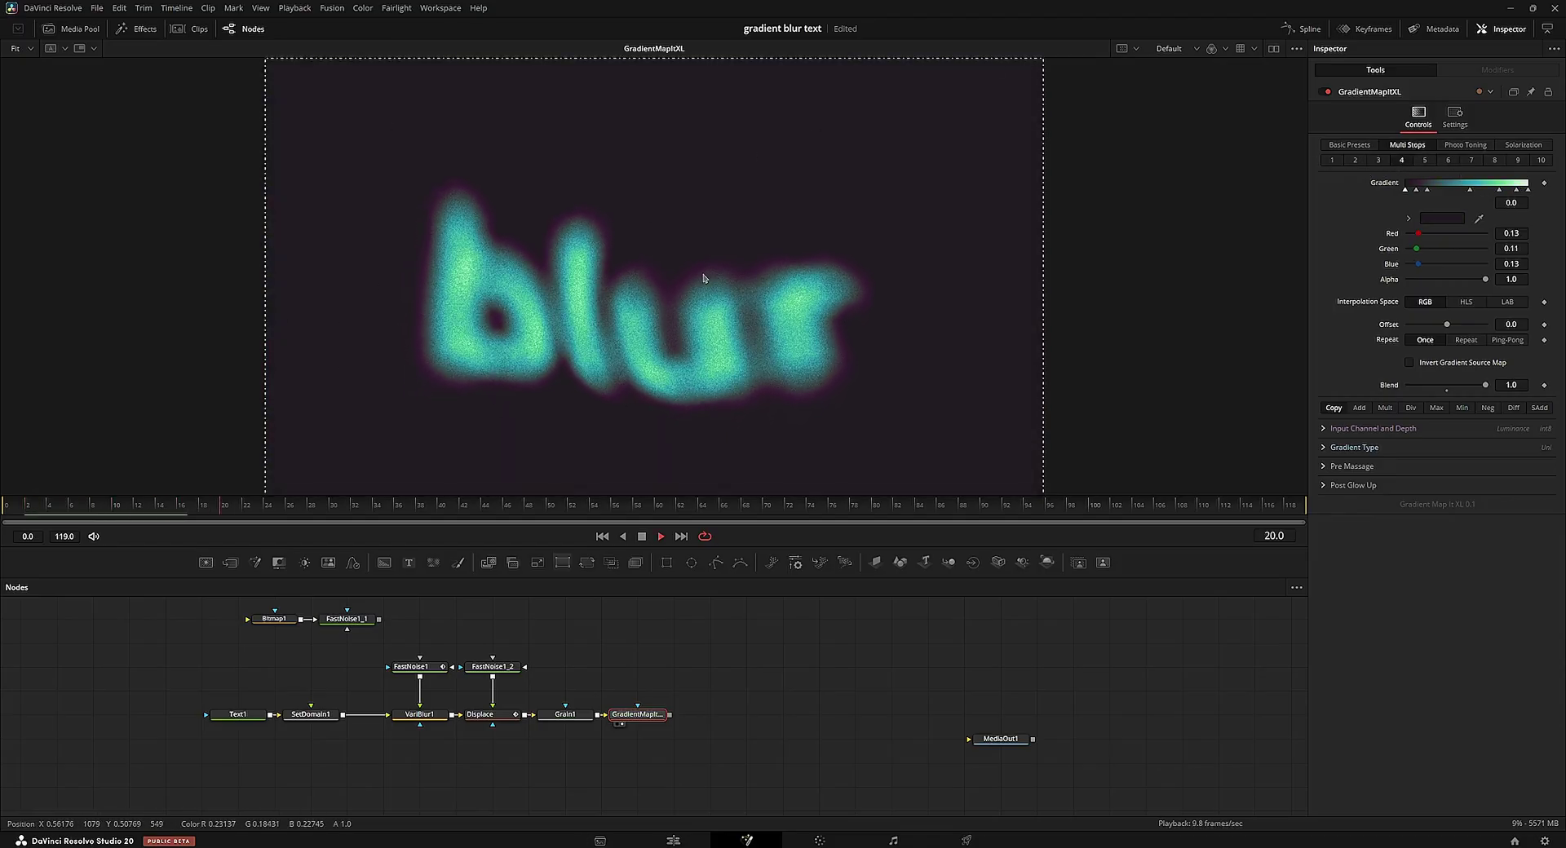
{"action": "key", "text": "space"}
Step: Set the Pre Crush high value to 0.761 in the Pre Massage settings and return to frame 0
{"action": "left_click", "coordinate": [1326, 466]}
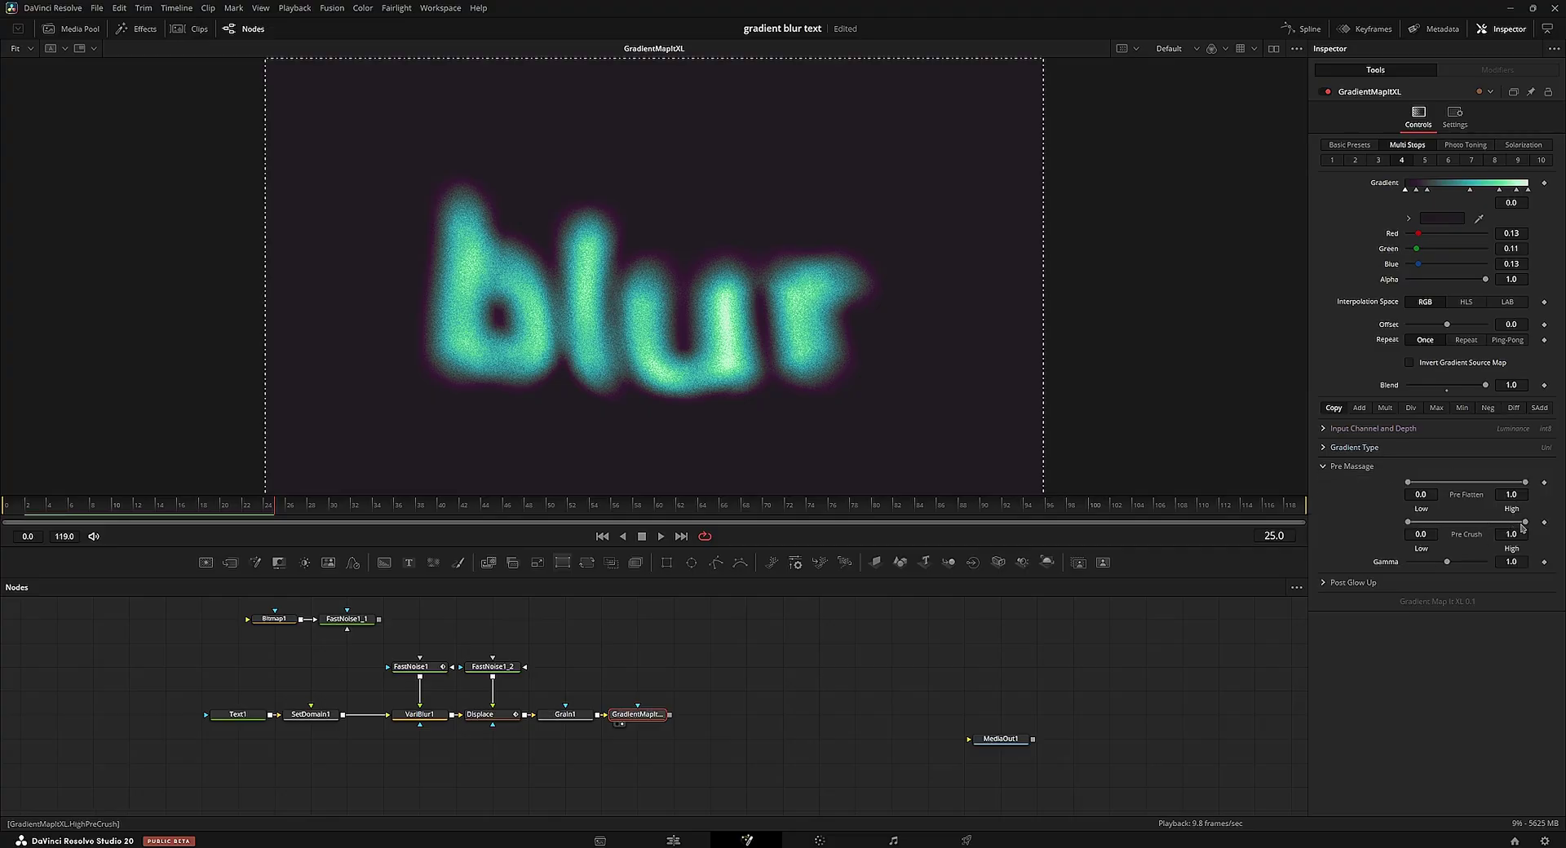
{"action": "left_click_drag", "start_coordinate": [1520, 523], "coordinate": [1499, 522]}
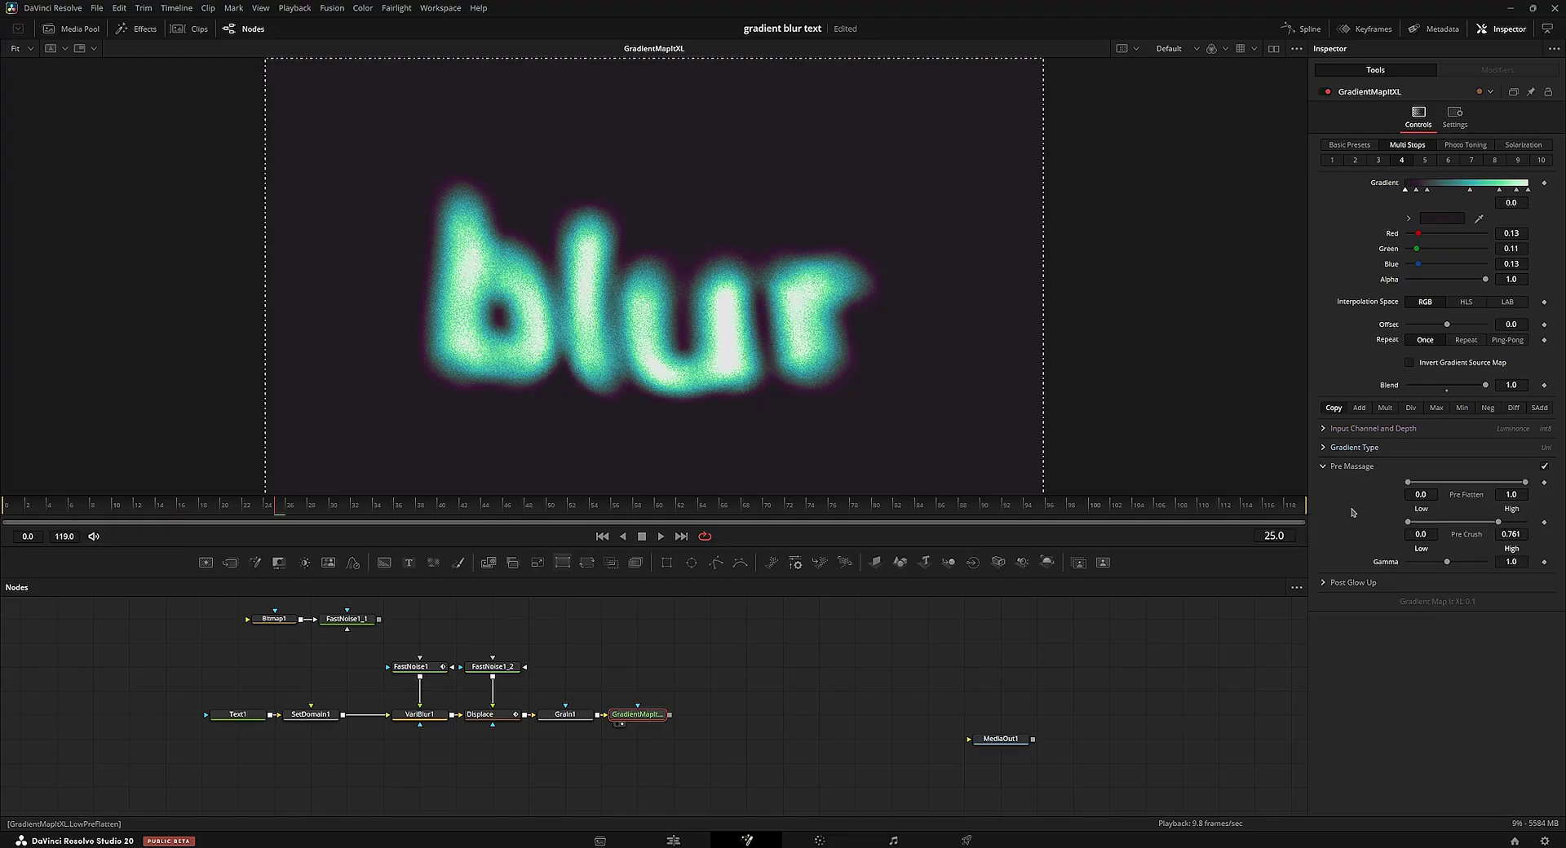
{"action": "left_click_drag", "start_coordinate": [210, 510], "coordinate": [3, 510]}
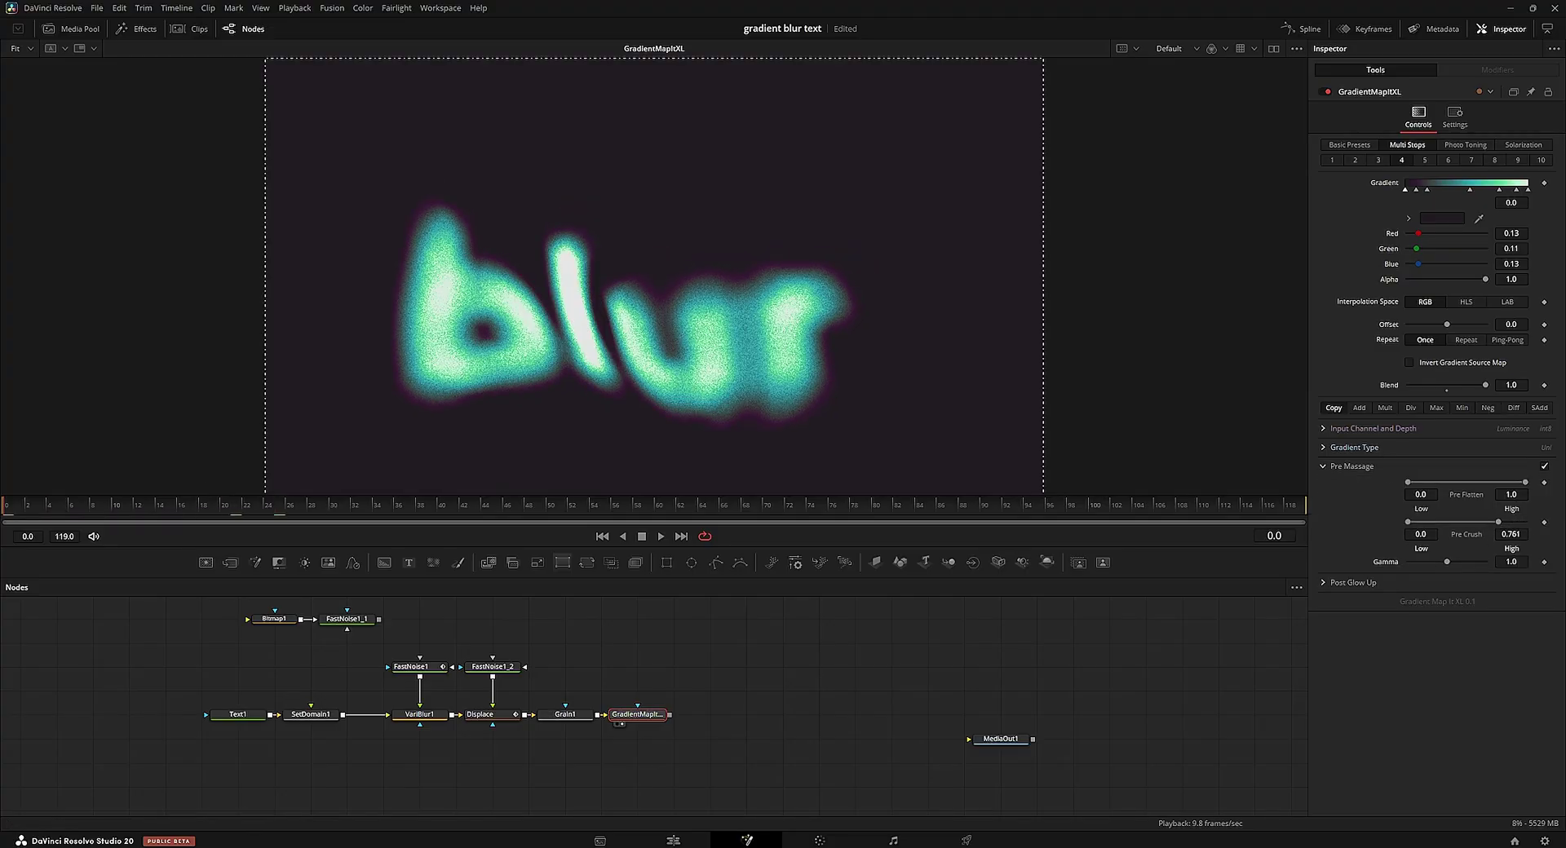
Step: Compare the gradient map's apply modes, including Add, Div, Max, Min, Neg, Diff and SAdd, and restore Copy
{"action": "left_click", "coordinate": [1360, 408]}
{"action": "left_click", "coordinate": [1409, 410]}
{"action": "left_click", "coordinate": [1438, 410]}
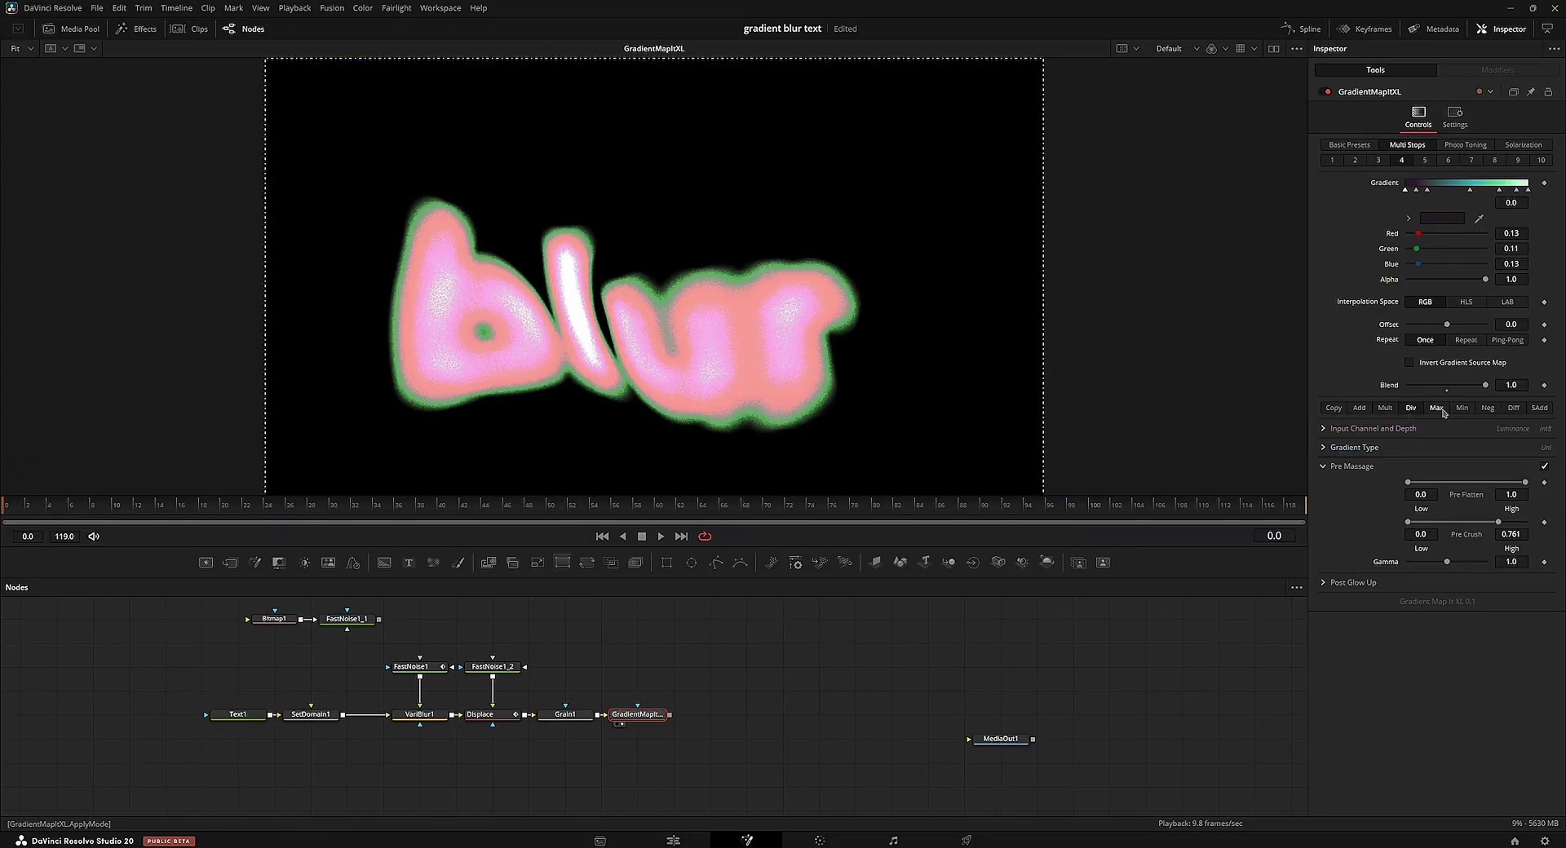
{"action": "left_click", "coordinate": [1459, 410]}
{"action": "left_click", "coordinate": [1487, 411]}
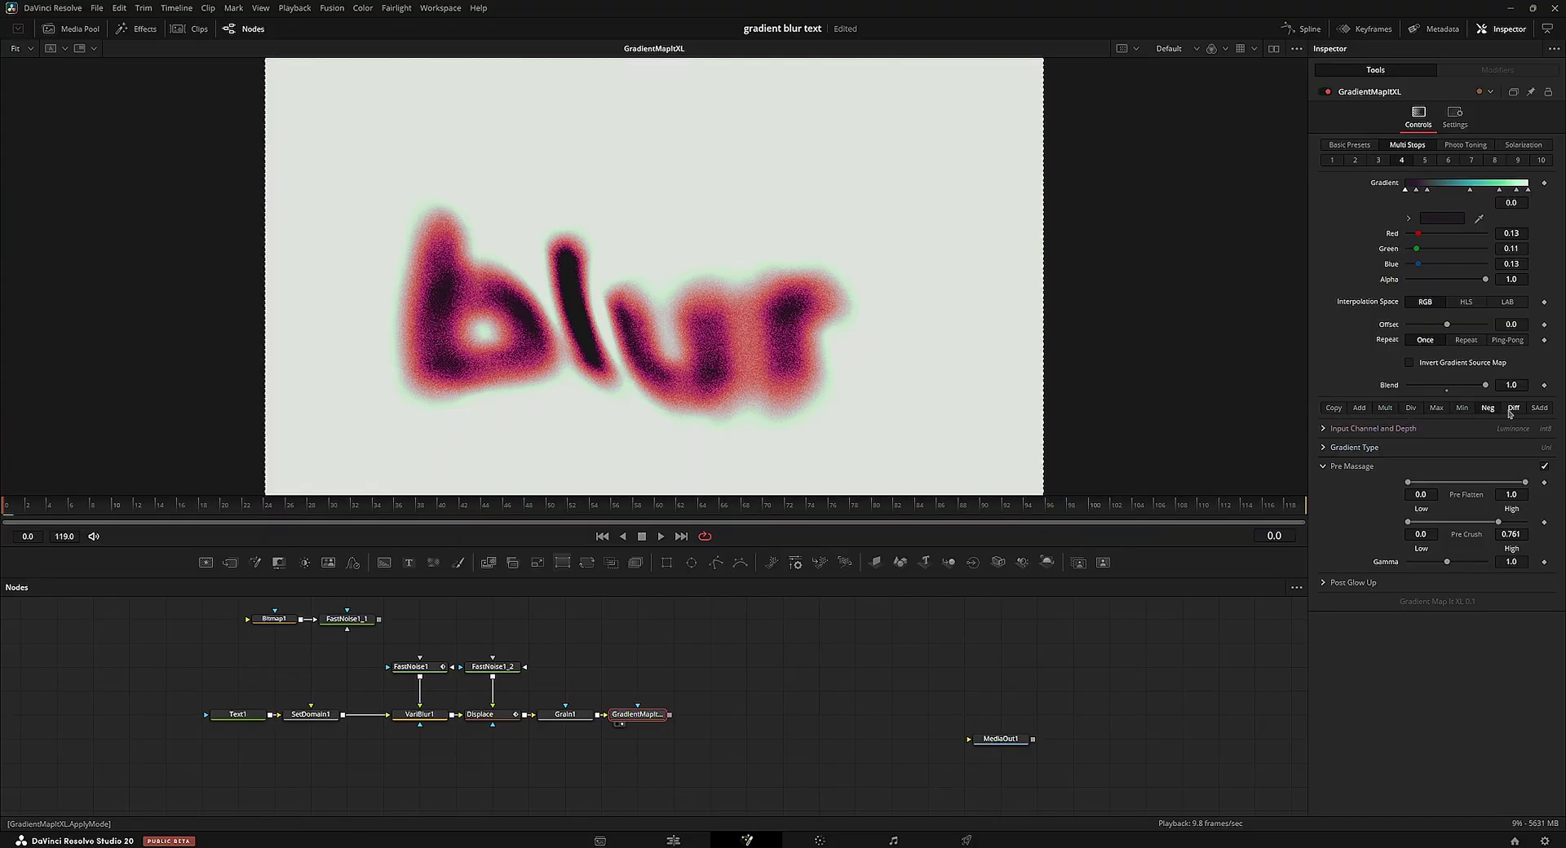
{"action": "left_click", "coordinate": [1513, 411]}
{"action": "left_click", "coordinate": [1538, 411]}
{"action": "left_click", "coordinate": [1514, 411]}
{"action": "left_click", "coordinate": [1489, 411]}
{"action": "left_click", "coordinate": [1385, 408]}
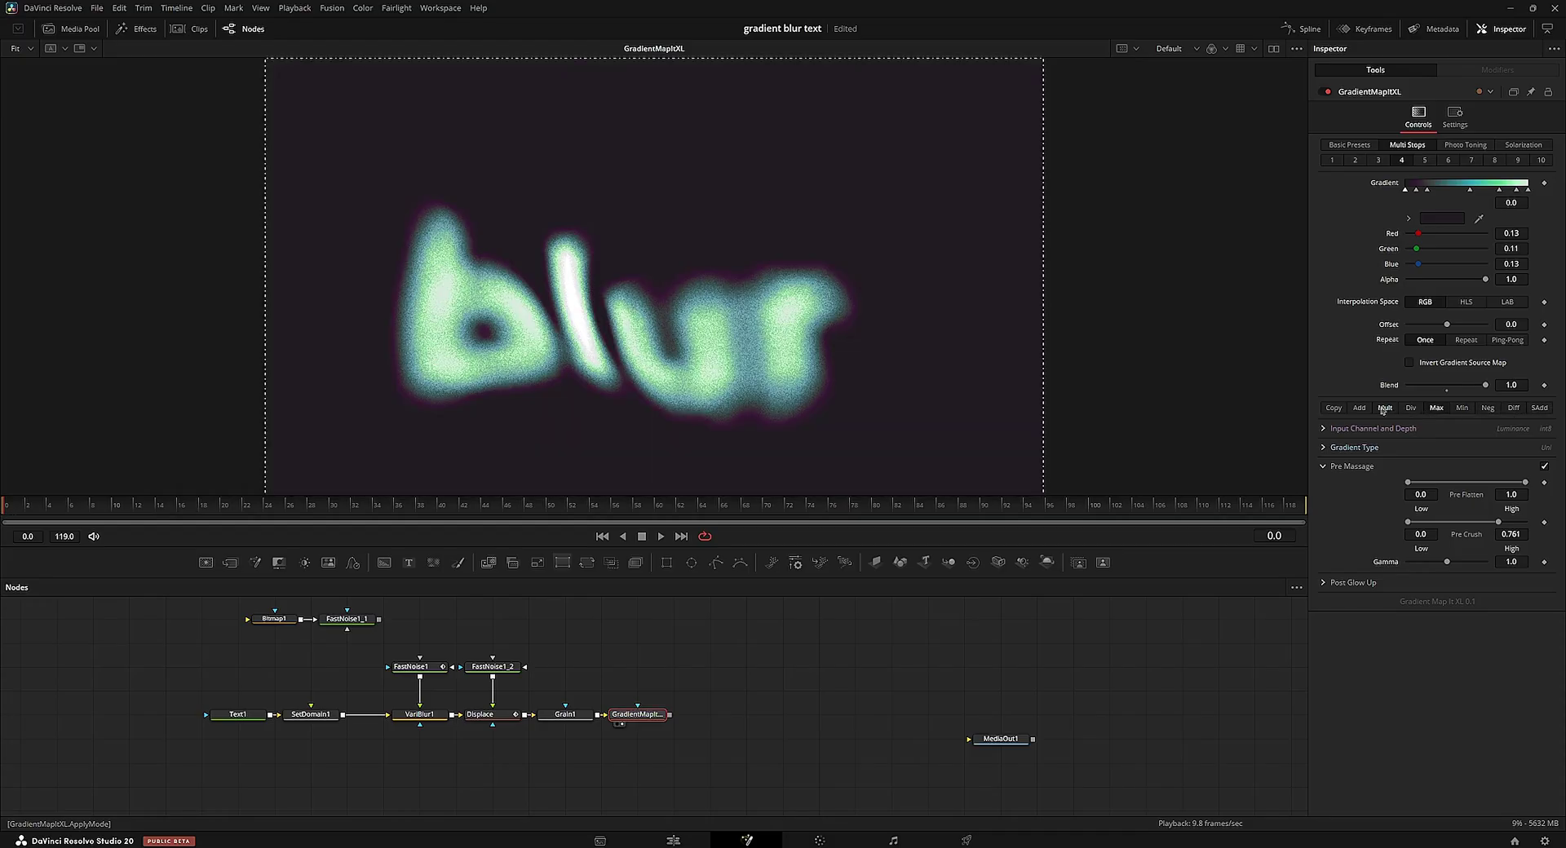
{"action": "left_click", "coordinate": [1330, 410]}
Step: Try further Multi Stops gradients, apply preset 10, and preview the animation up to frame 80
{"action": "left_click", "coordinate": [1421, 162]}
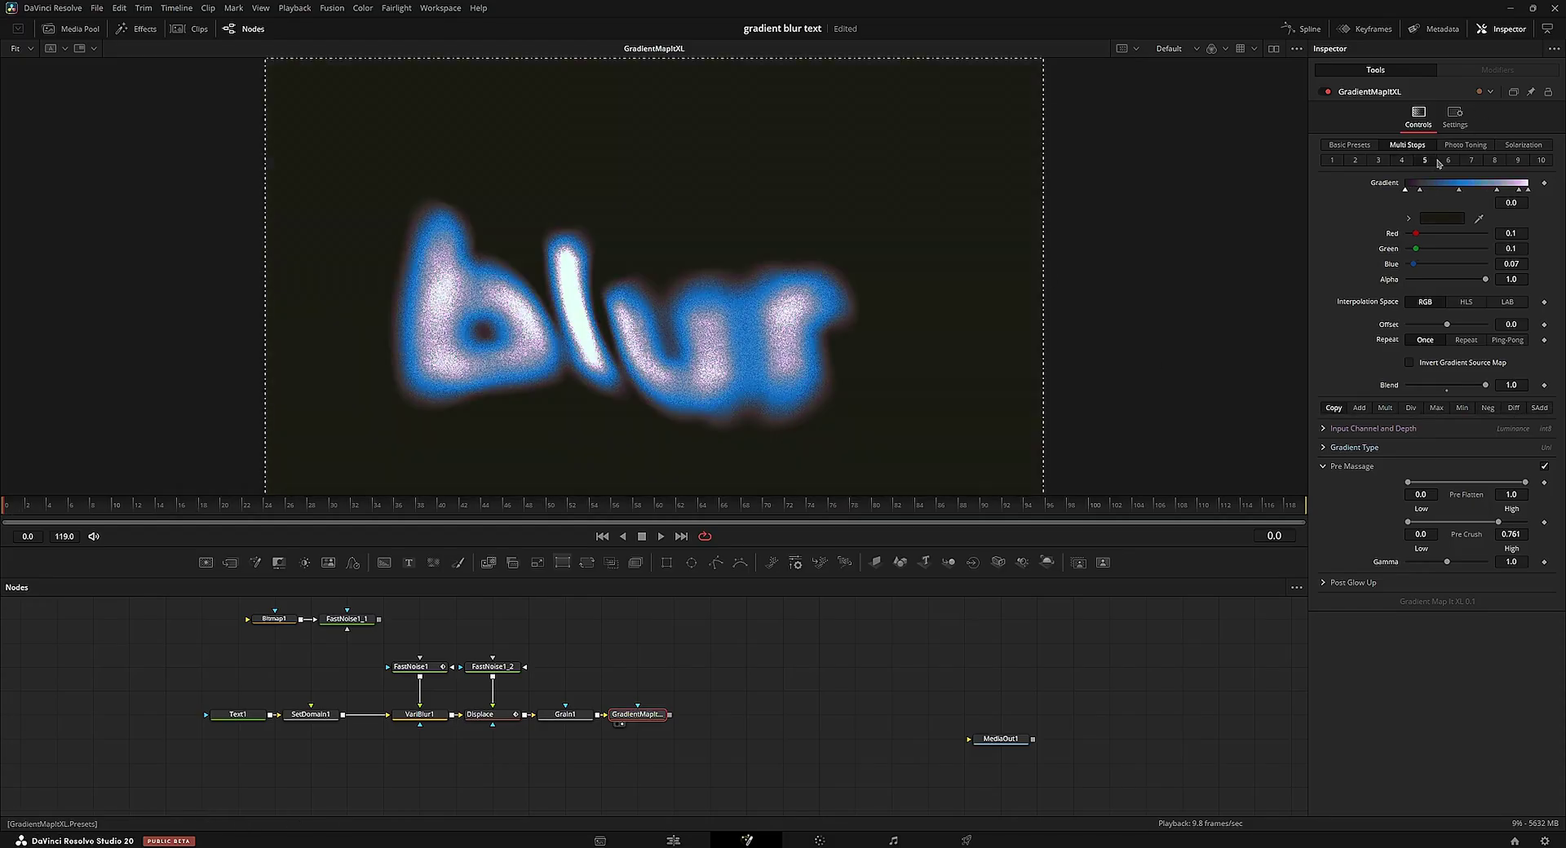
{"action": "left_click", "coordinate": [1452, 161]}
{"action": "left_click", "coordinate": [1493, 163]}
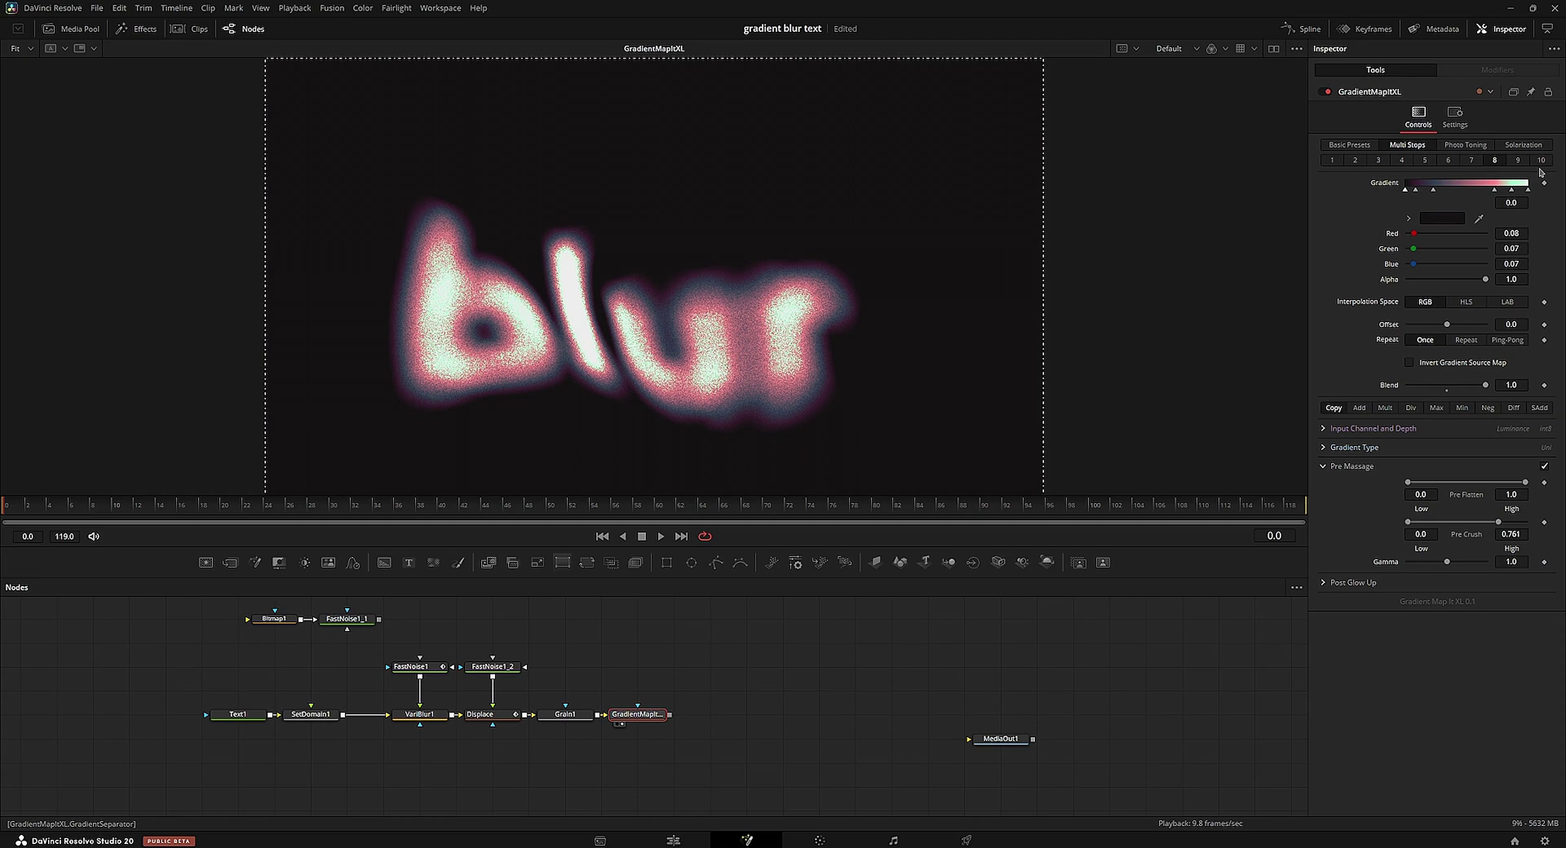
{"action": "left_click", "coordinate": [1531, 164]}
{"action": "left_click", "coordinate": [1524, 163]}
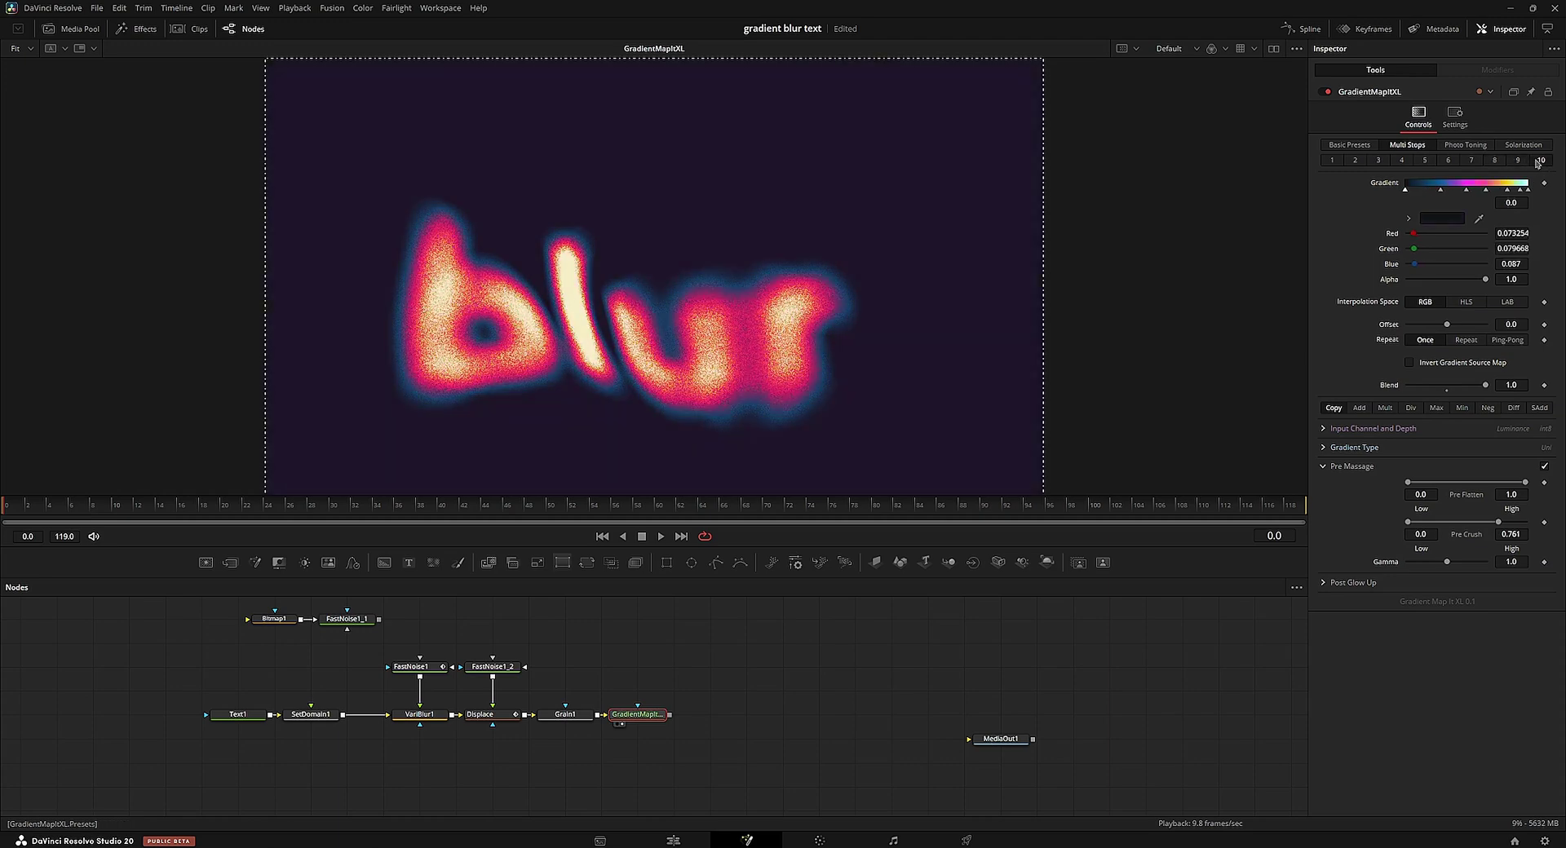
{"action": "left_click", "coordinate": [1538, 160]}
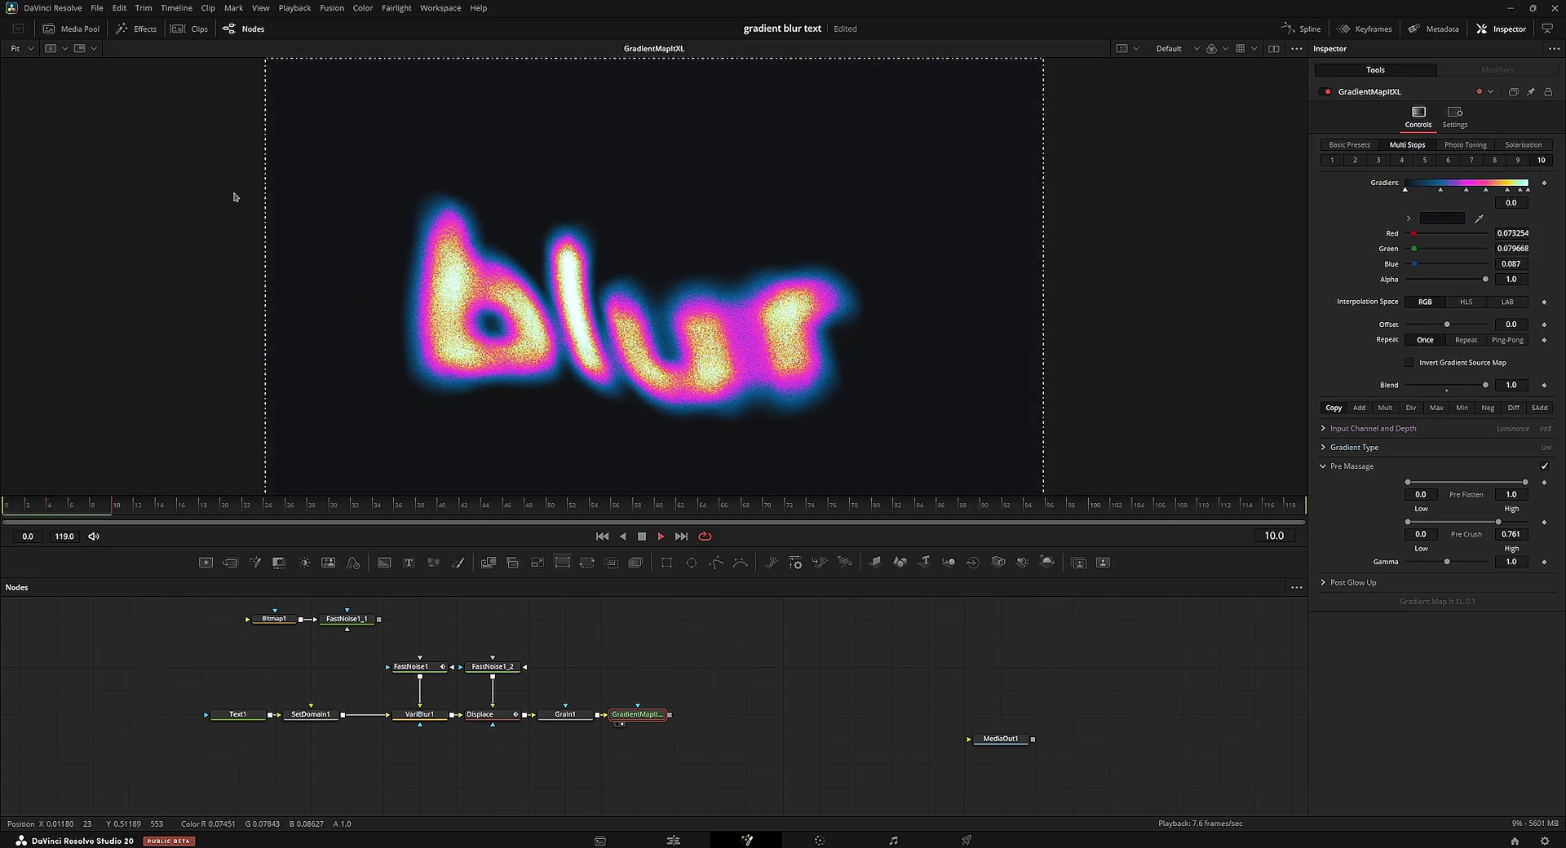
{"action": "left_click", "coordinate": [653, 506]}
{"action": "mouse_move", "coordinate": [652, 507]}
{"action": "left_mouse_down"}
{"action": "mouse_move", "coordinate": [1119, 532]}
{"action": "mouse_move", "coordinate": [656, 483]}
{"action": "mouse_move", "coordinate": [446, 480]}
{"action": "mouse_move", "coordinate": [635, 483]}
{"action": "left_mouse_up"}
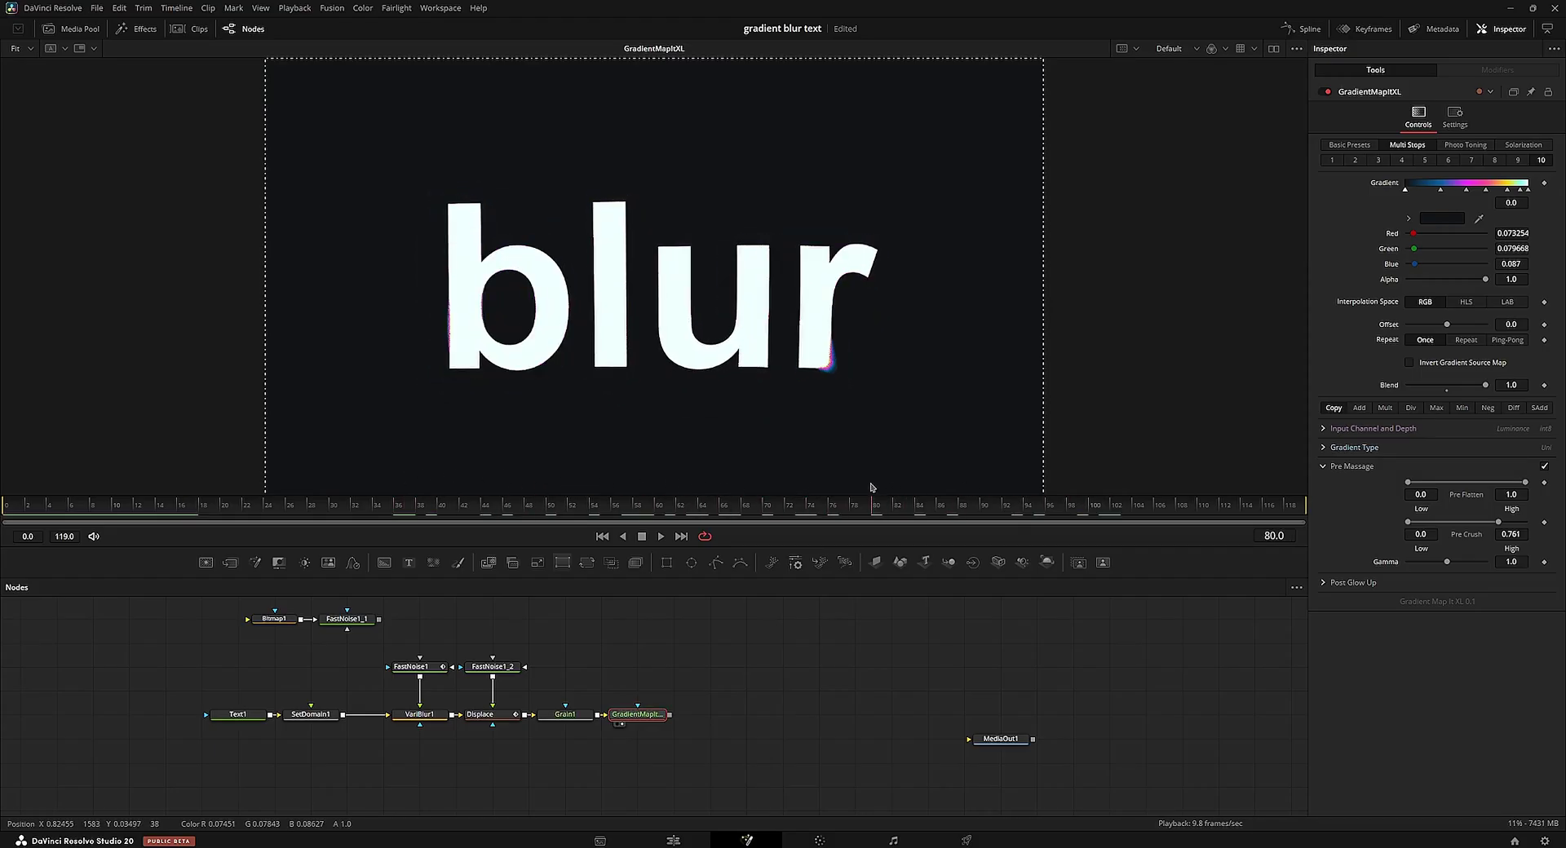
Step: At frame 0, move GradientMapItXL aside and also connect Grain1's output to its mask input
{"action": "key", "text": "Home"}
{"action": "left_click_drag", "start_coordinate": [638, 716], "coordinate": [710, 693]}
{"action": "left_click_drag", "start_coordinate": [563, 716], "coordinate": [600, 716]}
{"action": "left_click_drag", "start_coordinate": [717, 694], "coordinate": [596, 721]}
{"action": "left_click", "coordinate": [737, 734]}
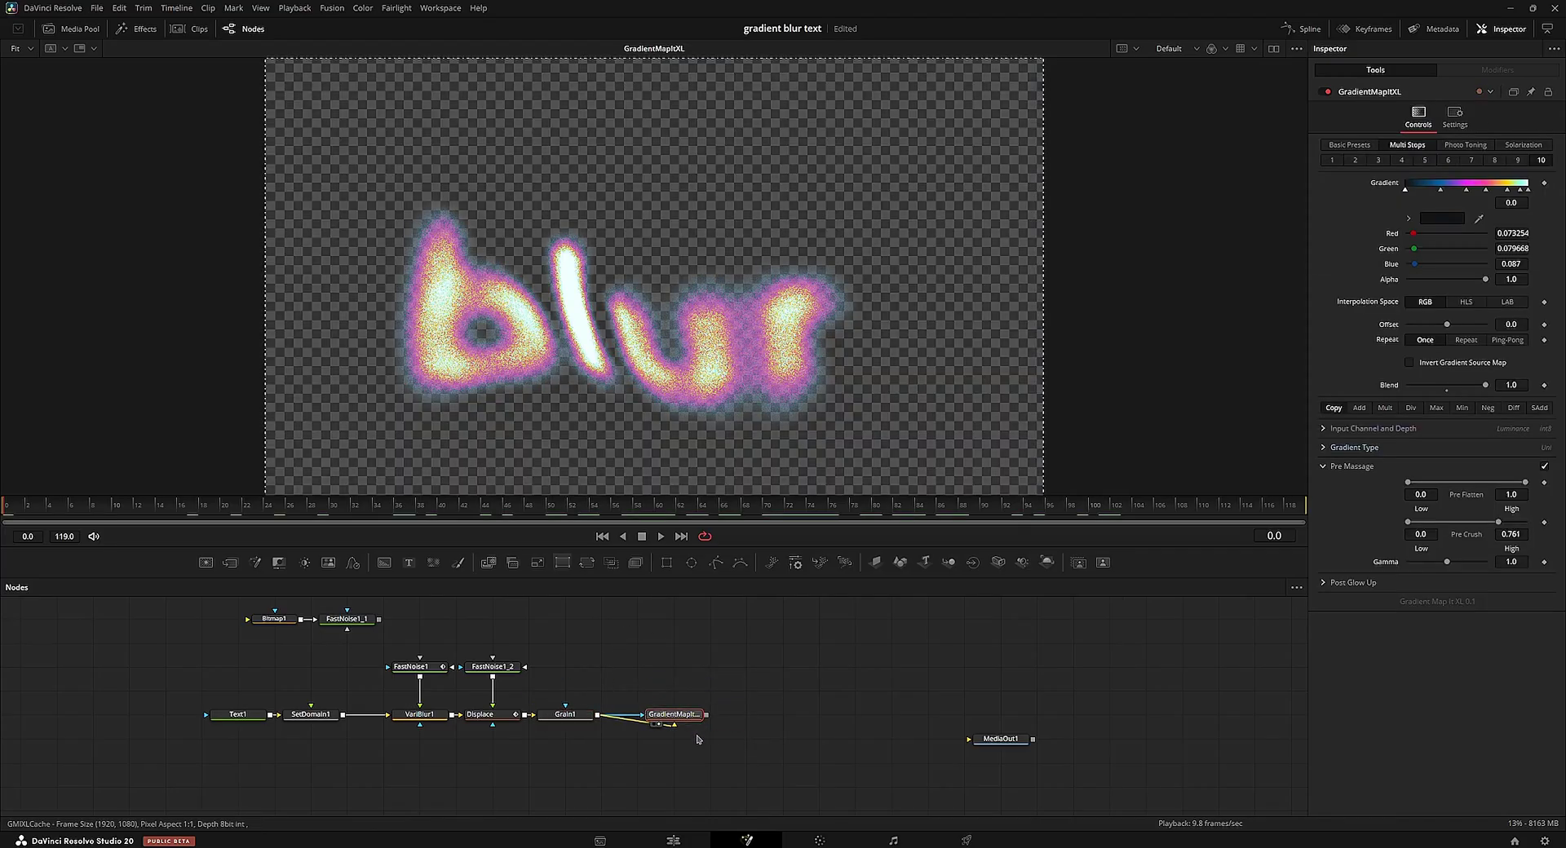
Step: Set the High value of GradientMapItXL's Alpha mask range to 0.339 and play the animation
{"action": "left_click", "coordinate": [1455, 115]}
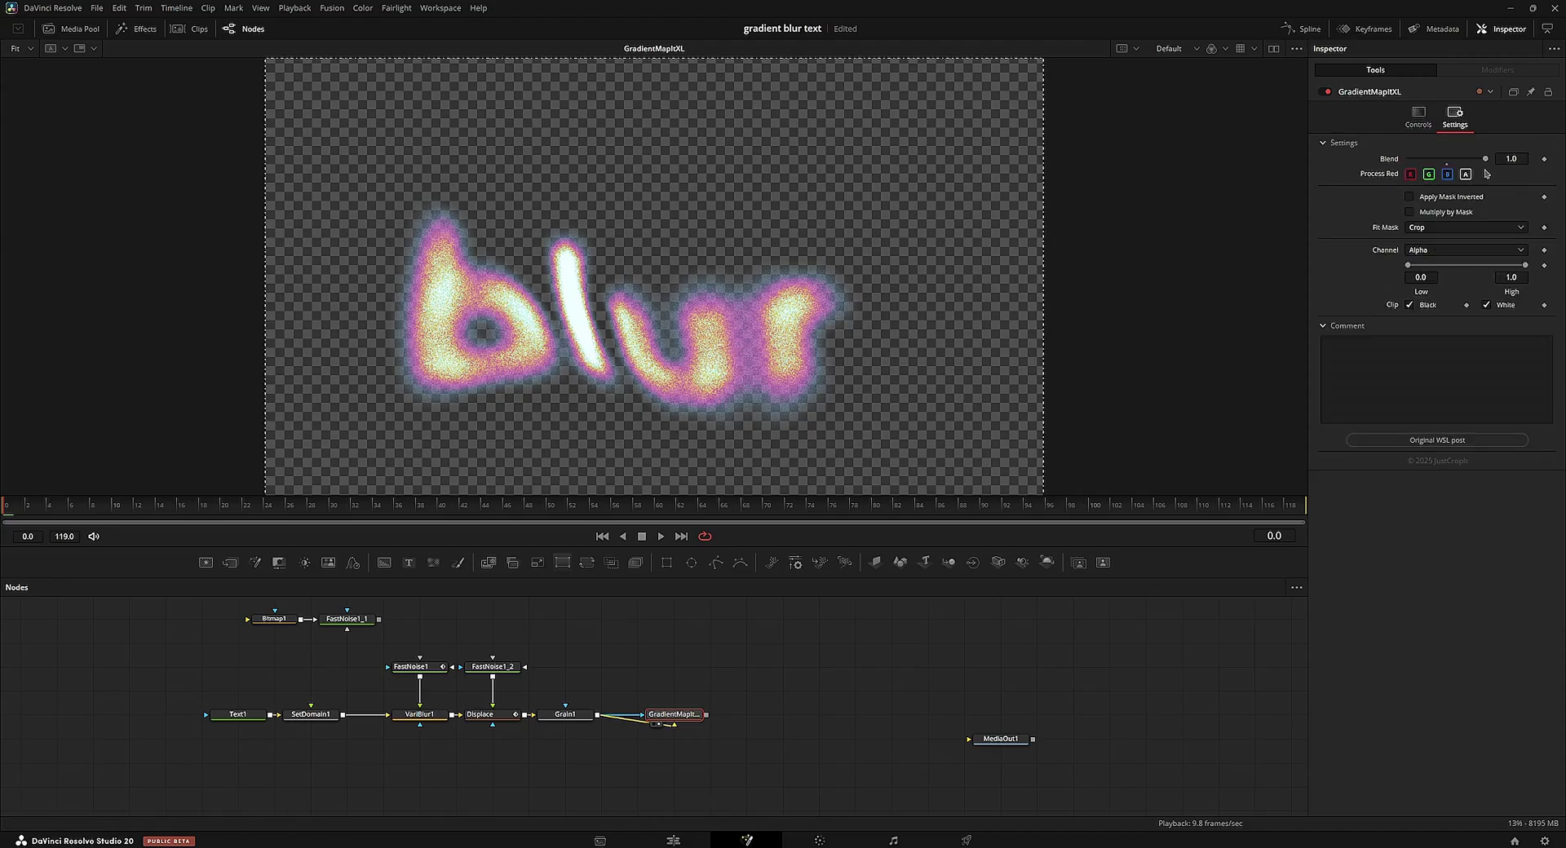
{"action": "left_click_drag", "start_coordinate": [1524, 266], "coordinate": [1460, 277]}
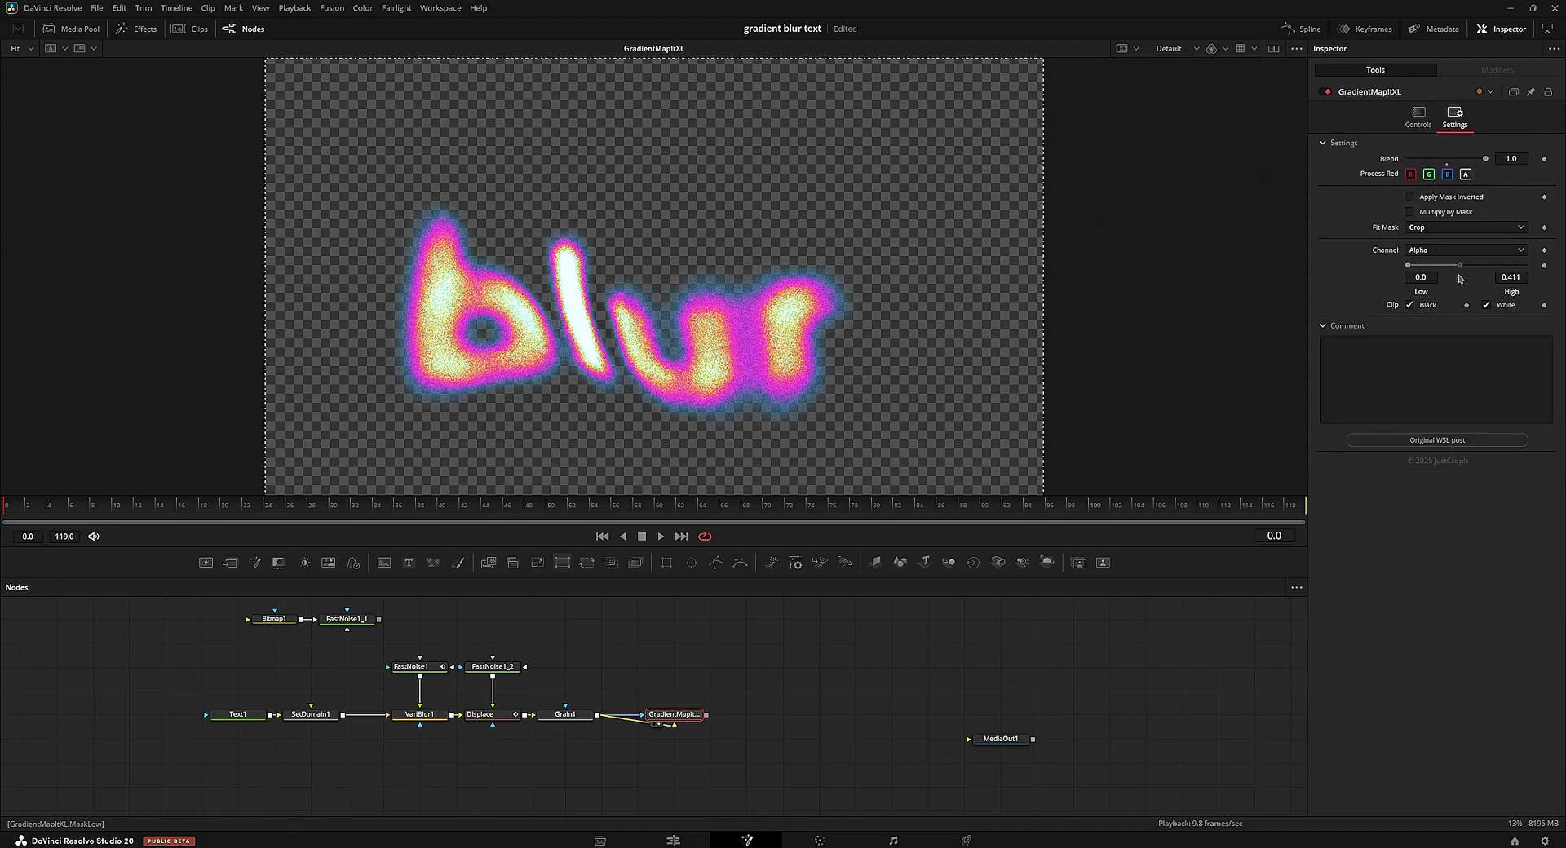
{"action": "key", "text": "space"}
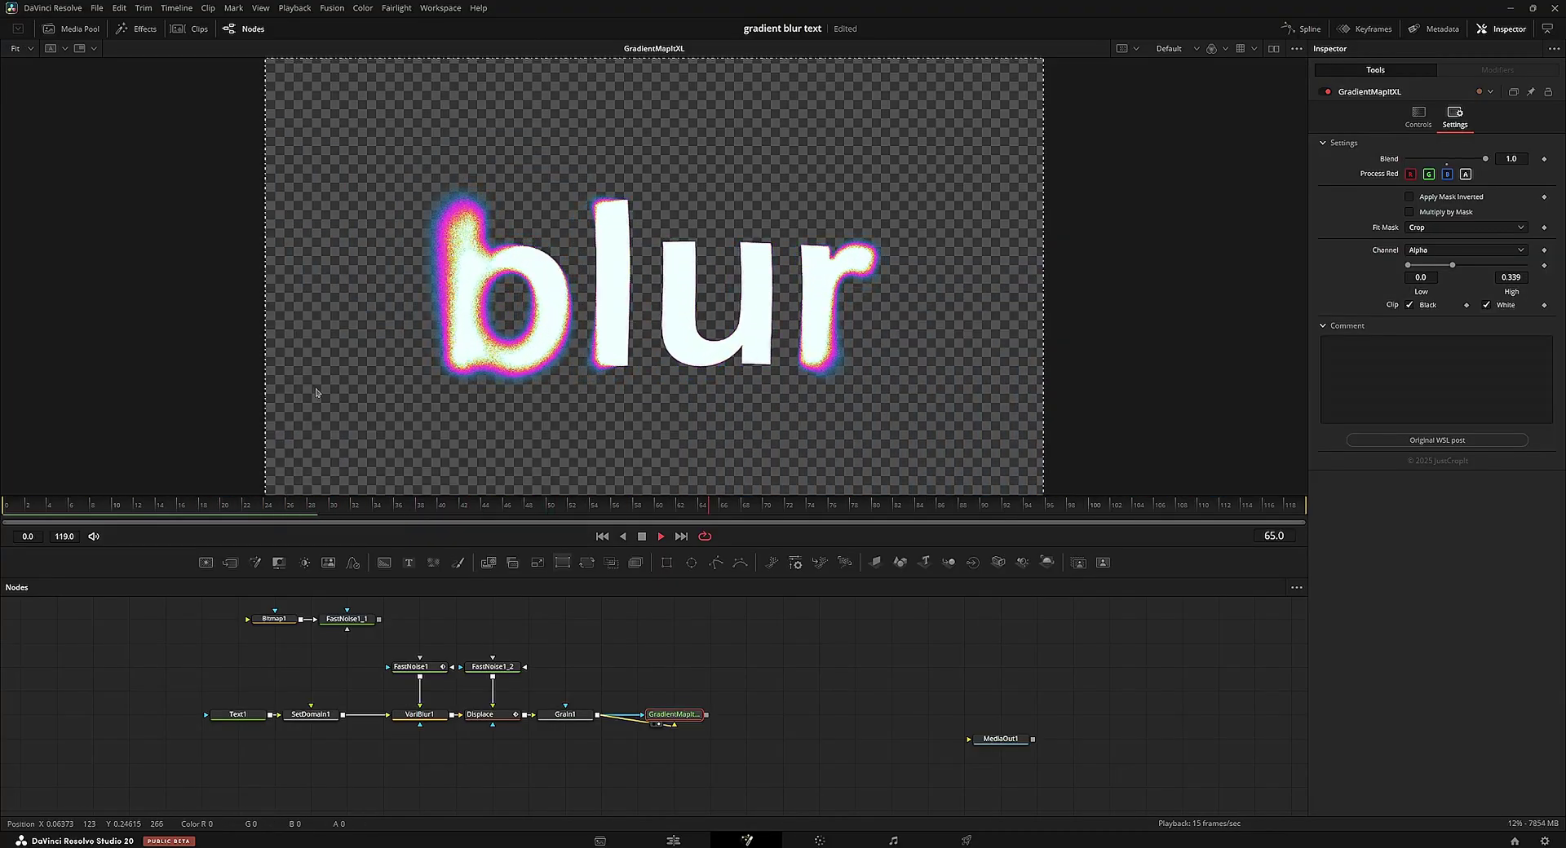
Step: Show Grain1's output at frame 0, inspect the grain up close, and move the node next to GradientMapItXL
{"action": "left_click", "coordinate": [565, 714]}
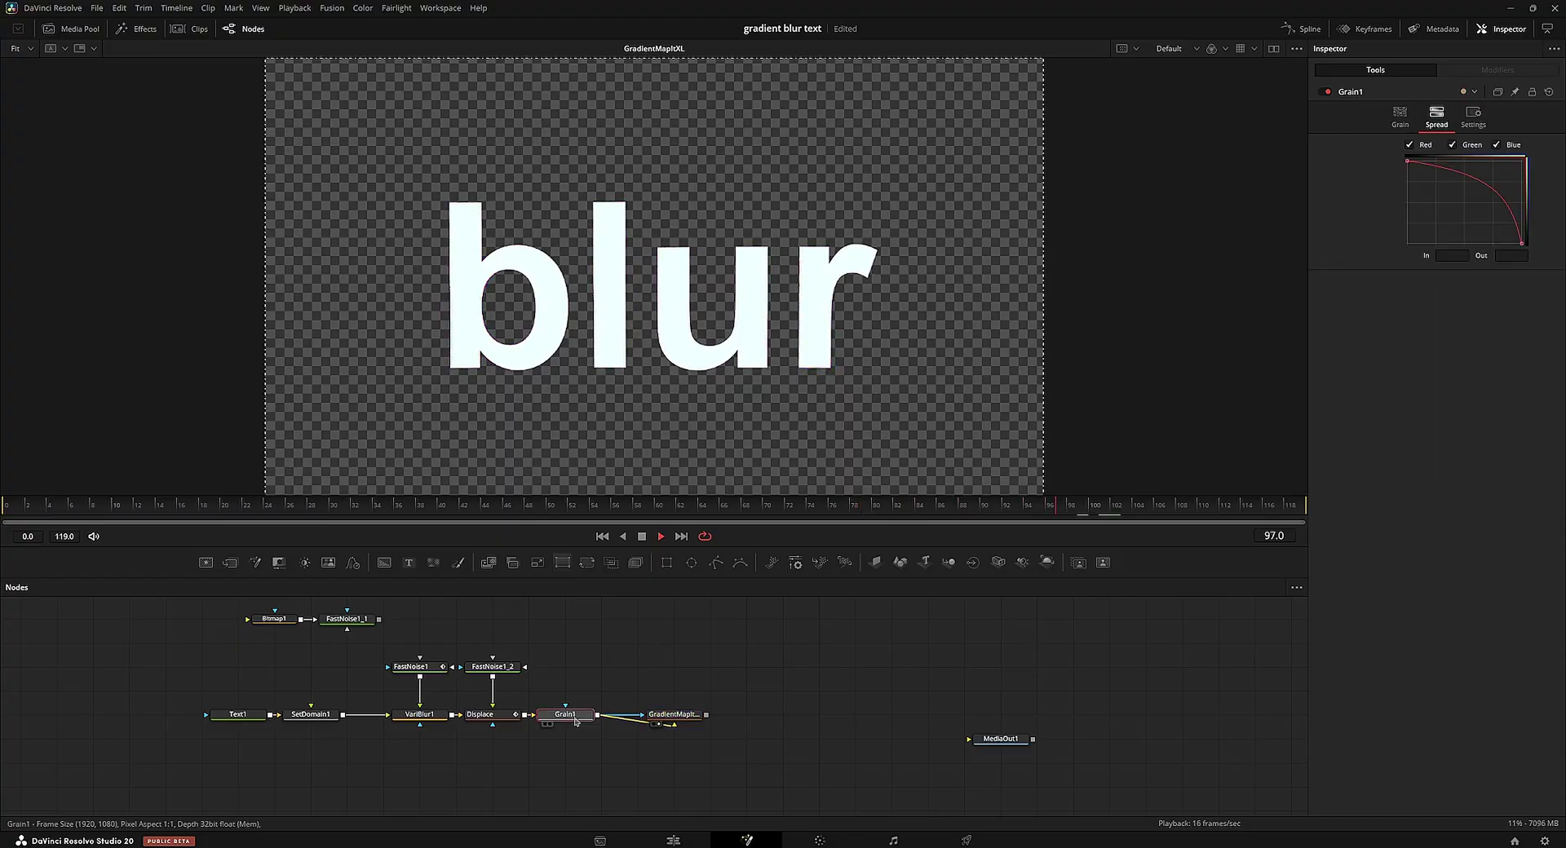
{"action": "key", "text": "1"}
{"action": "left_click_drag", "start_coordinate": [558, 508], "coordinate": [5, 502]}
{"action": "key", "text": "ctrl+1"}
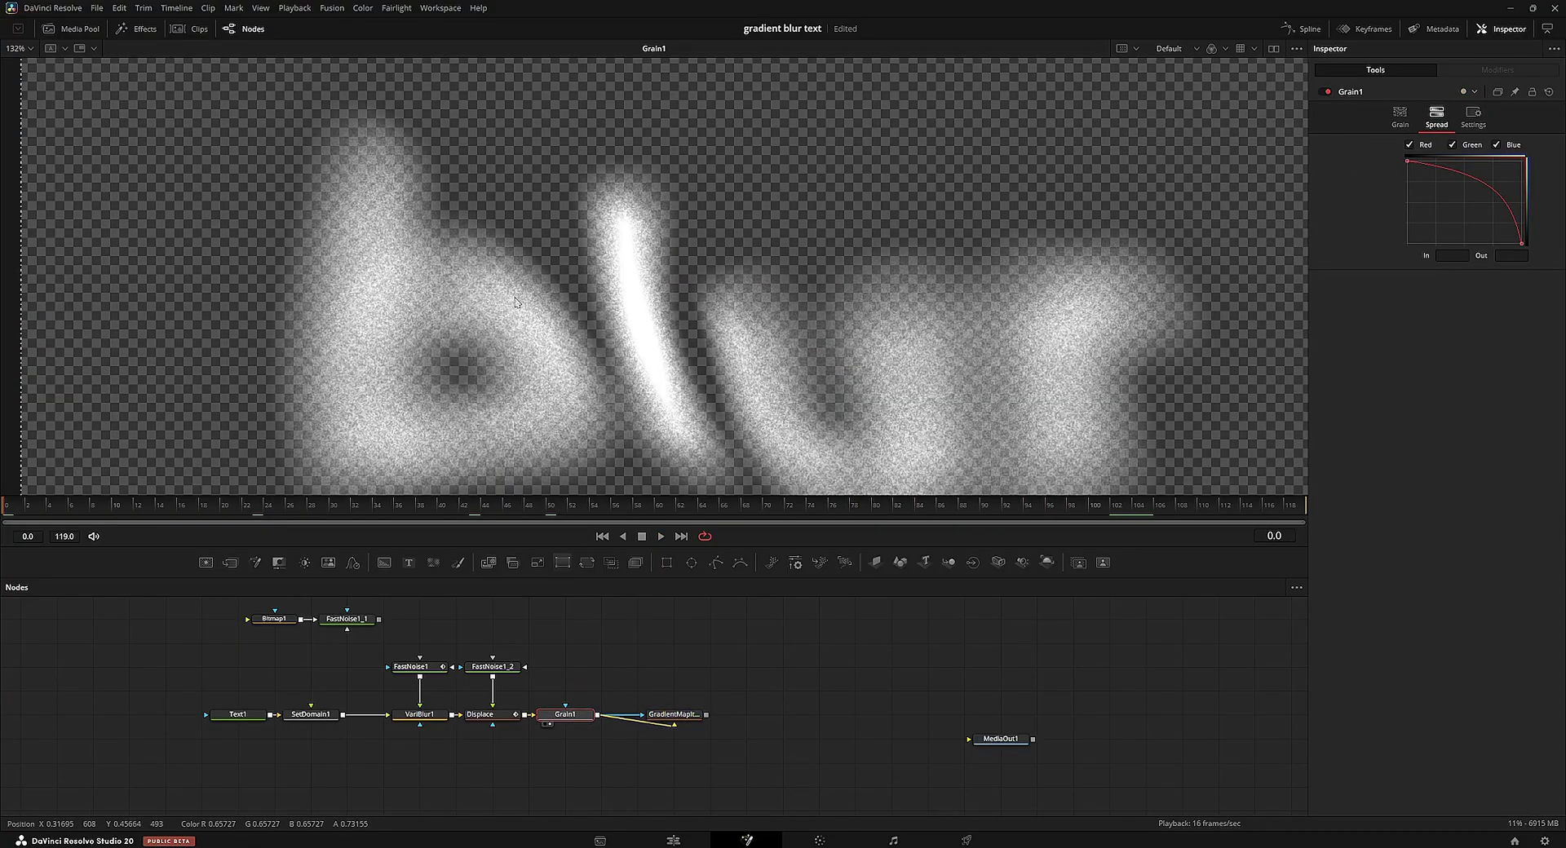
{"action": "key", "text": "ctrl+f"}
{"action": "right_click", "coordinate": [630, 645]}
{"action": "left_click_drag", "start_coordinate": [569, 683], "coordinate": [731, 716]}
{"action": "left_click", "coordinate": [614, 712]}
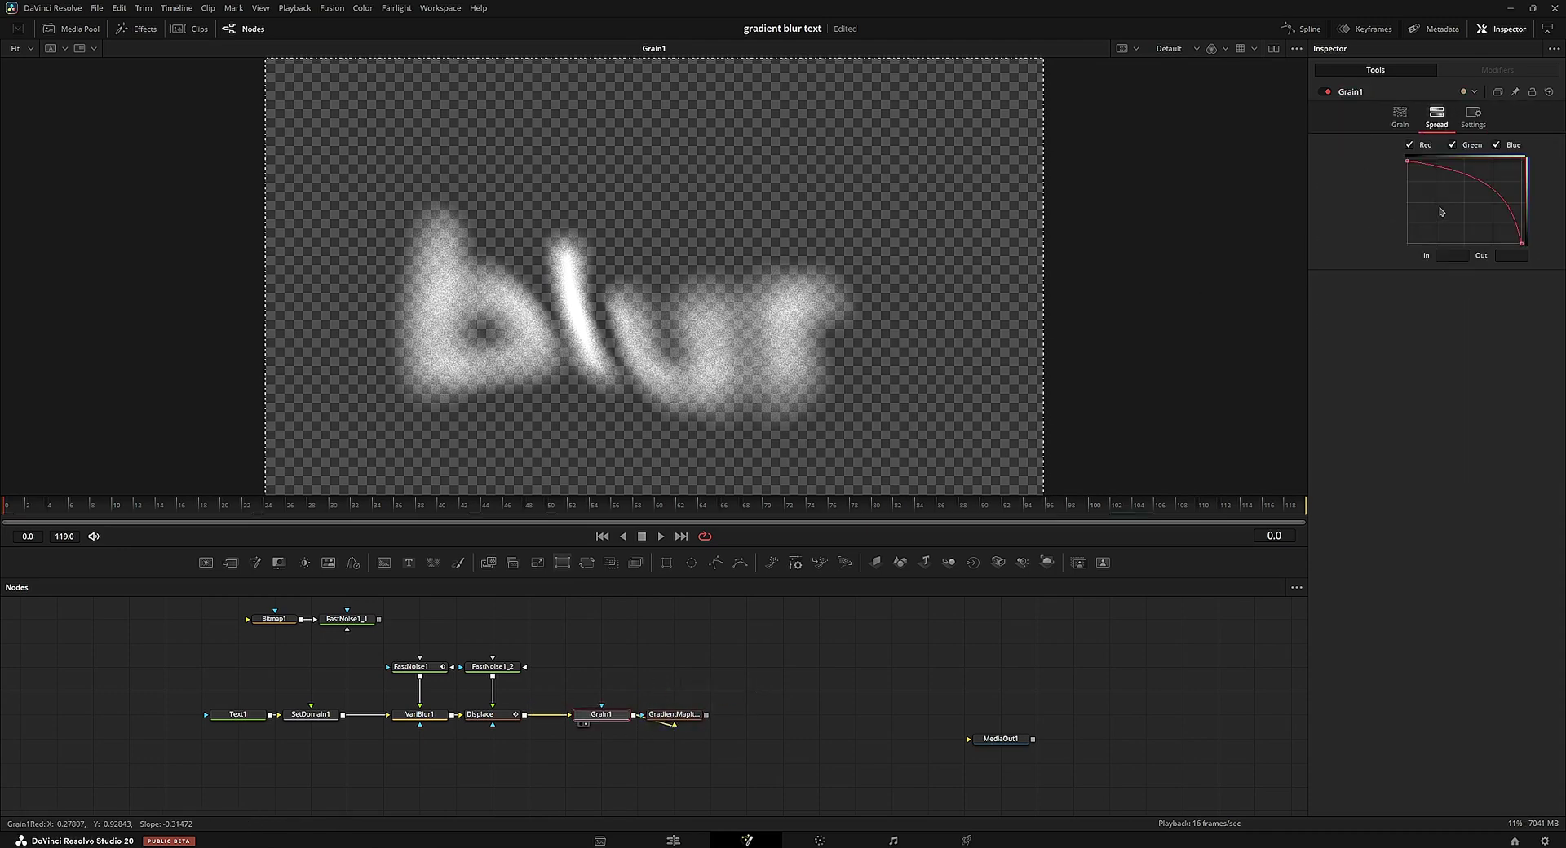
Step: Examine Grain1's Spread curve and its effect on the letters' bright areas and edges up close at several frames
{"action": "scroll", "coordinate": [1435, 211], "scroll_direction": "up", "scroll_amount": 2}
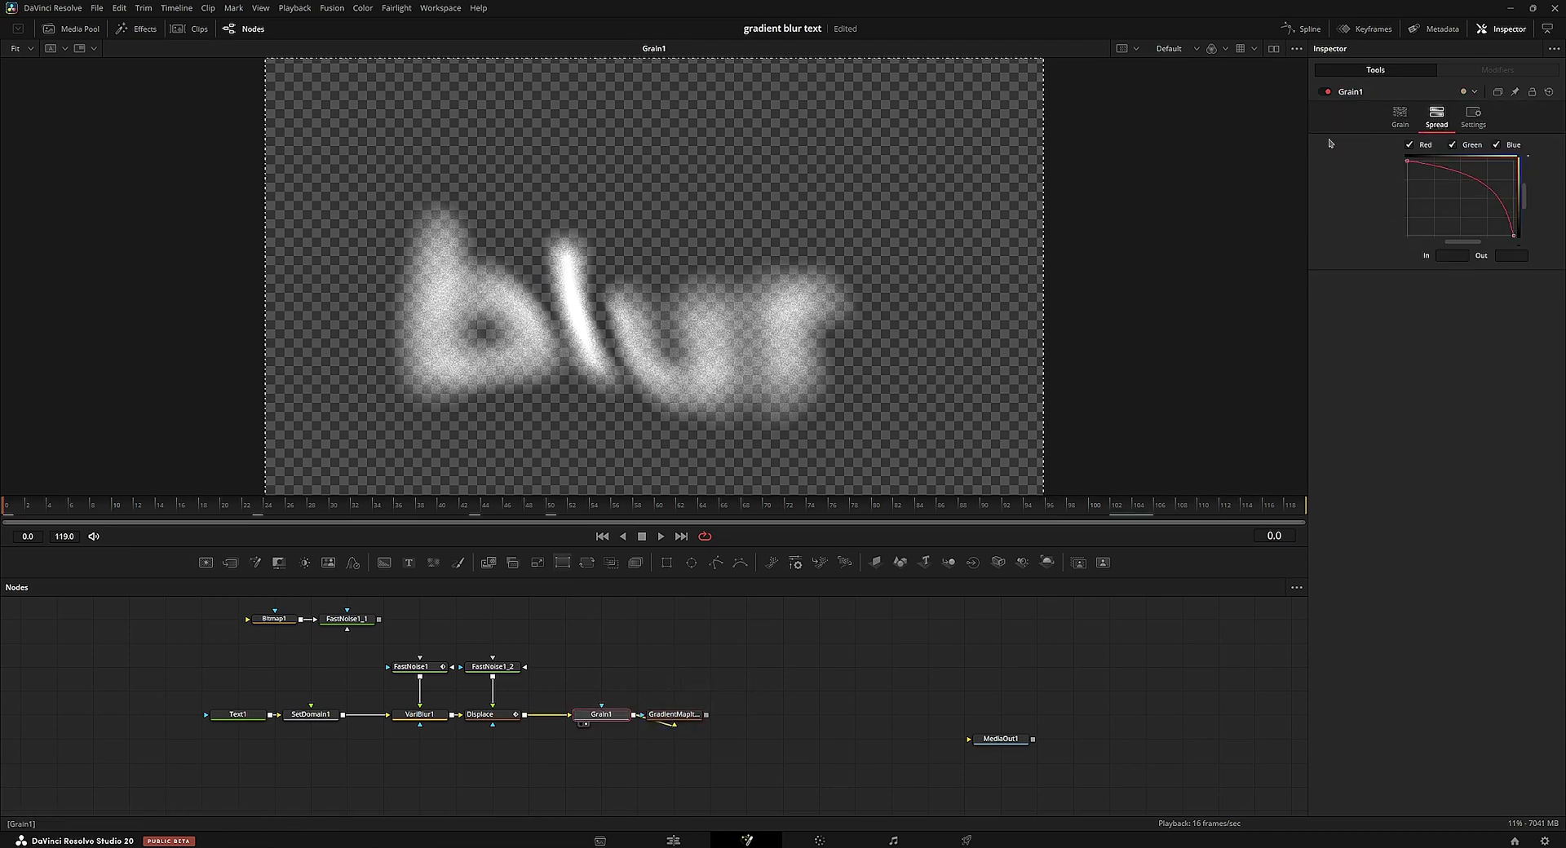
{"action": "scroll", "coordinate": [486, 249], "scroll_direction": "up", "scroll_amount": 5}
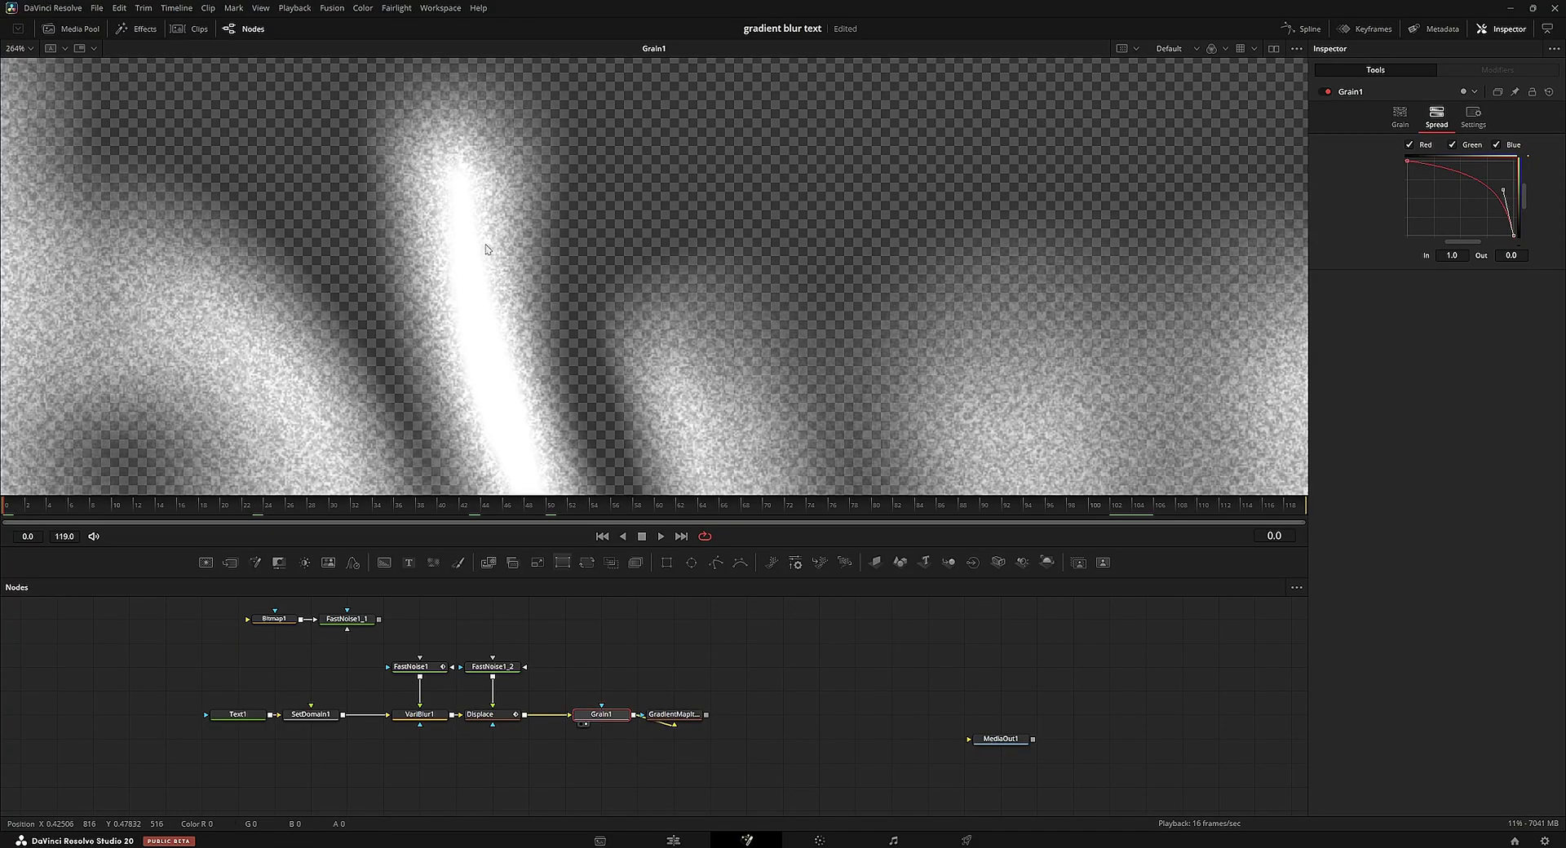
{"action": "left_click_drag", "start_coordinate": [506, 505], "coordinate": [119, 422]}
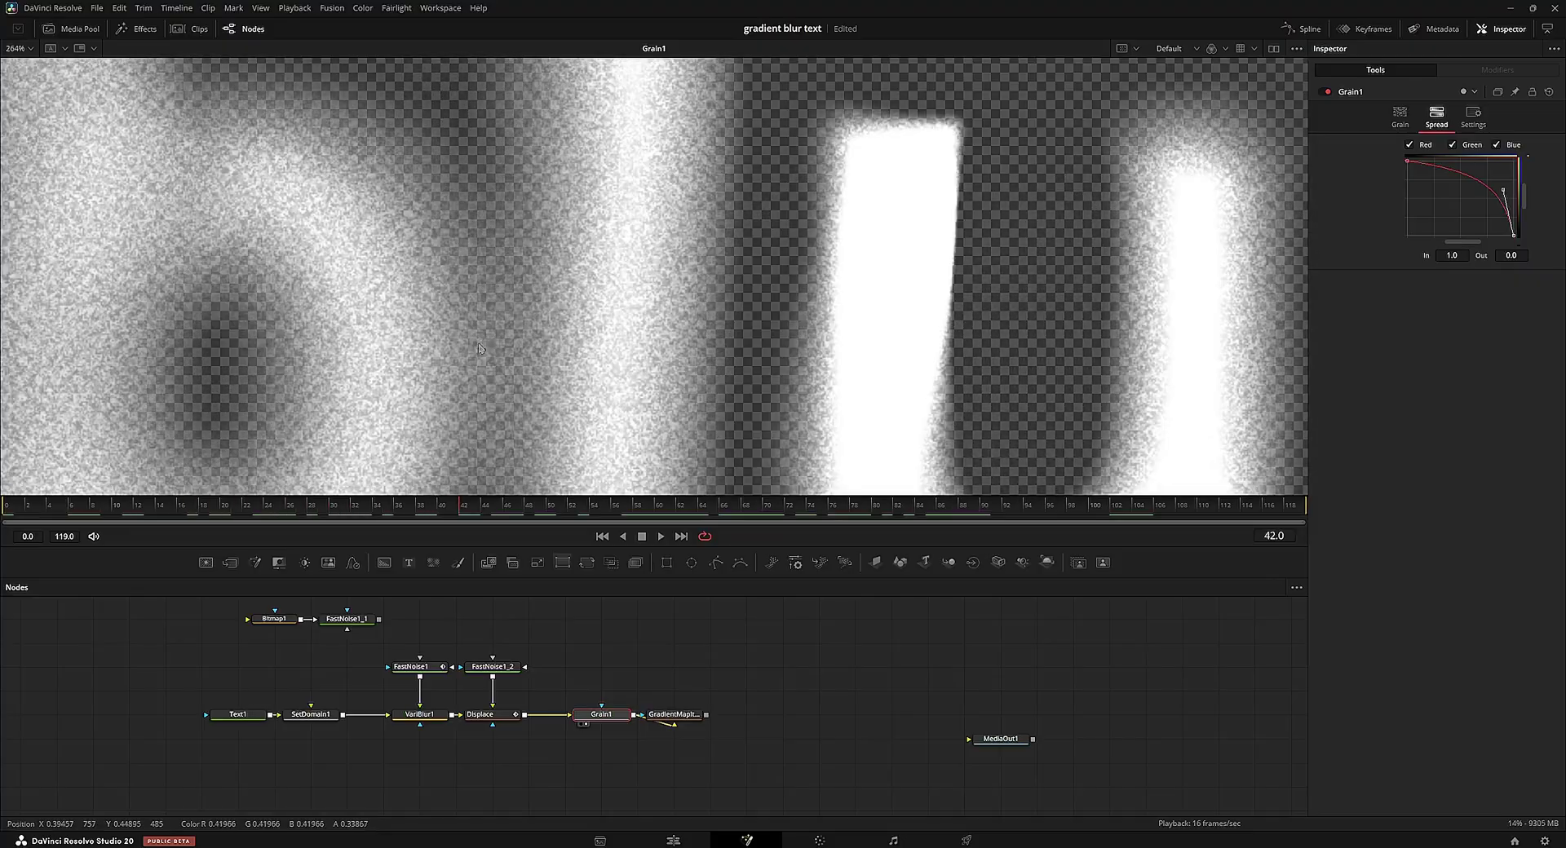
{"action": "key", "text": "ctrl+f"}
{"action": "left_click_drag", "start_coordinate": [552, 507], "coordinate": [5, 483]}
Step: Show GradientMapItXL's output in the viewer and connect it to MediaOut1, placed in line with the chain
{"action": "left_click", "coordinate": [655, 677]}
{"action": "left_click", "coordinate": [674, 715]}
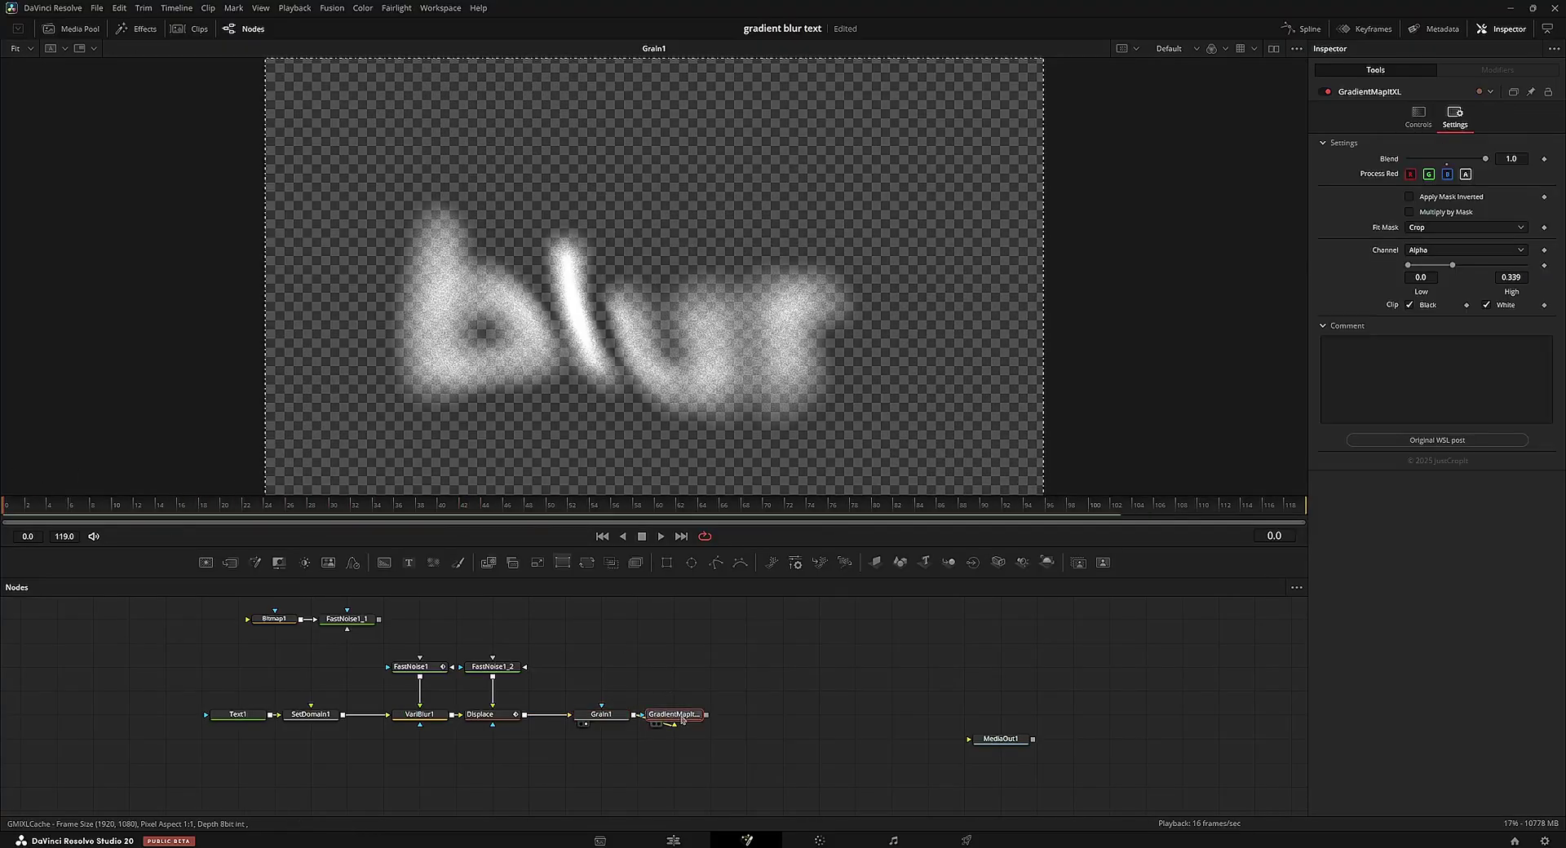
{"action": "key", "text": "2"}
{"action": "left_click", "coordinate": [716, 695]}
{"action": "mouse_move", "coordinate": [706, 716]}
{"action": "left_mouse_down"}
{"action": "mouse_move", "coordinate": [1012, 743]}
{"action": "mouse_move", "coordinate": [700, 700]}
{"action": "left_mouse_up"}
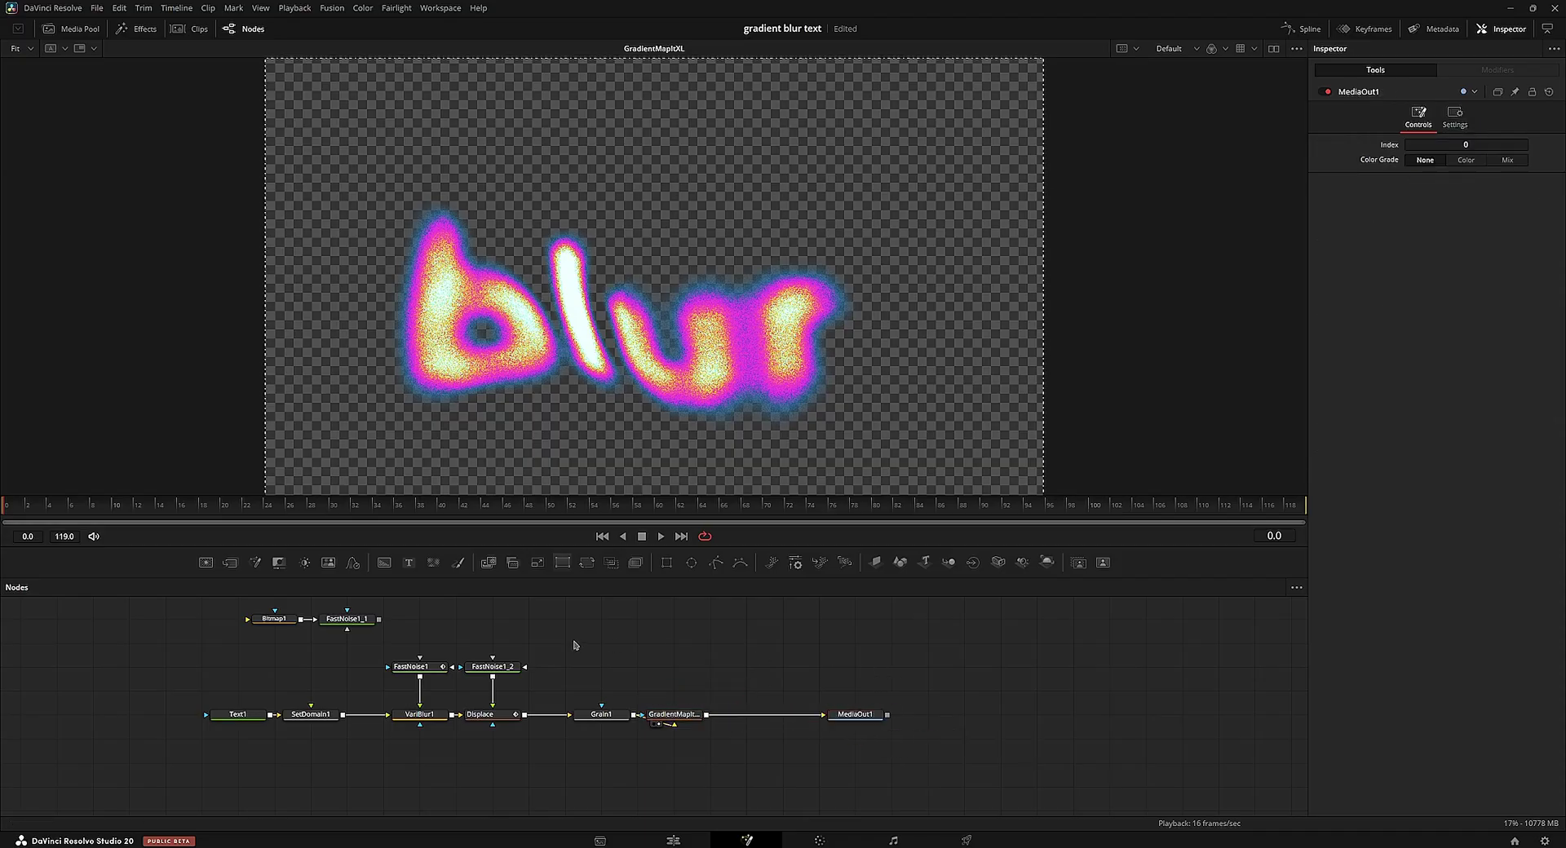